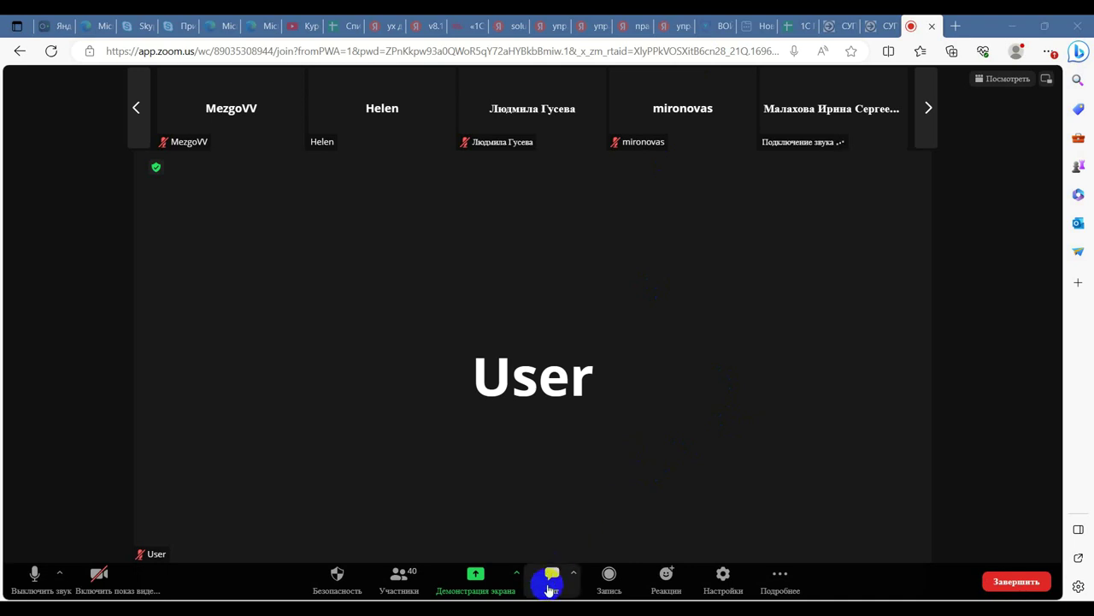
Step: Open the meeting's conference chat and switch to the Сервер 46 remote desktop session running 1C:ERP
{"action": "left_click", "coordinate": [552, 586]}
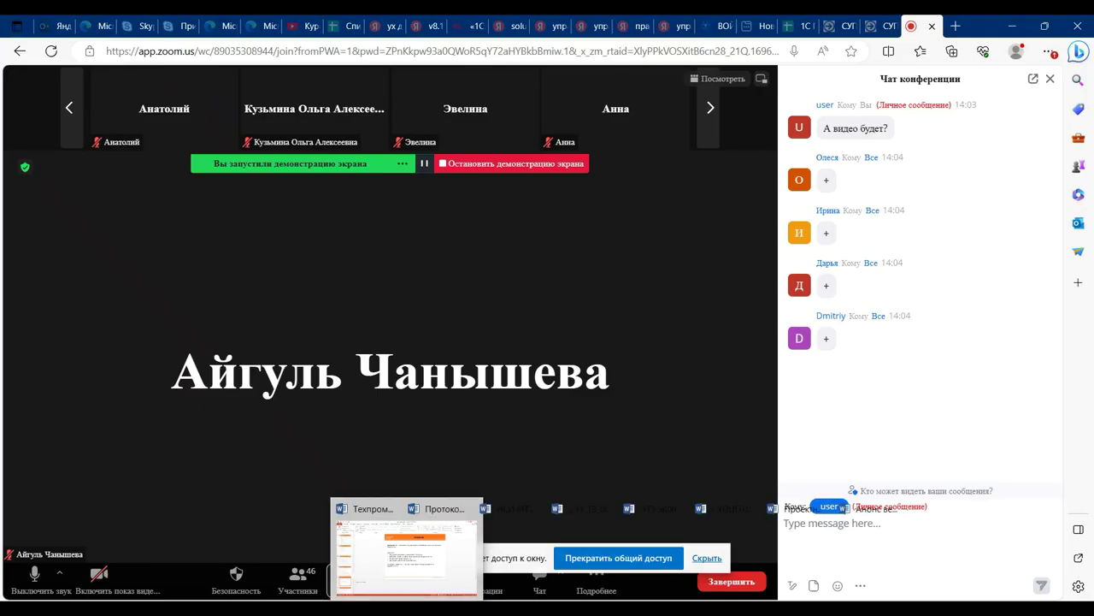
{"action": "mouse_move", "coordinate": [257, 595]}
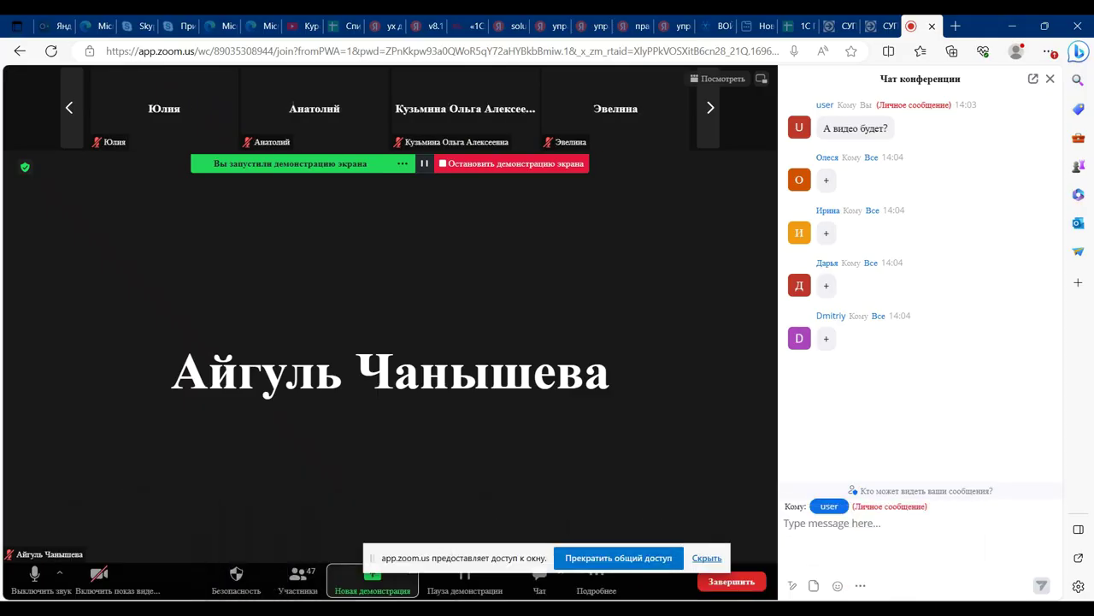
{"action": "left_click", "coordinate": [120, 564]}
{"action": "mouse_move", "coordinate": [90, 596]}
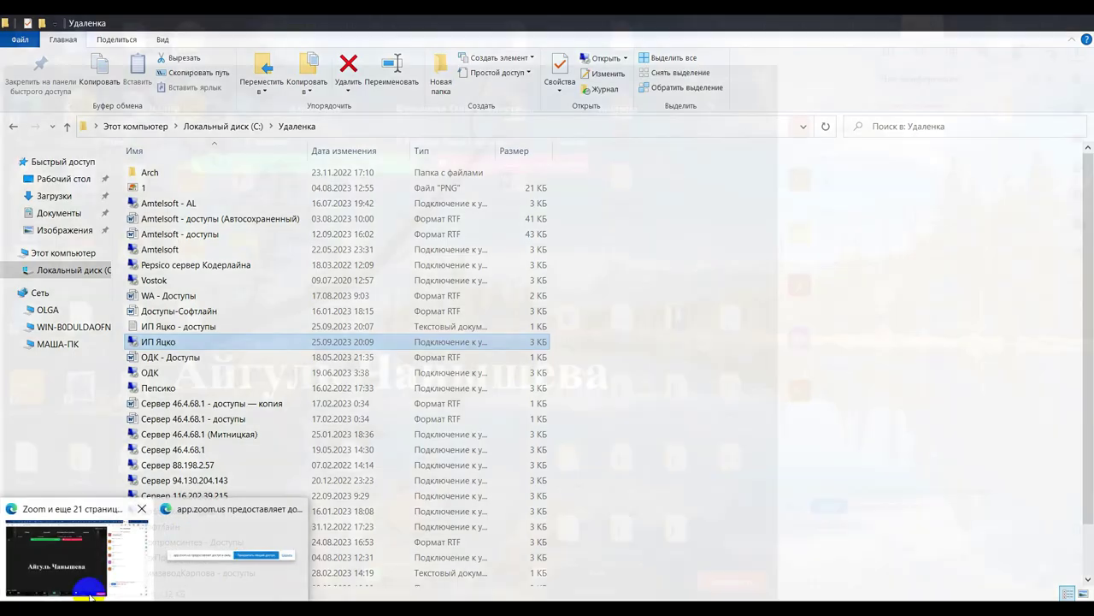
{"action": "left_click", "coordinate": [89, 590]}
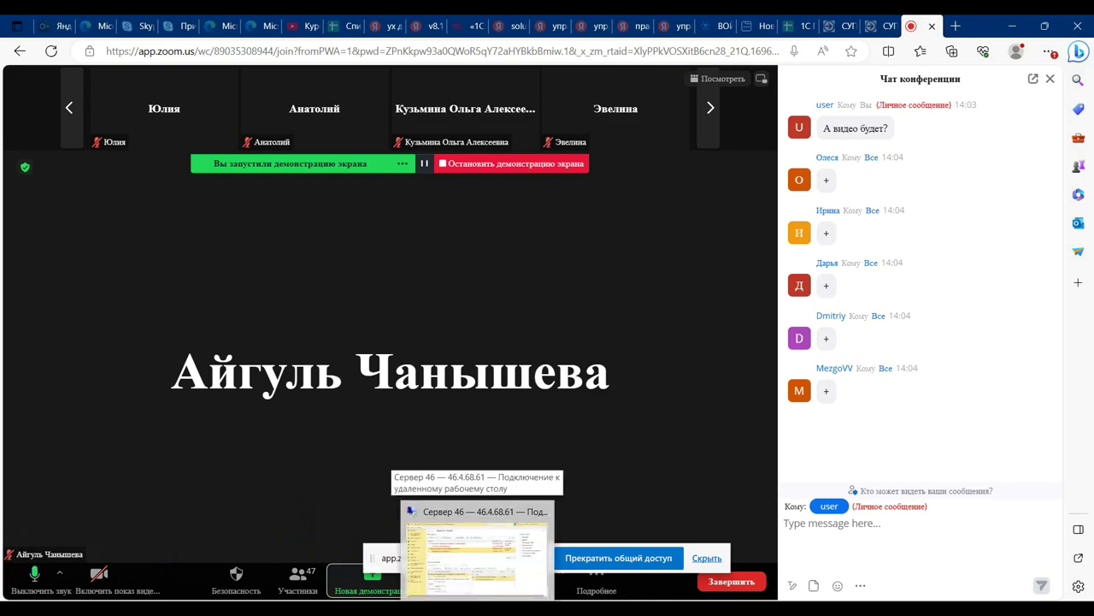
{"action": "left_click", "coordinate": [464, 567]}
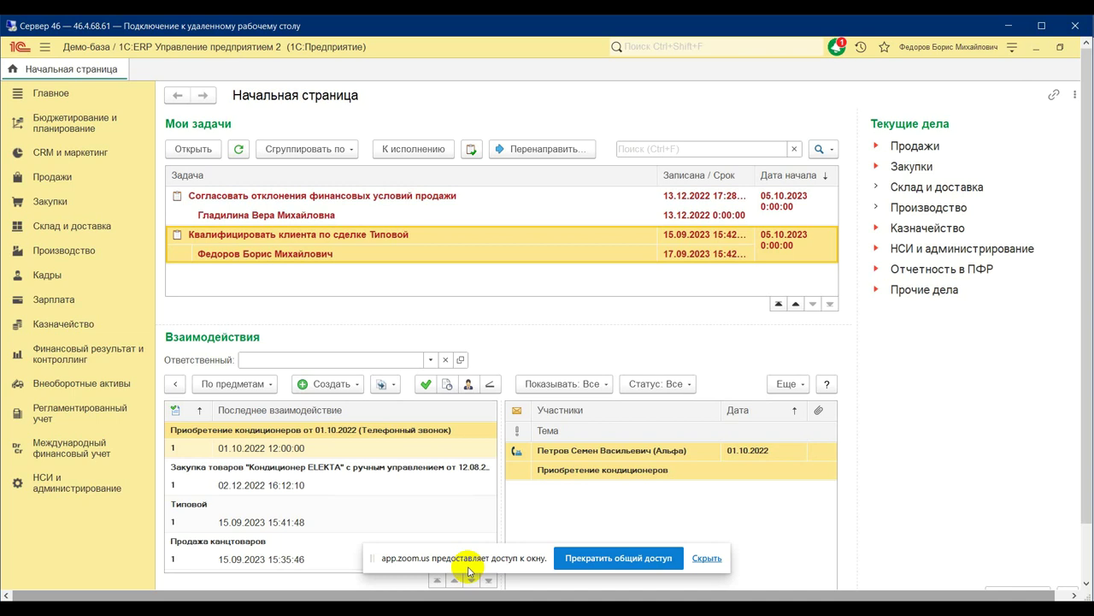
{"action": "left_click", "coordinate": [469, 571]}
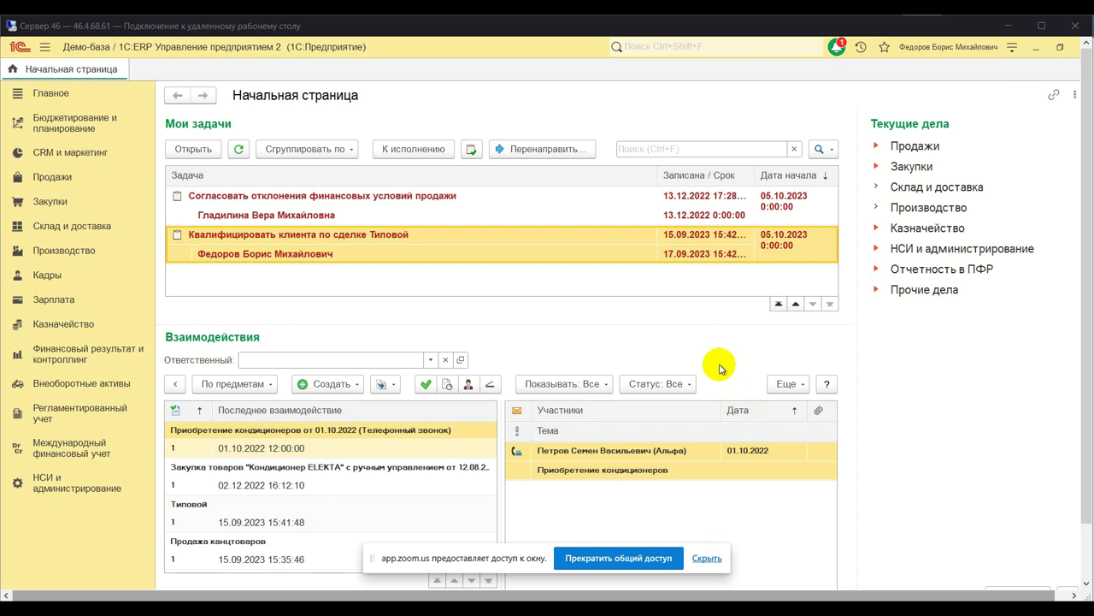
Step: Switch to the Zoom meeting and read through the participants' messages in the conference chat
{"action": "key", "text": "alt+Tab"}
{"action": "key", "text": "alt+Tab"}
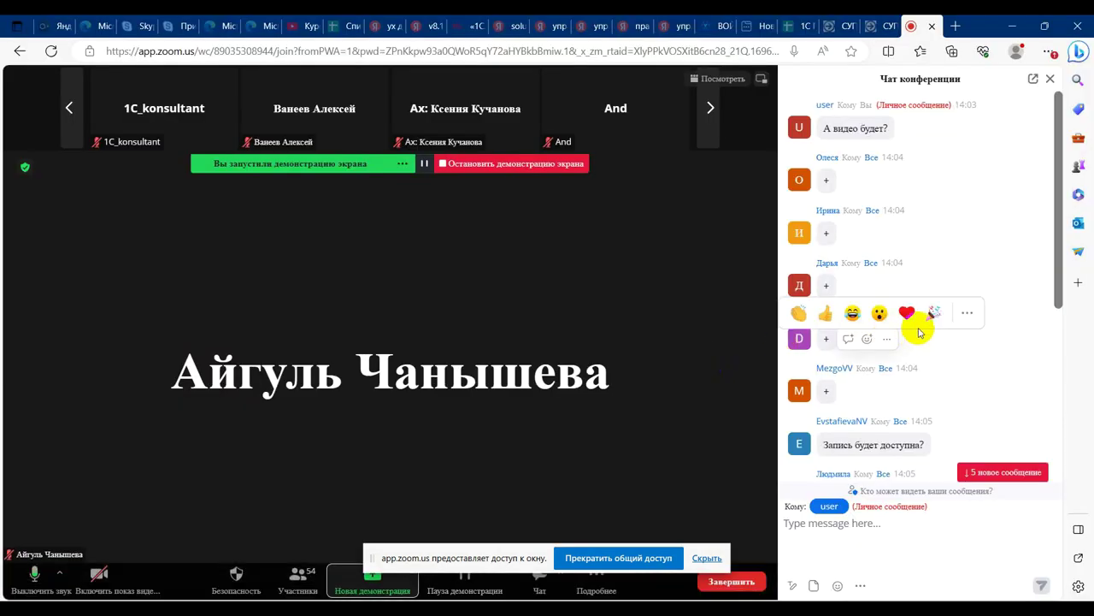
{"action": "scroll", "coordinate": [913, 335], "scroll_direction": "down", "scroll_amount": 5}
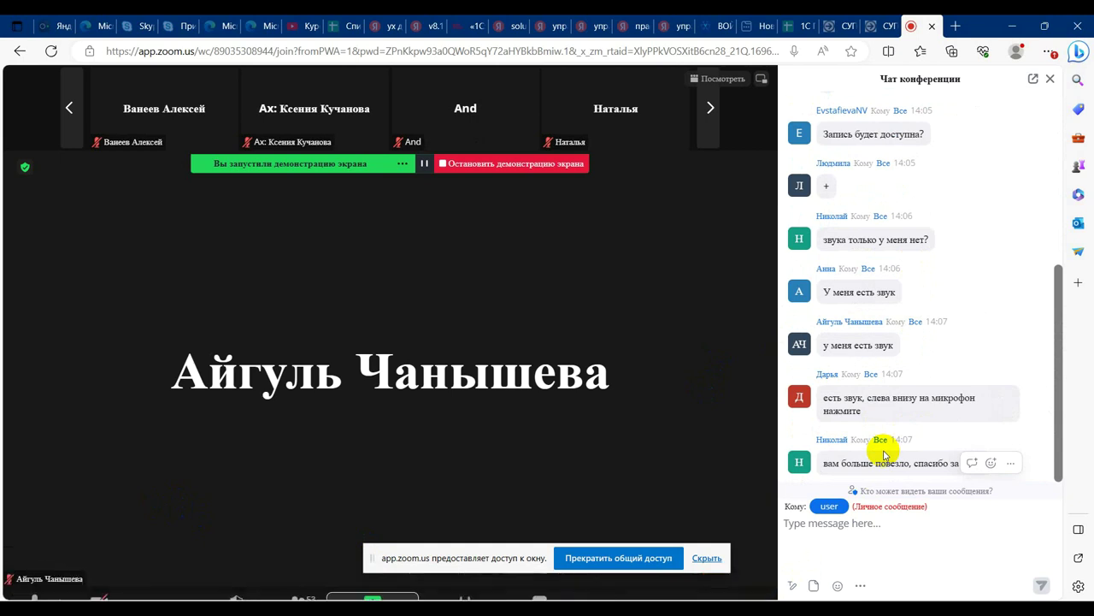
{"action": "left_click", "coordinate": [386, 548]}
{"action": "left_click_drag", "start_coordinate": [386, 548], "coordinate": [952, 479]}
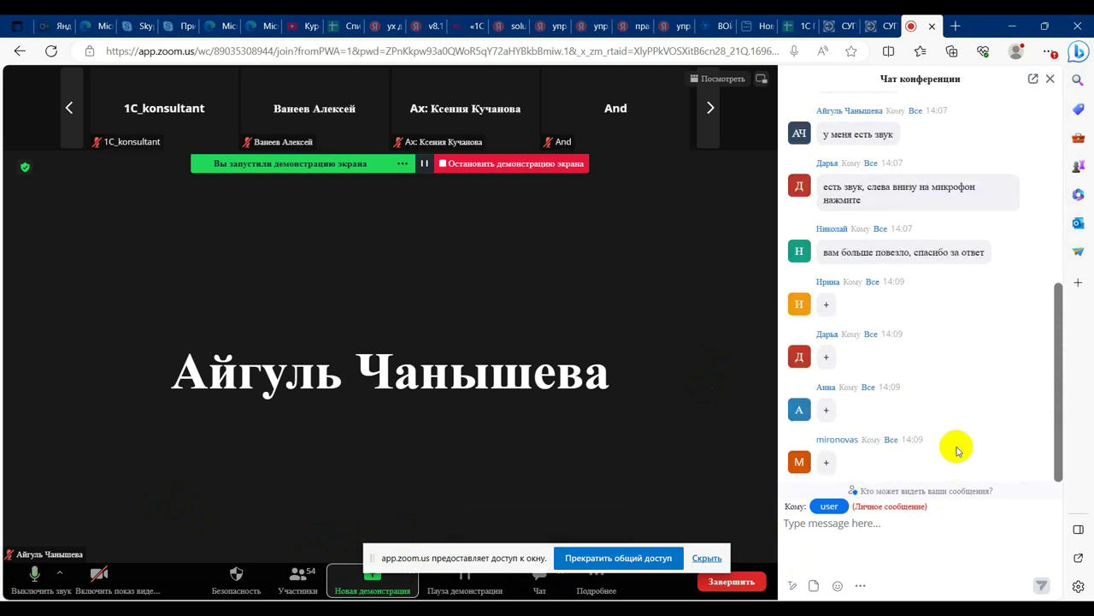
{"action": "scroll", "coordinate": [956, 451], "scroll_direction": "up", "scroll_amount": 10}
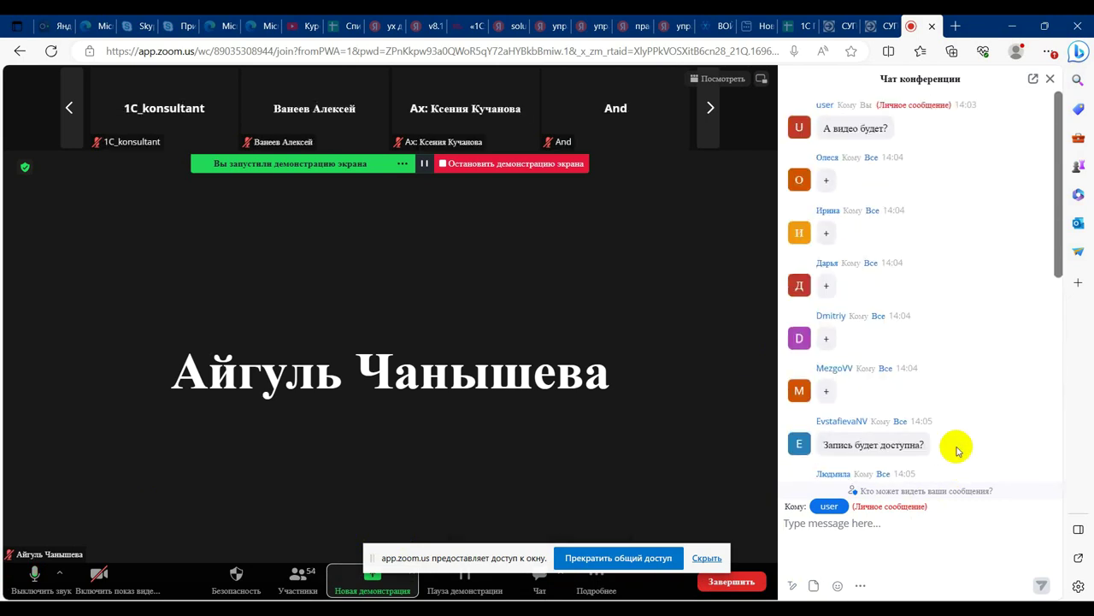
{"action": "scroll", "coordinate": [957, 451], "scroll_direction": "down", "scroll_amount": 7}
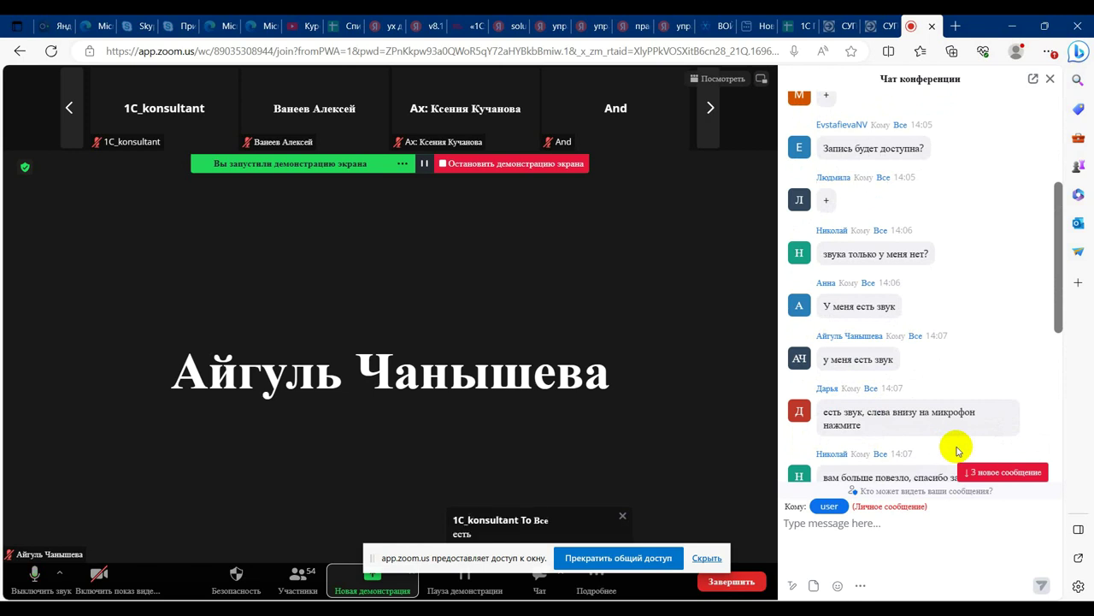
{"action": "scroll", "coordinate": [957, 450], "scroll_direction": "down", "scroll_amount": 2}
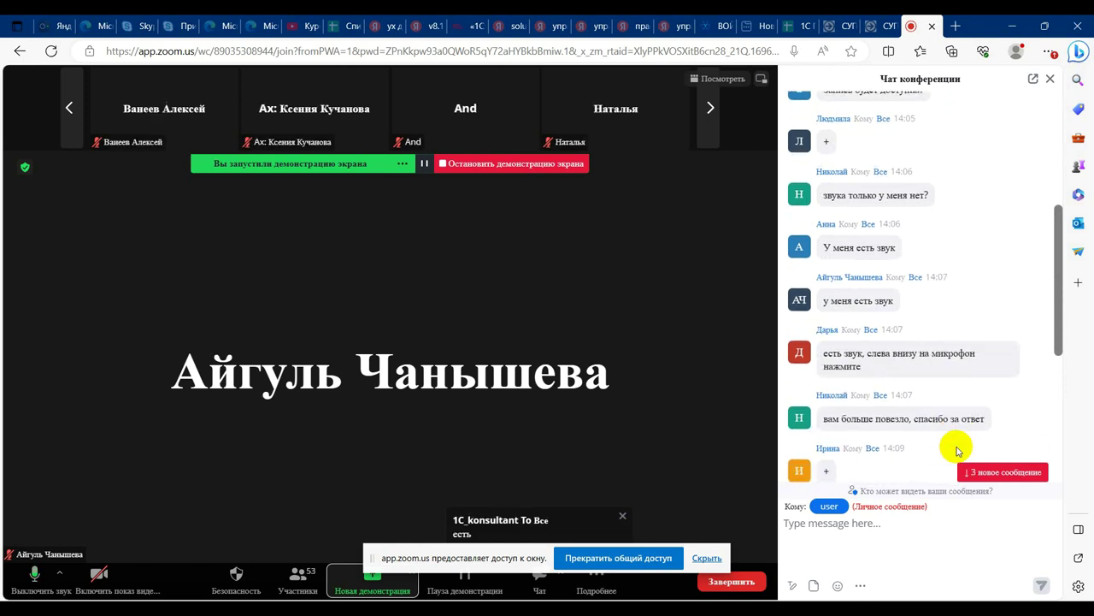
{"action": "scroll", "coordinate": [957, 451], "scroll_direction": "down", "scroll_amount": 2}
{"action": "scroll", "coordinate": [957, 451], "scroll_direction": "down", "scroll_amount": 3}
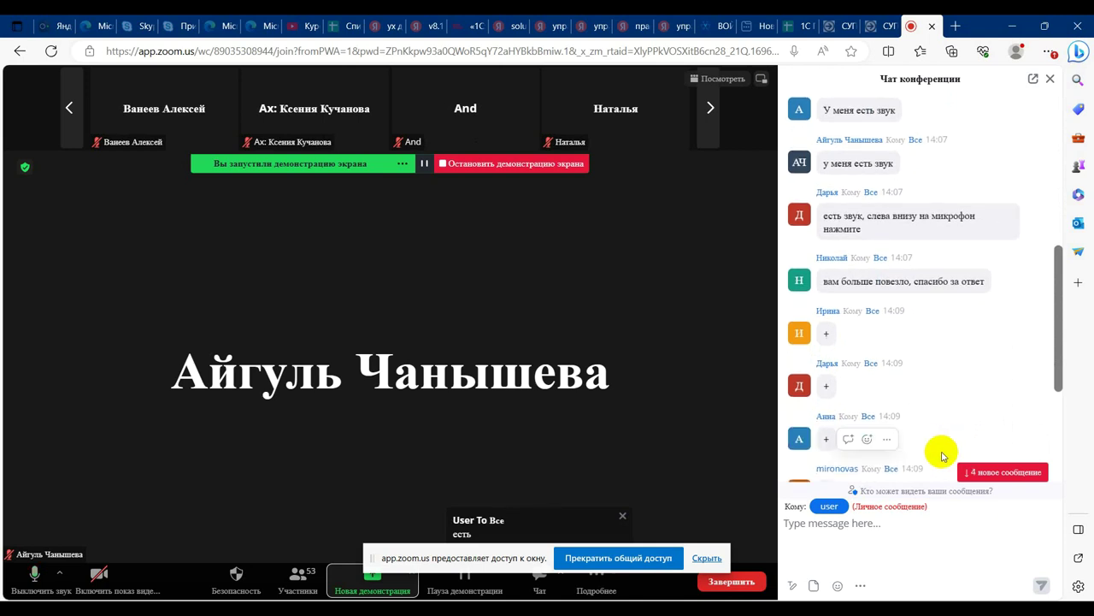
{"action": "scroll", "coordinate": [942, 456], "scroll_direction": "down", "scroll_amount": 3}
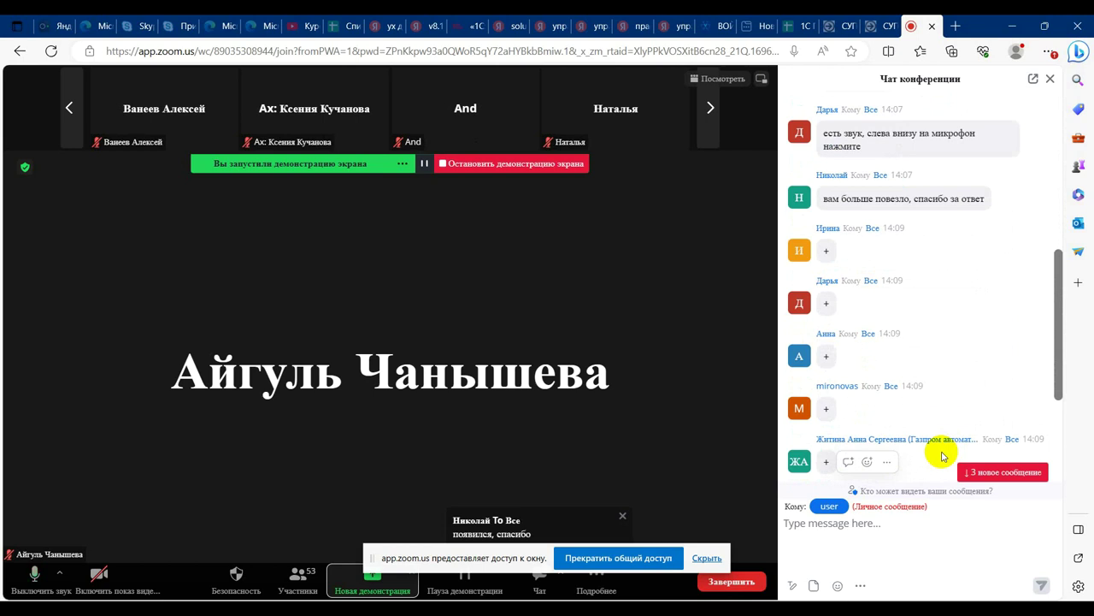
{"action": "scroll", "coordinate": [983, 403], "scroll_direction": "down", "scroll_amount": 8}
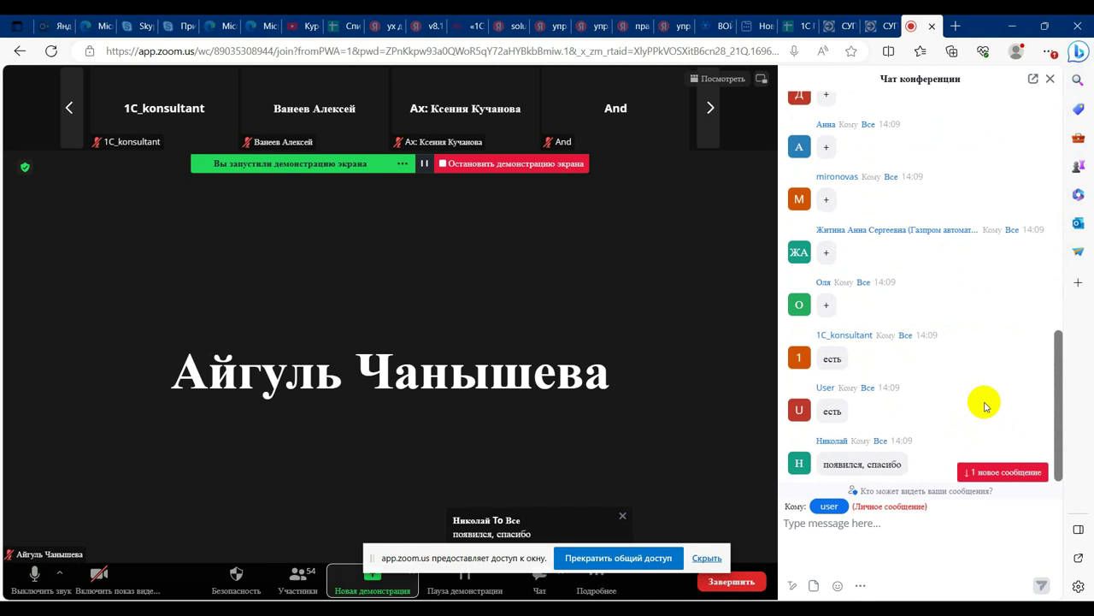
{"action": "scroll", "coordinate": [964, 401], "scroll_direction": "up", "scroll_amount": 5}
{"action": "scroll", "coordinate": [964, 401], "scroll_direction": "up", "scroll_amount": 10}
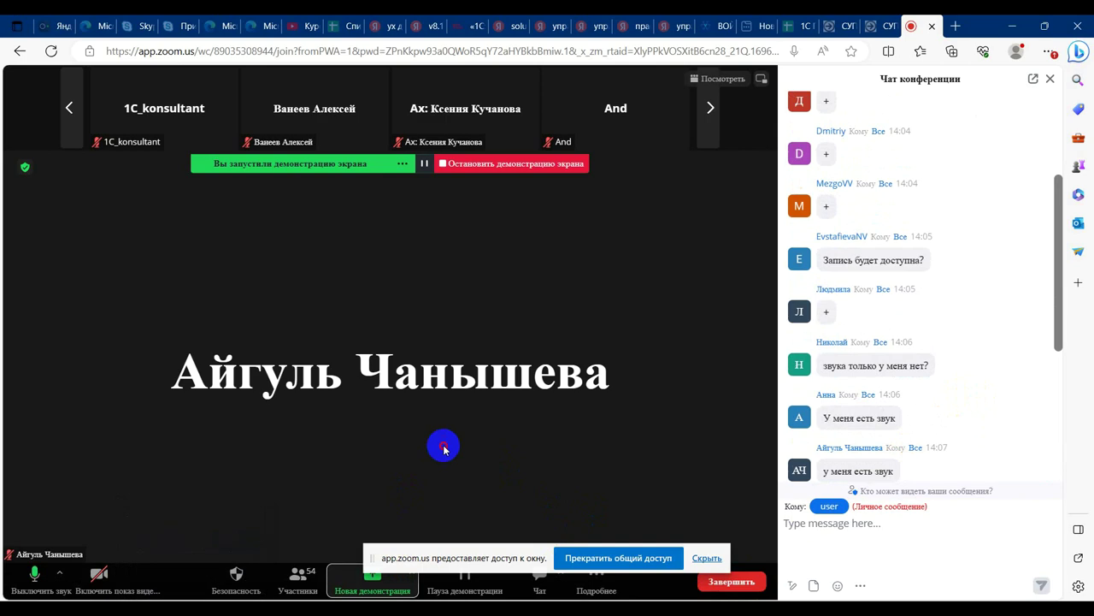
Step: Return to the remote 1C:ERP session and create a Сборка (разборка) товаров document for Сборка из комплектующих from the warehouse's internal documents
{"action": "left_click", "coordinate": [458, 594]}
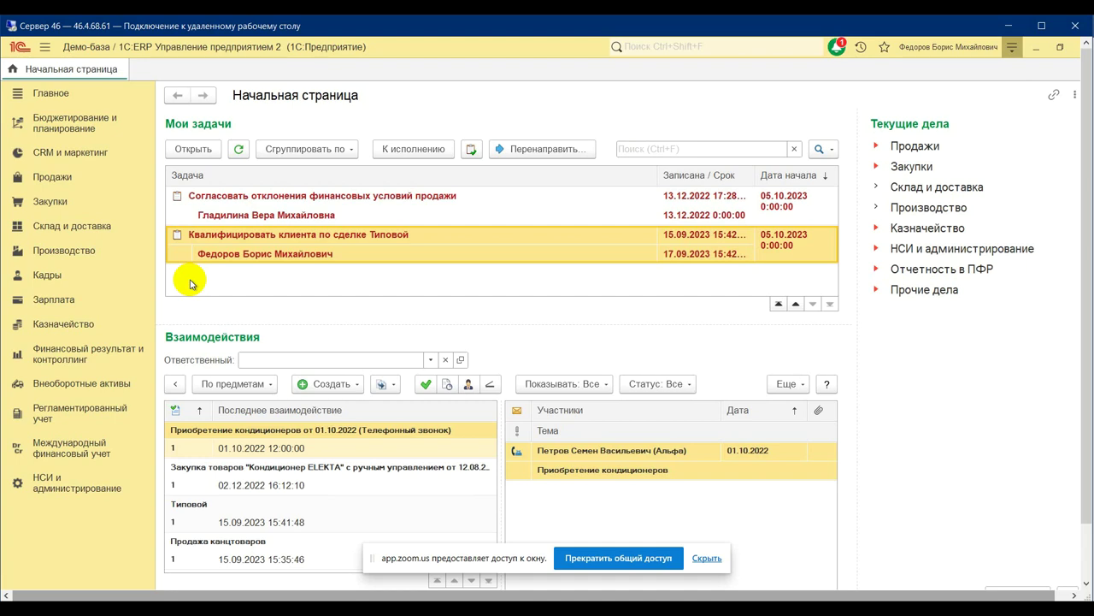
{"action": "left_click", "coordinate": [63, 225]}
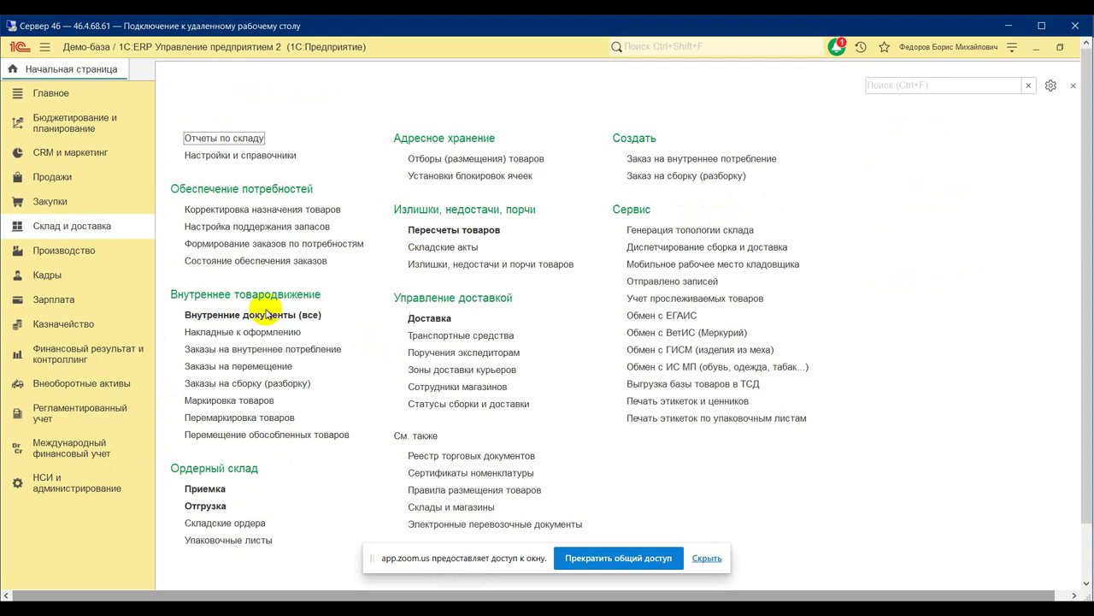
{"action": "left_click", "coordinate": [232, 312]}
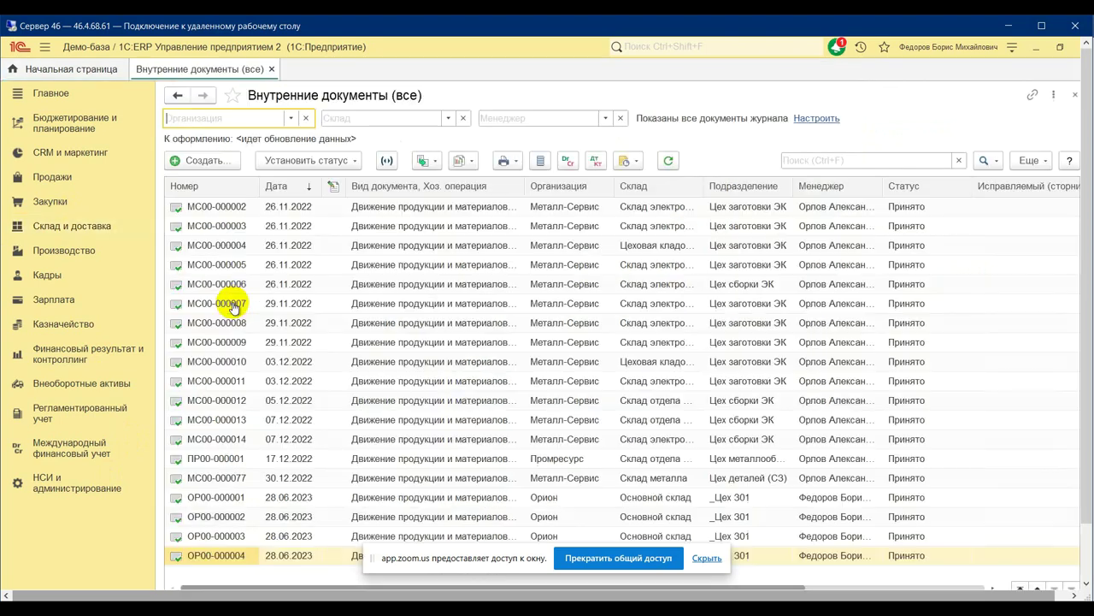
{"action": "left_click", "coordinate": [206, 163]}
{"action": "double_click", "coordinate": [113, 239]}
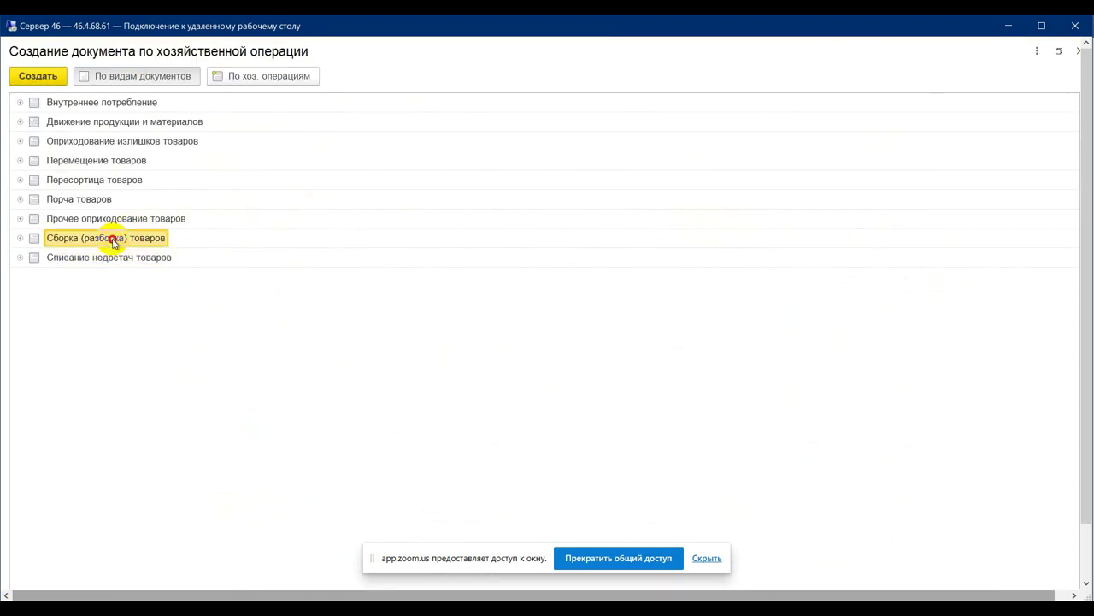
{"action": "double_click", "coordinate": [119, 276]}
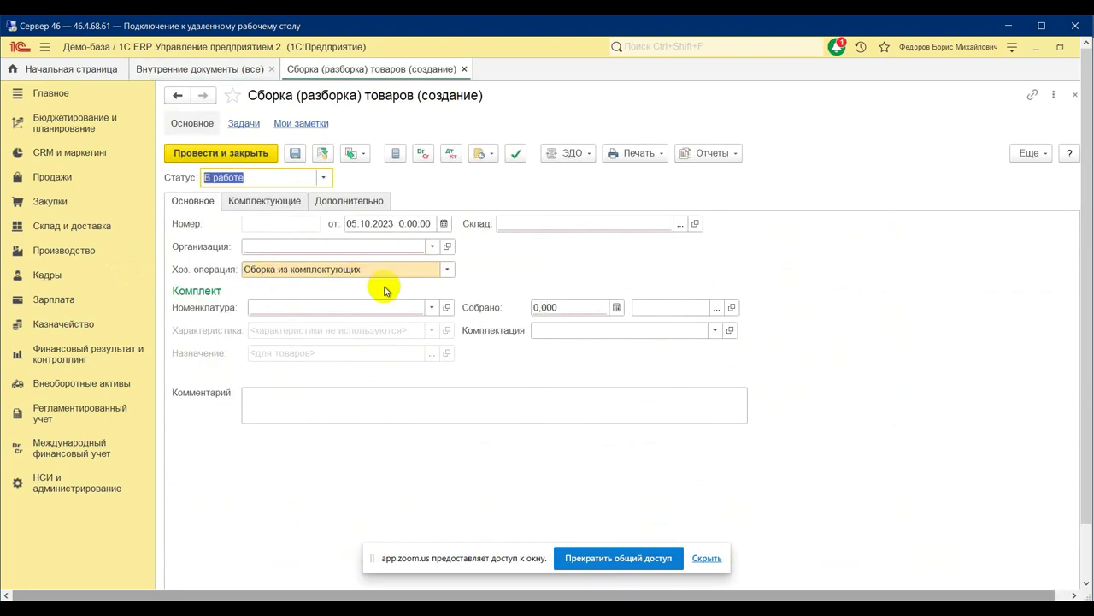
Step: Set the kit item to Аггрегат 001 with an assembled quantity of 1
{"action": "left_click", "coordinate": [325, 307]}
{"action": "left_click", "coordinate": [315, 328]}
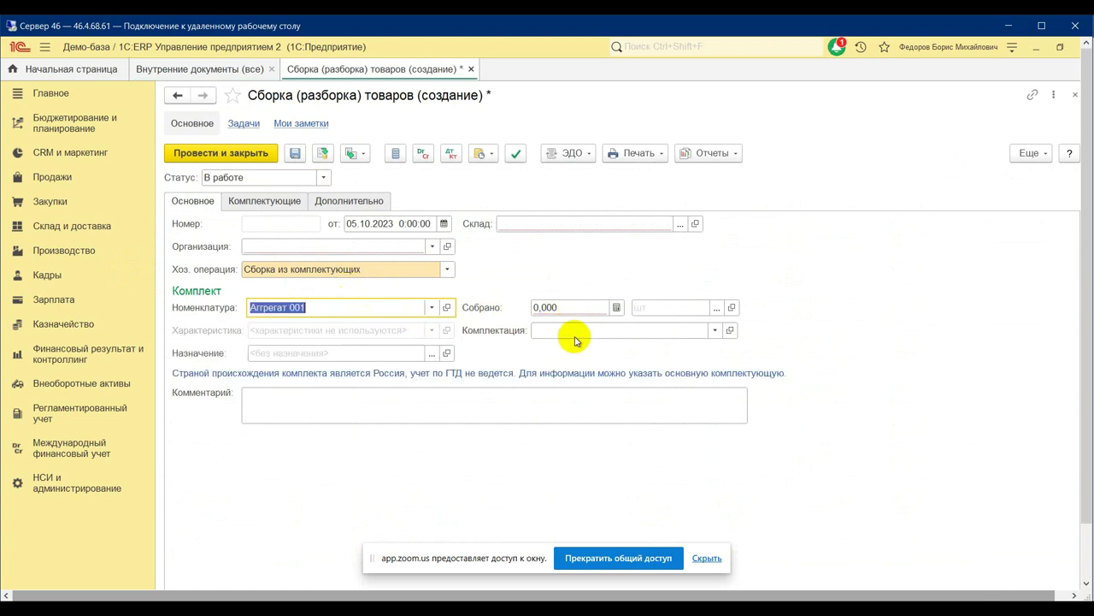
{"action": "left_click", "coordinate": [589, 311]}
{"action": "type", "text": "1"}
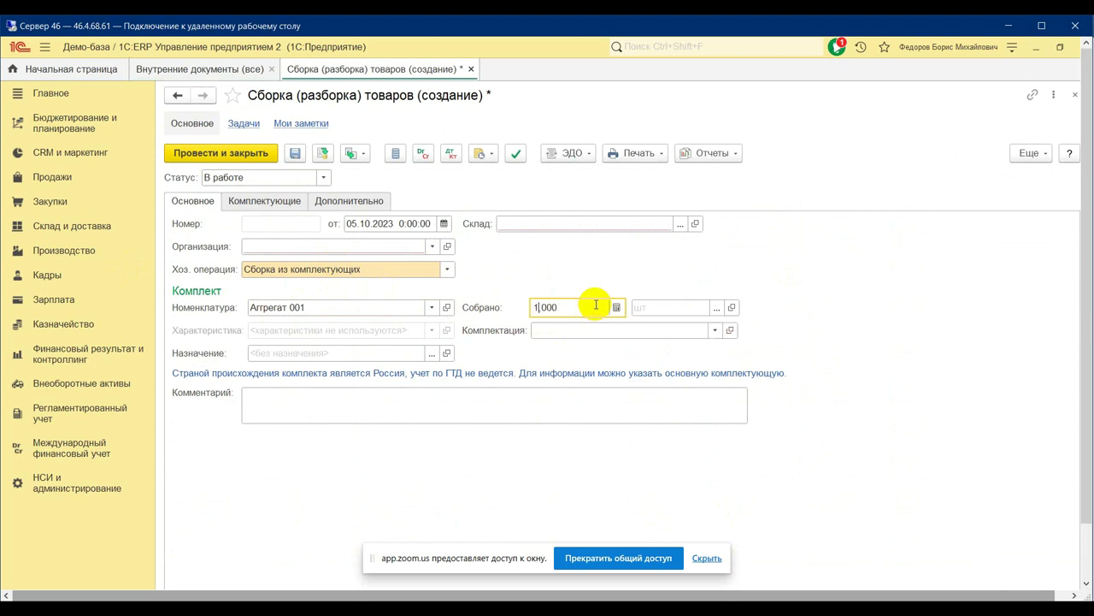
Step: Add Мотор and Трансмиссия from the item catalogue as component rows of the assembly document
{"action": "left_click", "coordinate": [264, 201]}
{"action": "left_click", "coordinate": [197, 236]}
{"action": "left_click", "coordinate": [210, 227]}
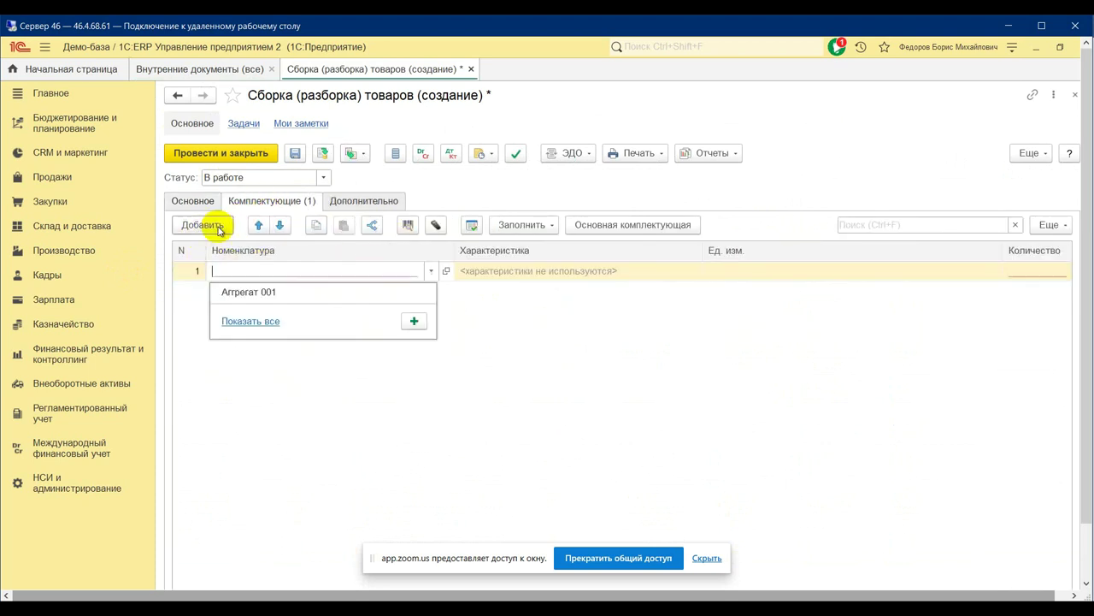
{"action": "left_click", "coordinate": [251, 320]}
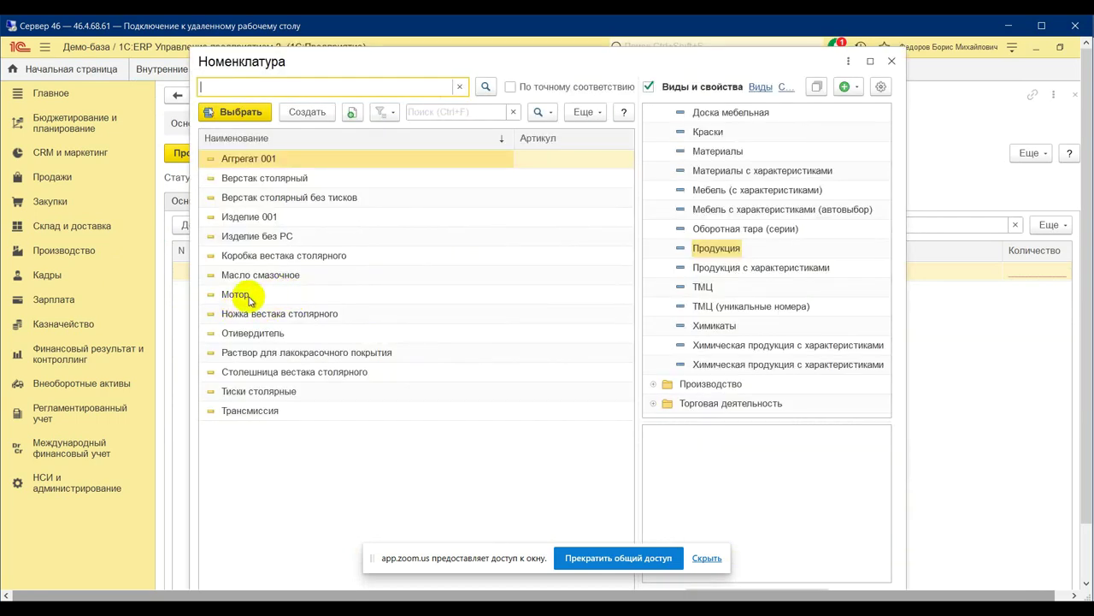
{"action": "left_click", "coordinate": [236, 297]}
{"action": "double_click", "coordinate": [236, 298]}
{"action": "left_click", "coordinate": [202, 227]}
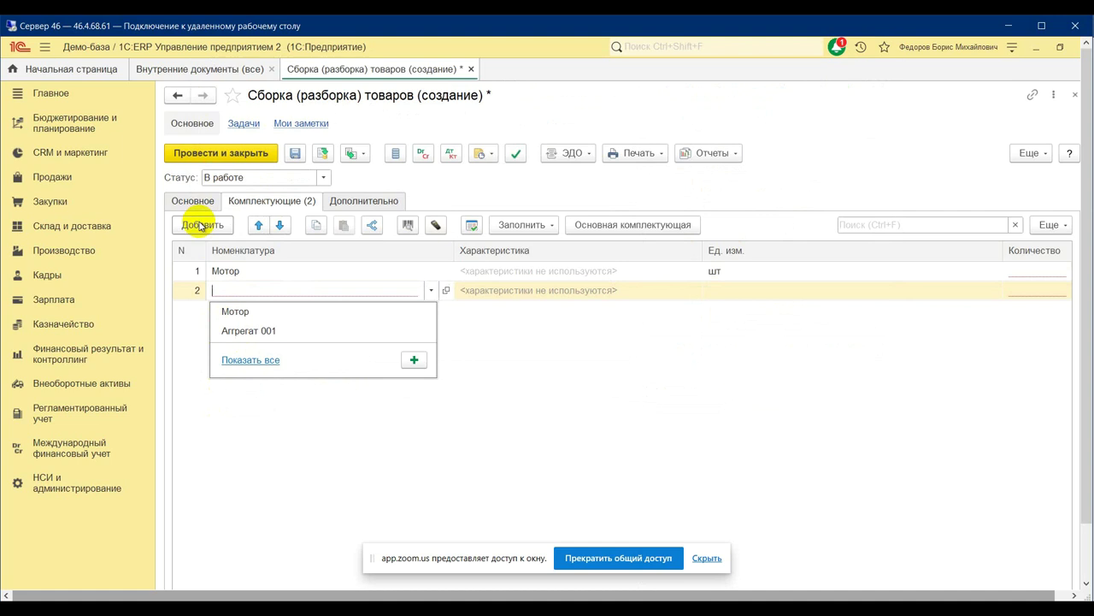
{"action": "left_click", "coordinate": [251, 359]}
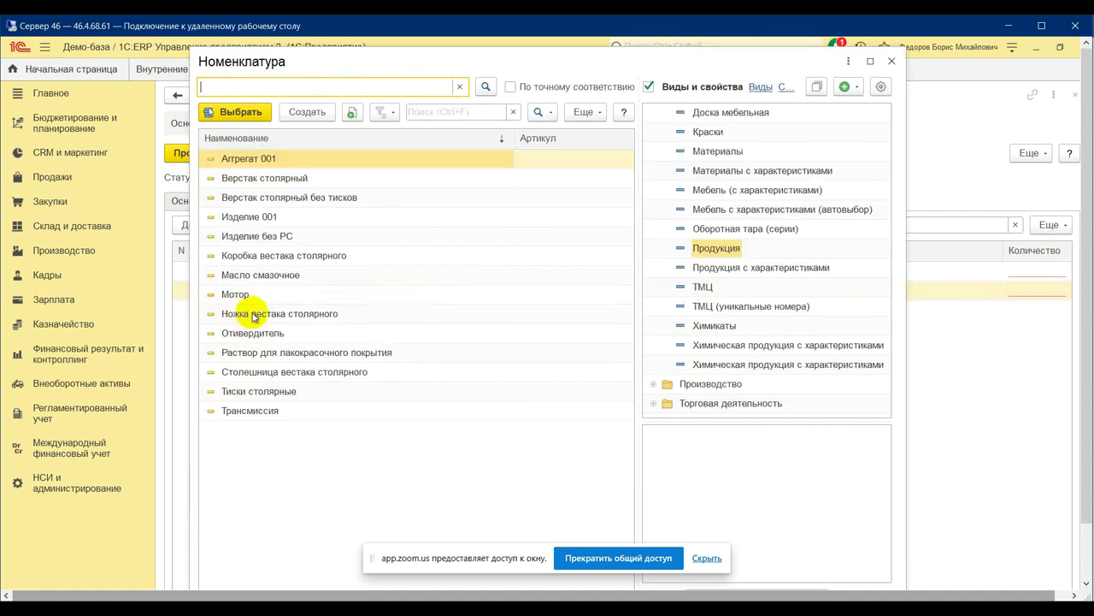
{"action": "left_click", "coordinate": [276, 410]}
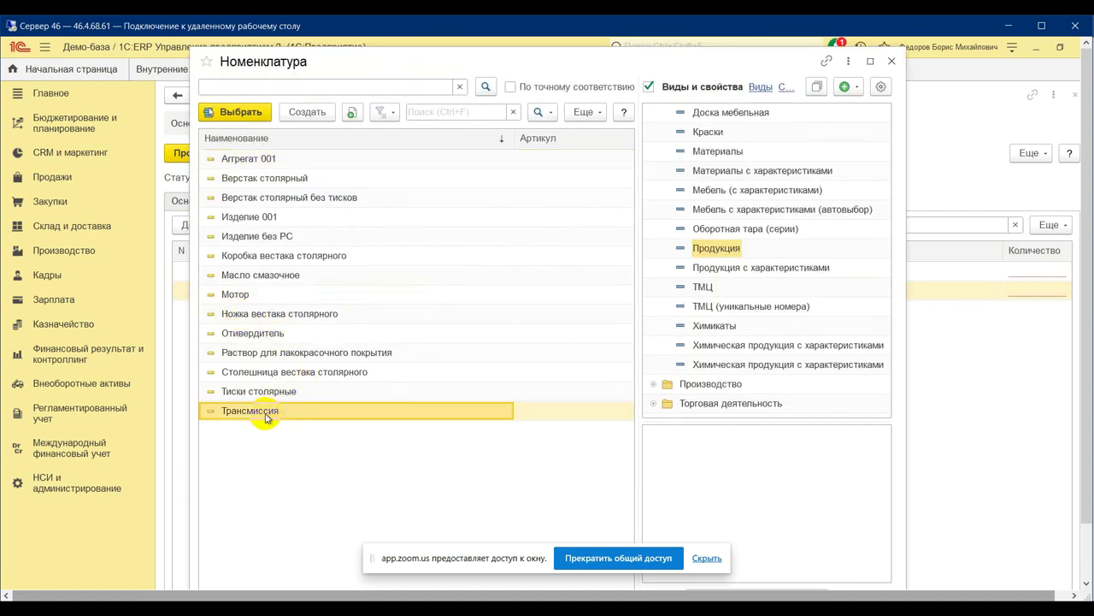
{"action": "double_click", "coordinate": [267, 411]}
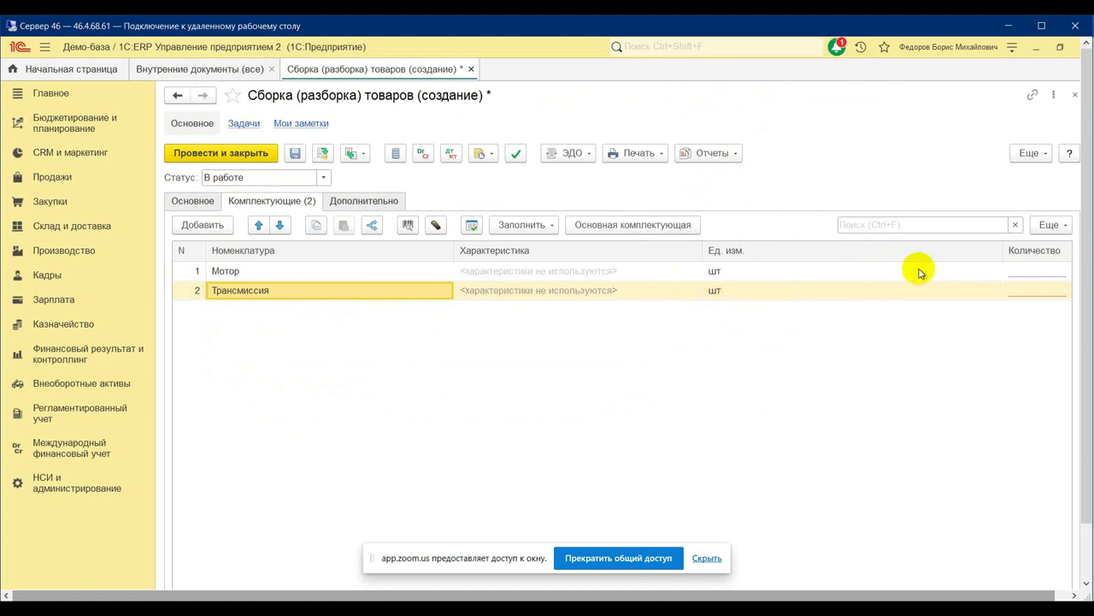
Step: Set the quantity of both components, Мотор and Трансмиссия, to 1
{"action": "double_click", "coordinate": [1035, 272]}
{"action": "type", "text": "1"}
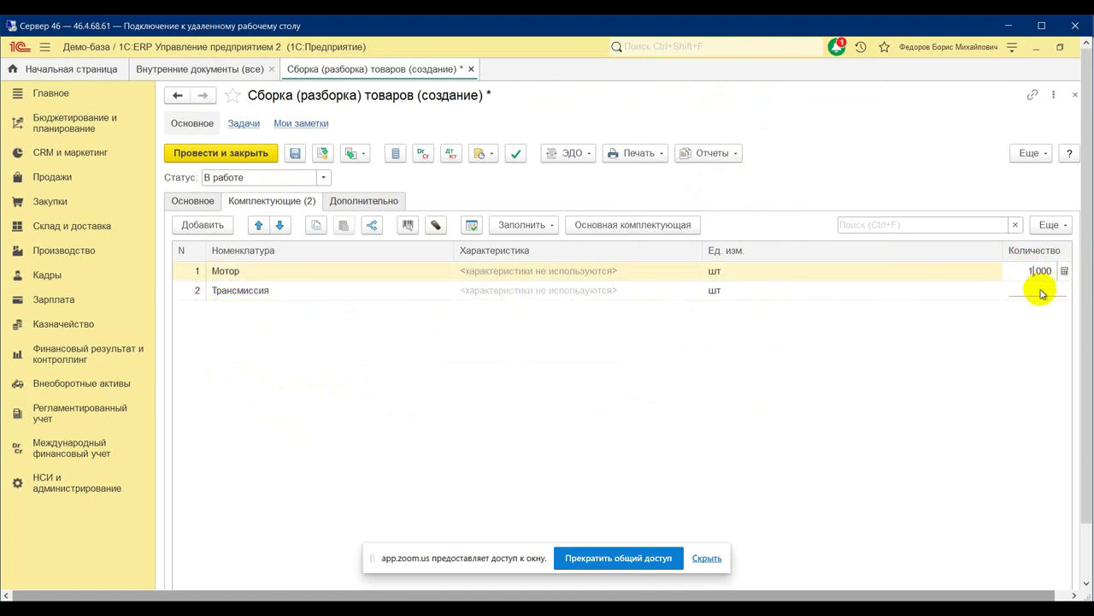
{"action": "double_click", "coordinate": [1037, 290]}
{"action": "type", "text": "1"}
{"action": "key", "text": "Return"}
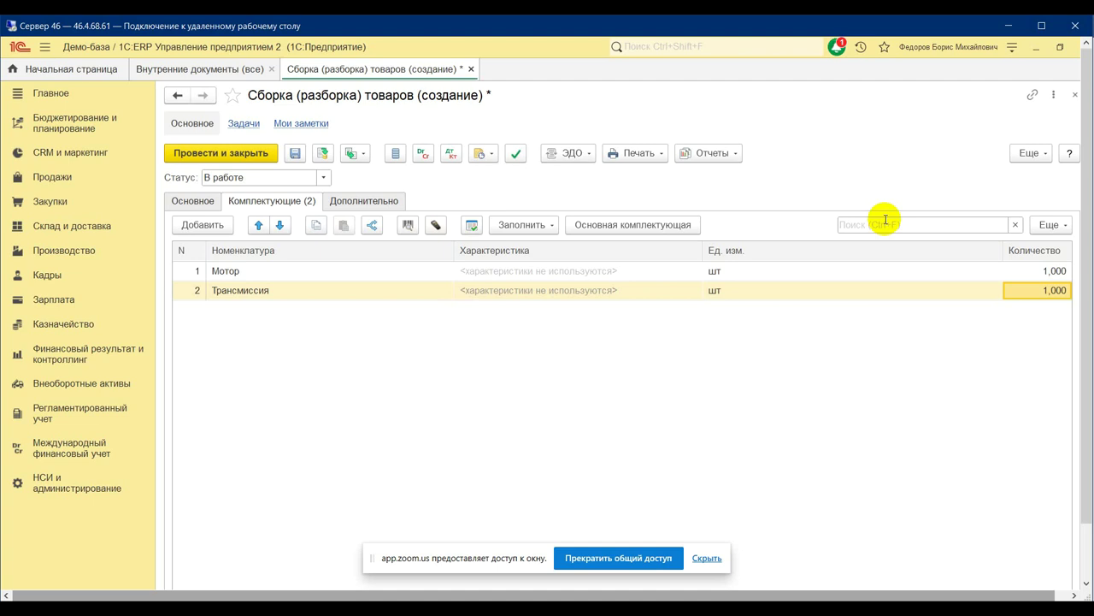
Step: Start a new expense item arising При складском хранении, перемещении, обработке, with analytics type Сборка (разборка) товаров
{"action": "left_click", "coordinate": [98, 354]}
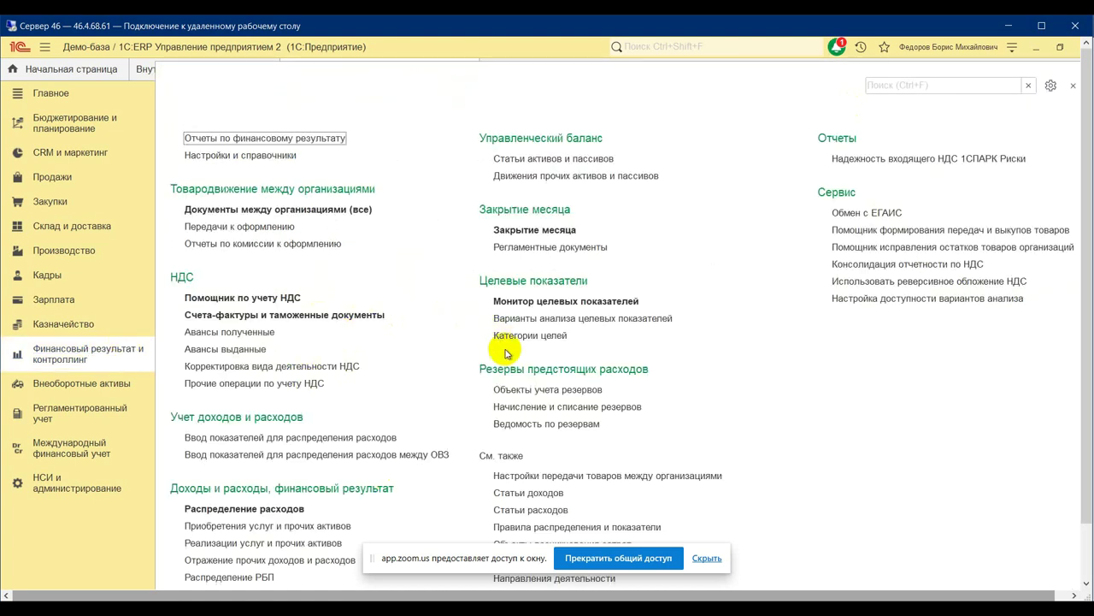
{"action": "left_click", "coordinate": [542, 509]}
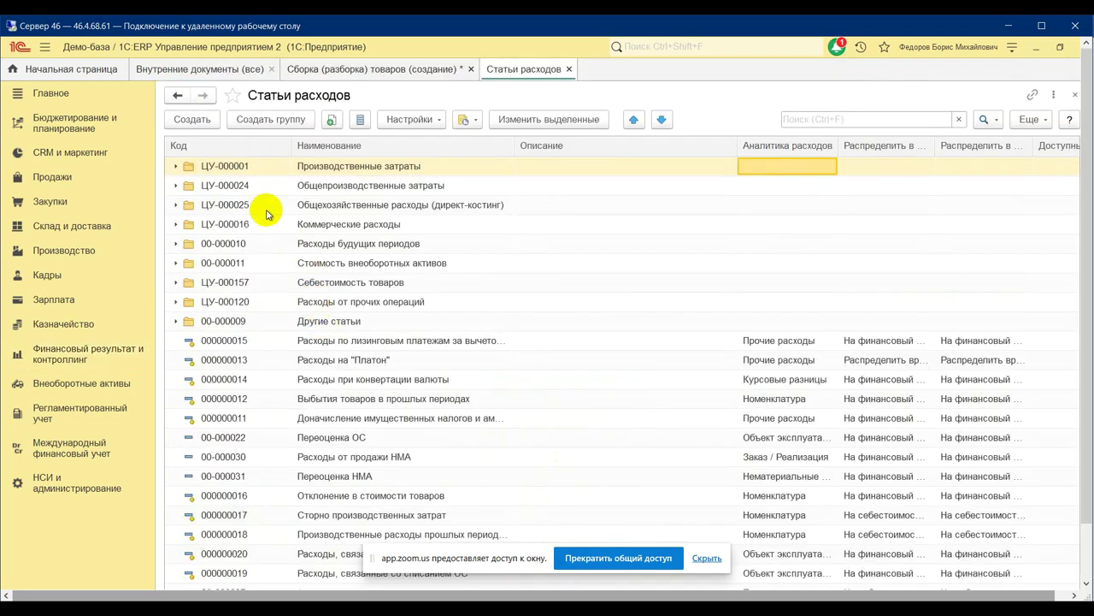
{"action": "left_click", "coordinate": [195, 122]}
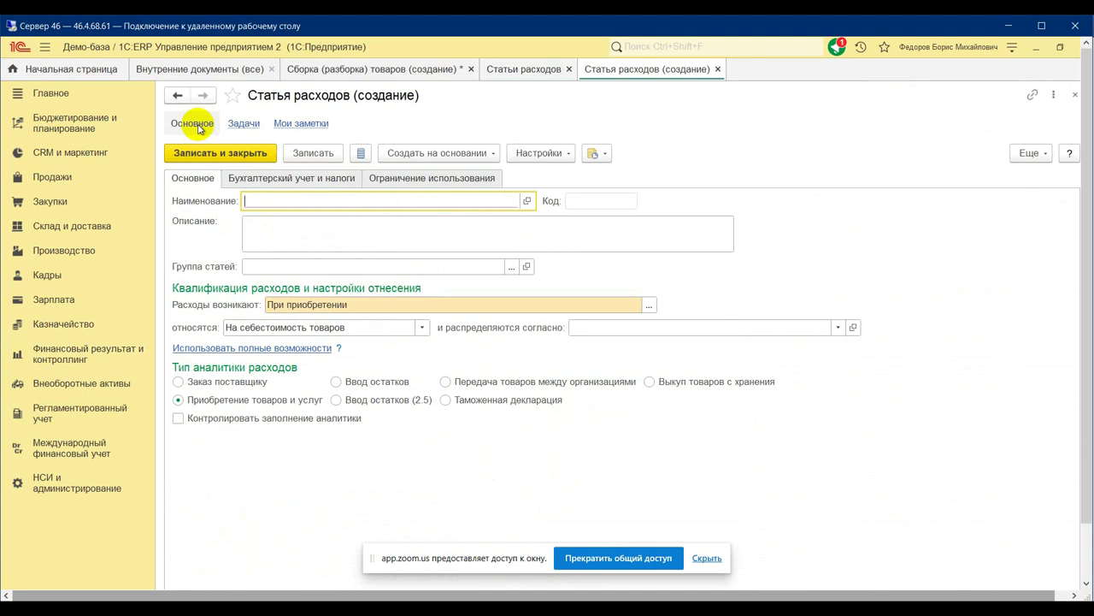
{"action": "left_click", "coordinate": [342, 305]}
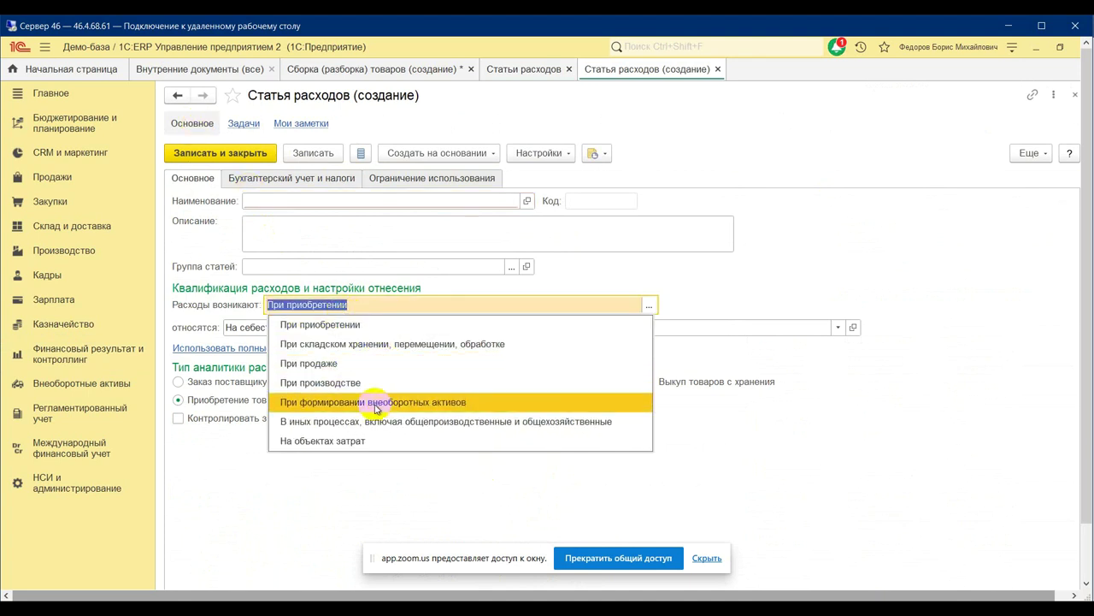
{"action": "left_click", "coordinate": [385, 345]}
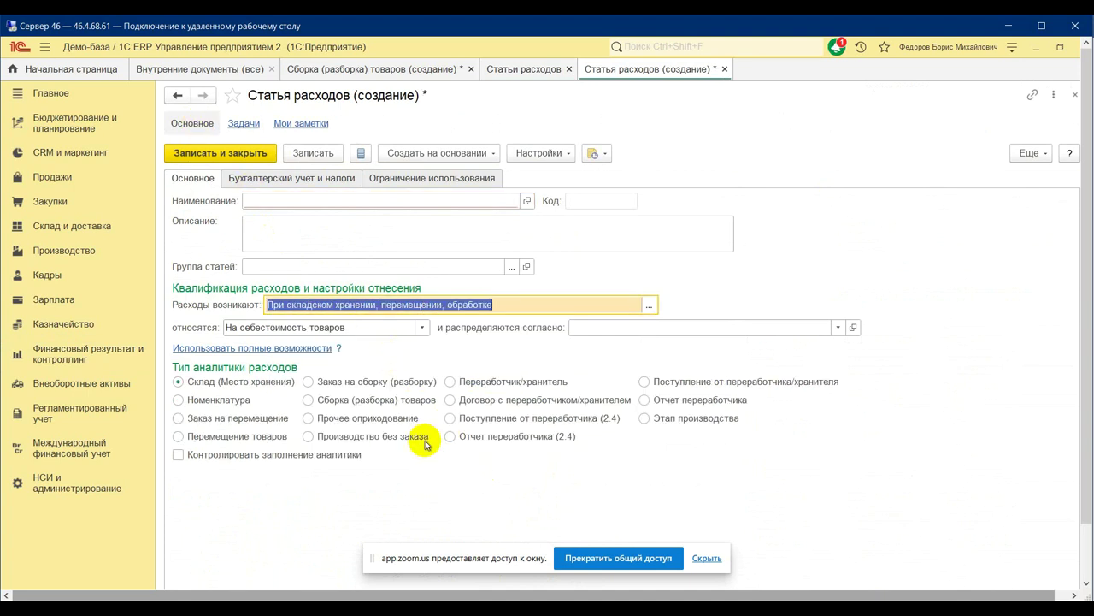
{"action": "left_click", "coordinate": [308, 399]}
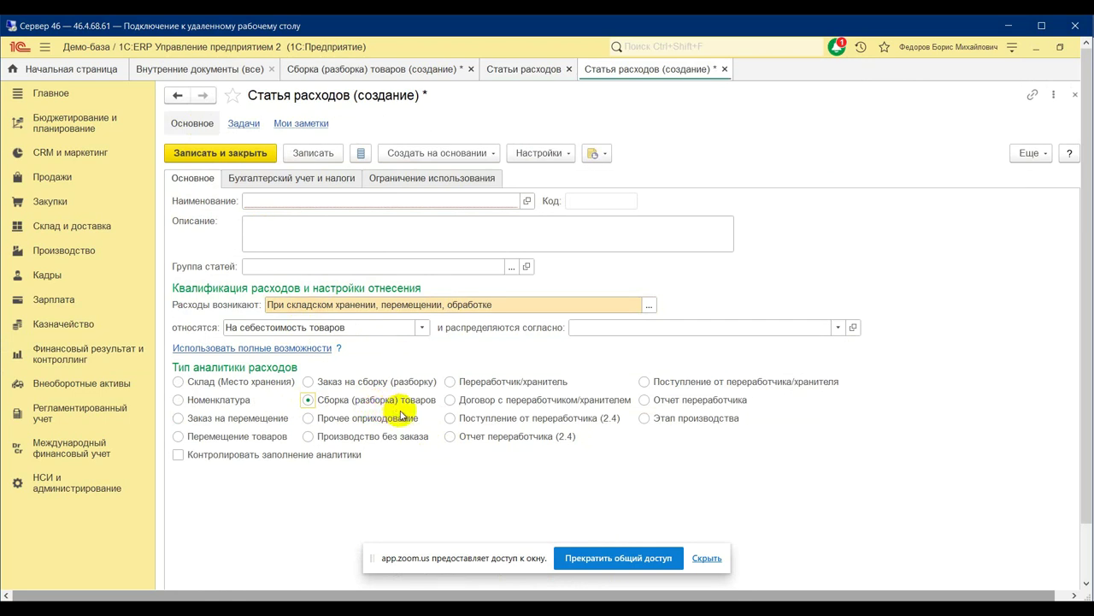
Step: View all expense distribution rules available for the new expense item without selecting one
{"action": "left_click", "coordinate": [800, 325]}
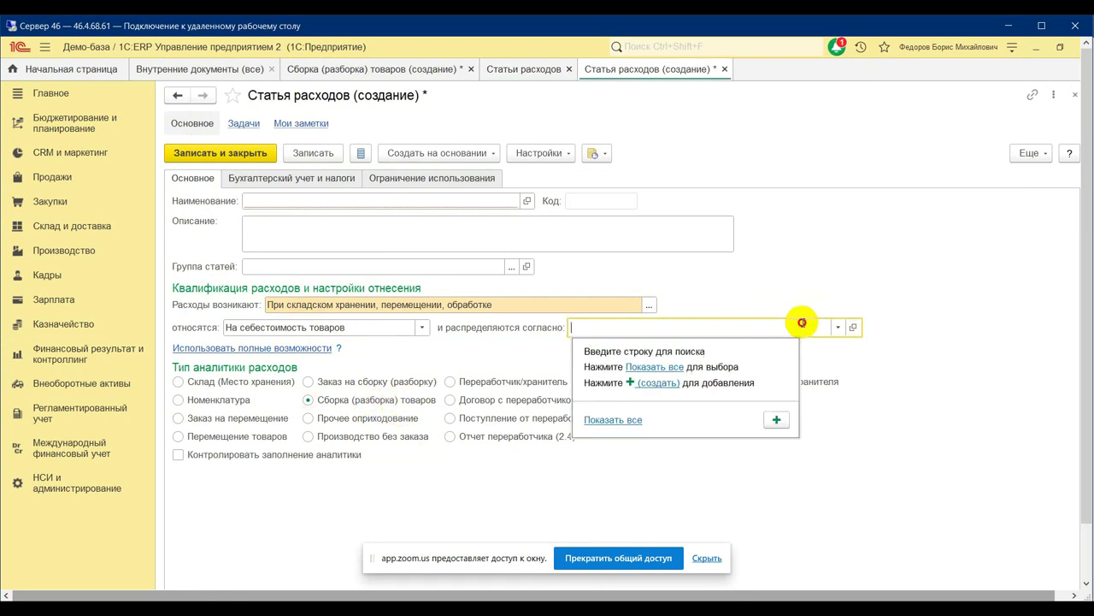
{"action": "left_click", "coordinate": [671, 369]}
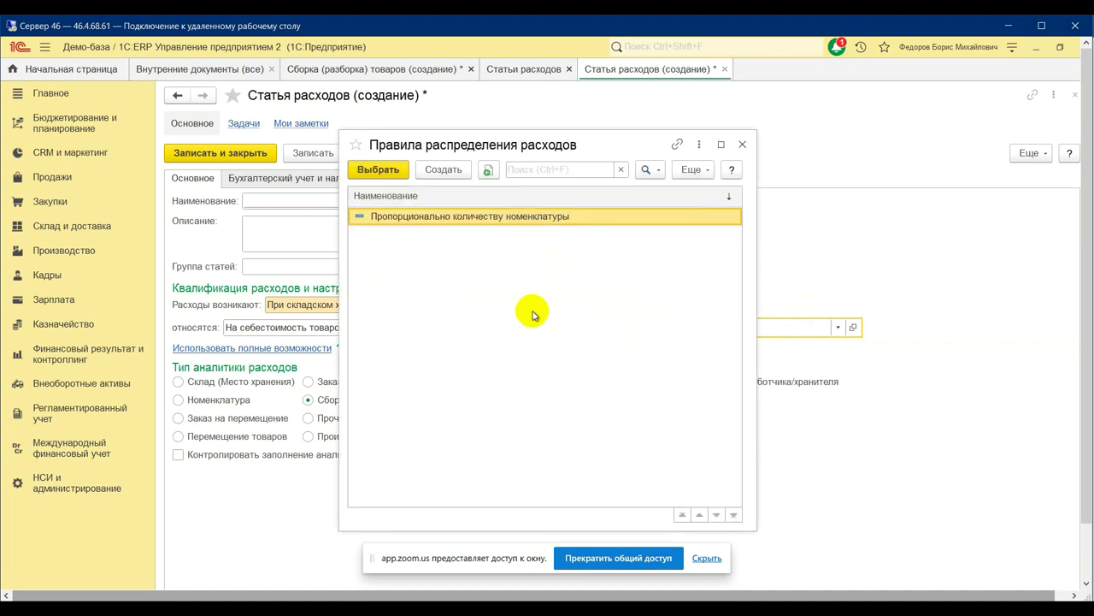
{"action": "left_click", "coordinate": [742, 143]}
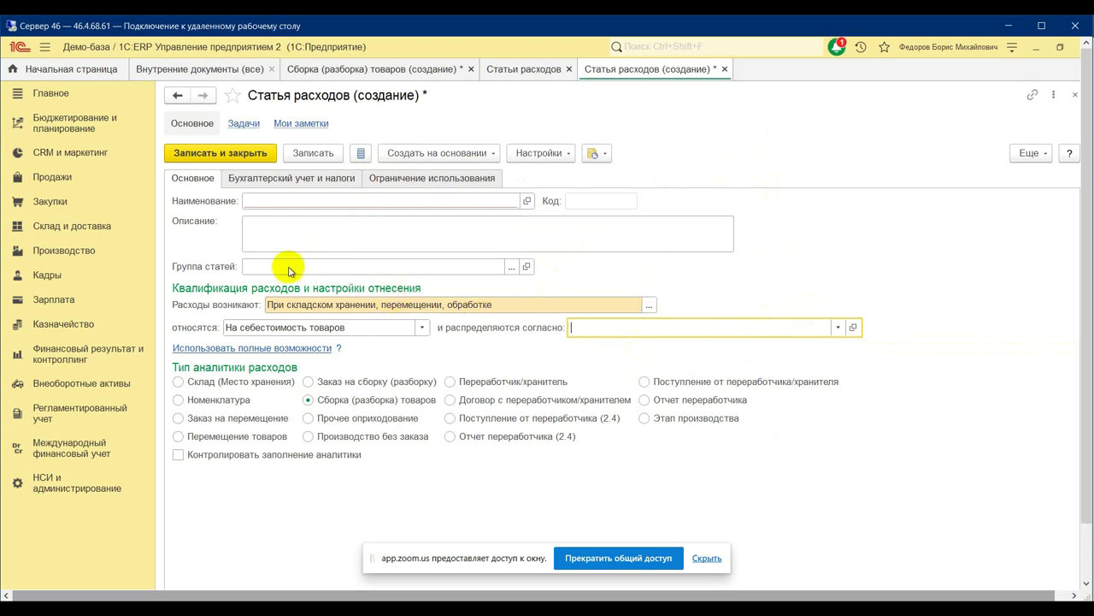
Step: Discard the new expense item without saving and close the Статьи расходов list
{"action": "left_click", "coordinate": [727, 70]}
{"action": "left_click", "coordinate": [596, 367]}
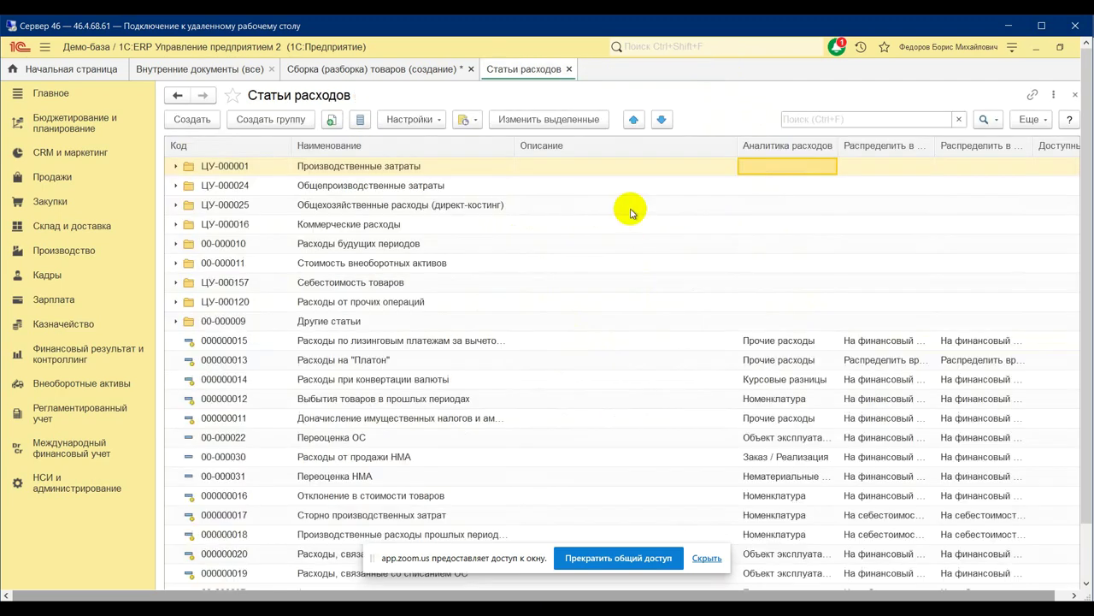
{"action": "left_click", "coordinate": [569, 69]}
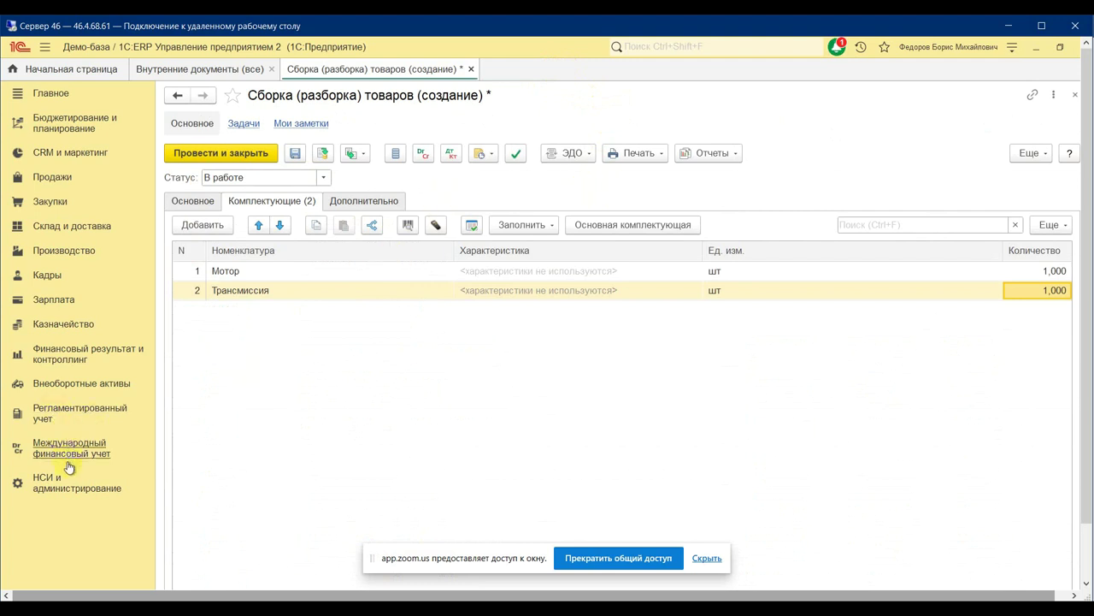
Step: Open the Аггрегат 001 card from the Номенклатура catalogue and examine its Обеспечение и производство section
{"action": "left_click", "coordinate": [62, 492]}
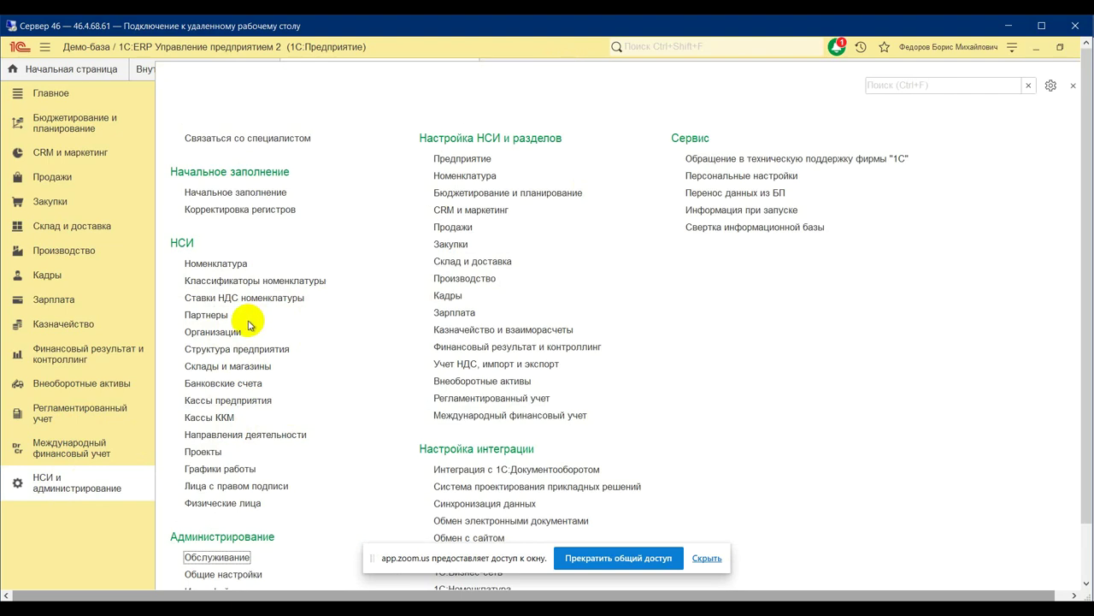
{"action": "left_click", "coordinate": [221, 263]}
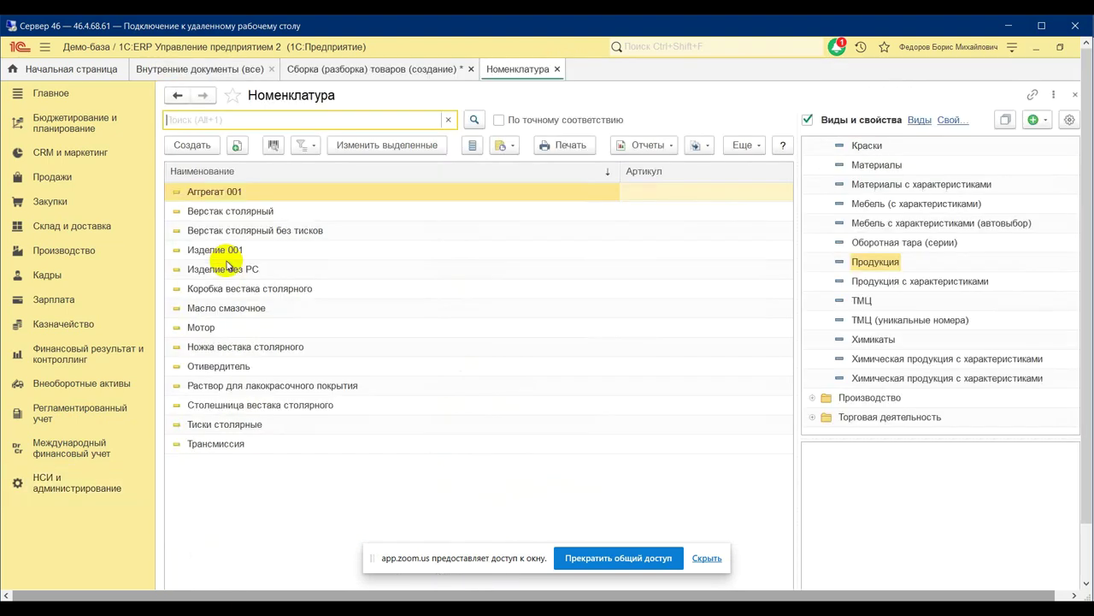
{"action": "double_click", "coordinate": [230, 194]}
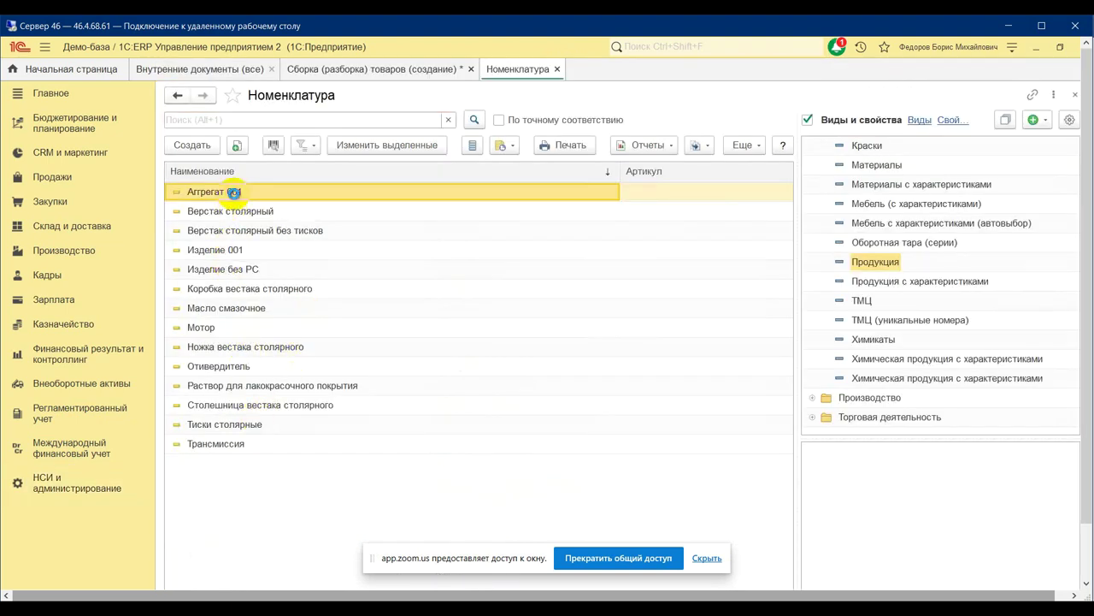
{"action": "scroll", "coordinate": [310, 410], "scroll_direction": "down", "scroll_amount": 2}
{"action": "scroll", "coordinate": [313, 409], "scroll_direction": "down", "scroll_amount": 3}
{"action": "scroll", "coordinate": [317, 407], "scroll_direction": "down", "scroll_amount": 1}
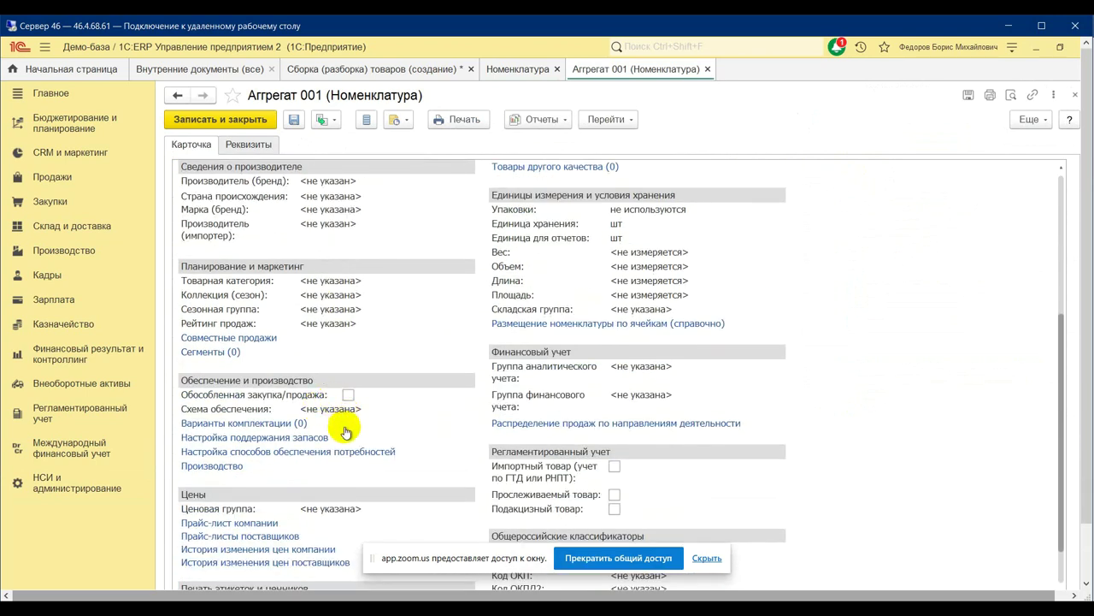
{"action": "scroll", "coordinate": [298, 452], "scroll_direction": "down", "scroll_amount": 4}
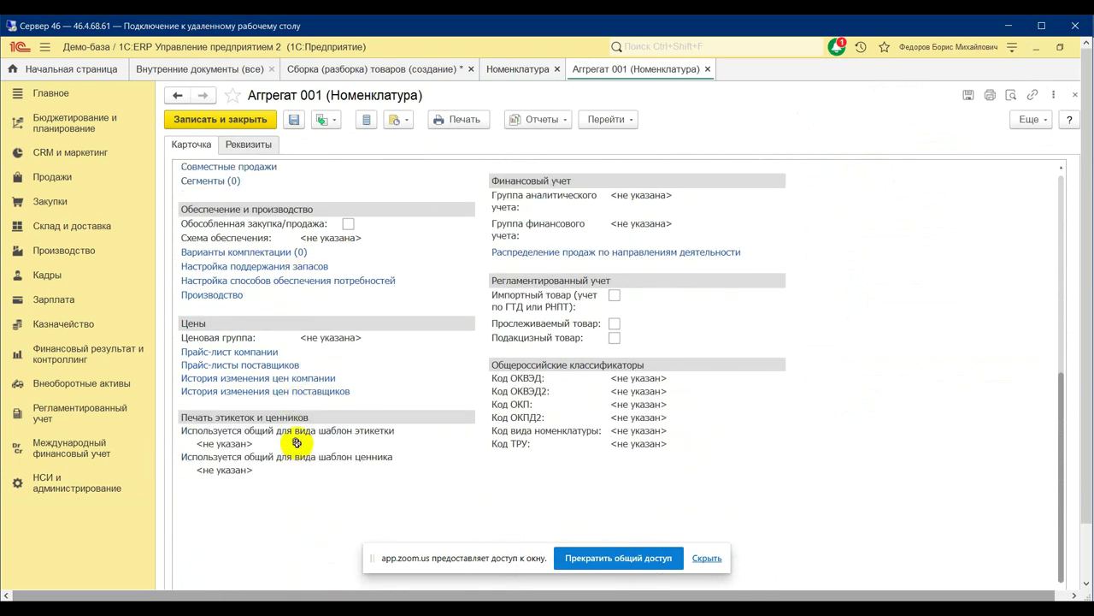
Step: Open the Варианты комплектации of Аггрегат 001 and view a blank variant form, closing it without saving
{"action": "left_click", "coordinate": [248, 255]}
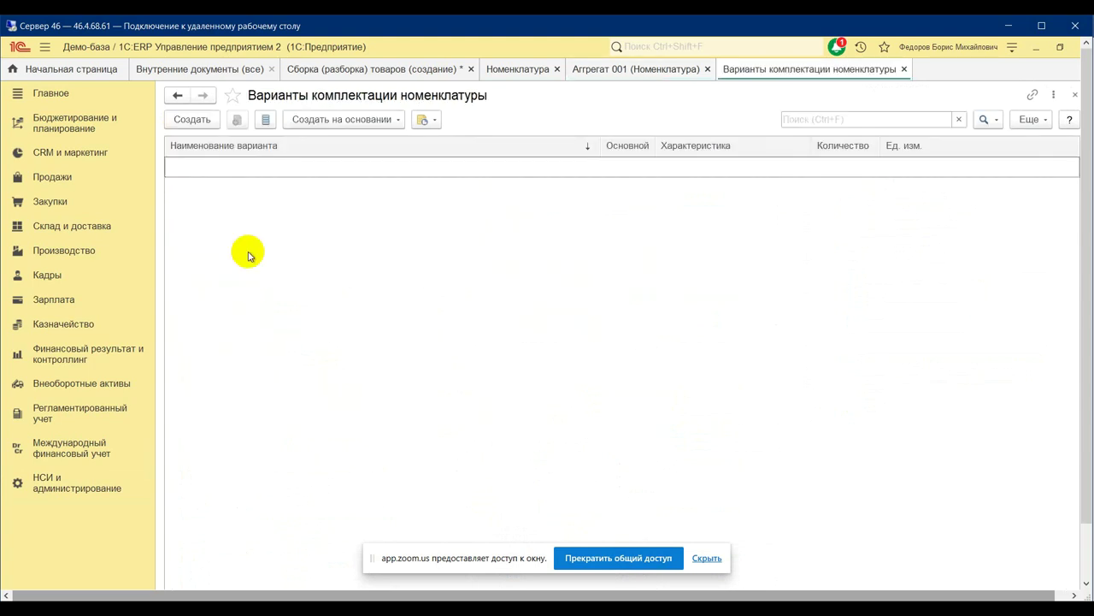
{"action": "left_click", "coordinate": [193, 120]}
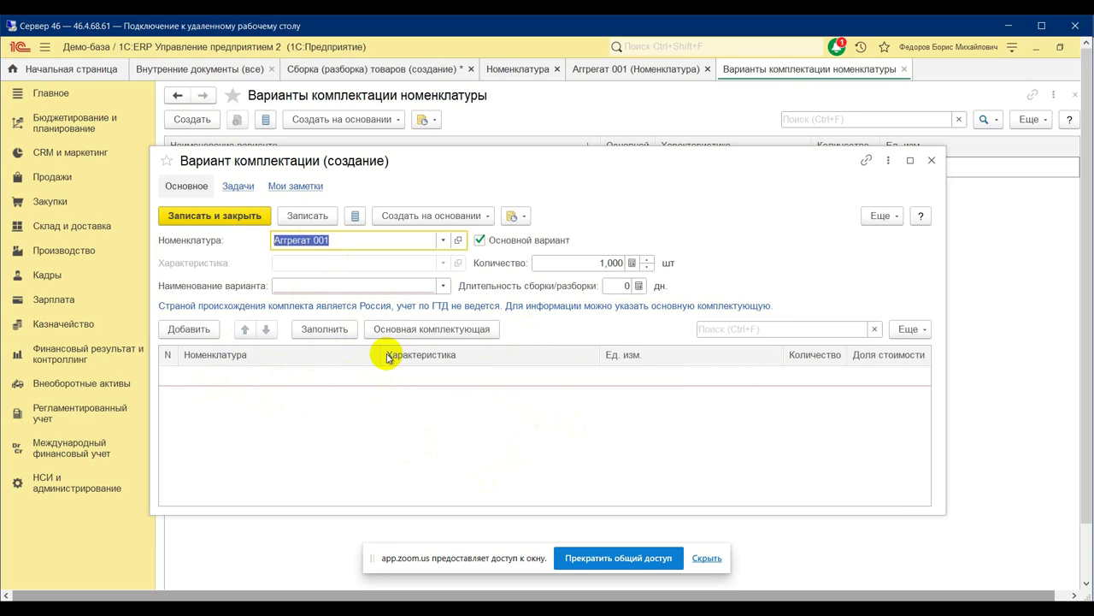
{"action": "left_click", "coordinate": [933, 162]}
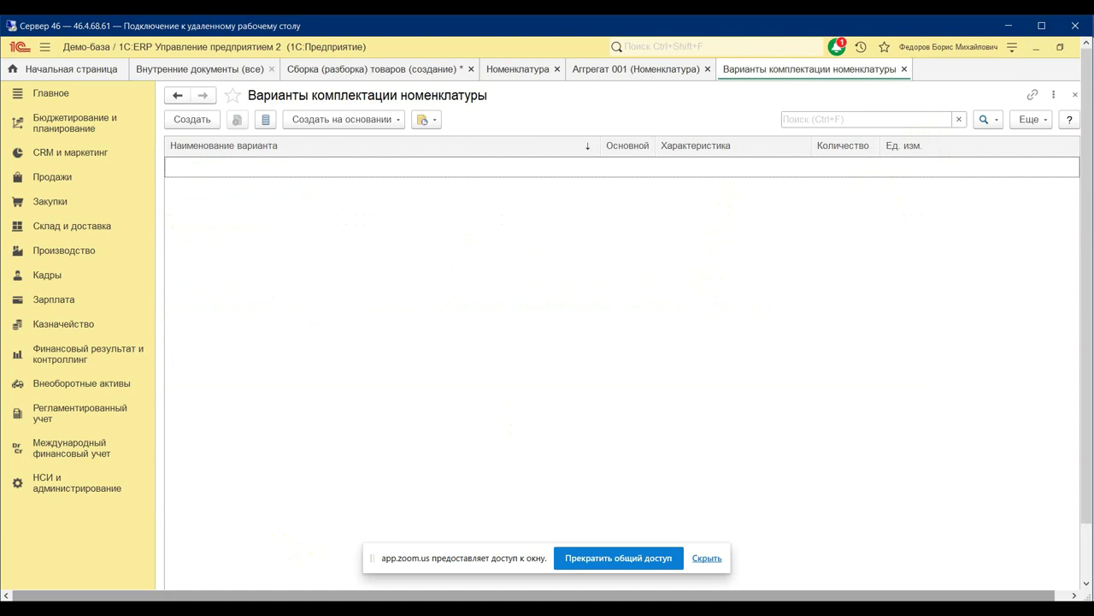
Step: Switch to the Zoom meeting in the browser, read the conference chat, and return to the remote 1C:ERP session
{"action": "left_click", "coordinate": [60, 564]}
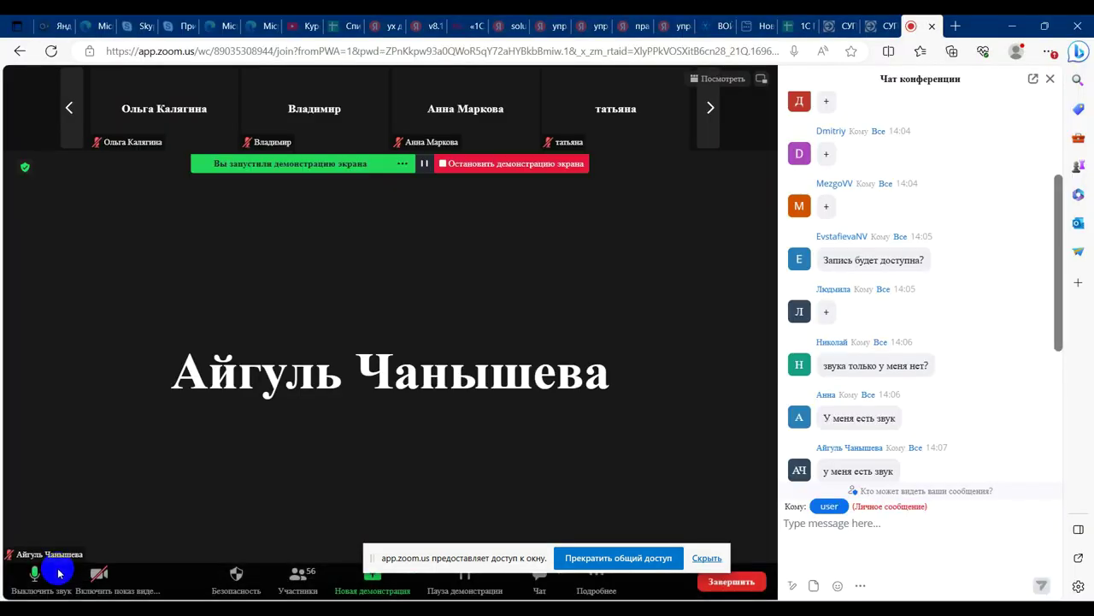
{"action": "scroll", "coordinate": [855, 372], "scroll_direction": "down", "scroll_amount": 6}
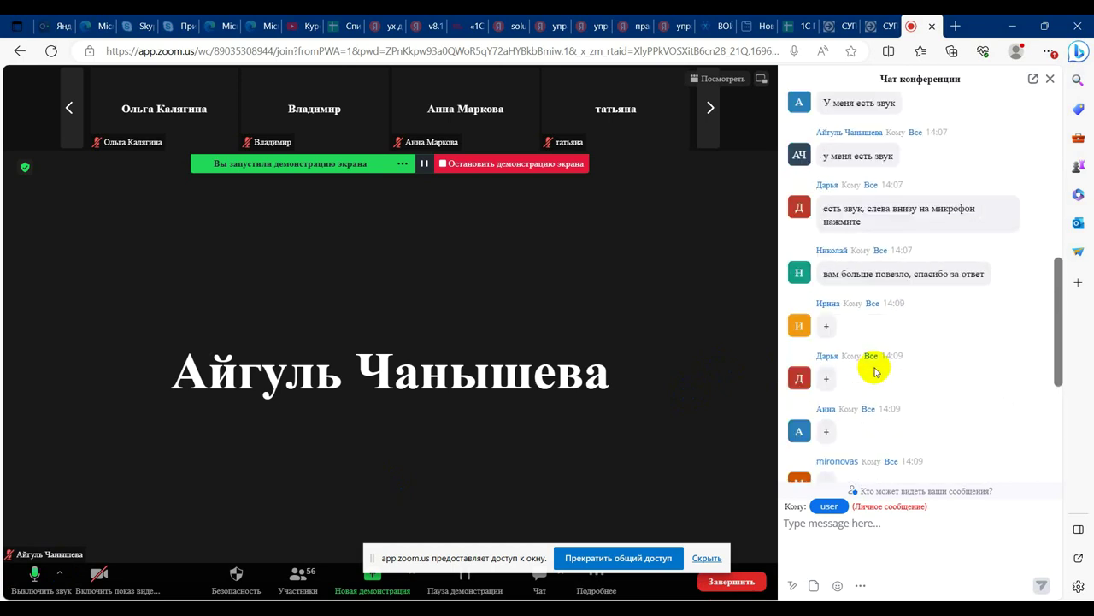
{"action": "scroll", "coordinate": [874, 370], "scroll_direction": "down", "scroll_amount": 3}
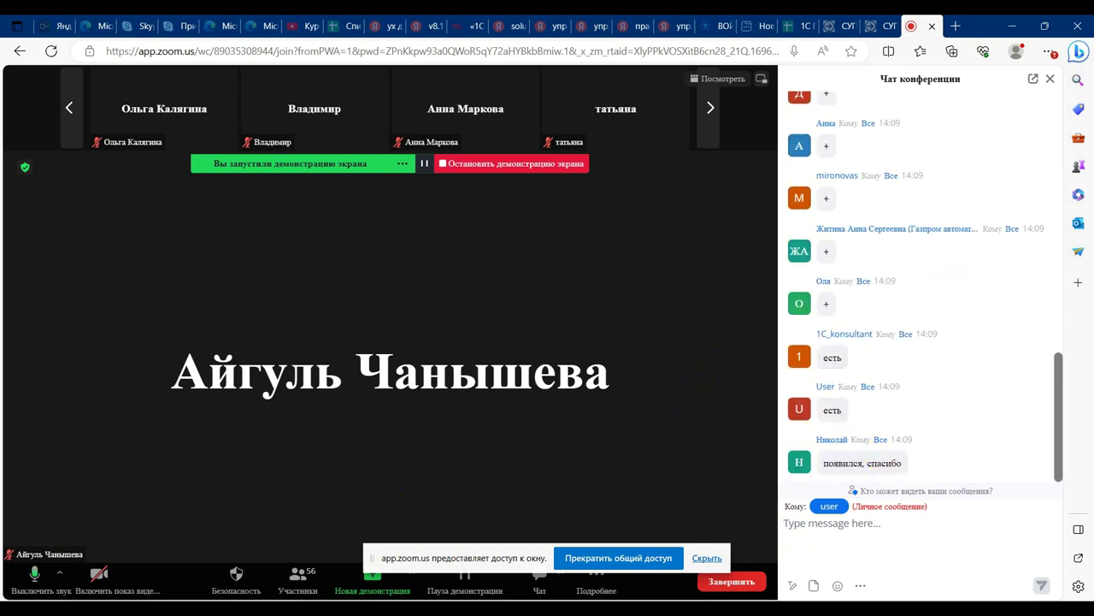
{"action": "key", "text": "alt+Tab"}
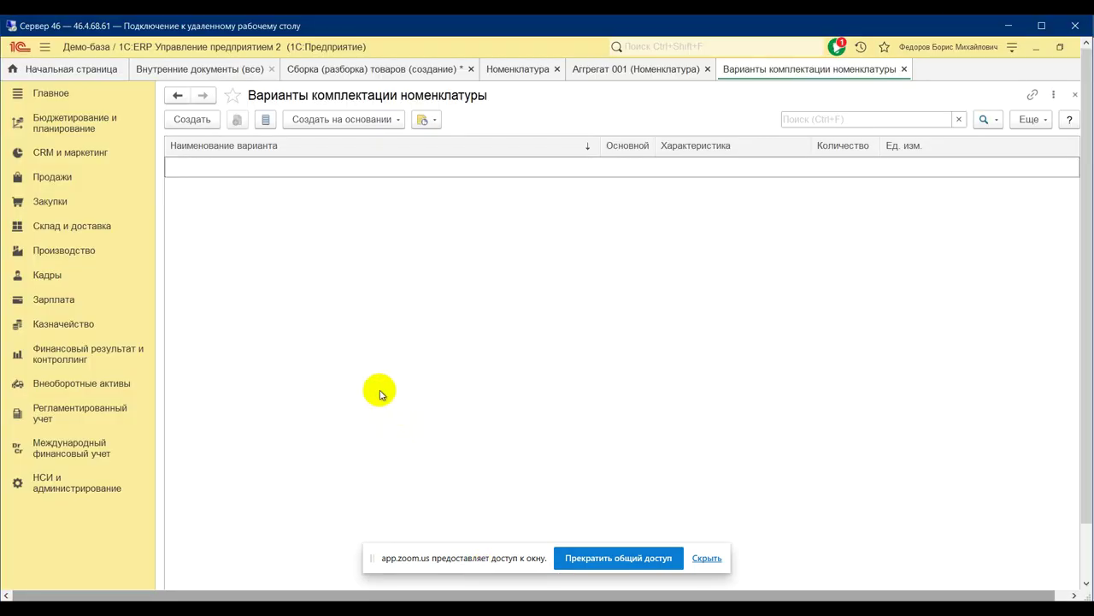
Step: Close all open forms, discarding the unsaved Сборка (разборка) товаров document and leaving only the start page
{"action": "right_click", "coordinate": [55, 70]}
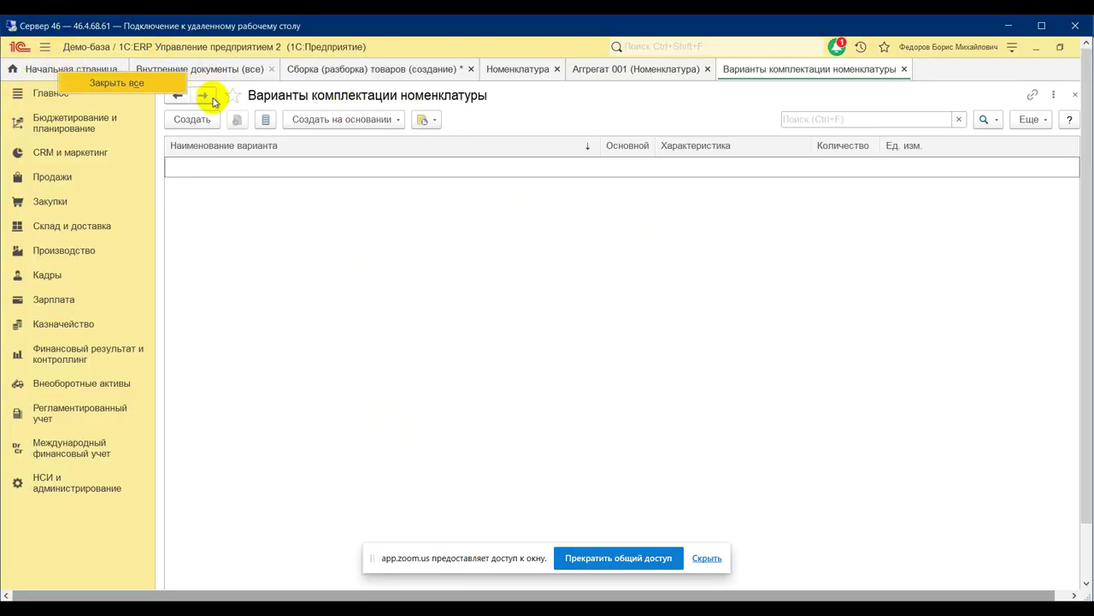
{"action": "left_click", "coordinate": [151, 86]}
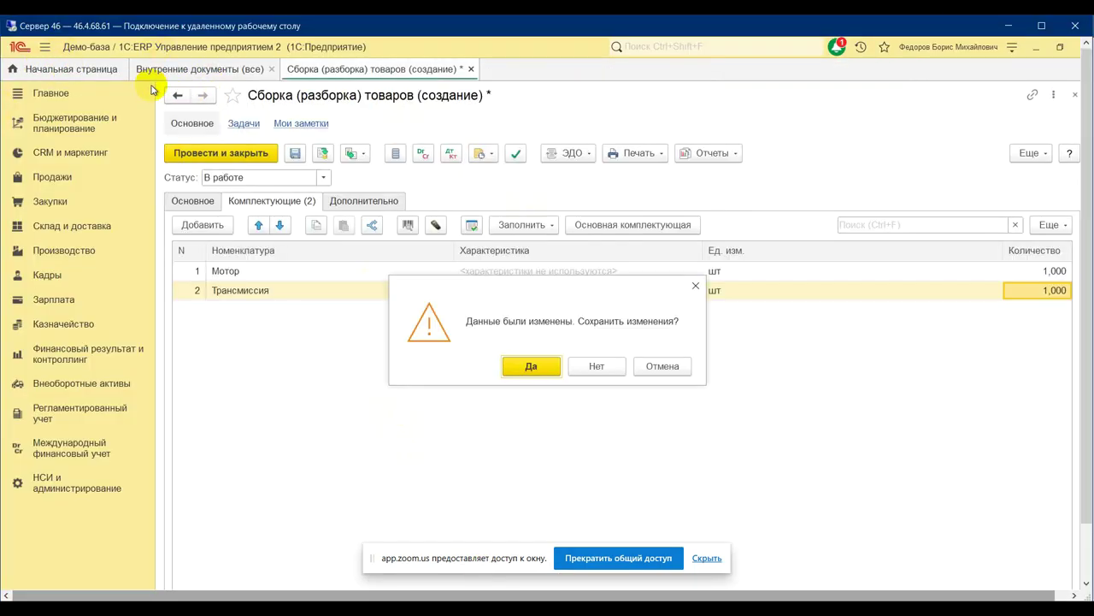
{"action": "left_click", "coordinate": [592, 364]}
{"action": "left_click", "coordinate": [271, 69]}
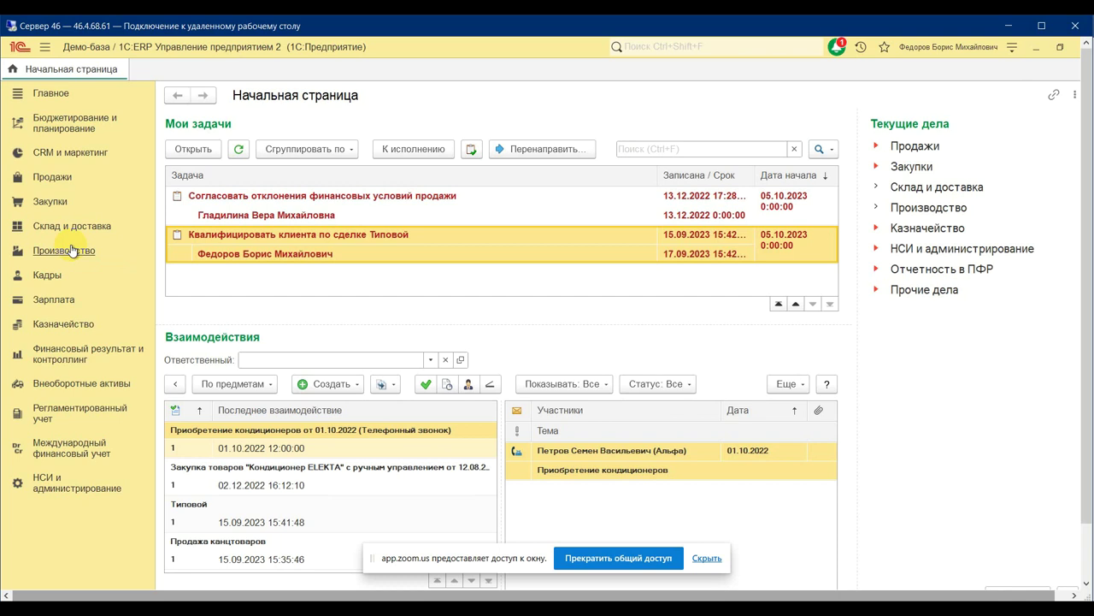
Step: Review the Финансовый результат and Учет товаров settings in the Финансовый результат и контроллинг administration section and close it
{"action": "left_click", "coordinate": [58, 483]}
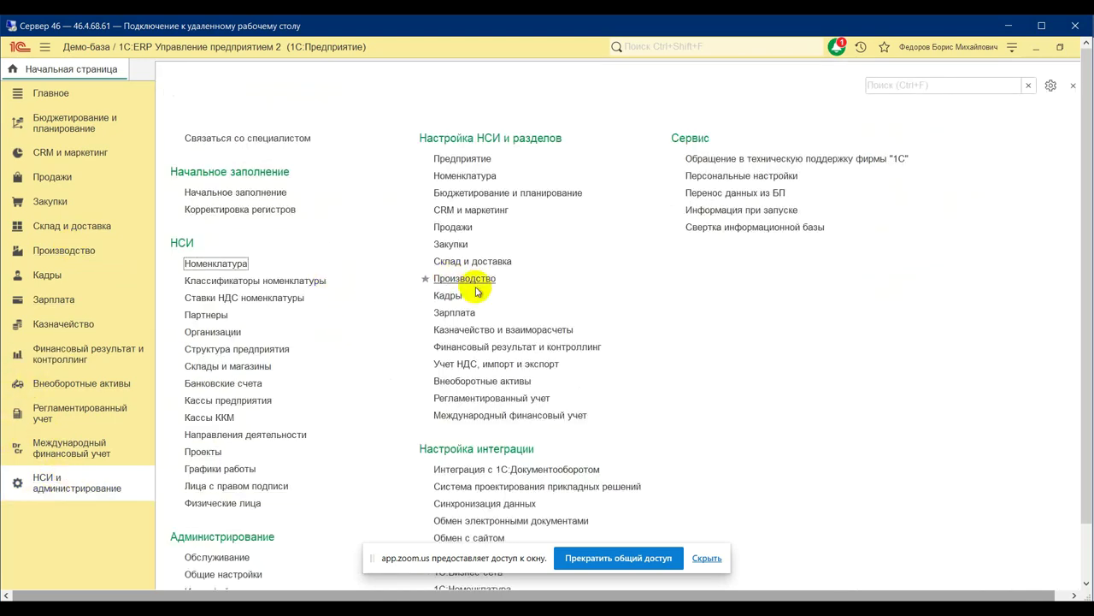
{"action": "left_click", "coordinate": [484, 349]}
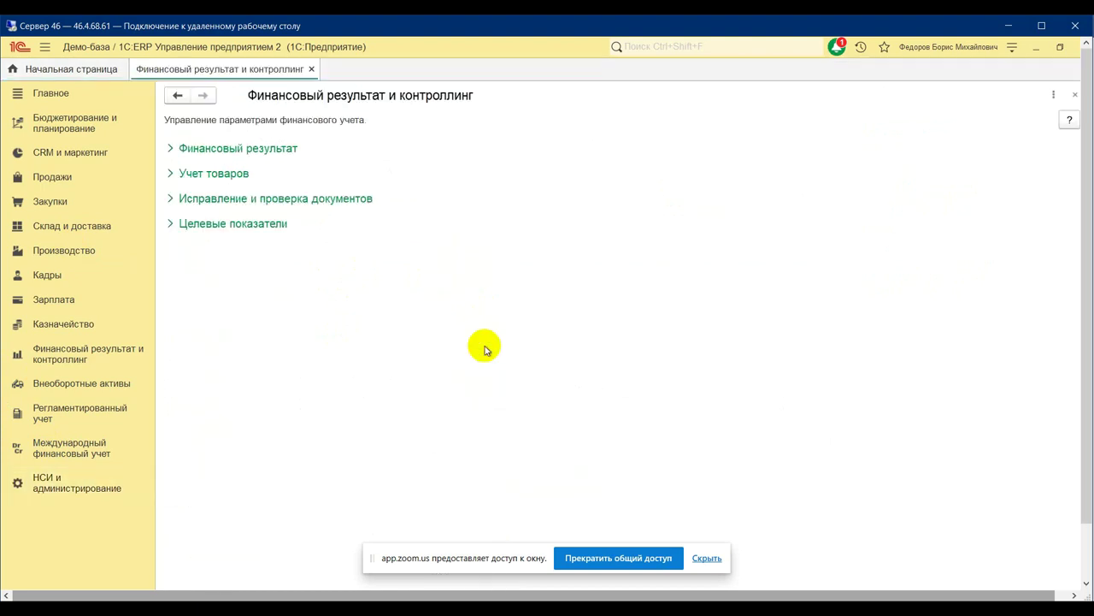
{"action": "left_click", "coordinate": [270, 151]}
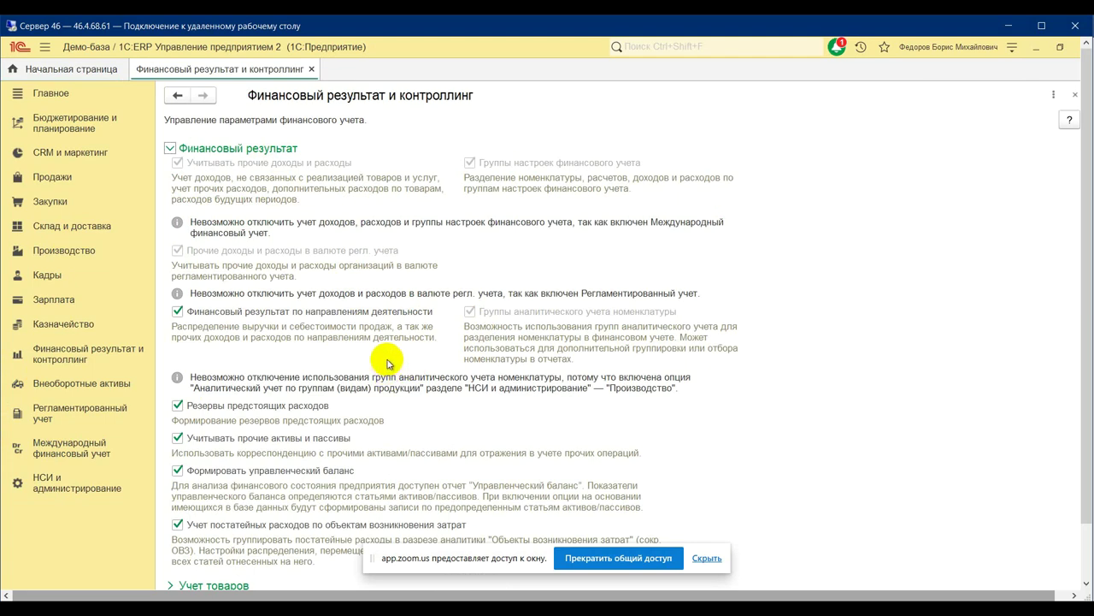
{"action": "scroll", "coordinate": [386, 362], "scroll_direction": "down", "scroll_amount": 1}
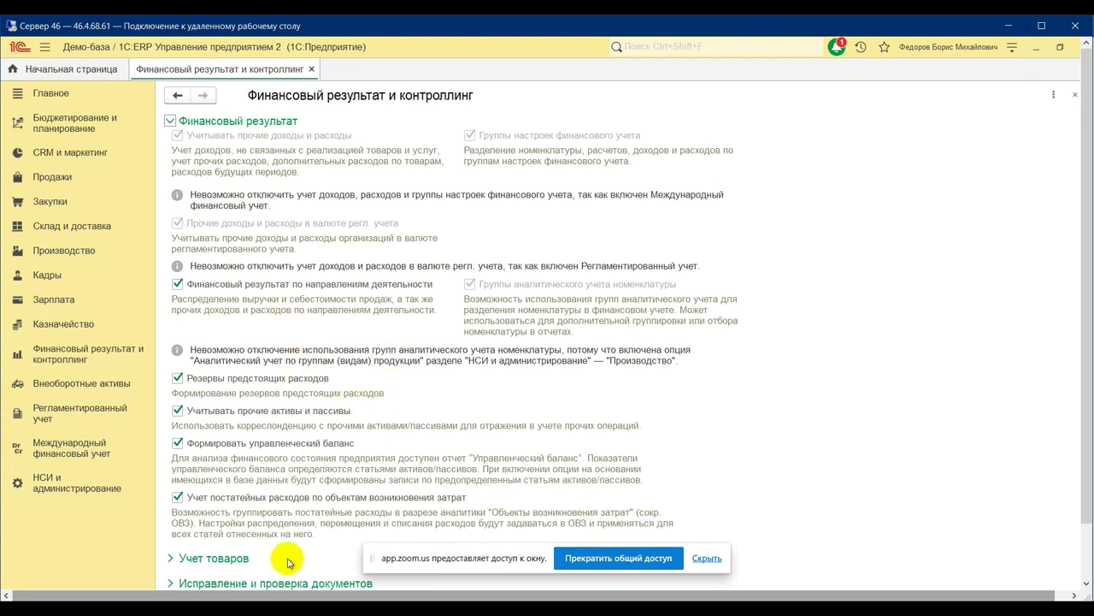
{"action": "left_click", "coordinate": [224, 559]}
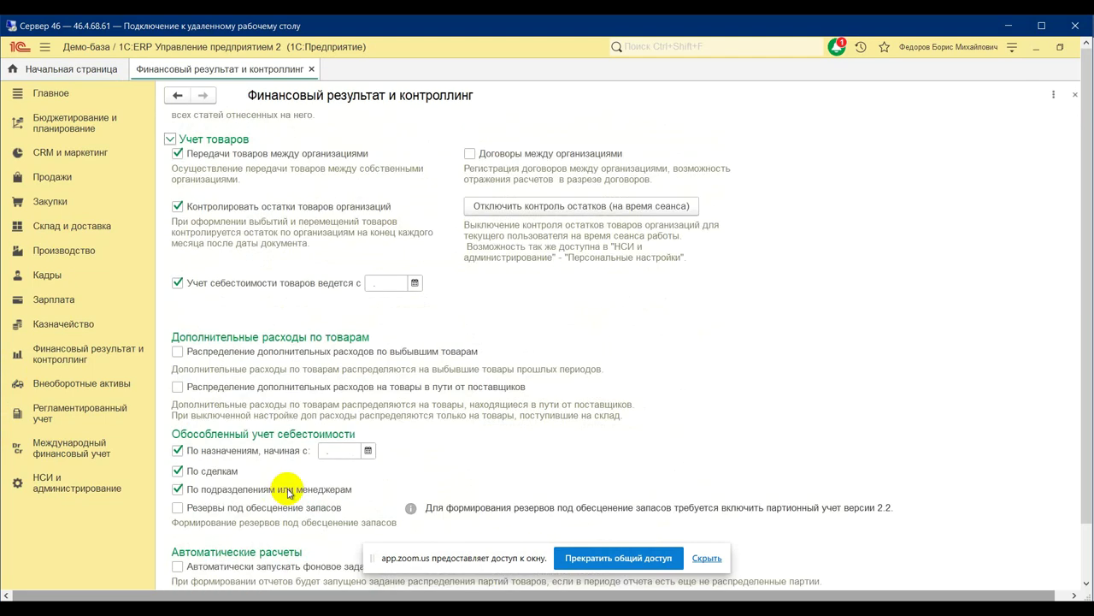
{"action": "scroll", "coordinate": [290, 492], "scroll_direction": "up", "scroll_amount": 3}
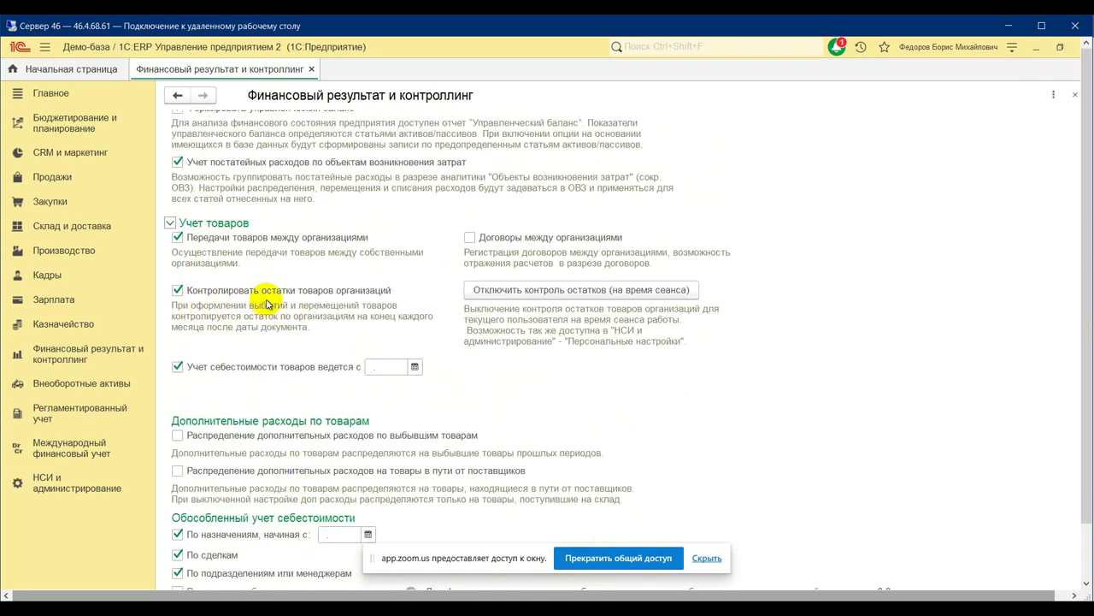
{"action": "left_click", "coordinate": [311, 68]}
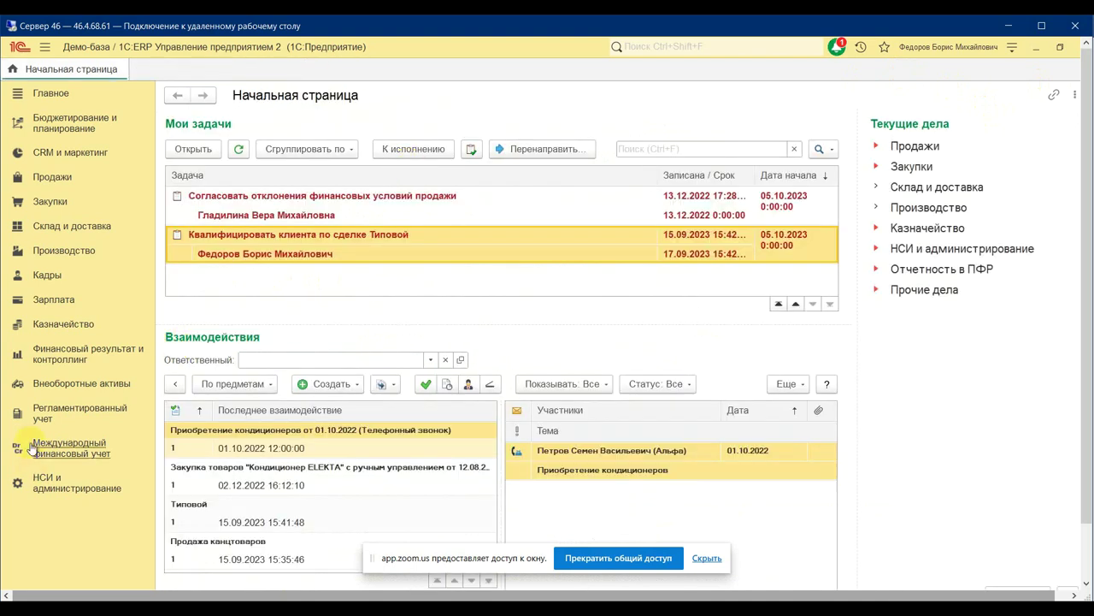
Step: Open the Склады и магазины directory from НСИ и администрирование and expand the Вебинар group
{"action": "left_click", "coordinate": [52, 482]}
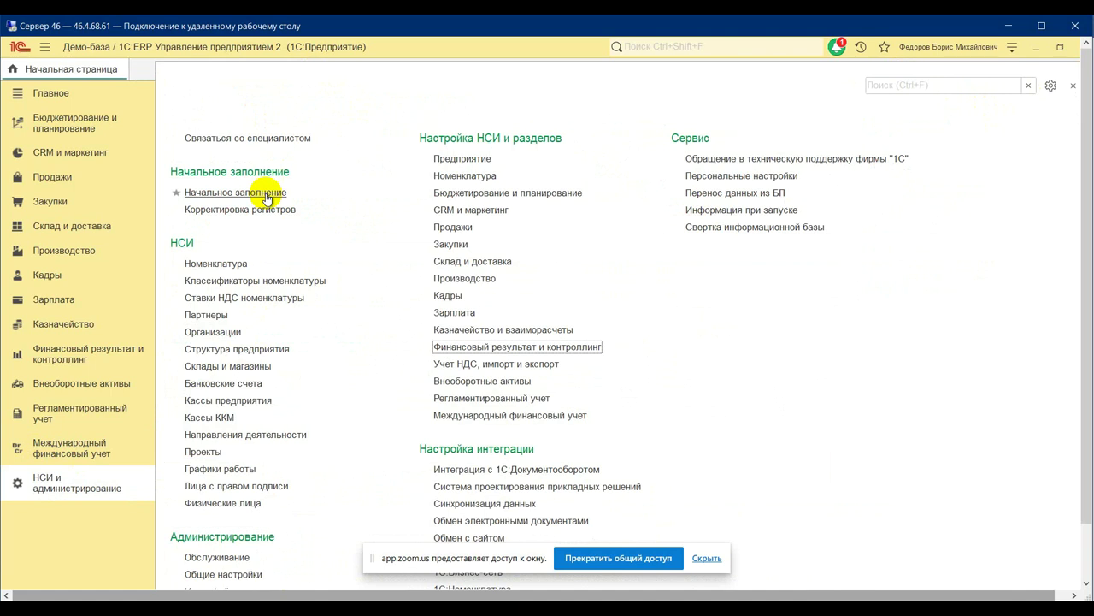
{"action": "left_click", "coordinate": [244, 366]}
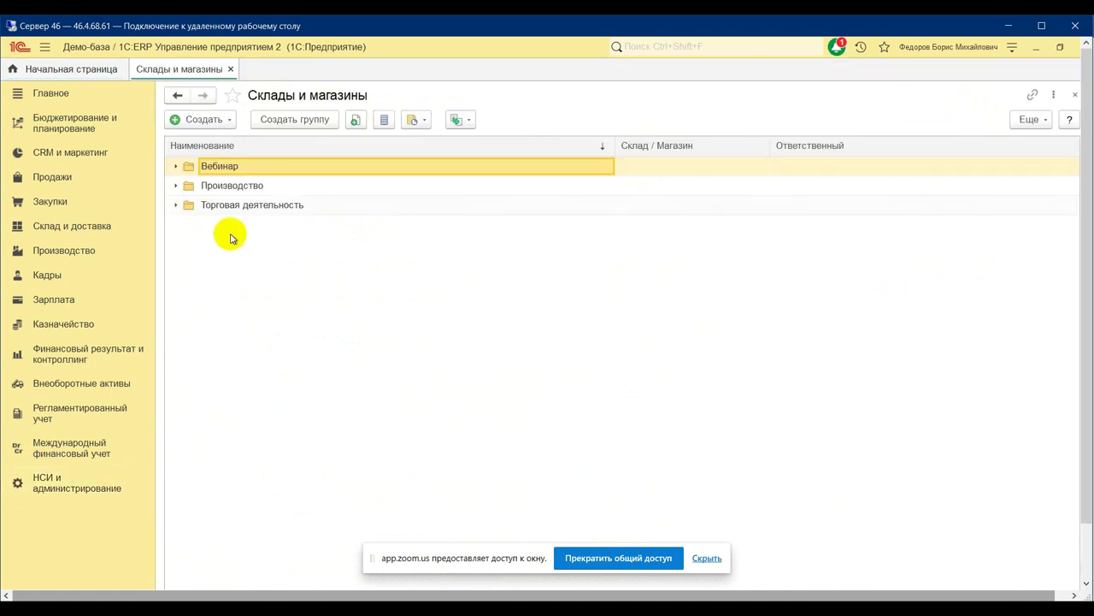
{"action": "left_click", "coordinate": [176, 165]}
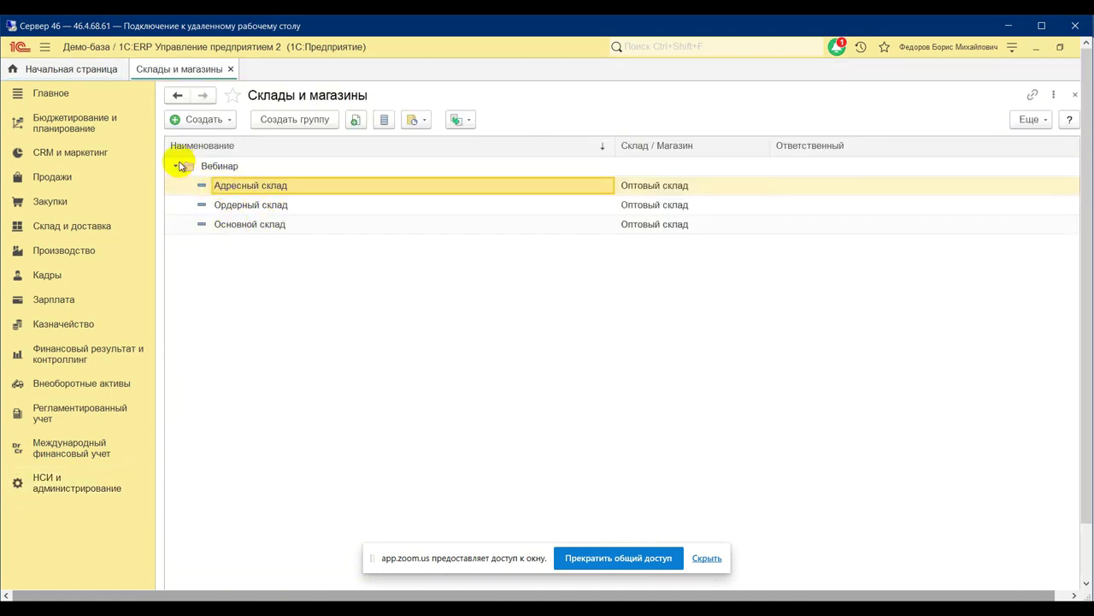
{"action": "left_click", "coordinate": [176, 166]}
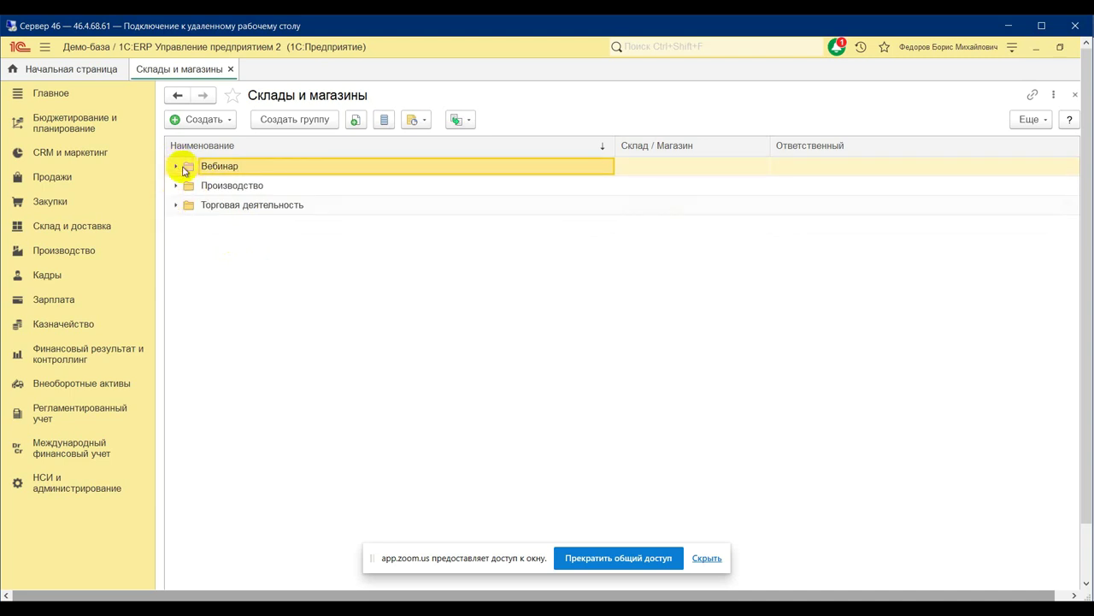
{"action": "left_click", "coordinate": [180, 165]}
Step: Create the wholesale warehouse Кладовая цеха 99 in the Вебинар group, mark it as the workshop storeroom of _Цех 99, and save it
{"action": "left_click", "coordinate": [195, 119]}
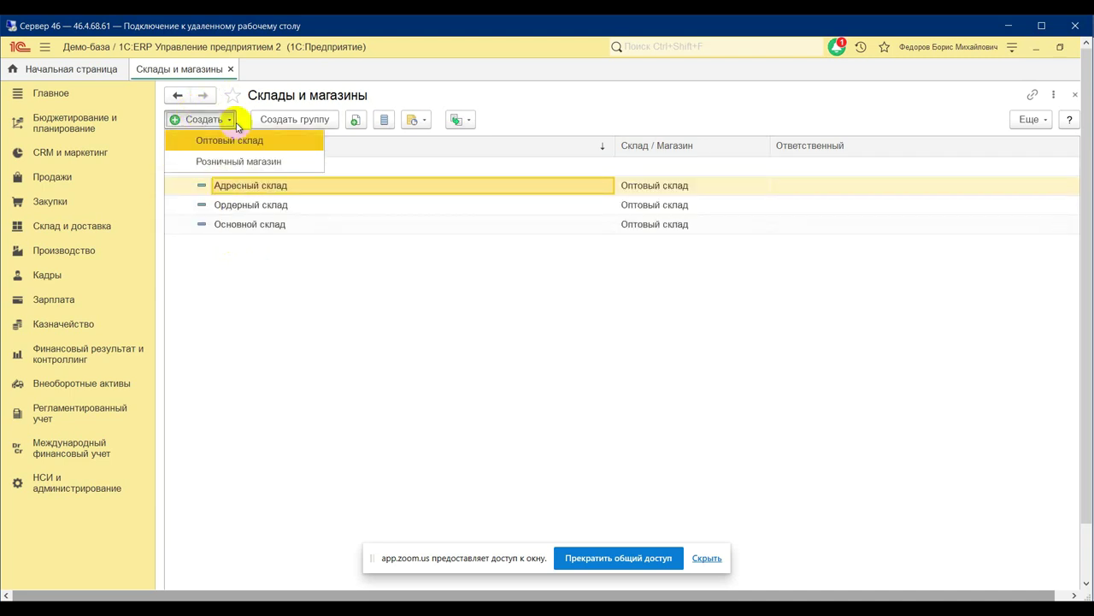
{"action": "left_click", "coordinate": [237, 142]}
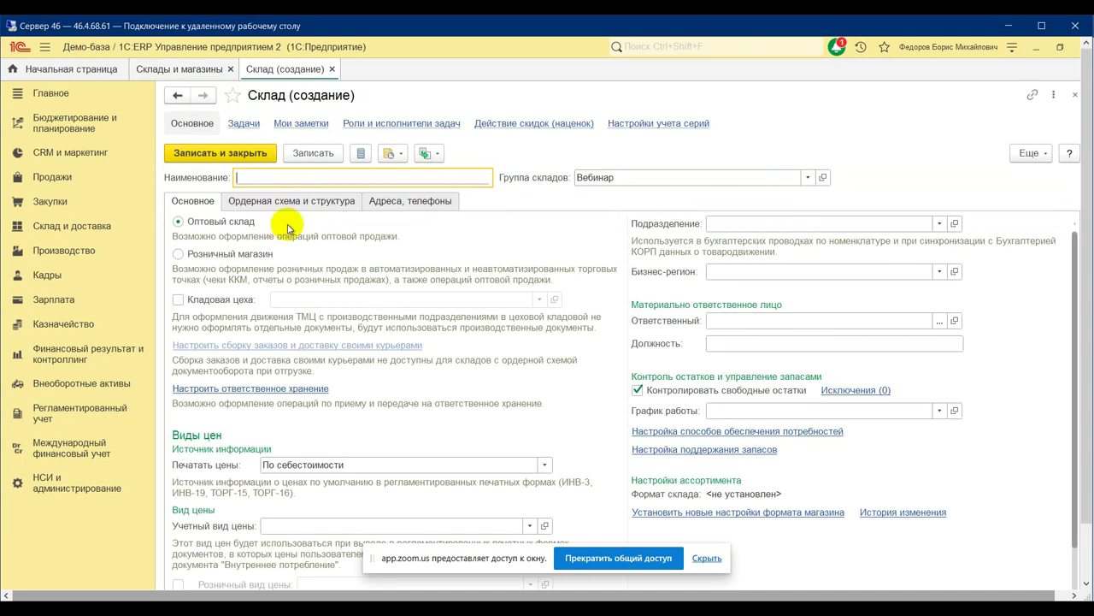
{"action": "type", "text": "Кладова"}
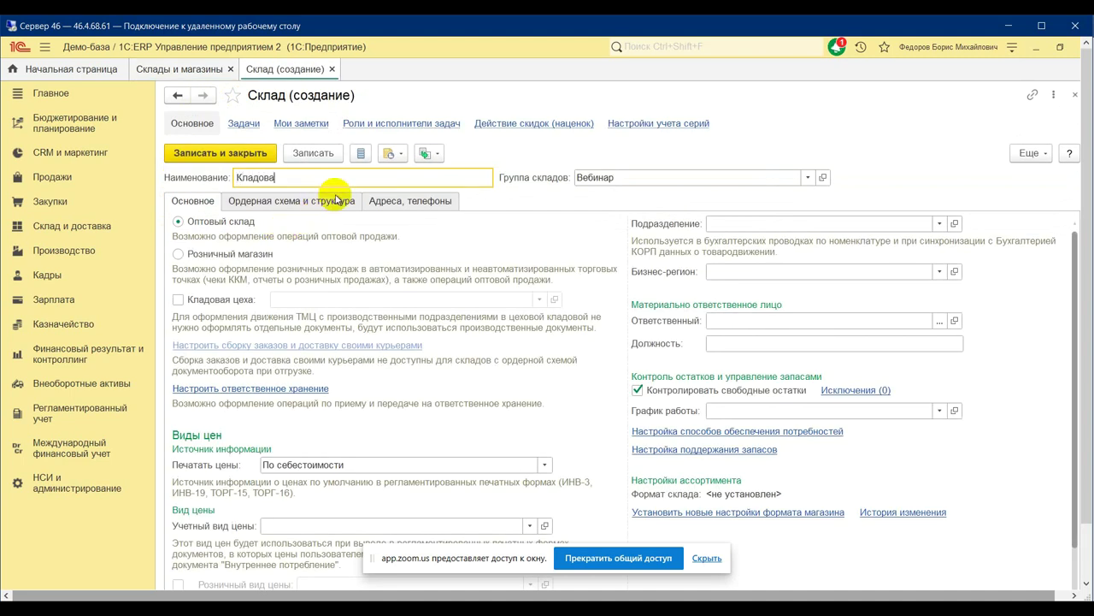
{"action": "type", "text": "я цеха 99"}
{"action": "left_click", "coordinate": [181, 299]}
{"action": "left_click", "coordinate": [368, 299]}
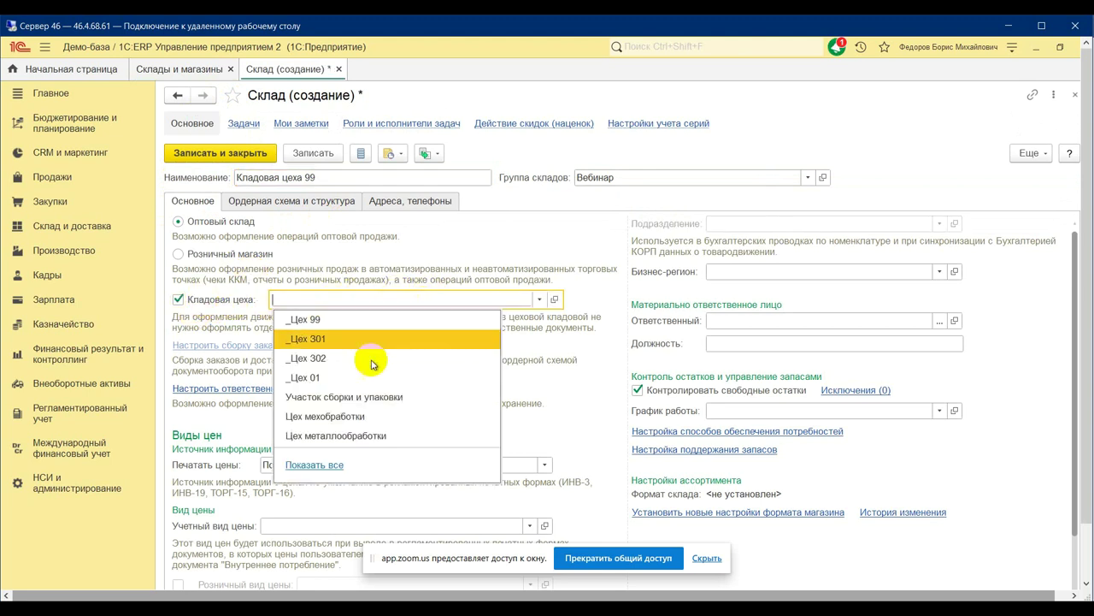
{"action": "left_click", "coordinate": [349, 318]}
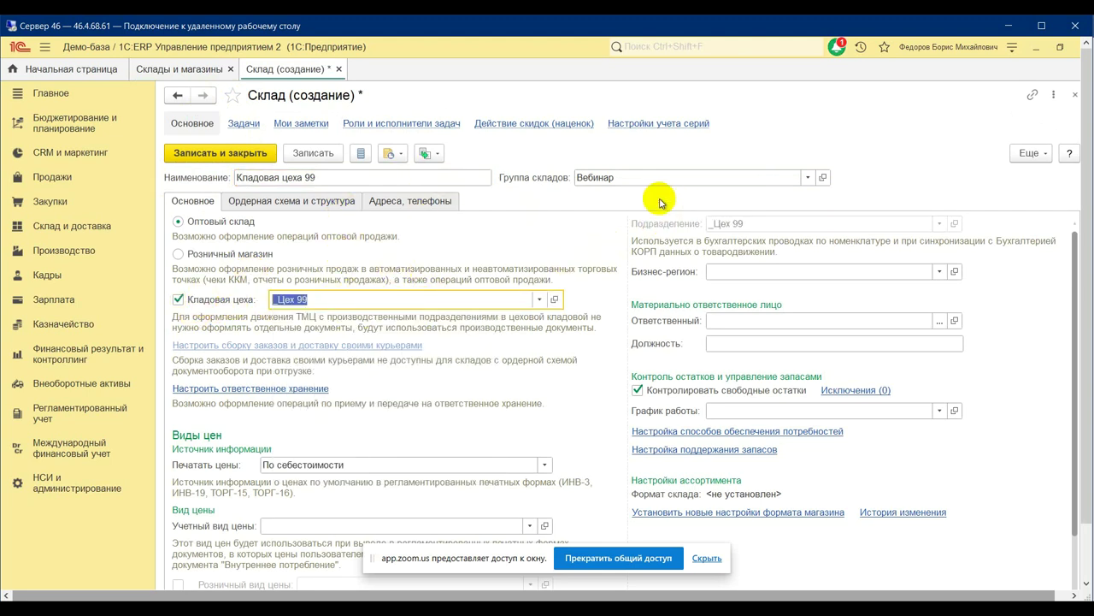
{"action": "left_click", "coordinate": [233, 153]}
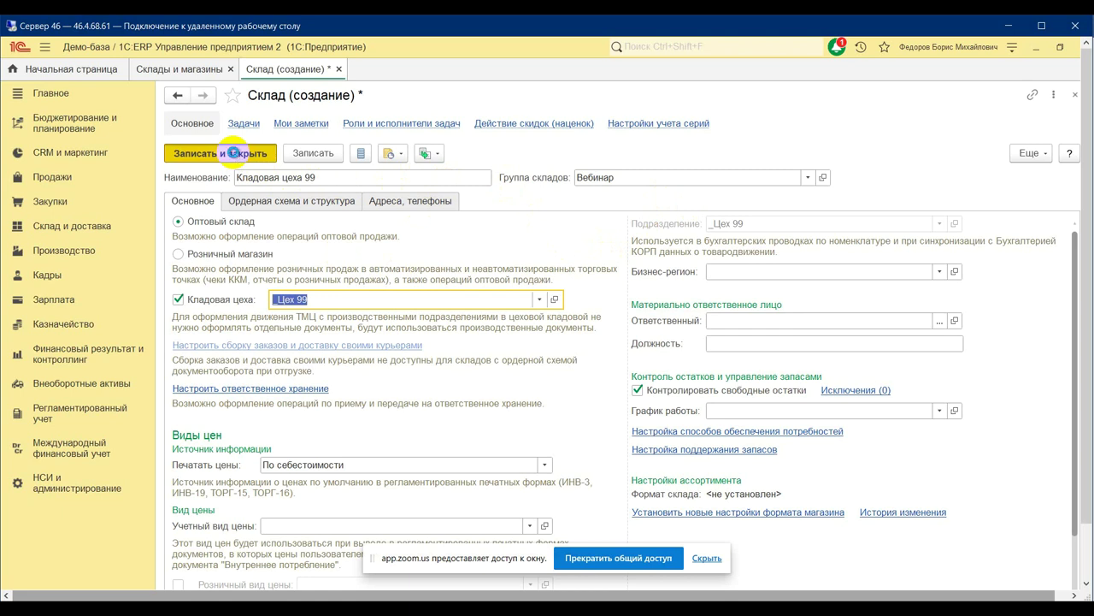
{"action": "left_click", "coordinate": [232, 153]}
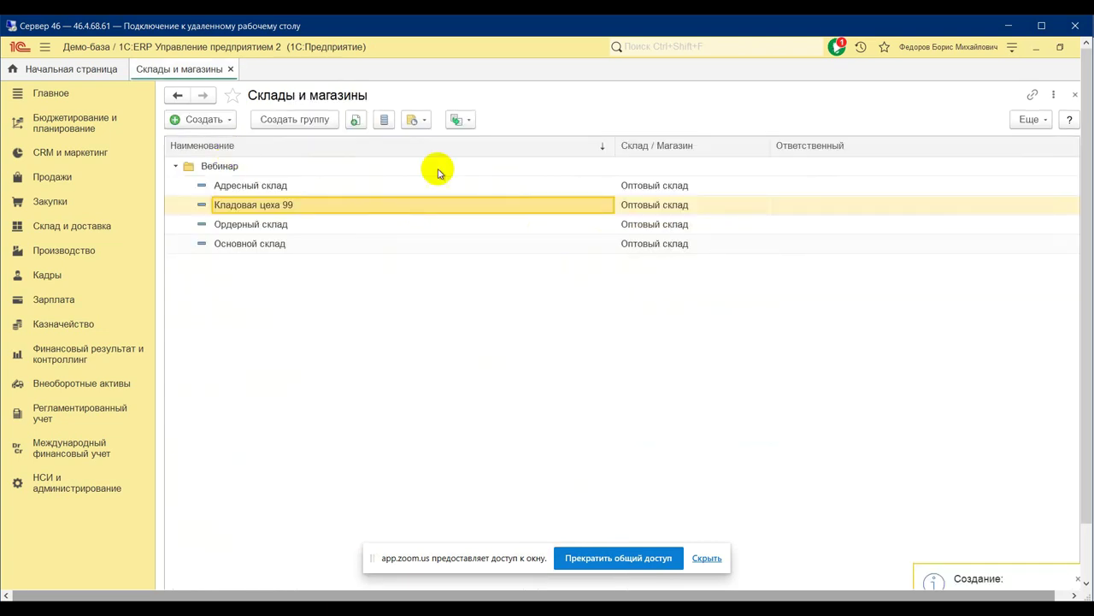
Step: Create a Передача продукции из кладовой document in Движение продукции и материалов, from Кладовая цеха 99 to Основной склад
{"action": "left_click", "coordinate": [65, 250]}
{"action": "left_click", "coordinate": [494, 160]}
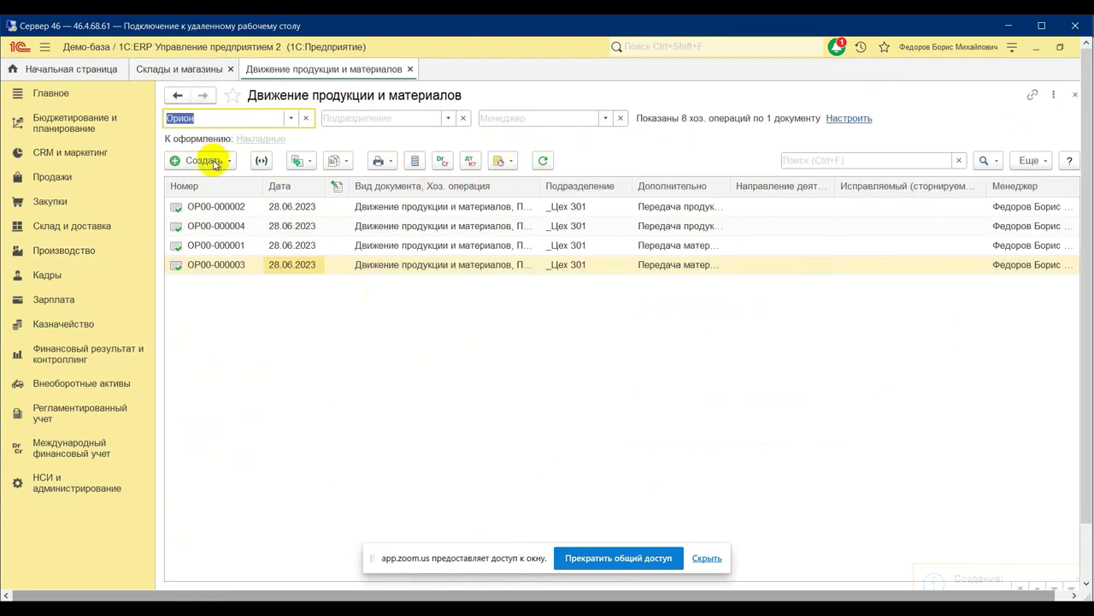
{"action": "left_click", "coordinate": [215, 163]}
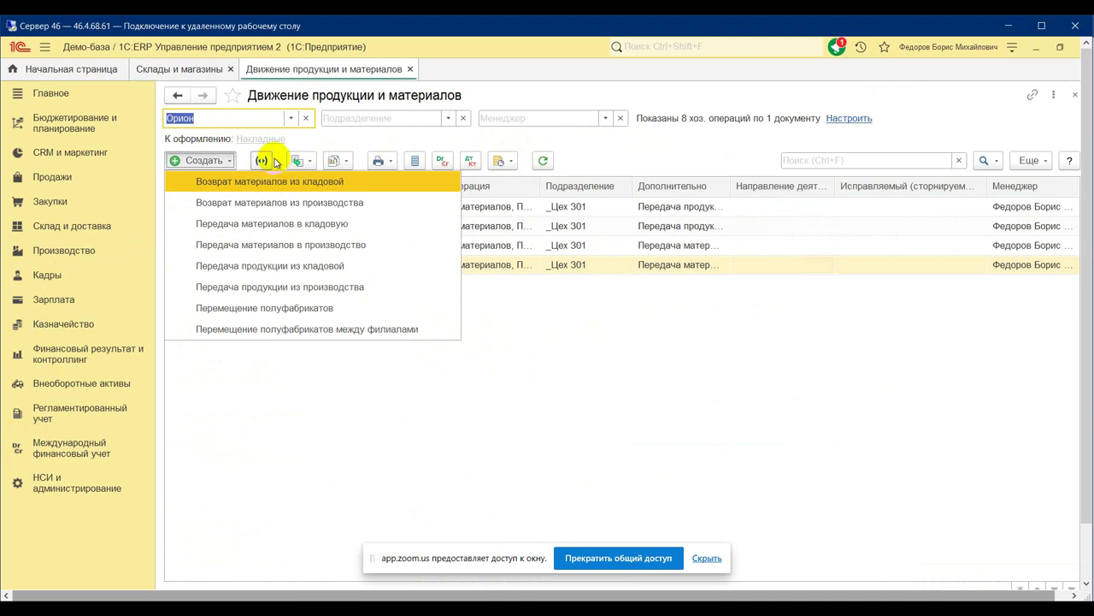
{"action": "left_click", "coordinate": [297, 272]}
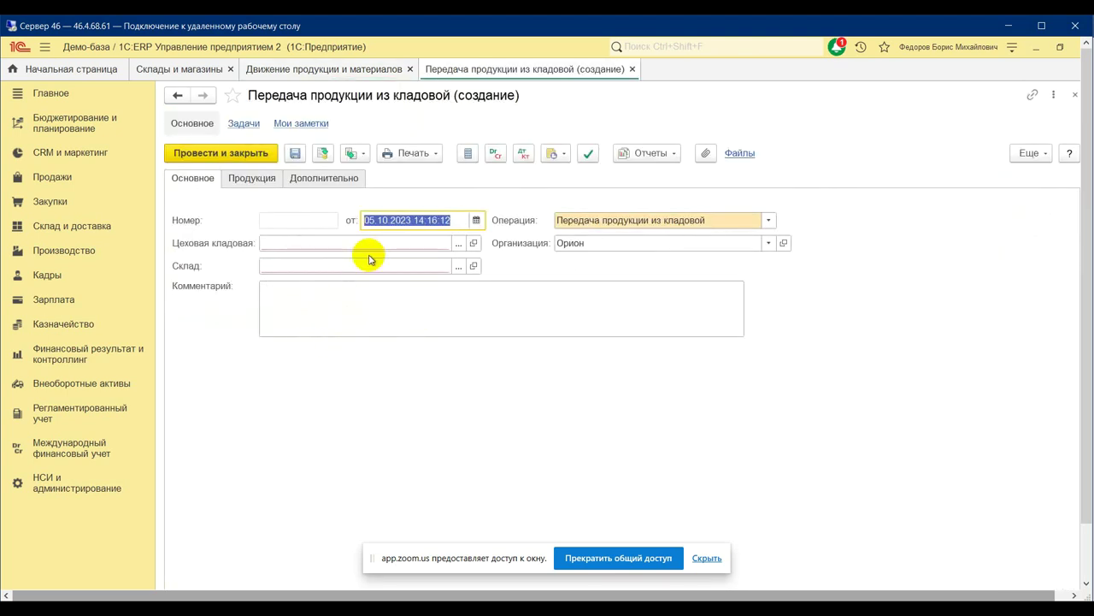
{"action": "left_click", "coordinate": [403, 243]}
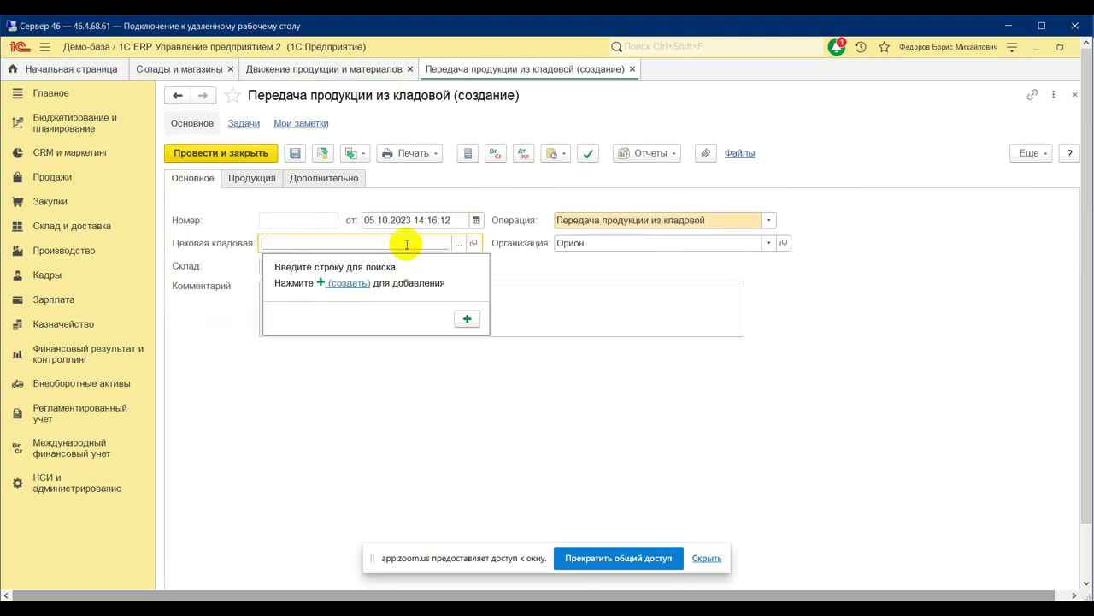
{"action": "left_click", "coordinate": [458, 246]}
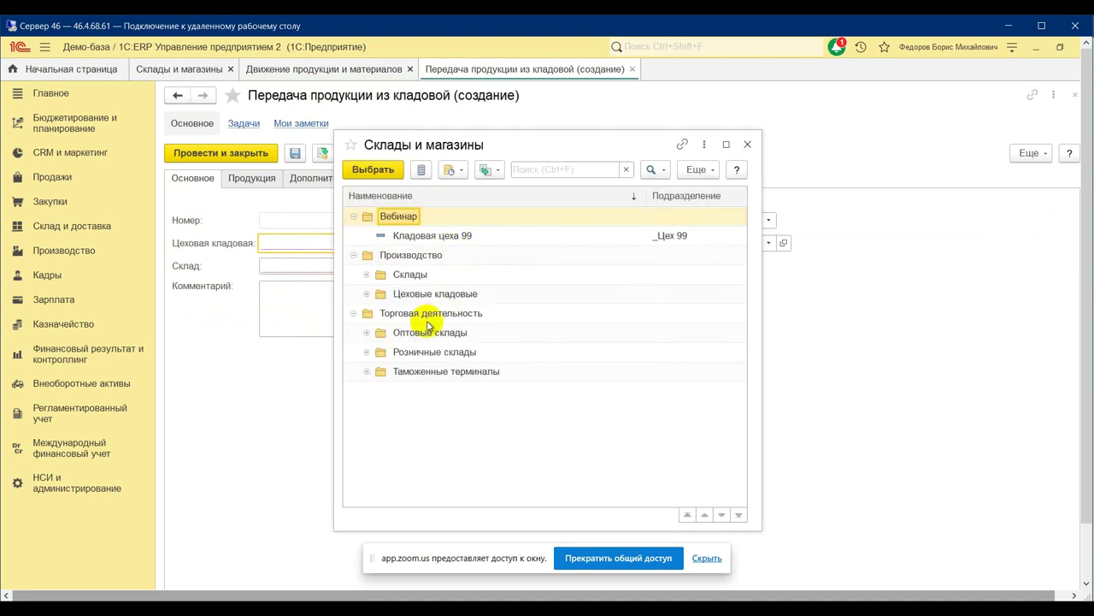
{"action": "double_click", "coordinate": [427, 235]}
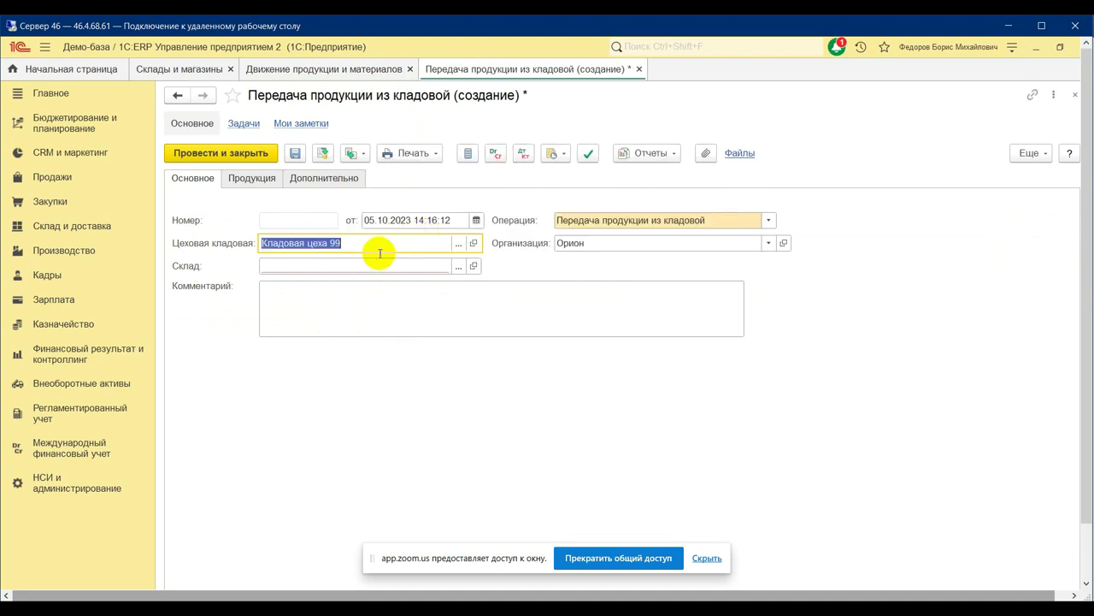
{"action": "left_click", "coordinate": [342, 267]}
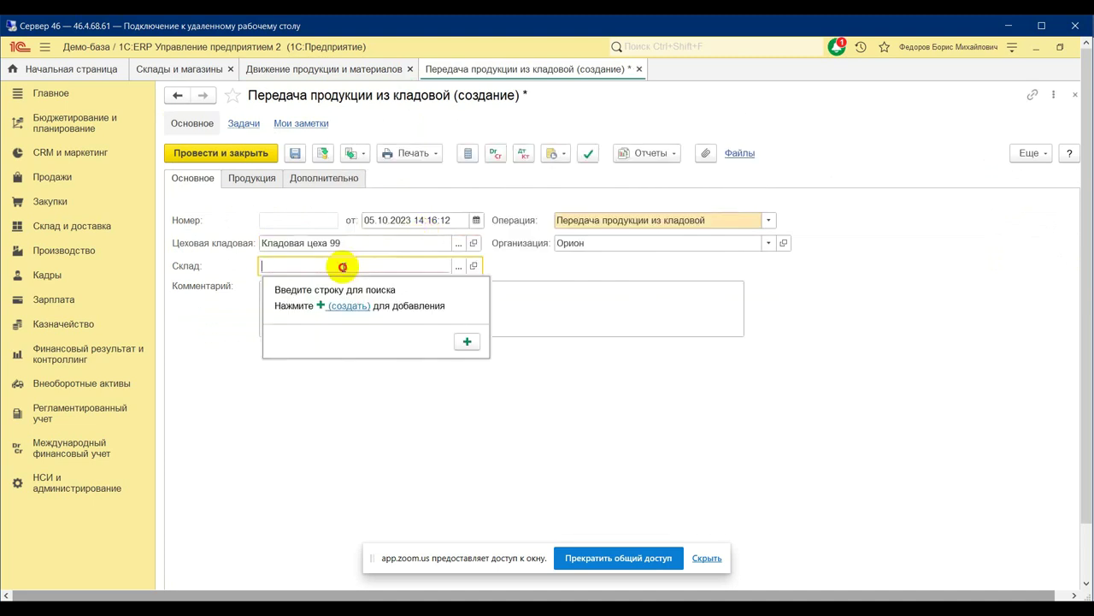
{"action": "left_click", "coordinate": [459, 267]}
{"action": "double_click", "coordinate": [419, 294]}
Step: Add Аггрегат 001 with a quantity of 2 to the transfer's products, then post and close the document
{"action": "left_click", "coordinate": [253, 177]}
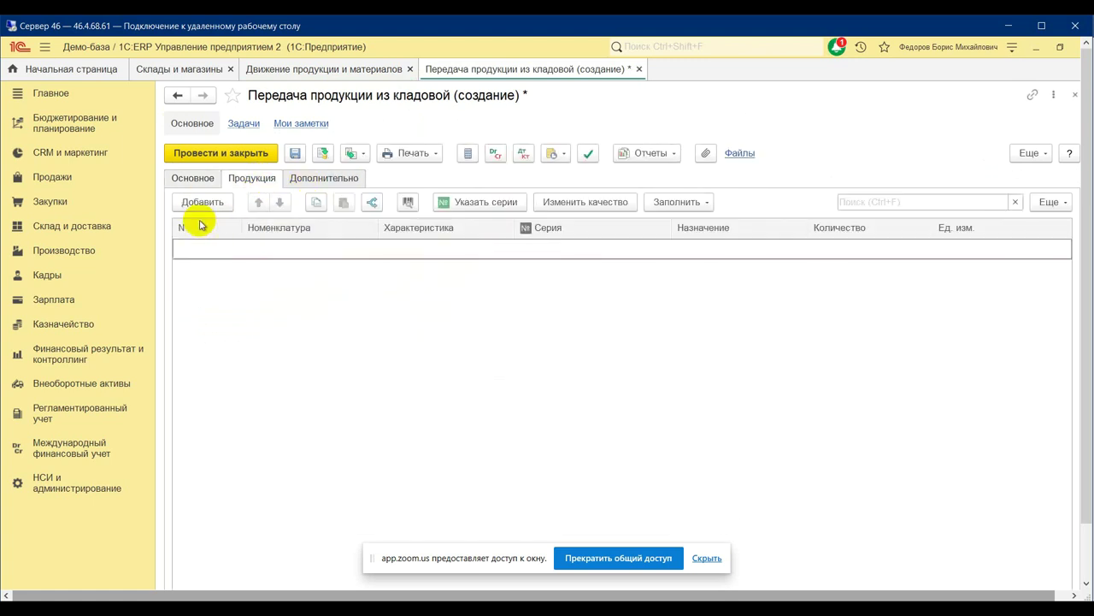
{"action": "left_click", "coordinate": [199, 202]}
{"action": "left_click", "coordinate": [295, 307]}
{"action": "left_click", "coordinate": [872, 249]}
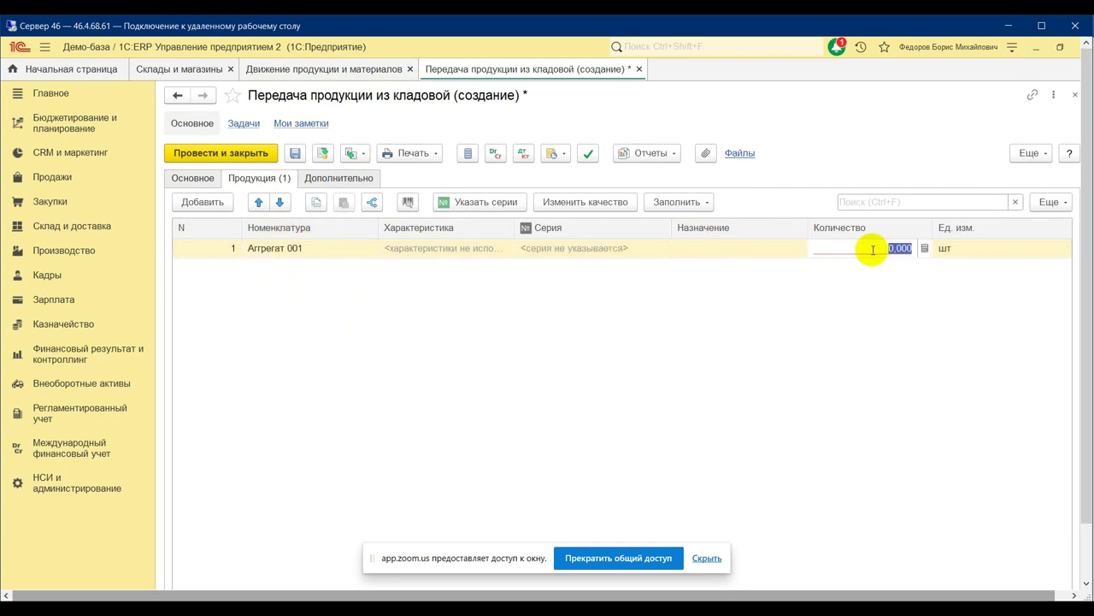
{"action": "type", "text": "2"}
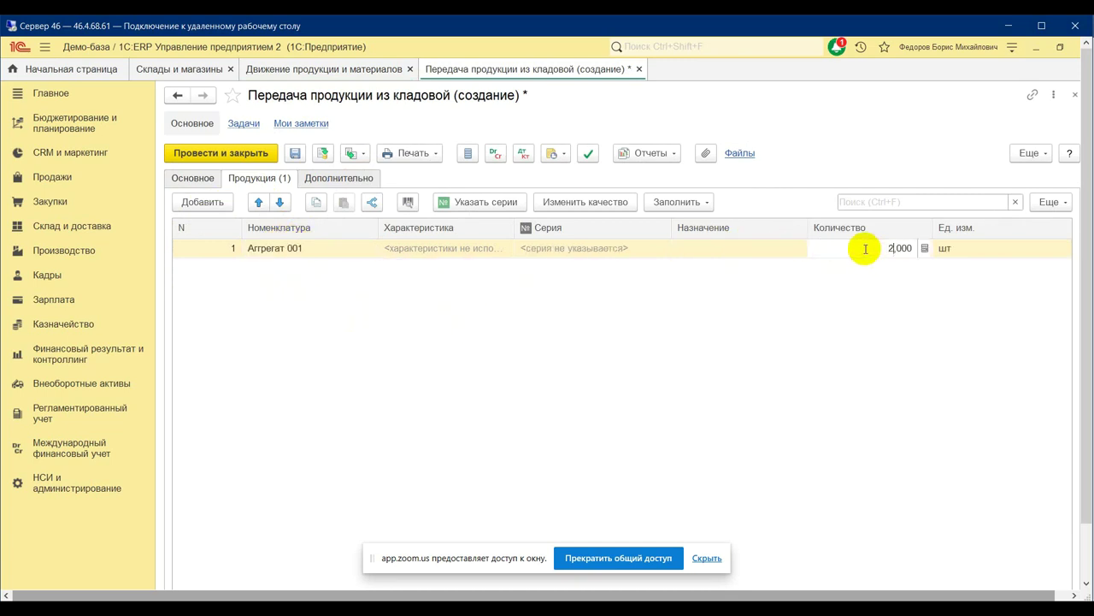
{"action": "key", "text": "Return"}
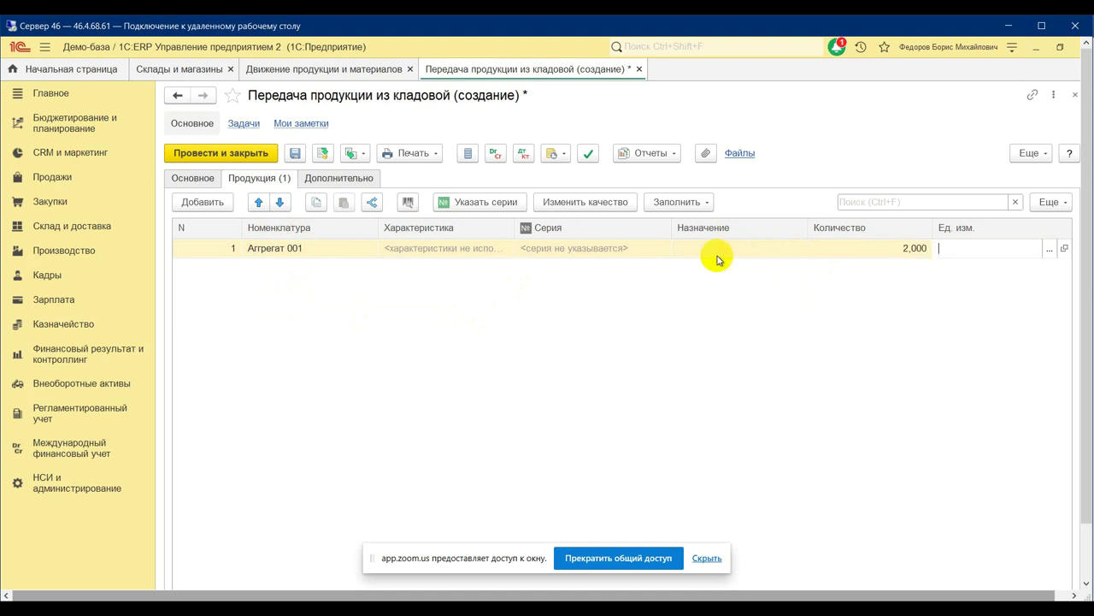
{"action": "left_click", "coordinate": [243, 158]}
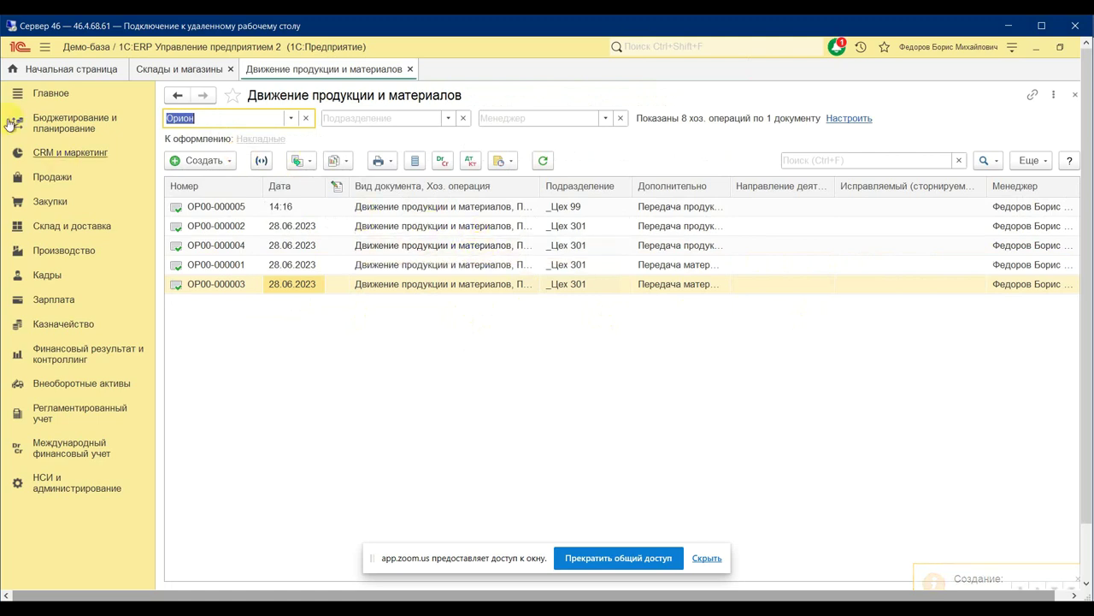
Step: Generate the Ведомость по товарам на складах report for Основной склад and examine the Аггрегат 001 row
{"action": "left_click", "coordinate": [72, 226]}
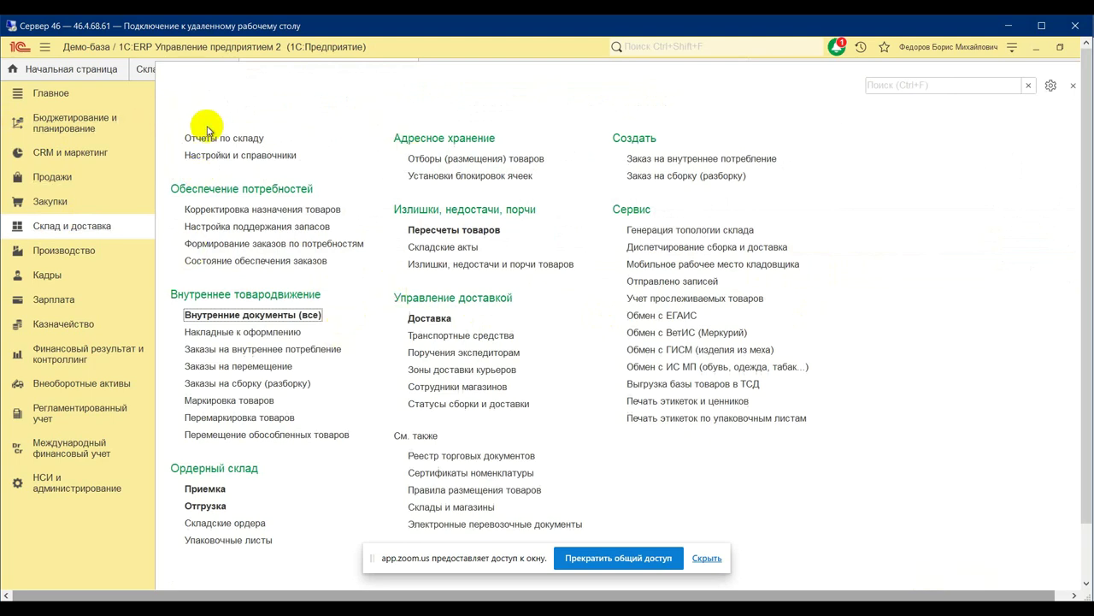
{"action": "left_click", "coordinate": [208, 136]}
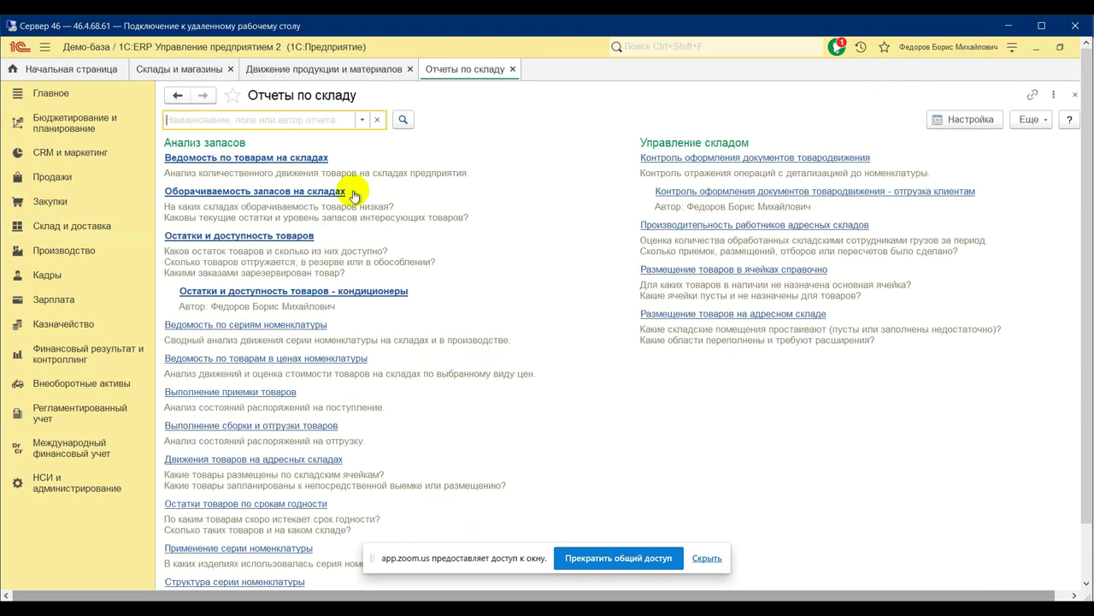
{"action": "left_click", "coordinate": [271, 159]}
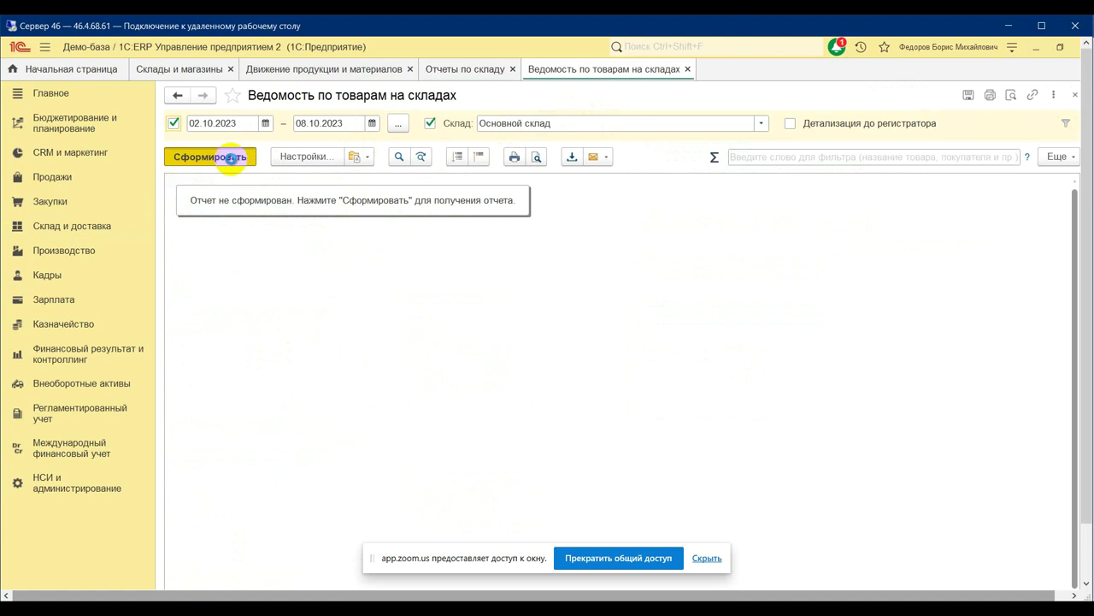
{"action": "left_click", "coordinate": [231, 158]}
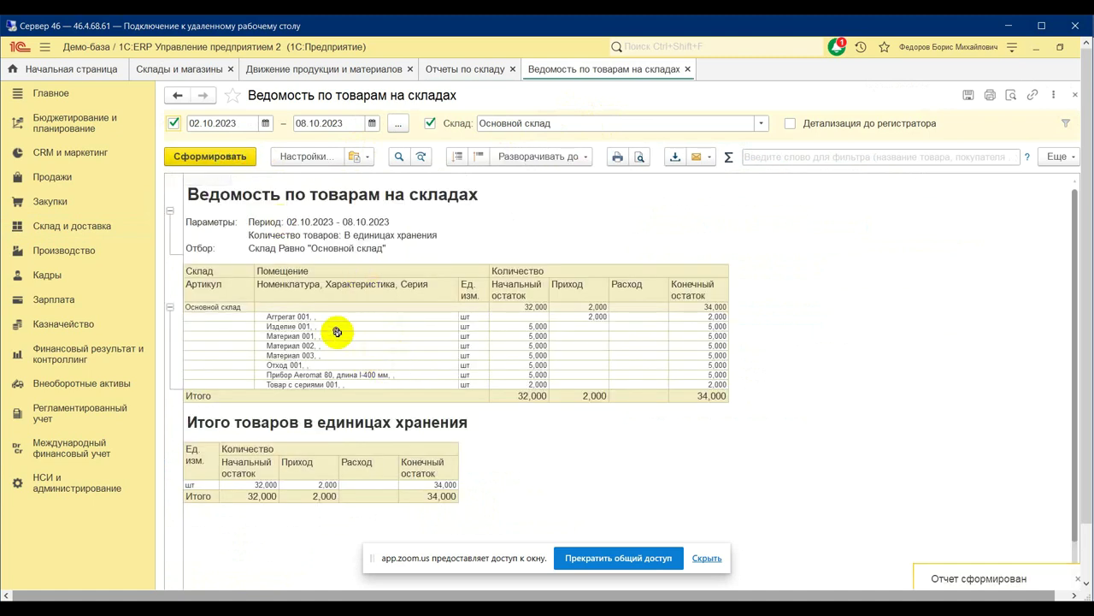
{"action": "left_click_drag", "start_coordinate": [316, 318], "coordinate": [622, 314]}
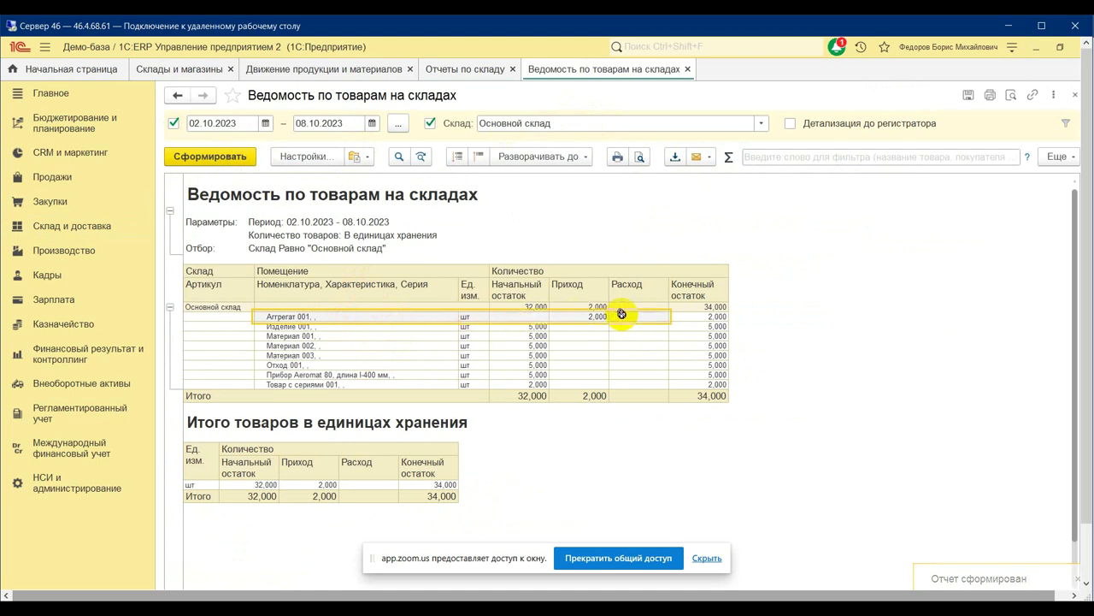
{"action": "left_click", "coordinate": [852, 284]}
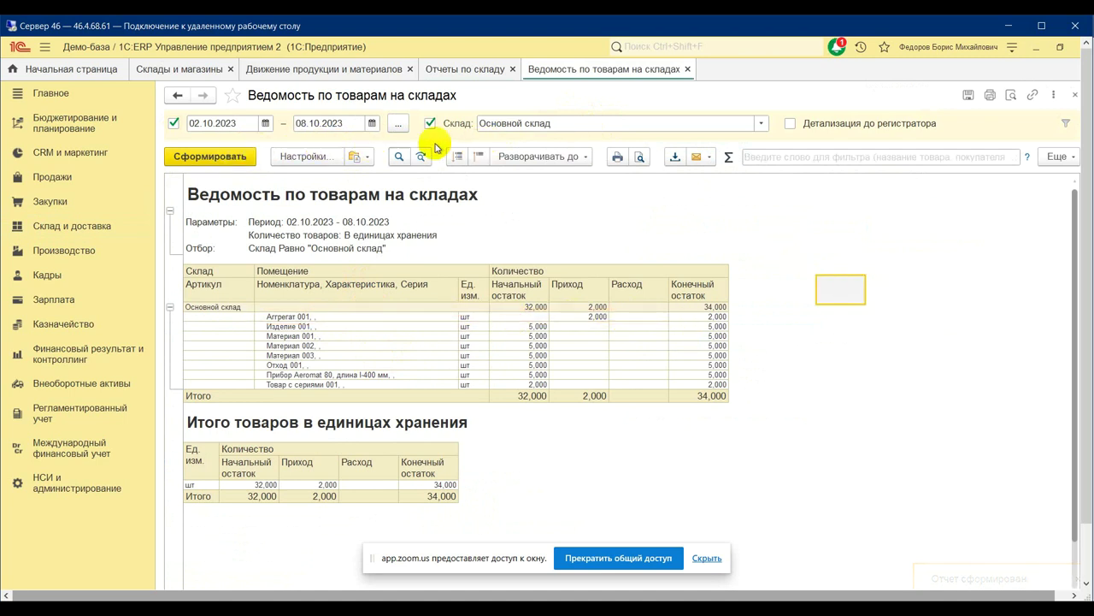
Step: Change the report's warehouse filter to Кладовая цеха 99, regenerate it, and examine the movement and closing balance of Аггрегат 001
{"action": "left_click", "coordinate": [708, 126]}
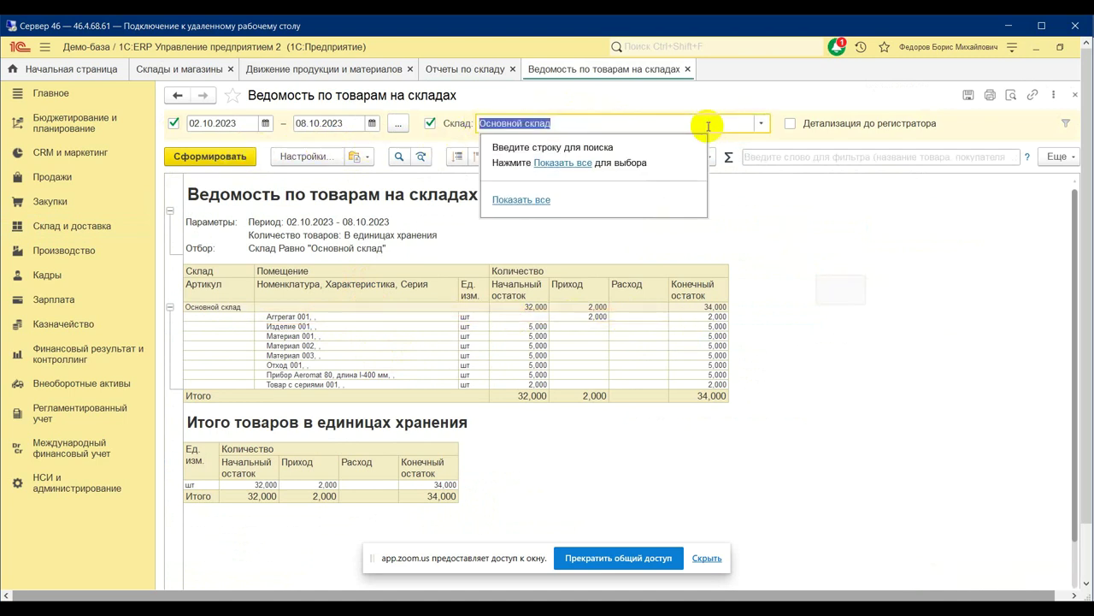
{"action": "type", "text": "кла"}
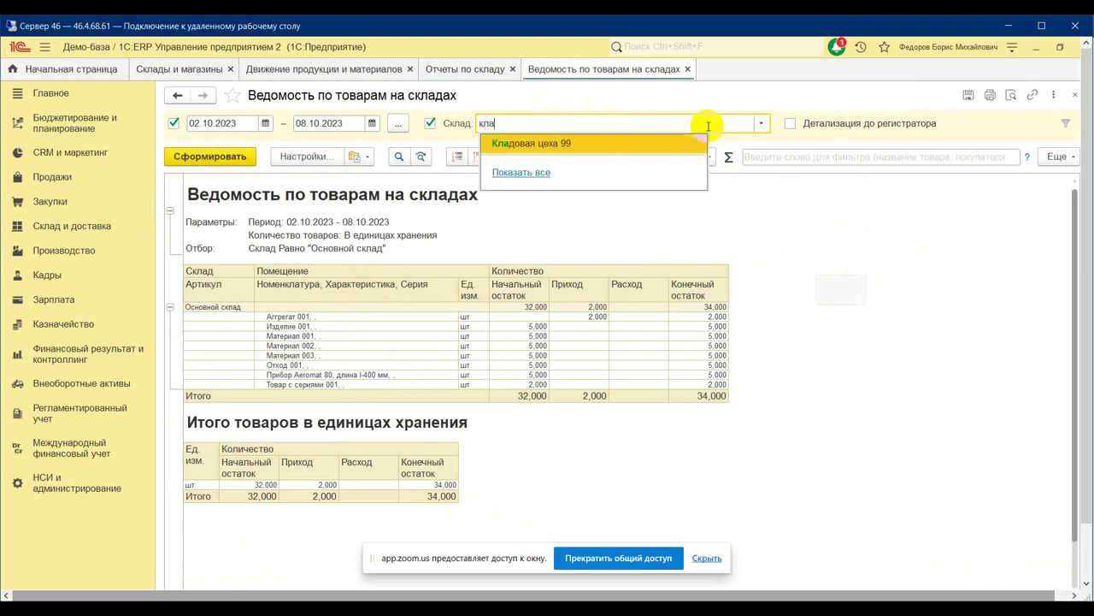
{"action": "left_click", "coordinate": [635, 143]}
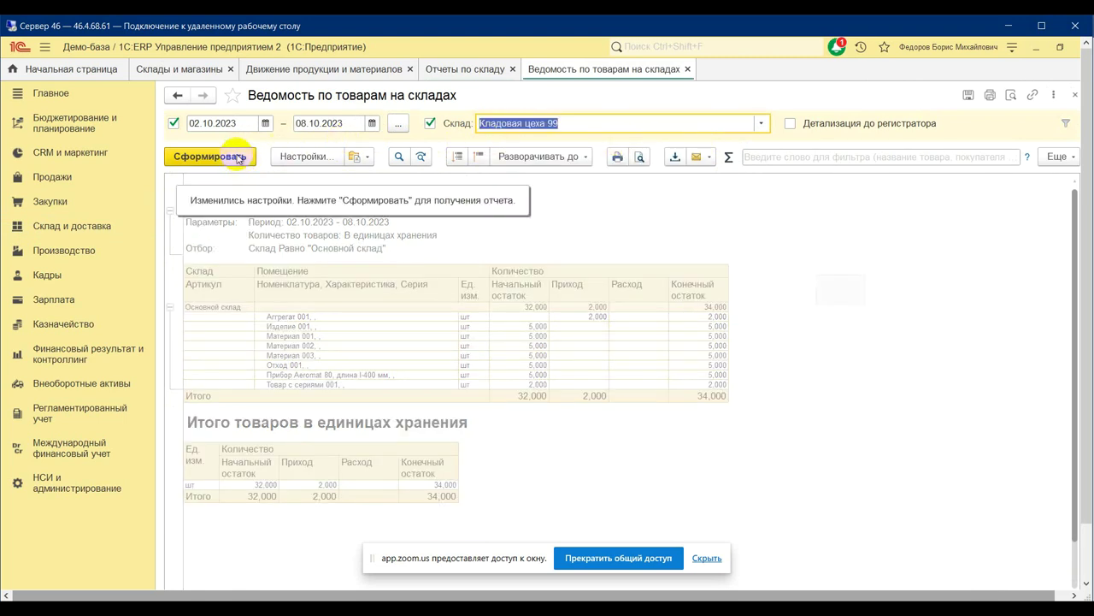
{"action": "left_click", "coordinate": [239, 159]}
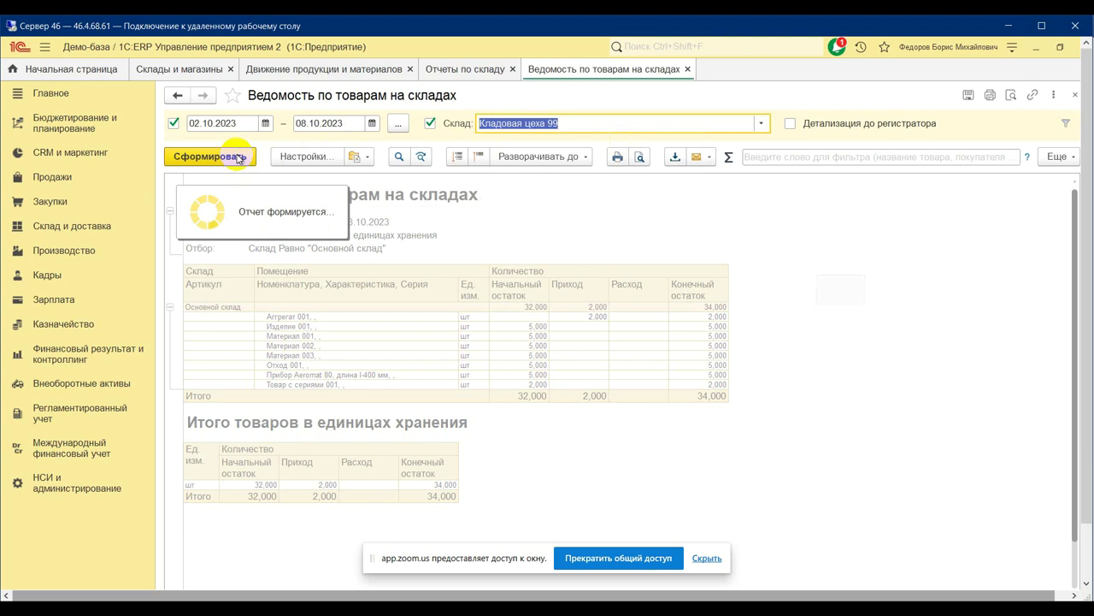
{"action": "left_click", "coordinate": [553, 320]}
{"action": "left_click", "coordinate": [598, 330]}
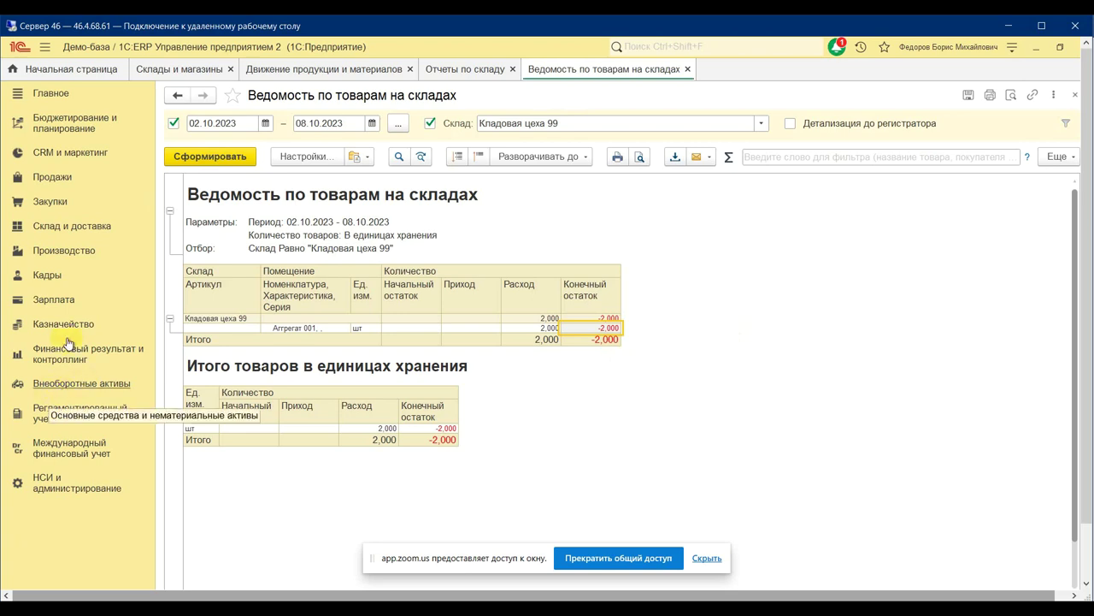
Step: From Оформление производства без заказов, manually create a Производство без заказа document for the Аггрегат 001 line of _Цех 99
{"action": "left_click", "coordinate": [65, 251]}
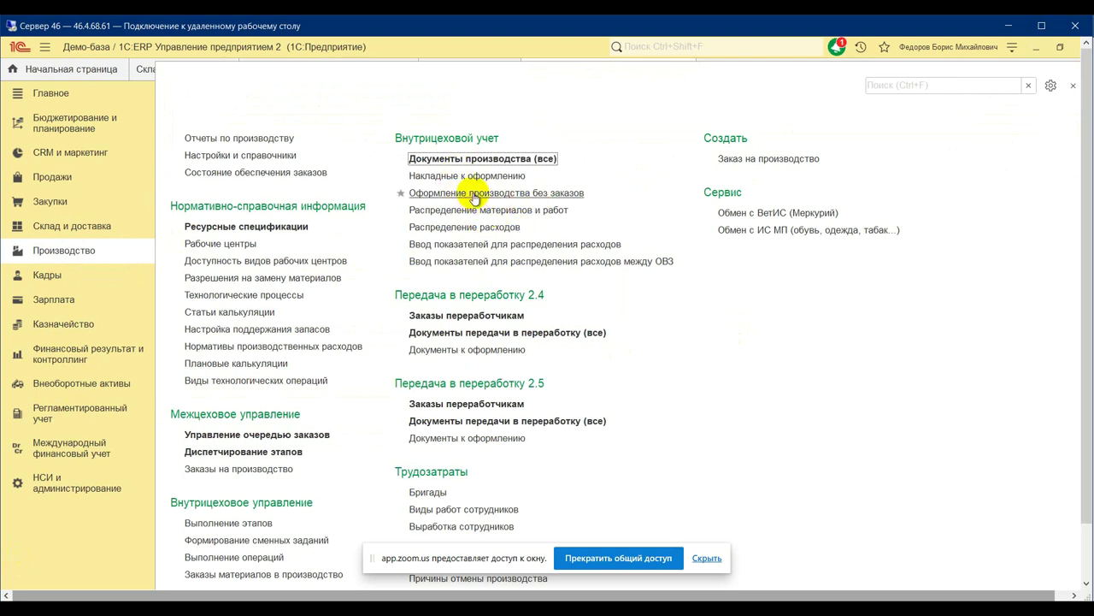
{"action": "left_click", "coordinate": [475, 194]}
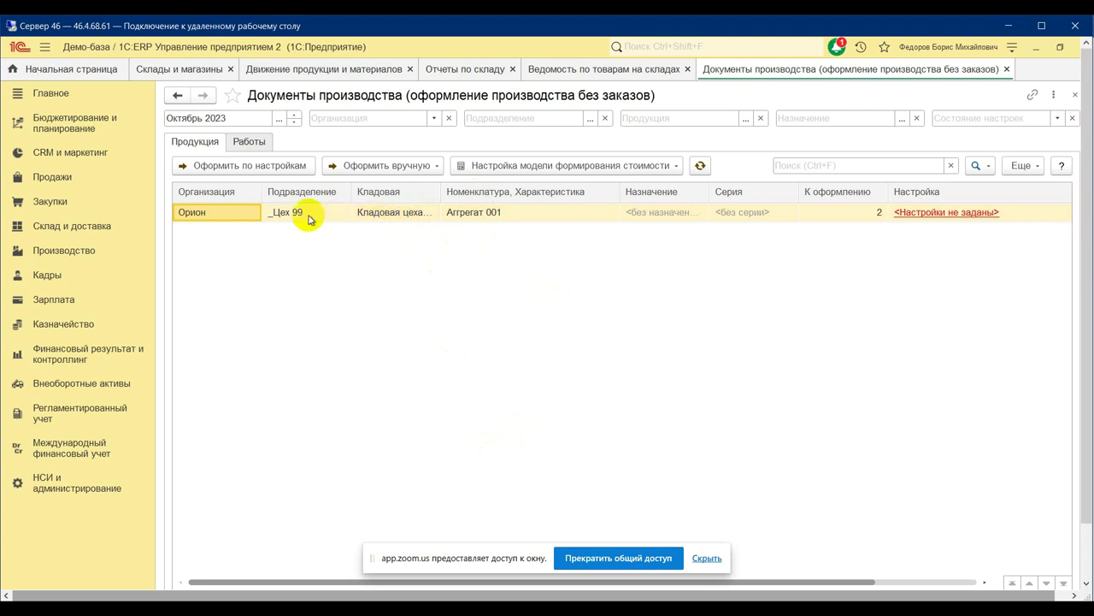
{"action": "left_click", "coordinate": [372, 216]}
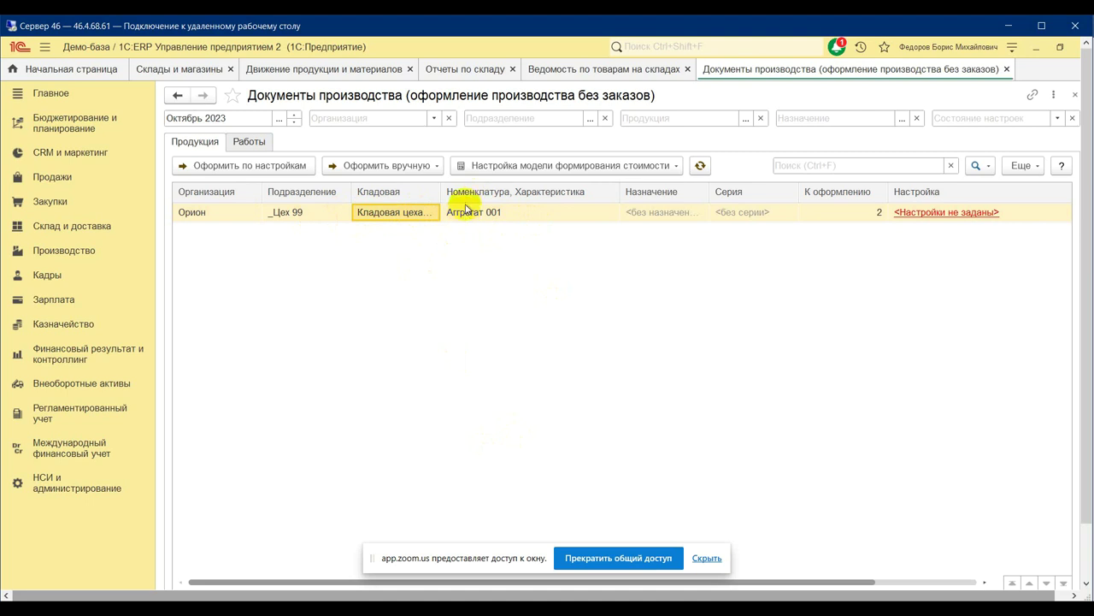
{"action": "left_click", "coordinate": [405, 170]}
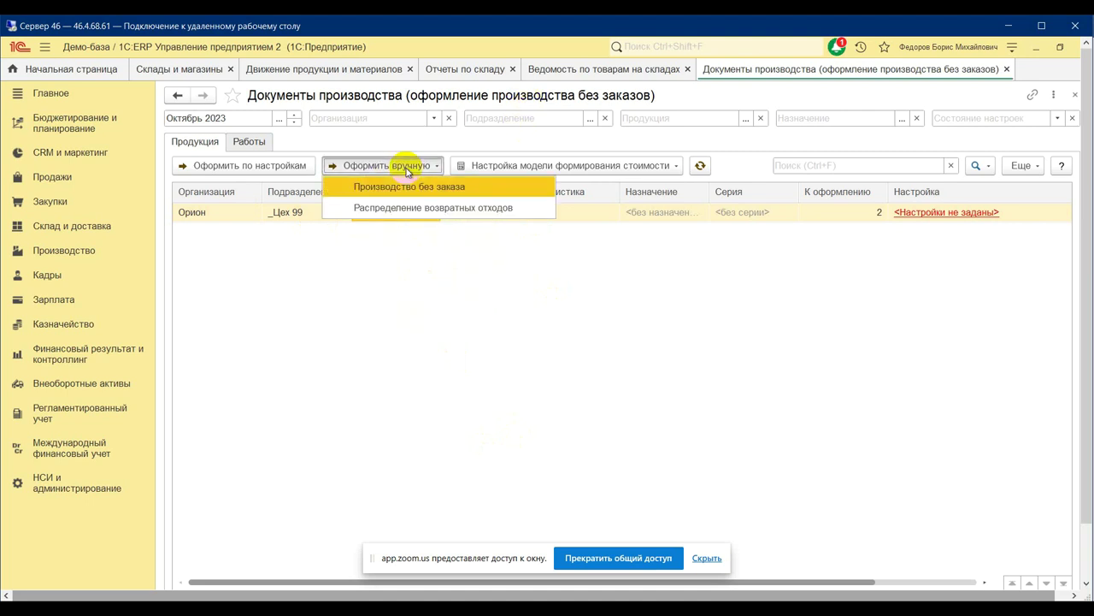
{"action": "left_click", "coordinate": [429, 193]}
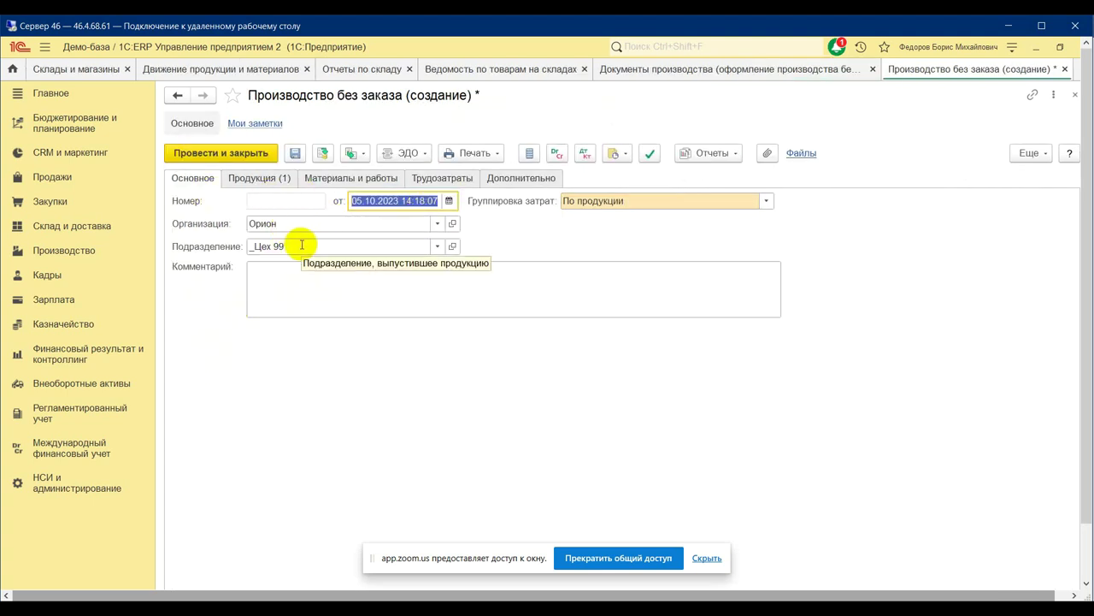
Step: Review the new document's product list, its materials and works, and the available options for filling in materials
{"action": "left_click", "coordinate": [384, 292]}
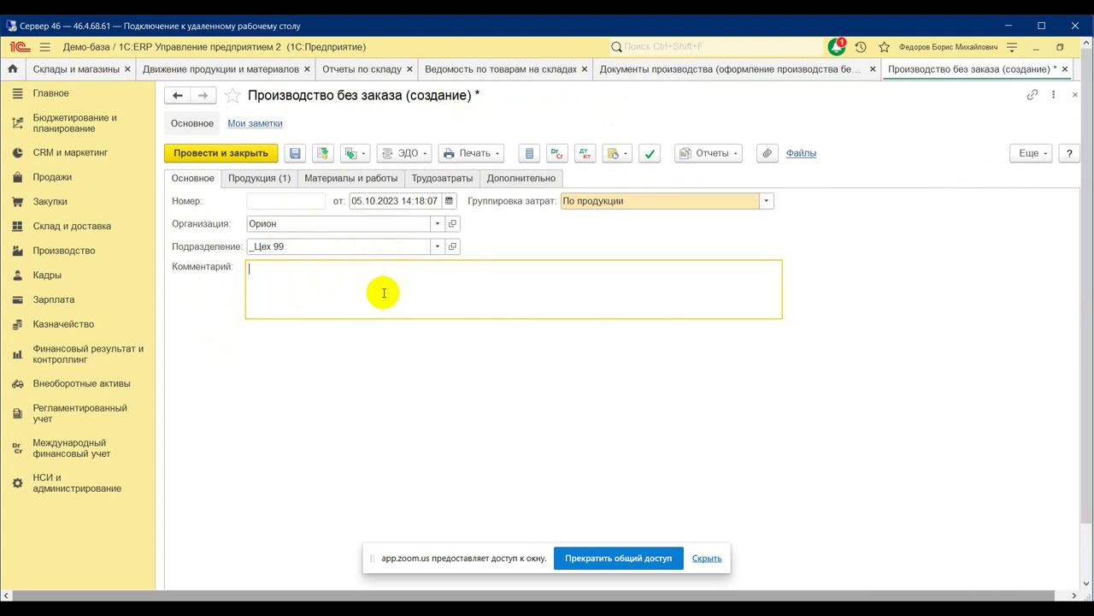
{"action": "left_click", "coordinate": [246, 178]}
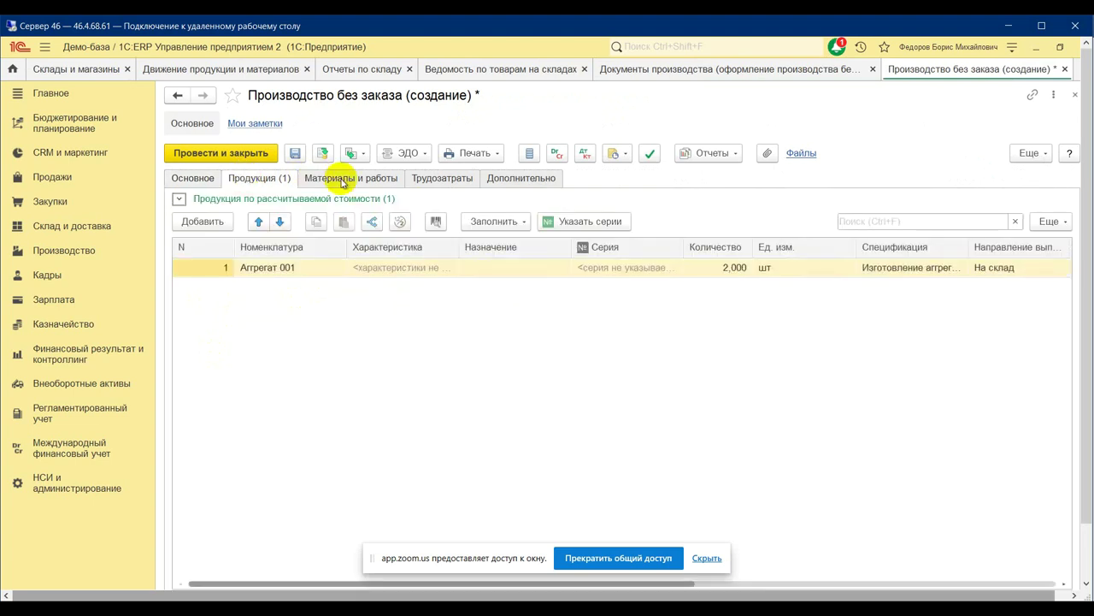
{"action": "left_click", "coordinate": [369, 178]}
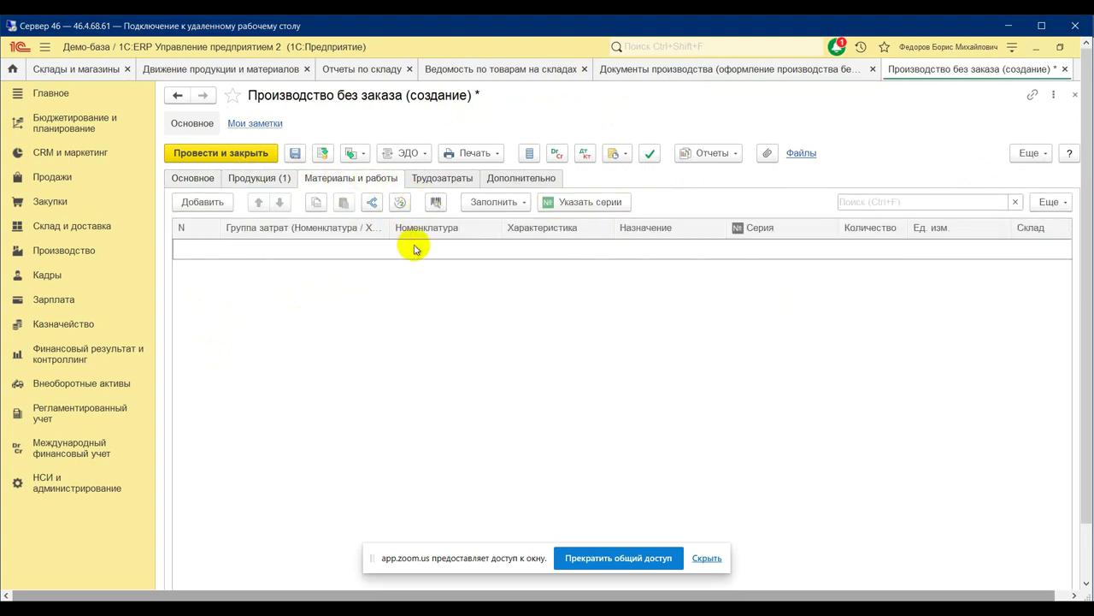
{"action": "left_click", "coordinate": [483, 204]}
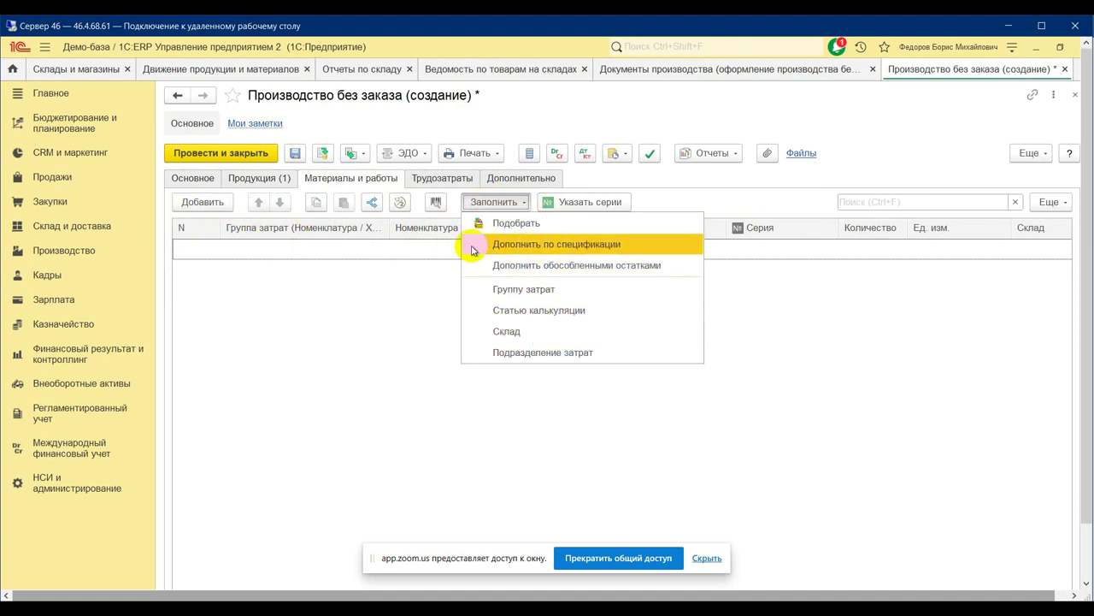
{"action": "left_click", "coordinate": [312, 261]}
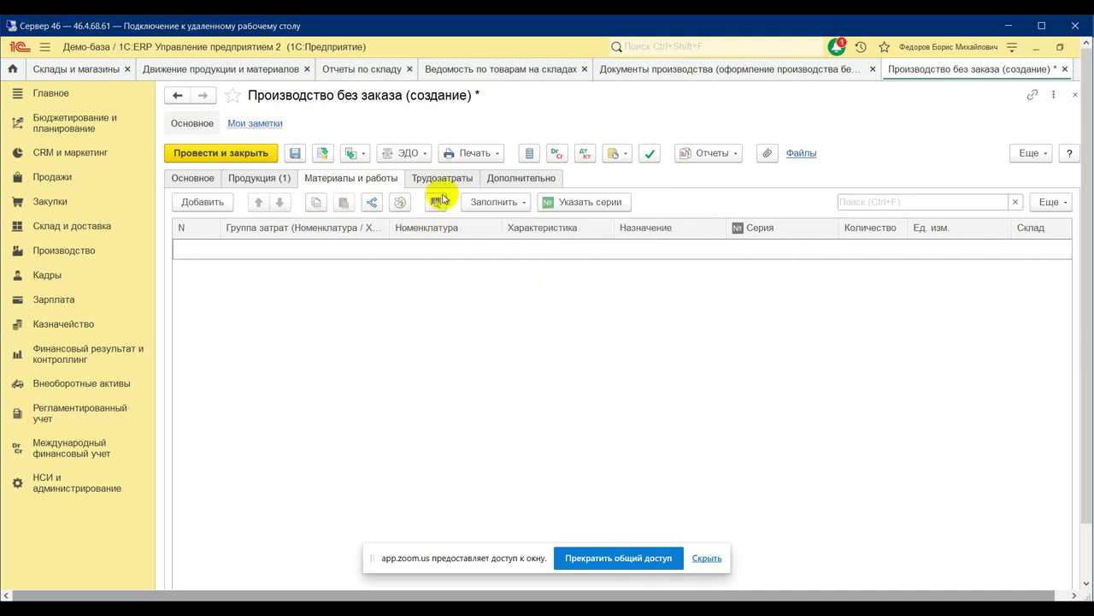
Step: Set the document's Группировка затрат to Затраты не указываются, then post and close it
{"action": "left_click", "coordinate": [195, 178]}
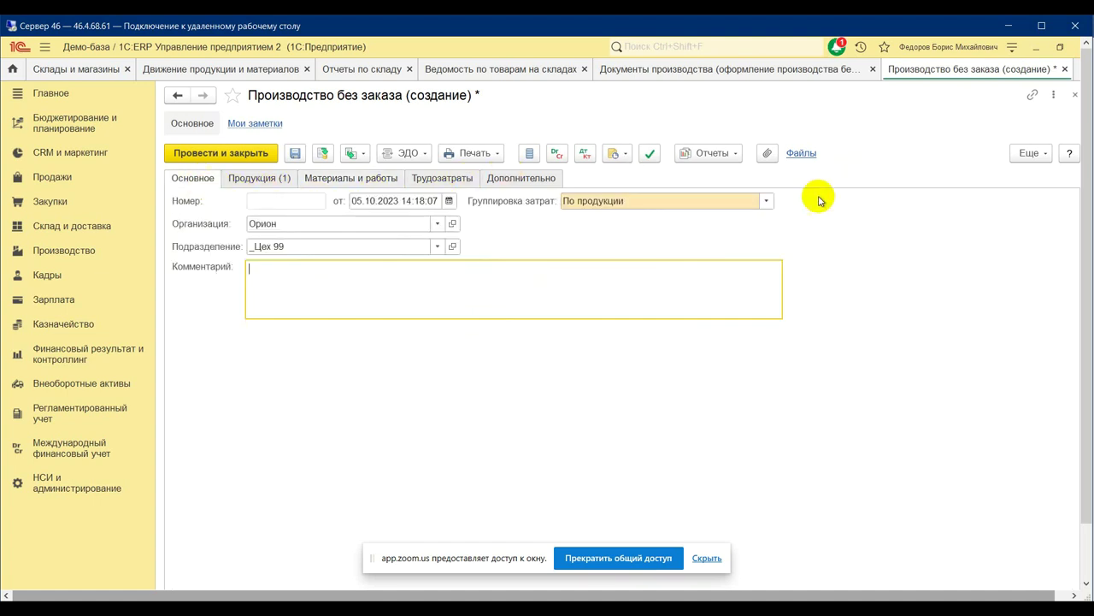
{"action": "left_click", "coordinate": [766, 203]}
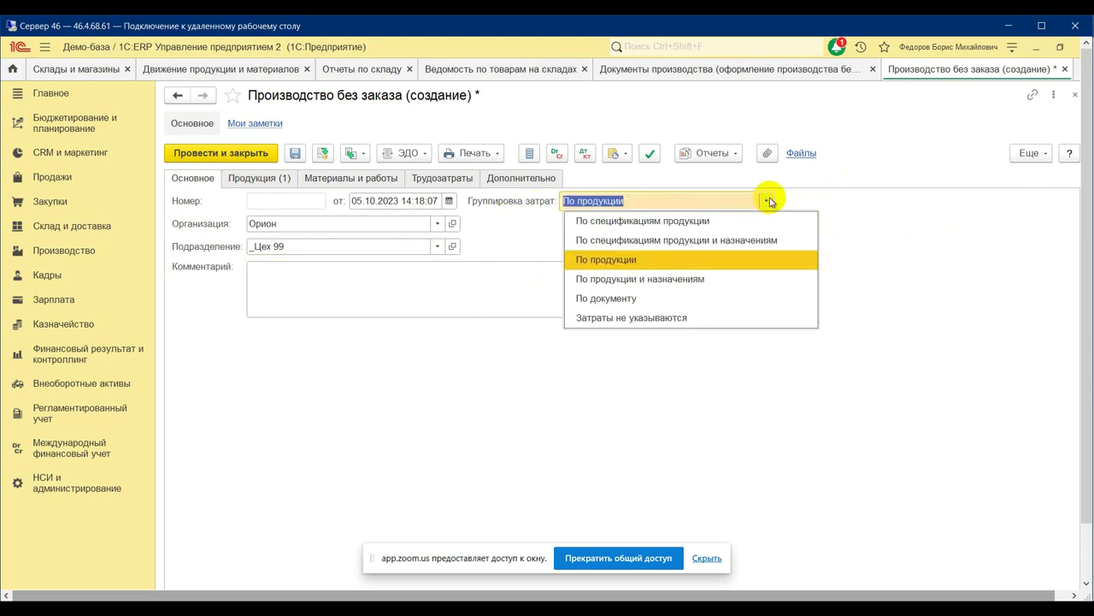
{"action": "left_click", "coordinate": [654, 318]}
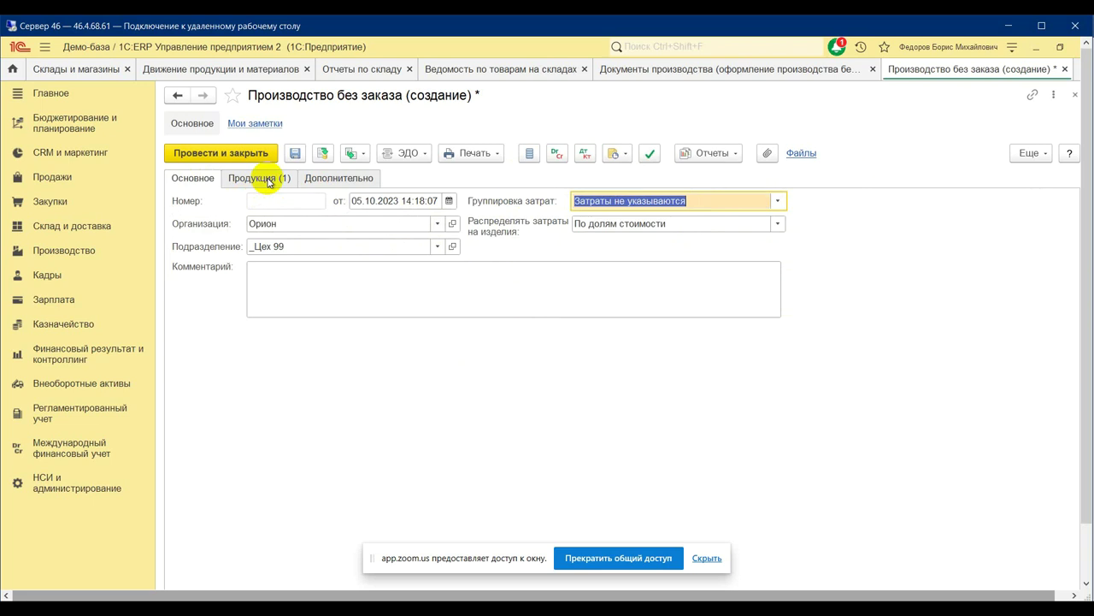
{"action": "left_click", "coordinate": [233, 154]}
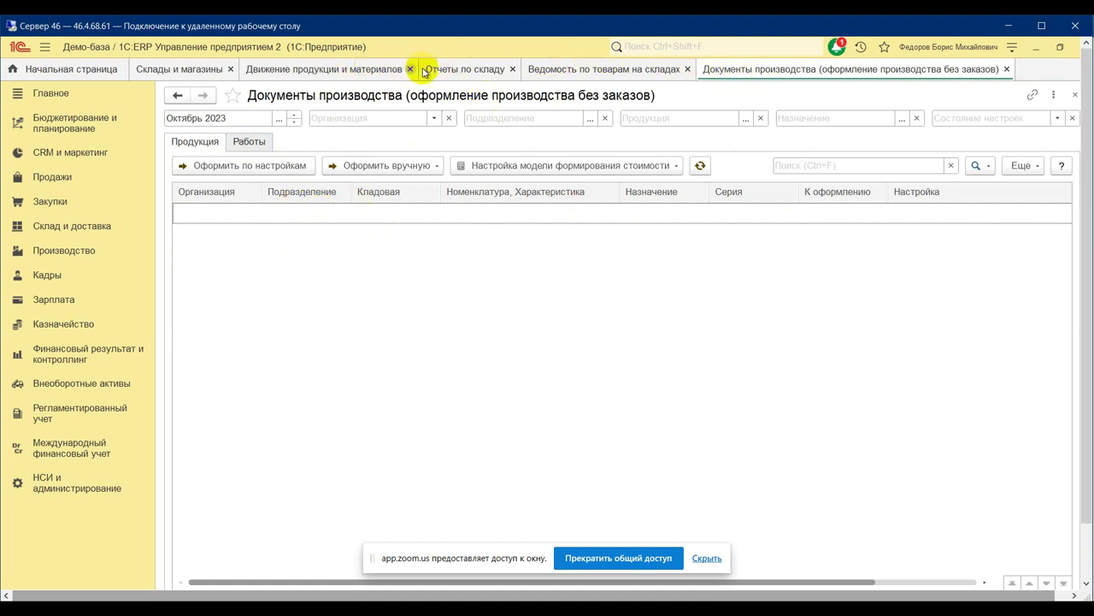
Step: Regenerate the Ведомость по товарам на складах for Кладовая цеха 99 and examine the receipt and closing balance of Аггрегат 001
{"action": "left_click", "coordinate": [335, 72]}
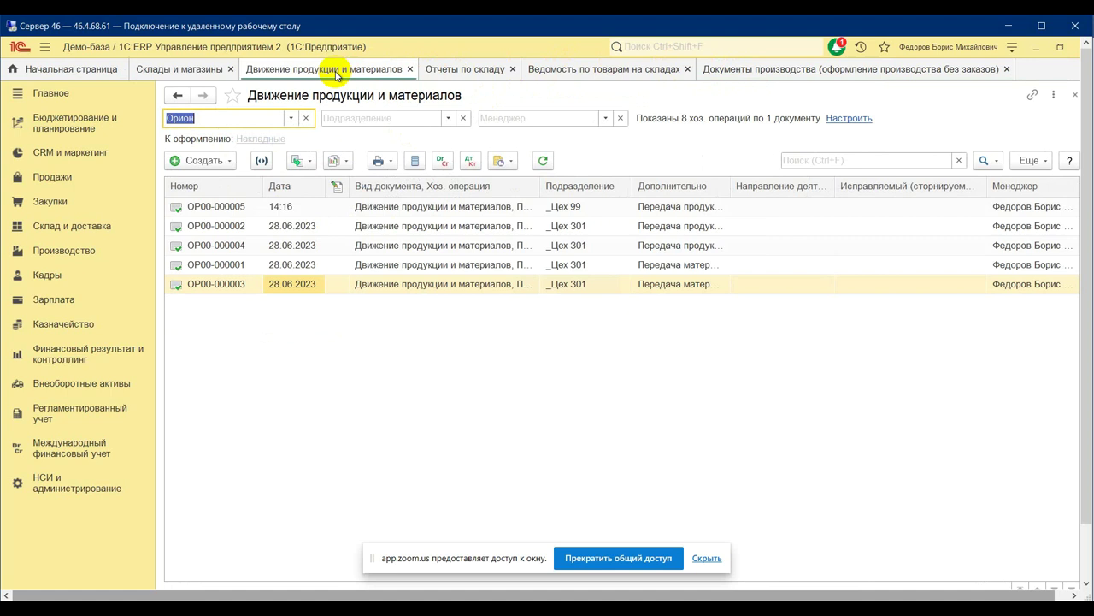
{"action": "left_click", "coordinate": [547, 74]}
{"action": "left_click", "coordinate": [196, 150]}
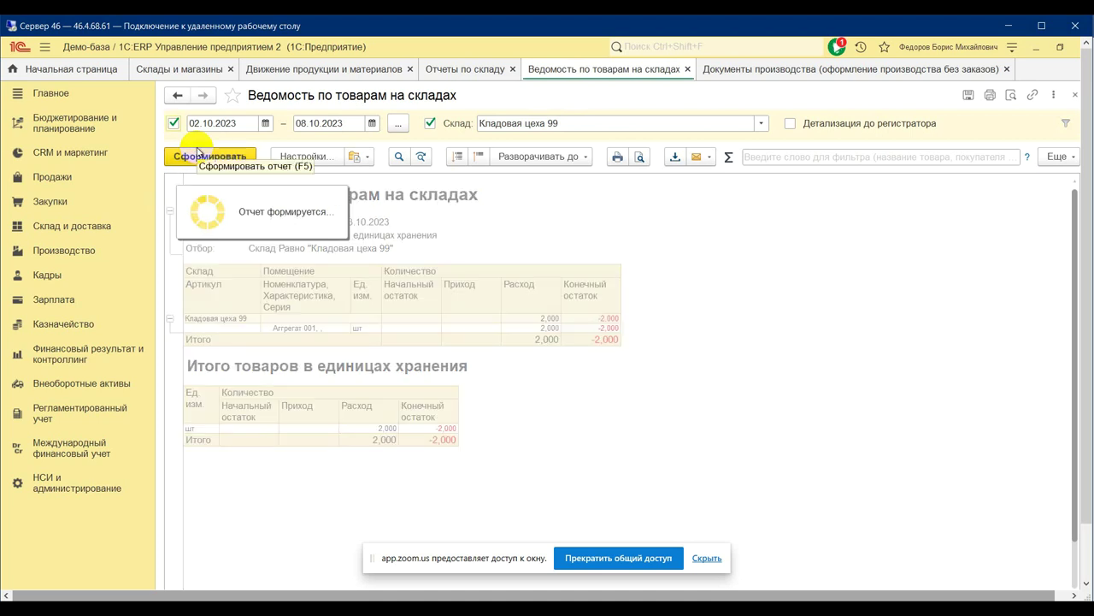
{"action": "left_click", "coordinate": [590, 326]}
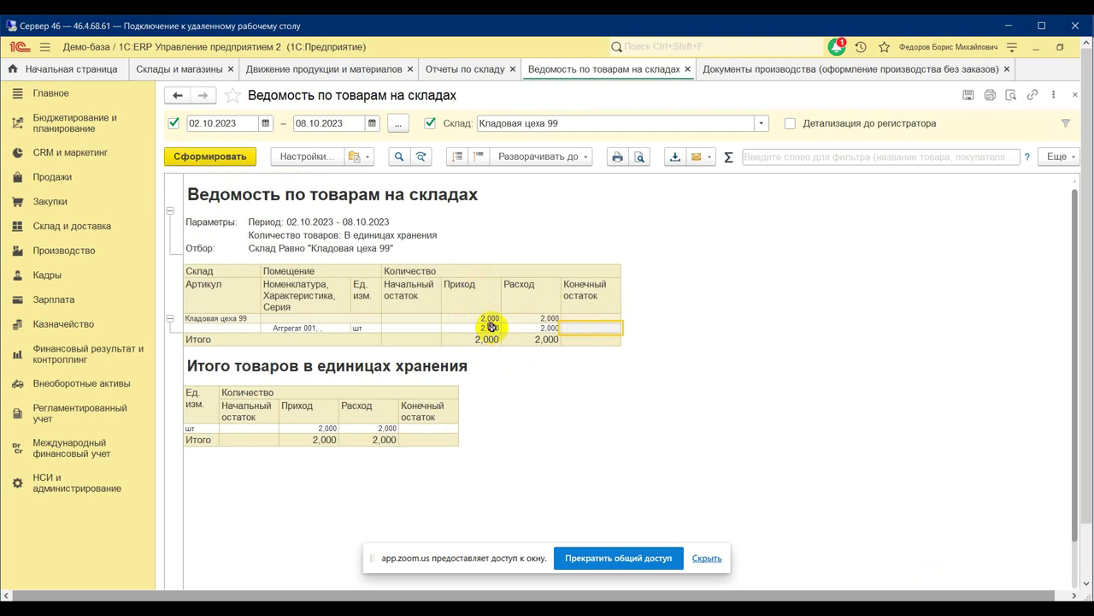
{"action": "left_click", "coordinate": [489, 327]}
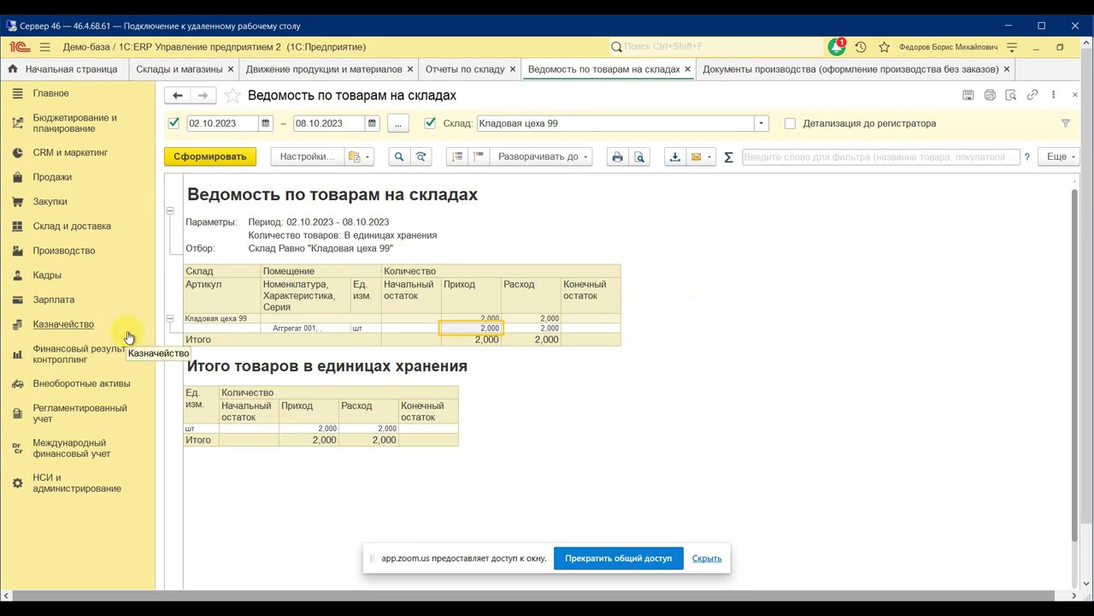
Step: Add Производство без заказа to the document types shown in Документы производства (все) and select the _Цех 99 production document from 14:18
{"action": "left_click", "coordinate": [77, 250]}
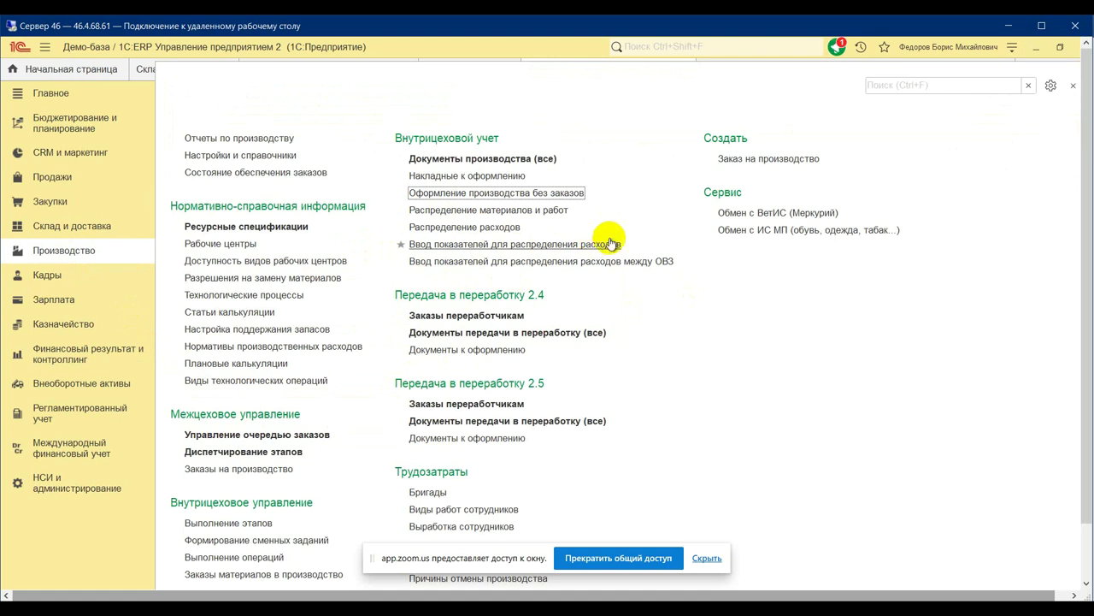
{"action": "left_click", "coordinate": [501, 157]}
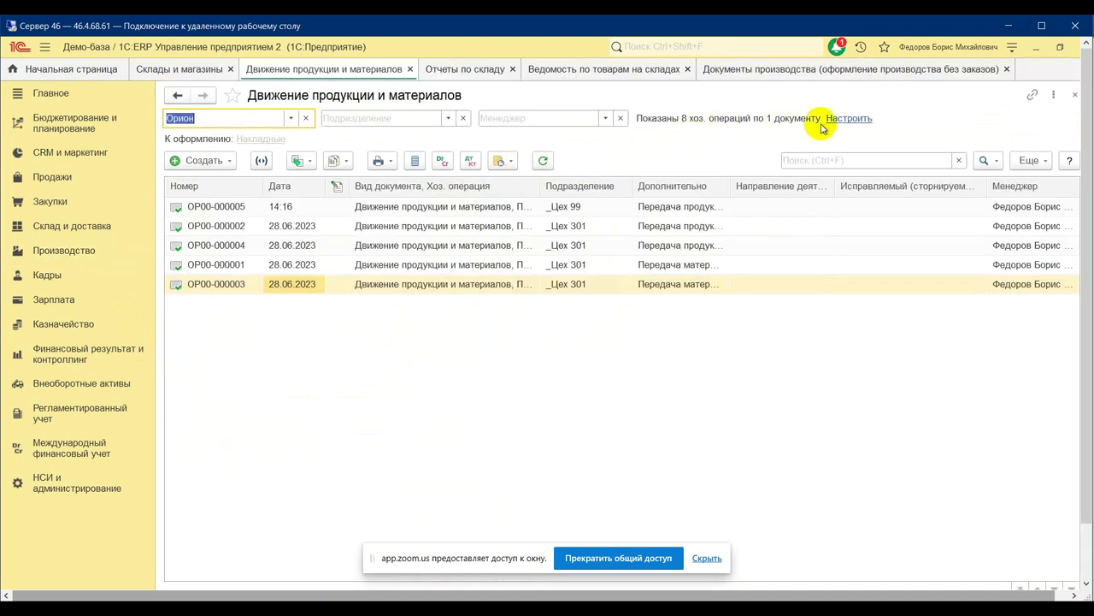
{"action": "left_click", "coordinate": [849, 118]}
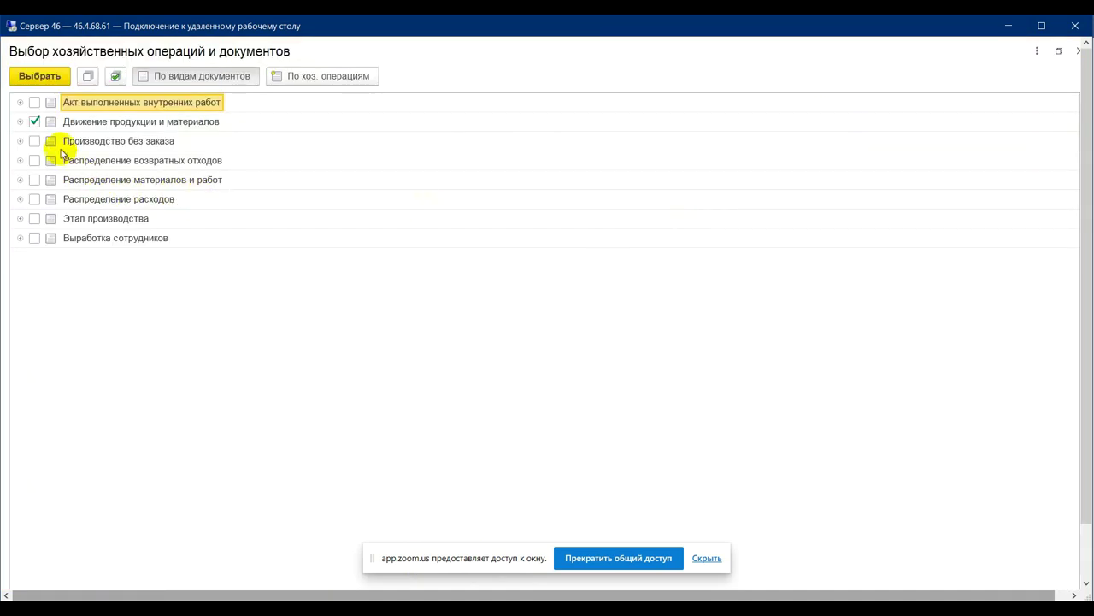
{"action": "left_click", "coordinate": [34, 141]}
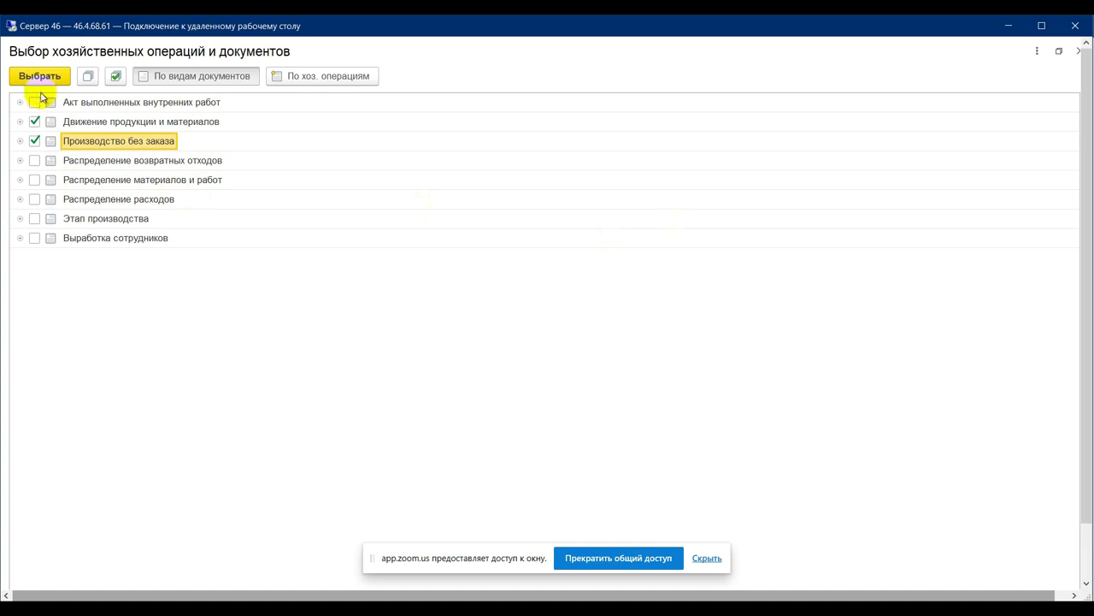
{"action": "left_click", "coordinate": [41, 75]}
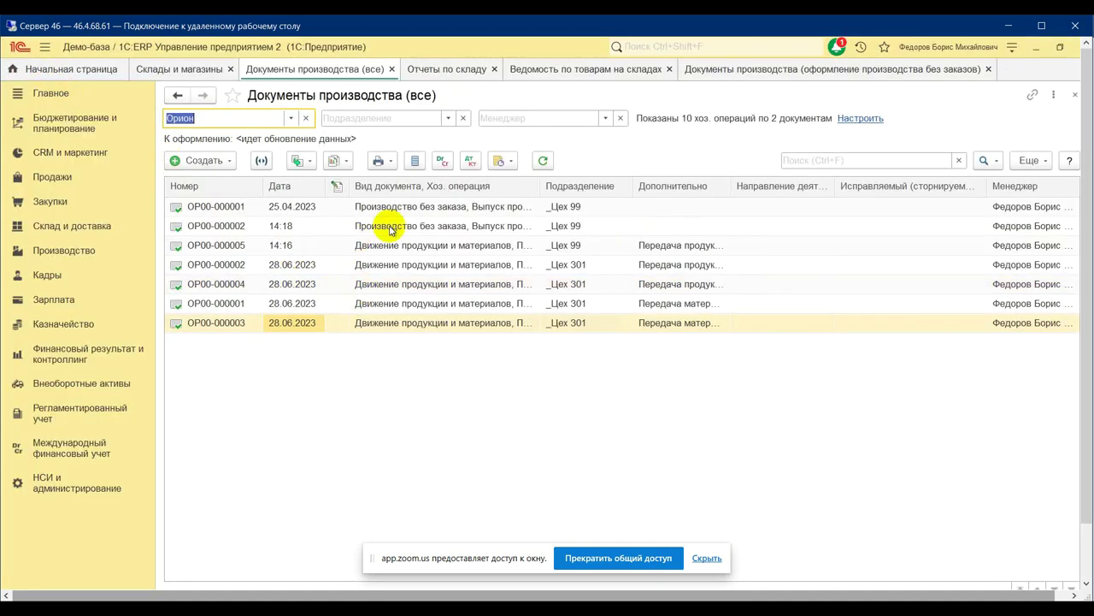
{"action": "left_click", "coordinate": [418, 224]}
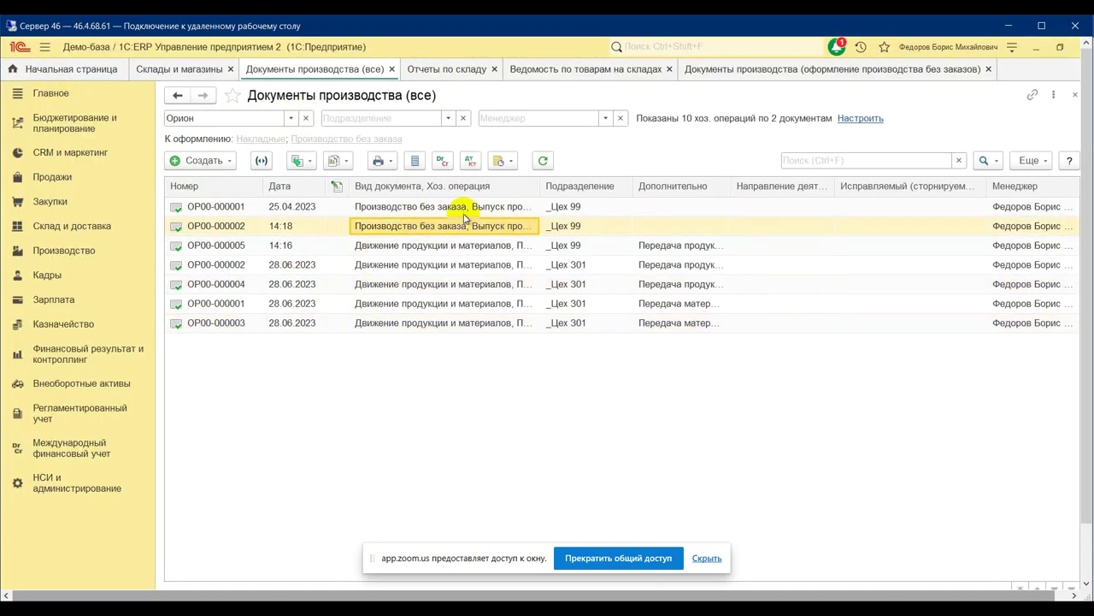
Step: Create another Производство без заказа document for _Цех 99 with Группировка затрат set to Затраты не указываются
{"action": "left_click", "coordinate": [209, 161]}
{"action": "left_click", "coordinate": [242, 203]}
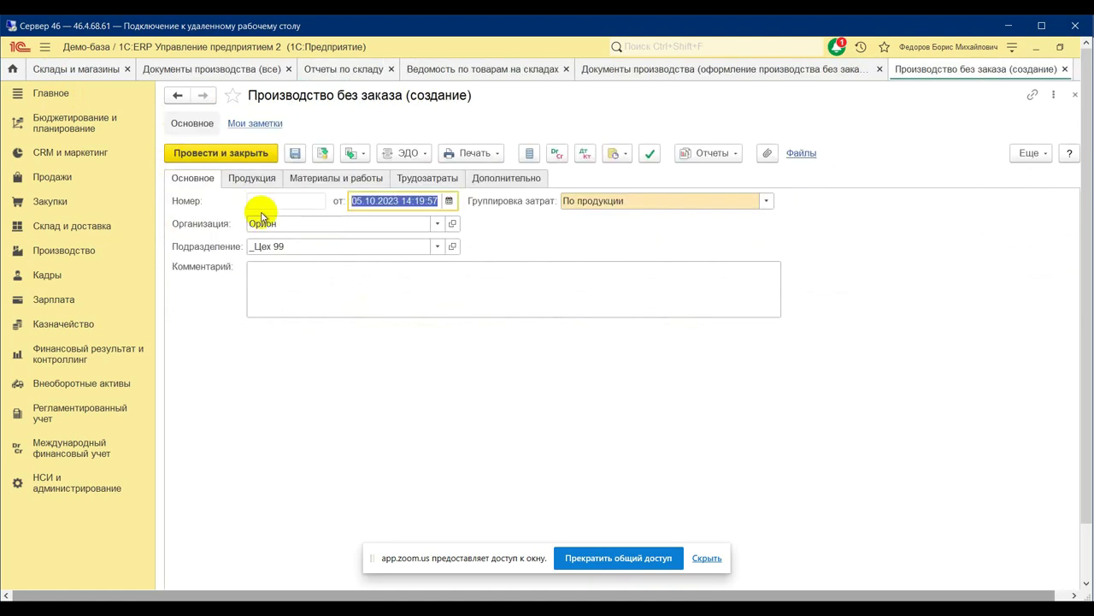
{"action": "left_click", "coordinate": [622, 202]}
{"action": "left_click", "coordinate": [633, 318]}
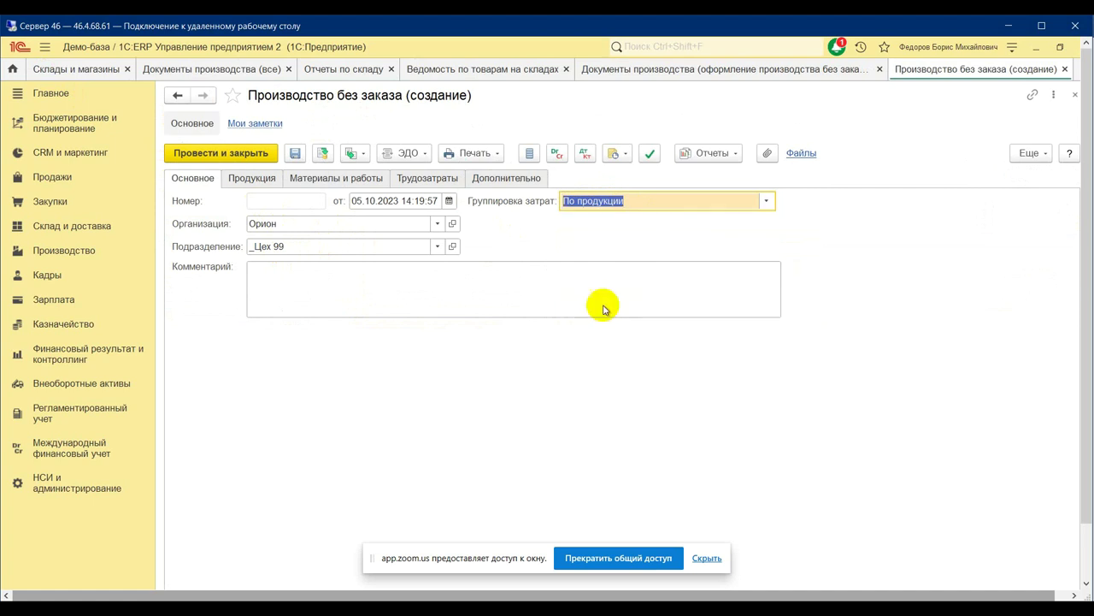
Step: Add Изделие 001 with a quantity of 3 to the document's products, then post and close the document
{"action": "left_click", "coordinate": [249, 178]}
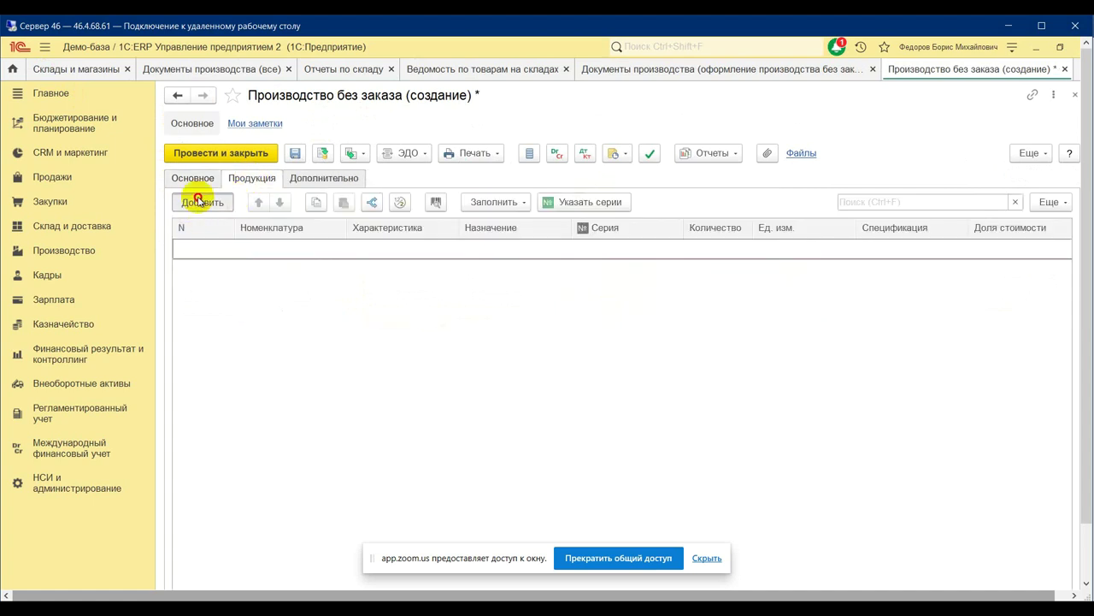
{"action": "left_click", "coordinate": [200, 202]}
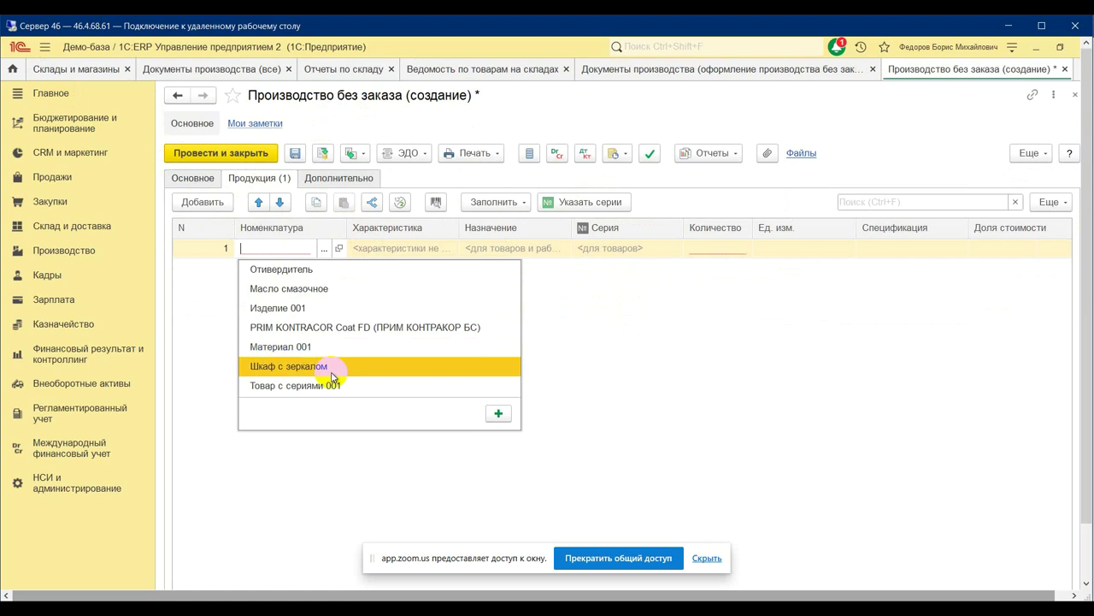
{"action": "left_click", "coordinate": [328, 309]}
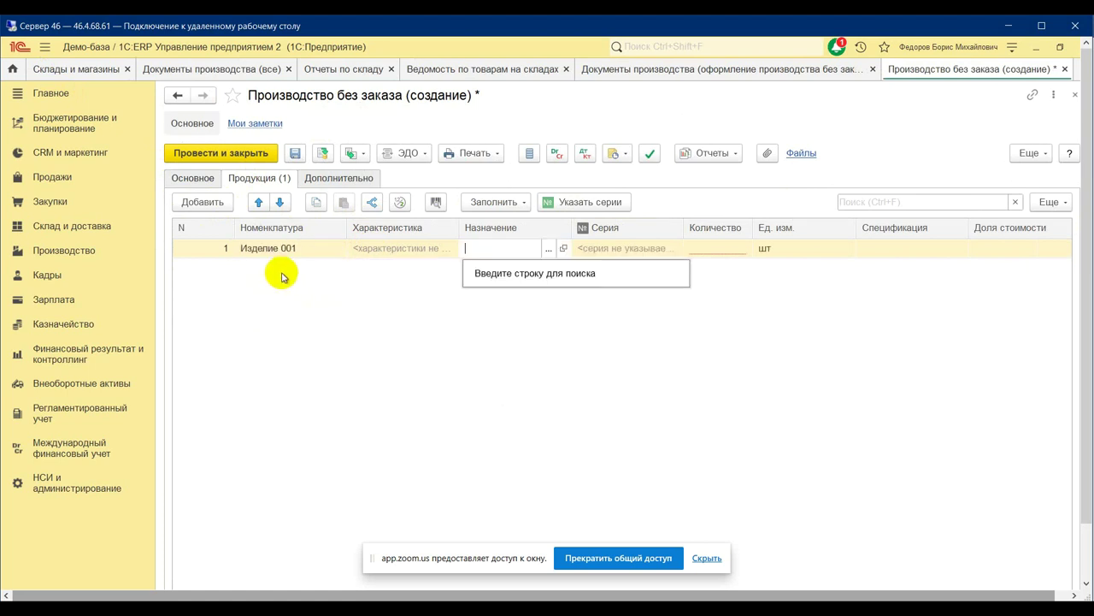
{"action": "left_click", "coordinate": [721, 248]}
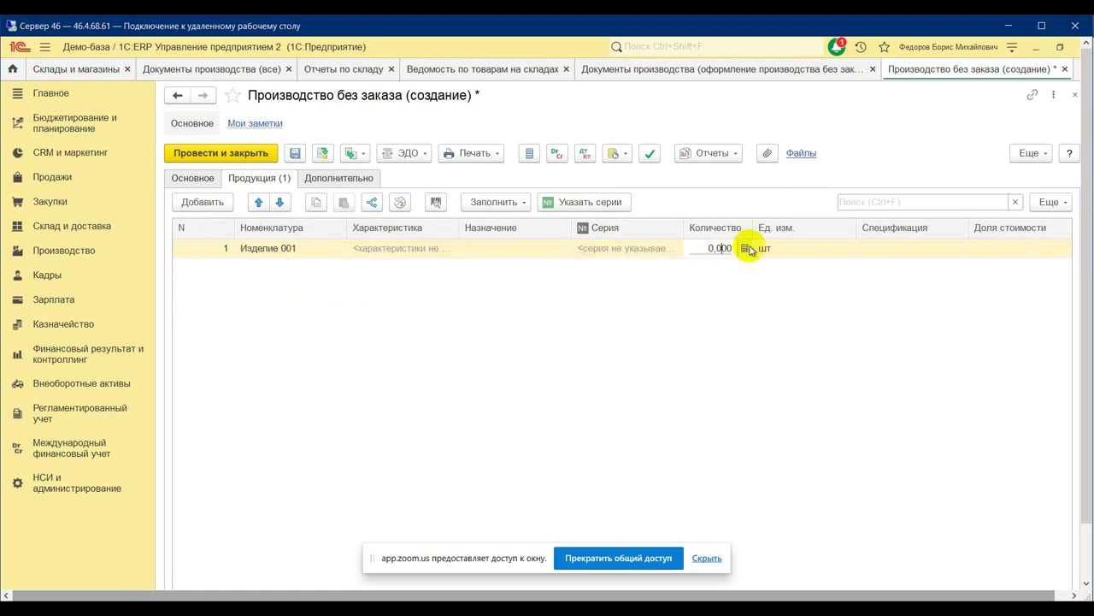
{"action": "type", "text": "3"}
{"action": "key", "text": "Return"}
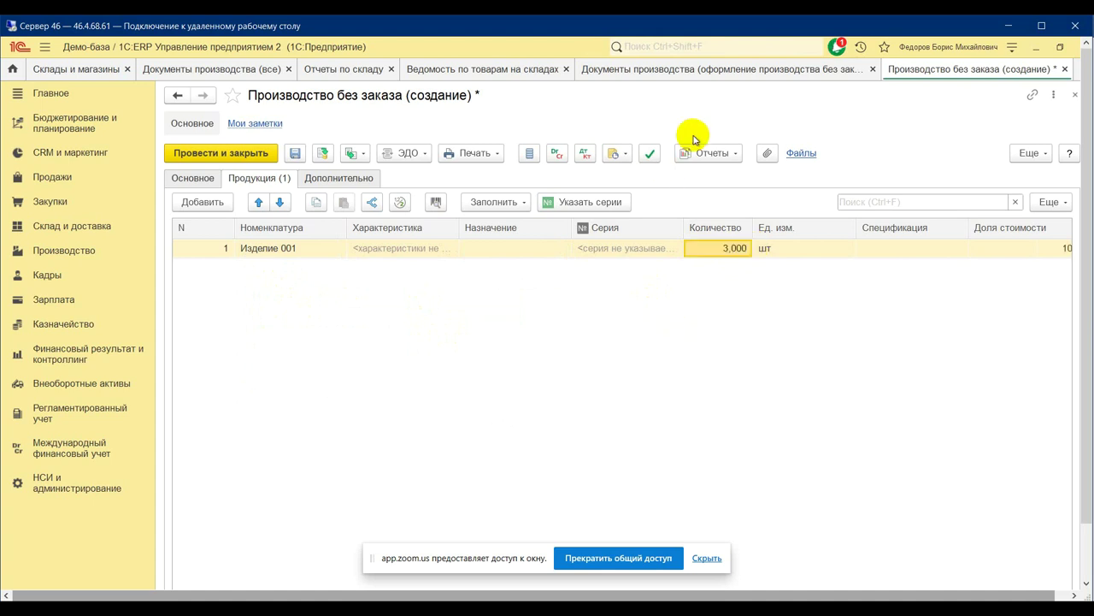
{"action": "left_click", "coordinate": [216, 158]}
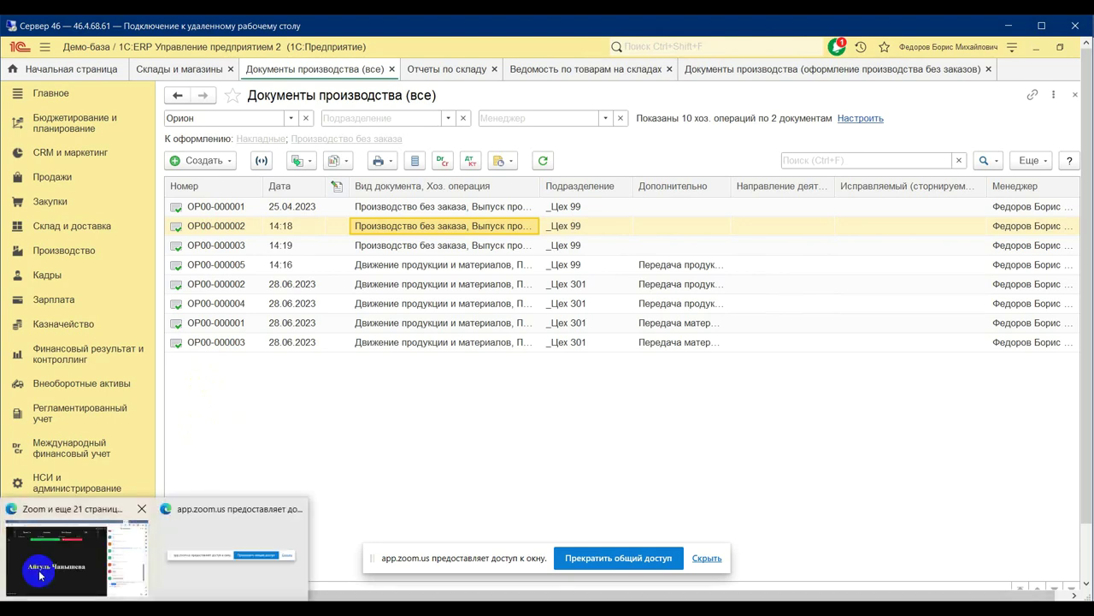
Step: Check the Zoom meeting window, return to the production documents list and open the 14:18 Производство без заказа document
{"action": "left_click", "coordinate": [39, 570]}
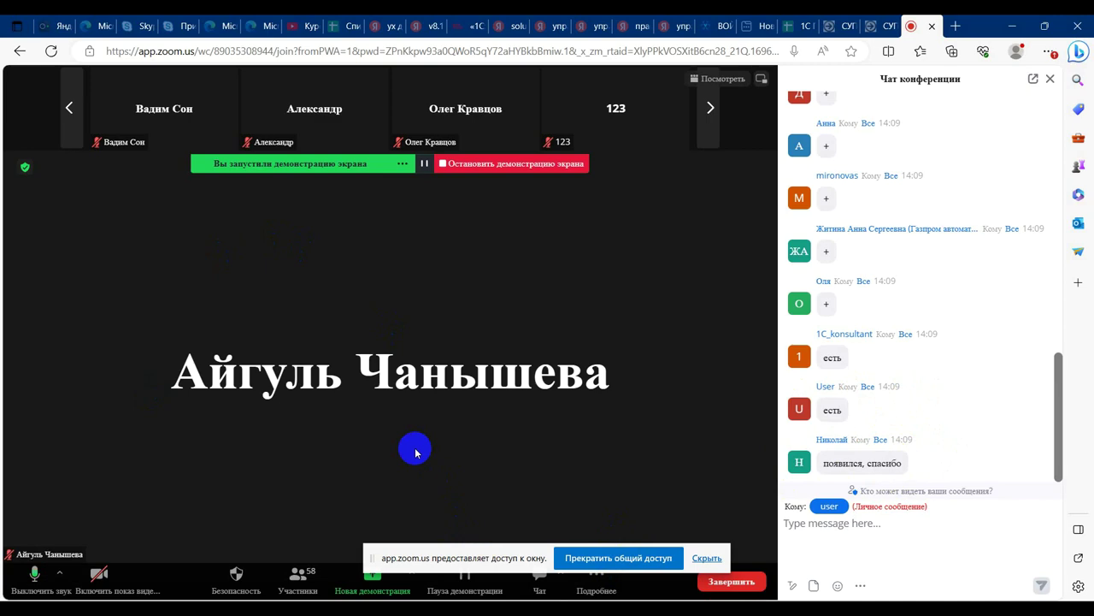
{"action": "key", "text": "alt+Tab"}
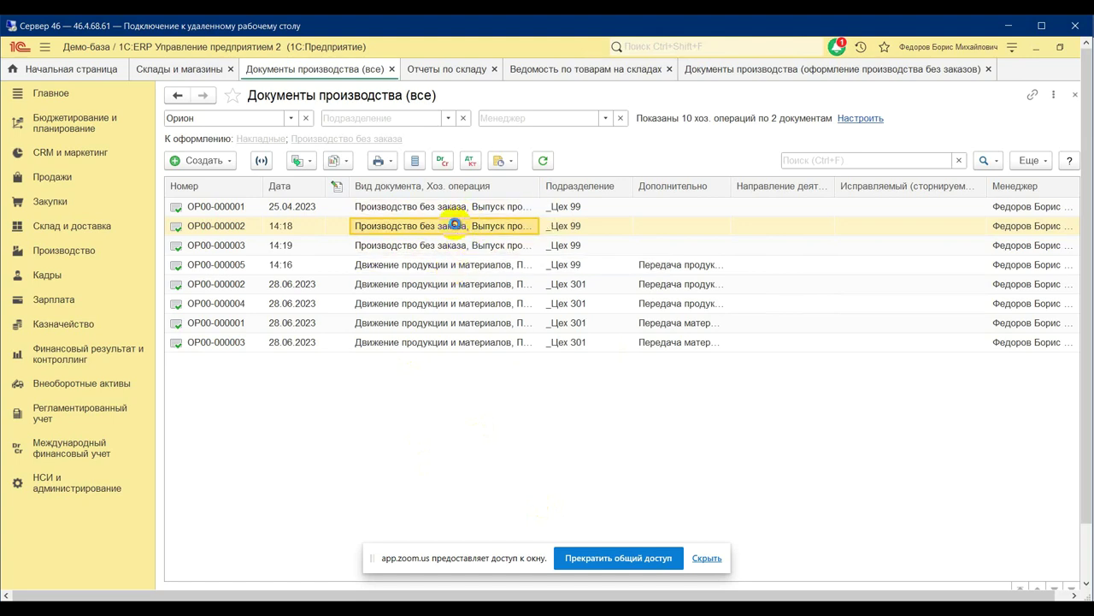
{"action": "double_click", "coordinate": [455, 228]}
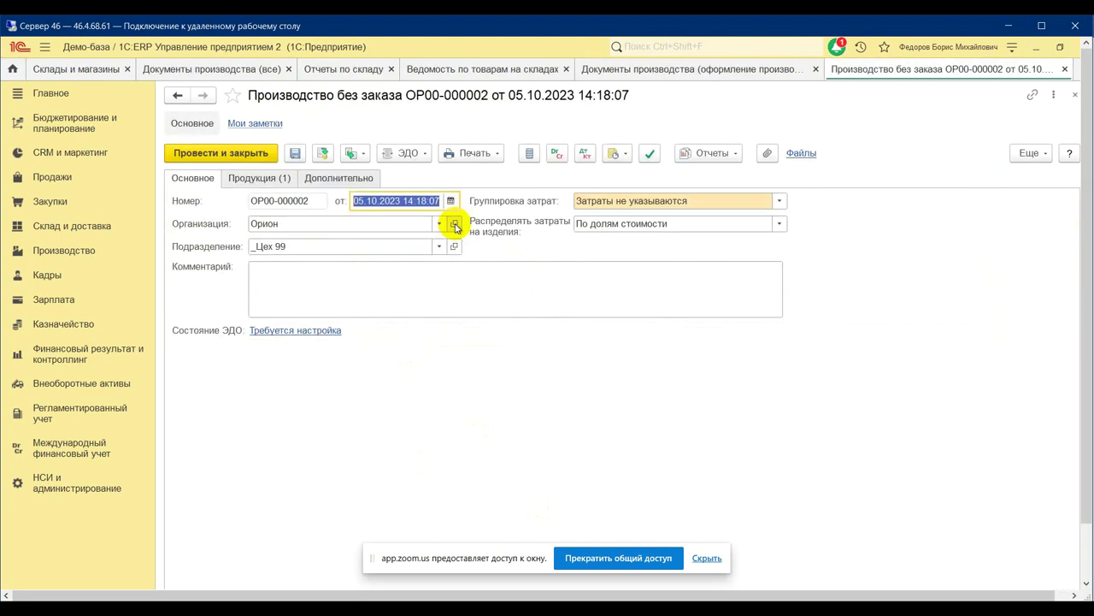
Step: Check the document's products, try Группировка затрат set to По документу, and close the document without saving
{"action": "left_click", "coordinate": [280, 182]}
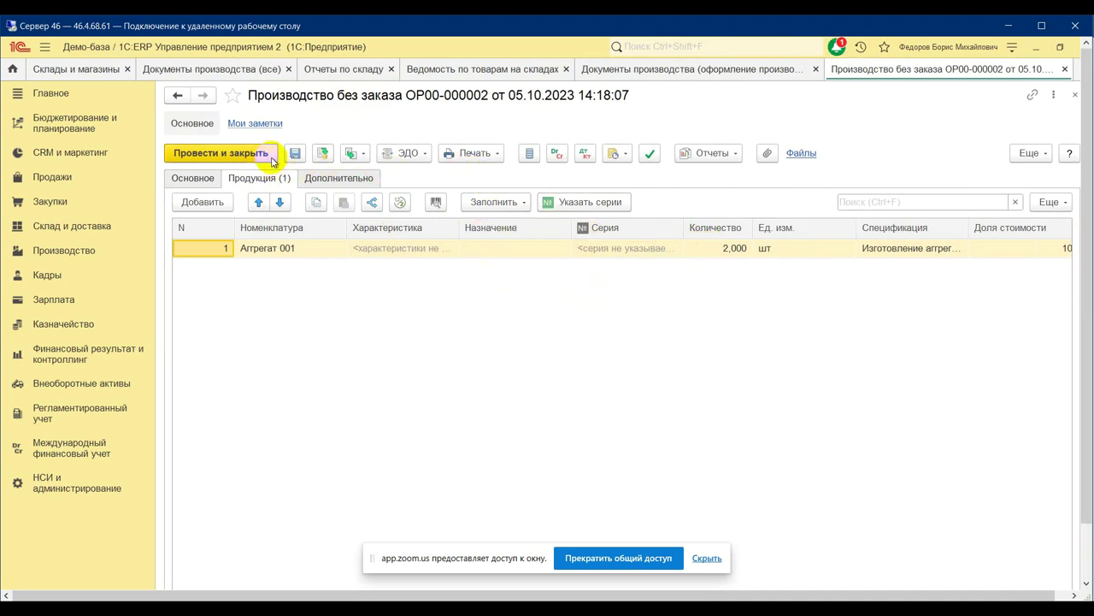
{"action": "left_click", "coordinate": [276, 250]}
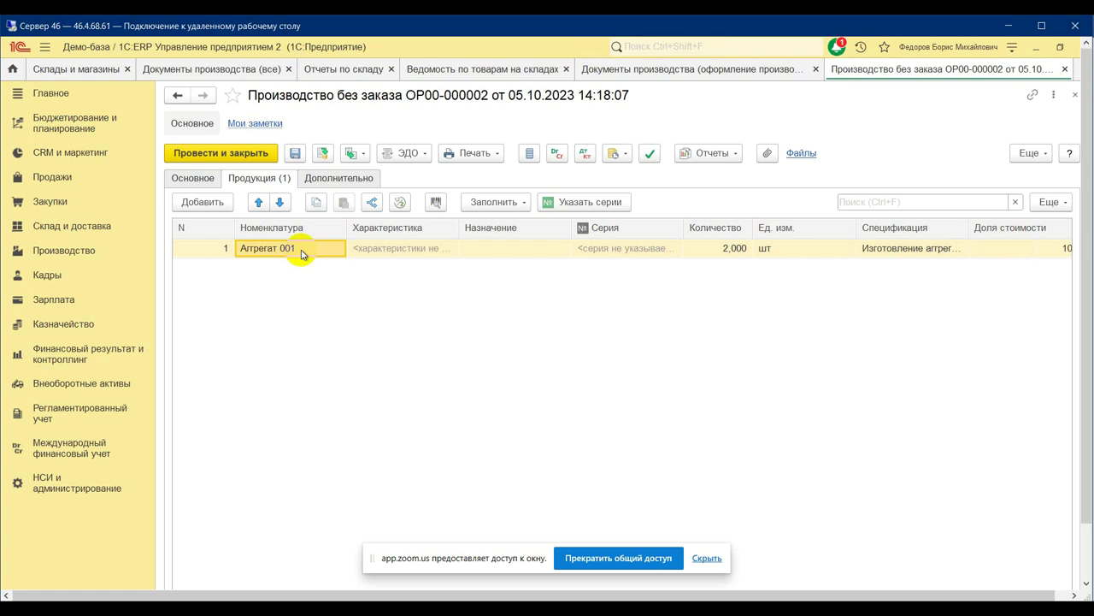
{"action": "left_click", "coordinate": [188, 178]}
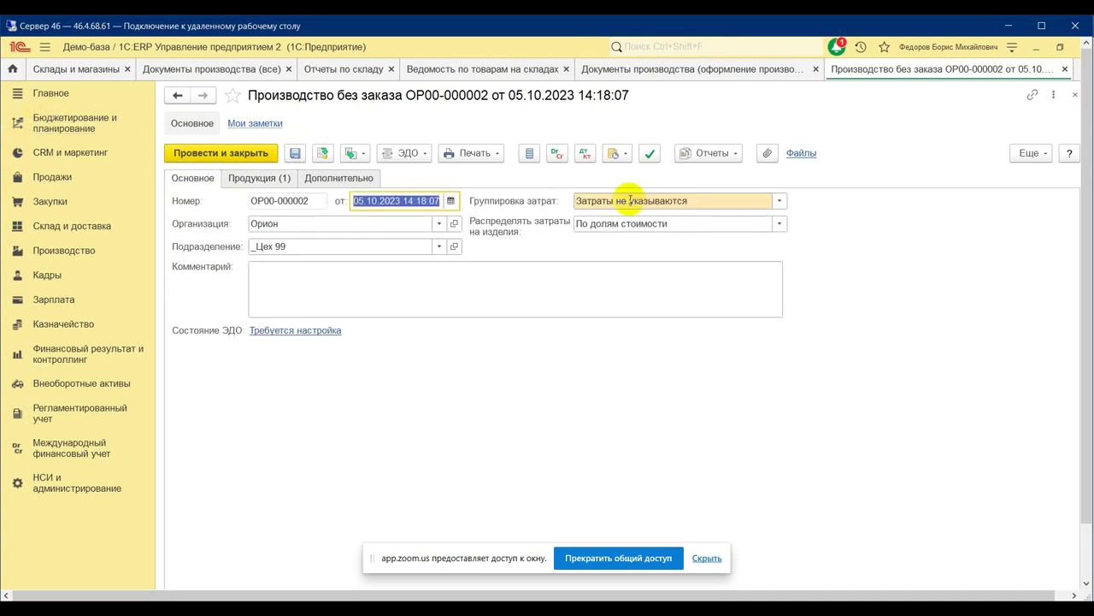
{"action": "left_click", "coordinate": [779, 200]}
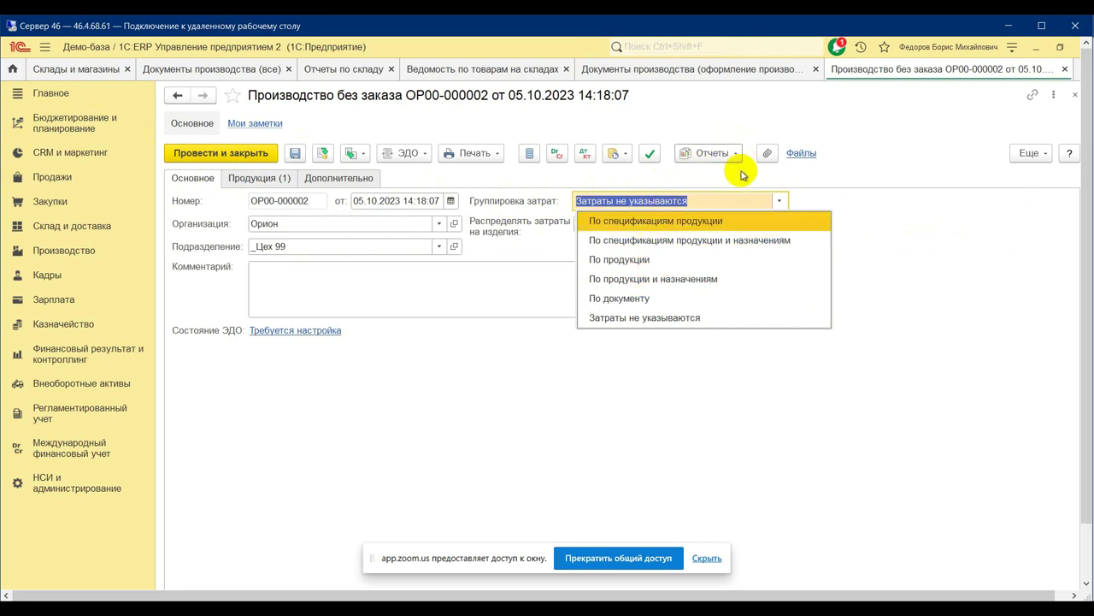
{"action": "left_click", "coordinate": [699, 294]}
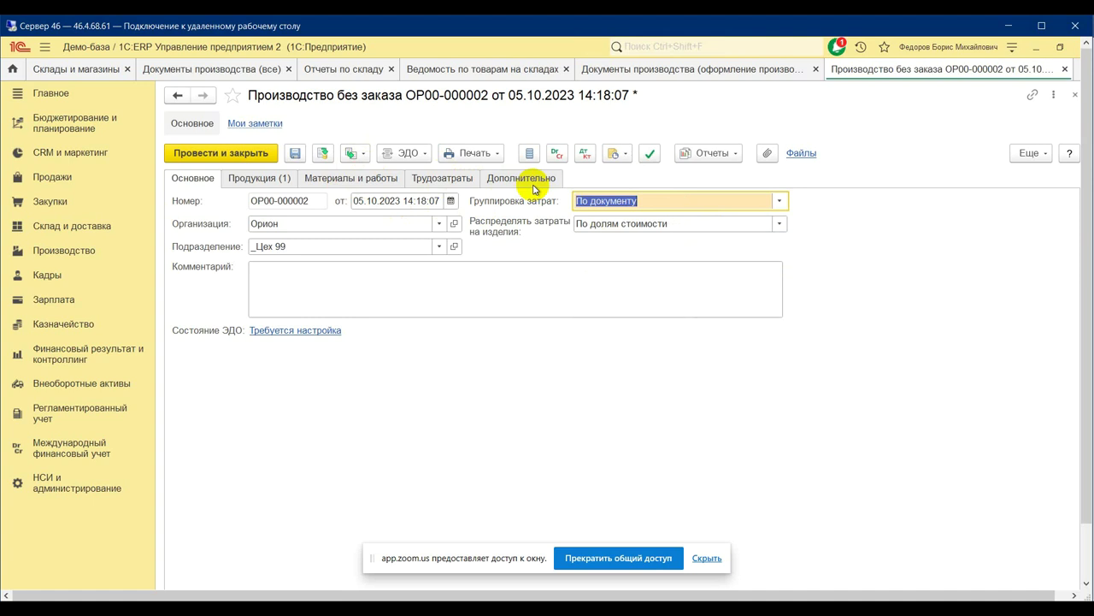
{"action": "left_click", "coordinate": [1064, 68]}
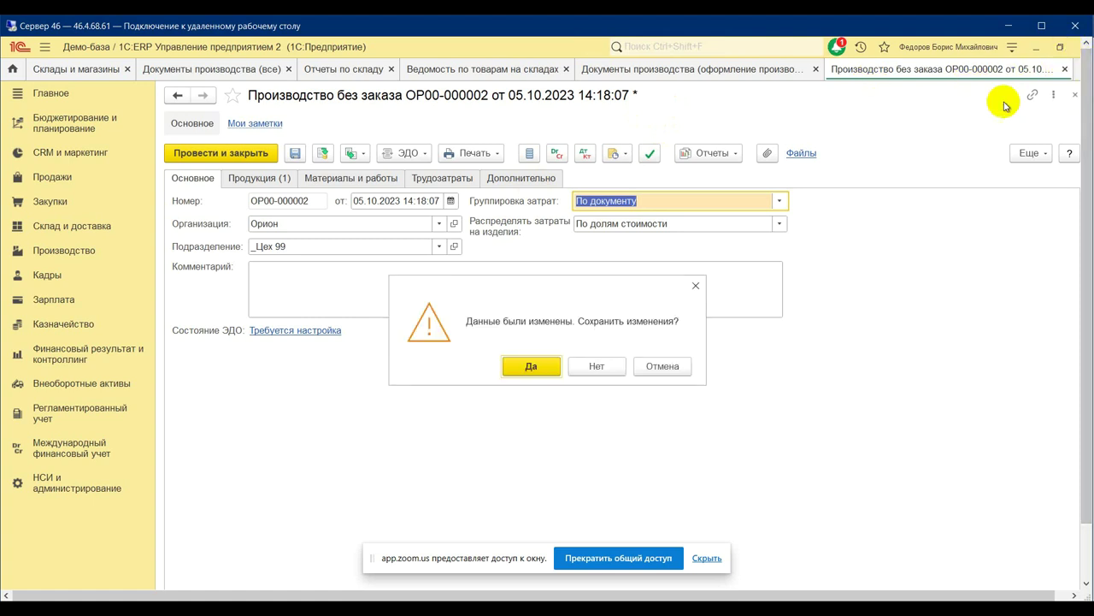
{"action": "left_click", "coordinate": [590, 365]}
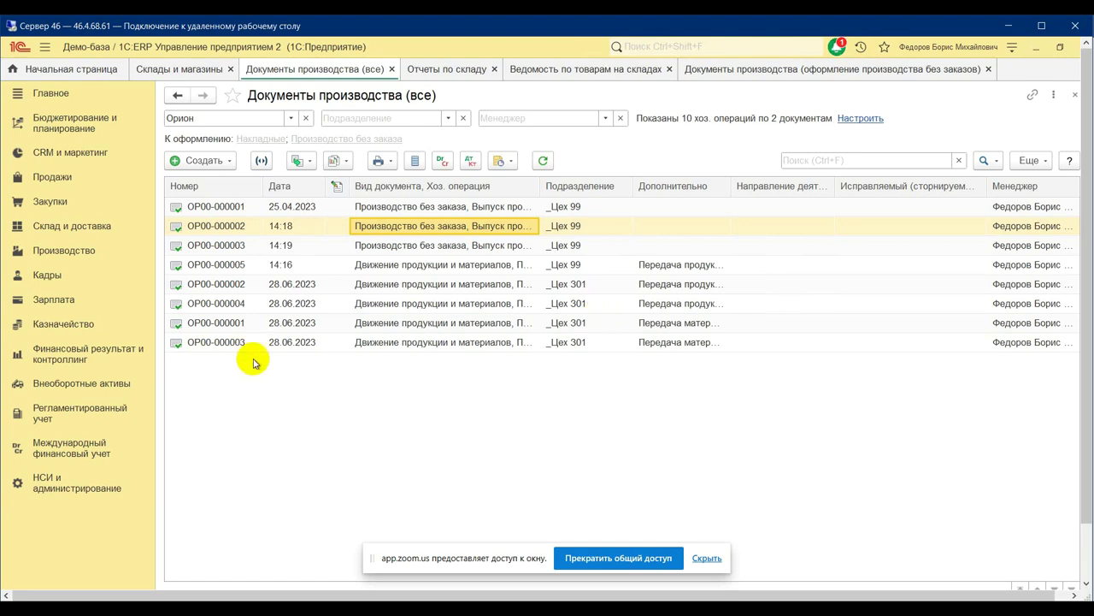
Step: In Статьи расходов under Финансовый результат и контроллинг, create an expense item with Расходы возникают set to При производстве
{"action": "left_click", "coordinate": [107, 357]}
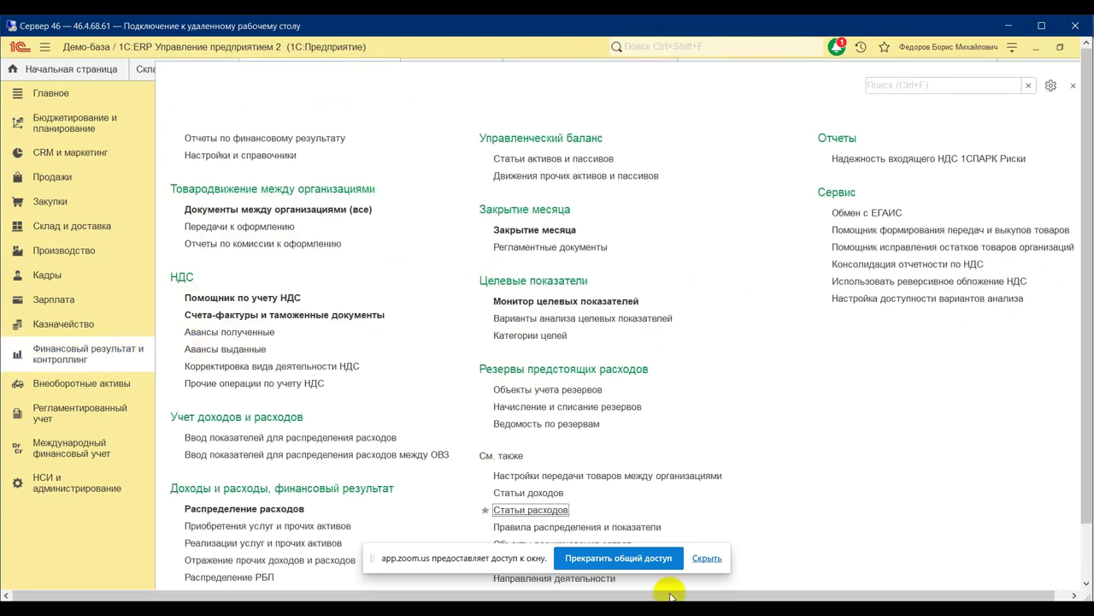
{"action": "scroll", "coordinate": [630, 506], "scroll_direction": "down", "scroll_amount": 1}
{"action": "left_click", "coordinate": [528, 501]}
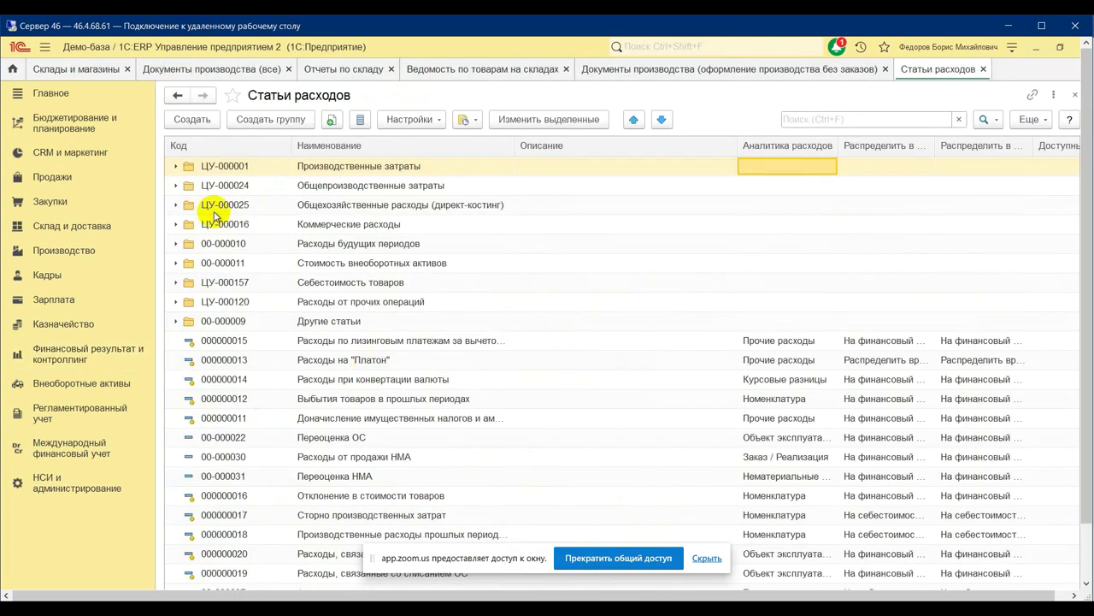
{"action": "left_click", "coordinate": [192, 122]}
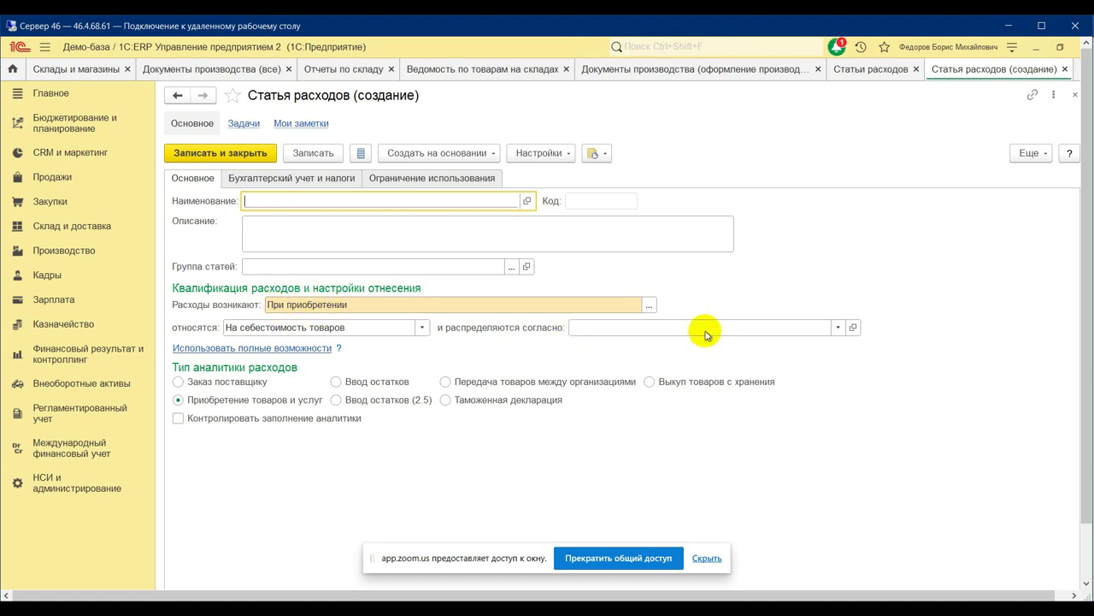
{"action": "left_click", "coordinate": [650, 305]}
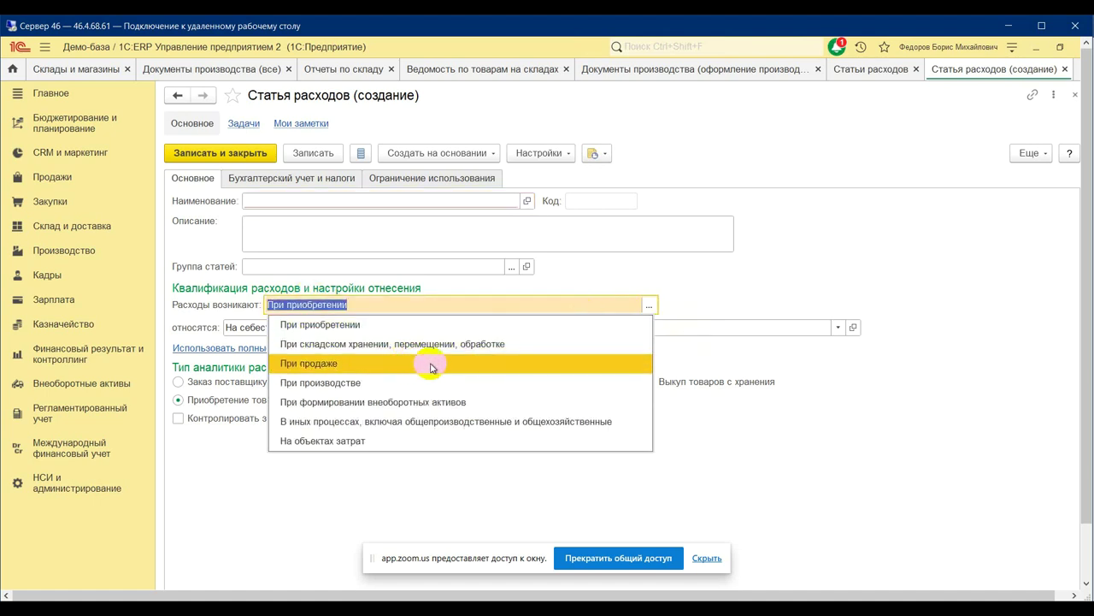
{"action": "left_click", "coordinate": [384, 382]}
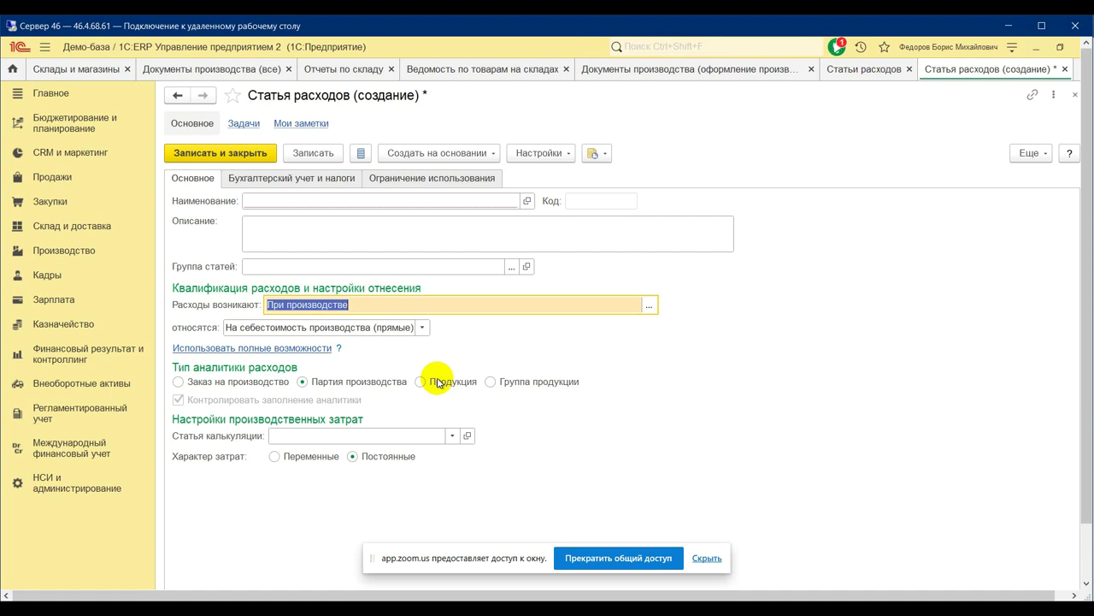
{"action": "left_click", "coordinate": [79, 226]}
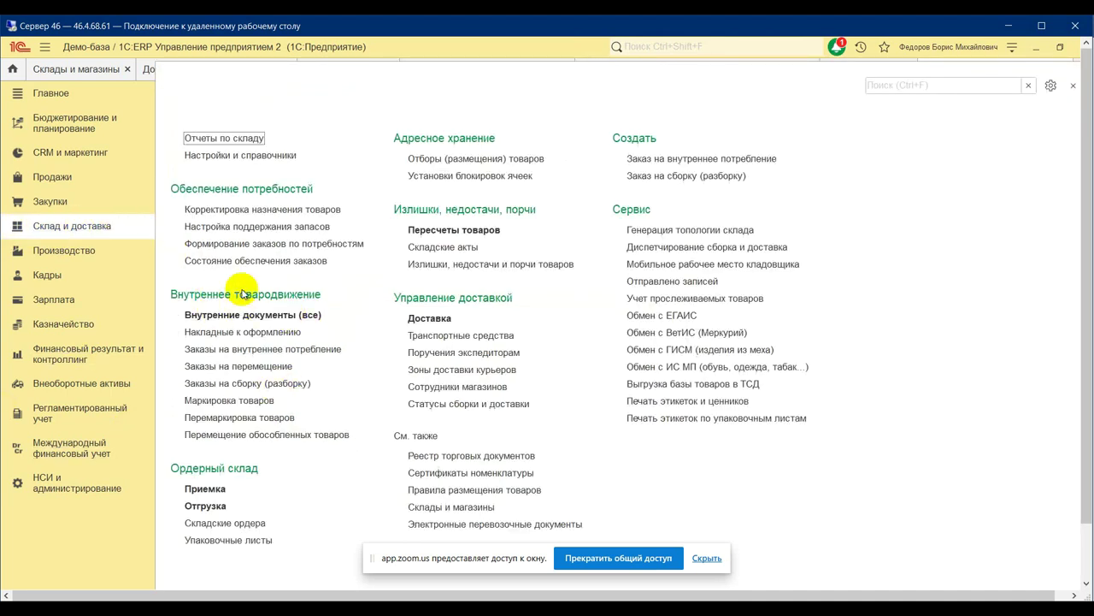
{"action": "left_click", "coordinate": [258, 316]}
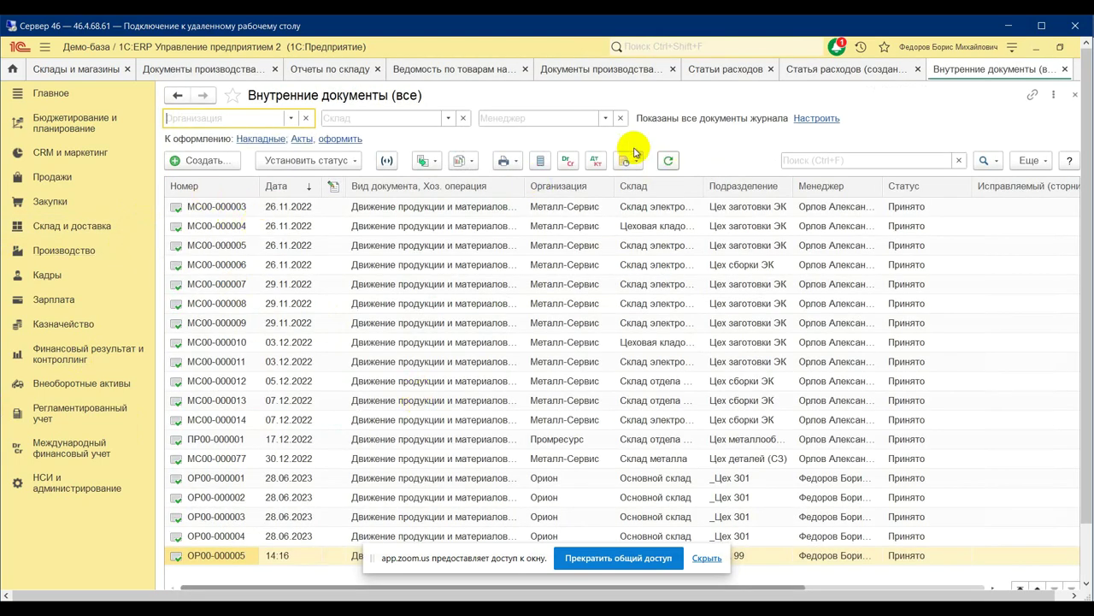
{"action": "left_click", "coordinate": [834, 67]}
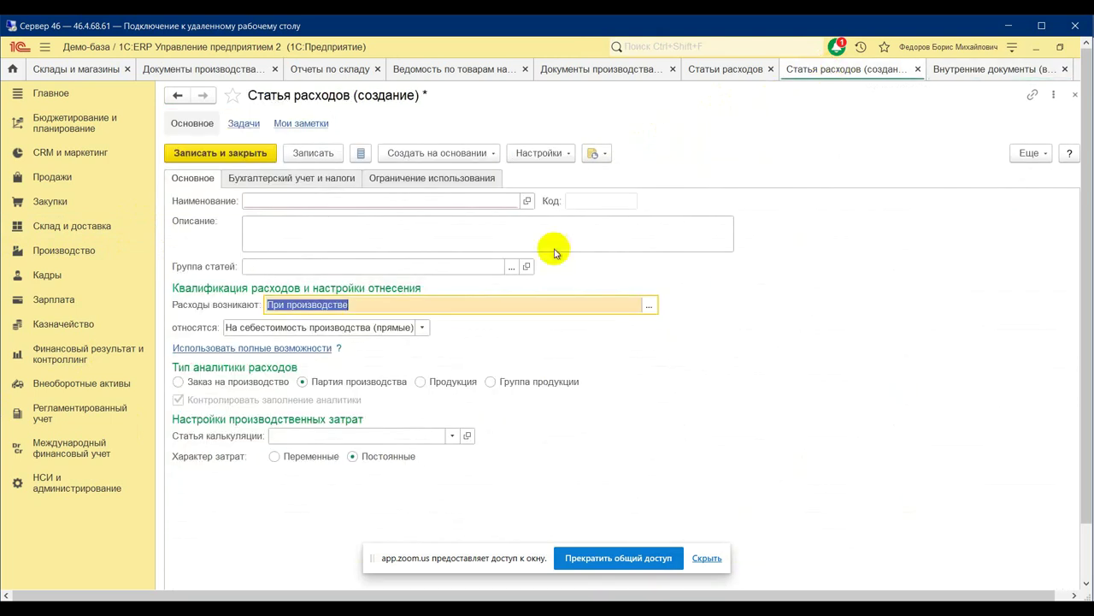
Step: Name the new expense item Списание ТМЦ на произв.партии and check its allocation options, keeping На себестоимость производства (прямые)
{"action": "left_click", "coordinate": [283, 199]}
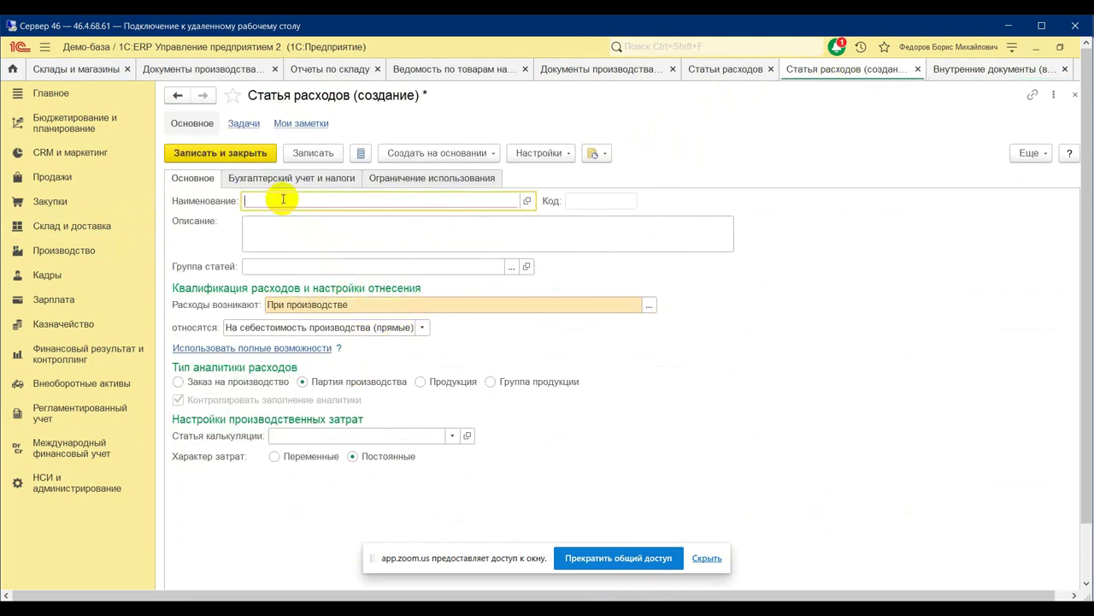
{"action": "type", "text": "Списание ТМЦ на произв.партии"}
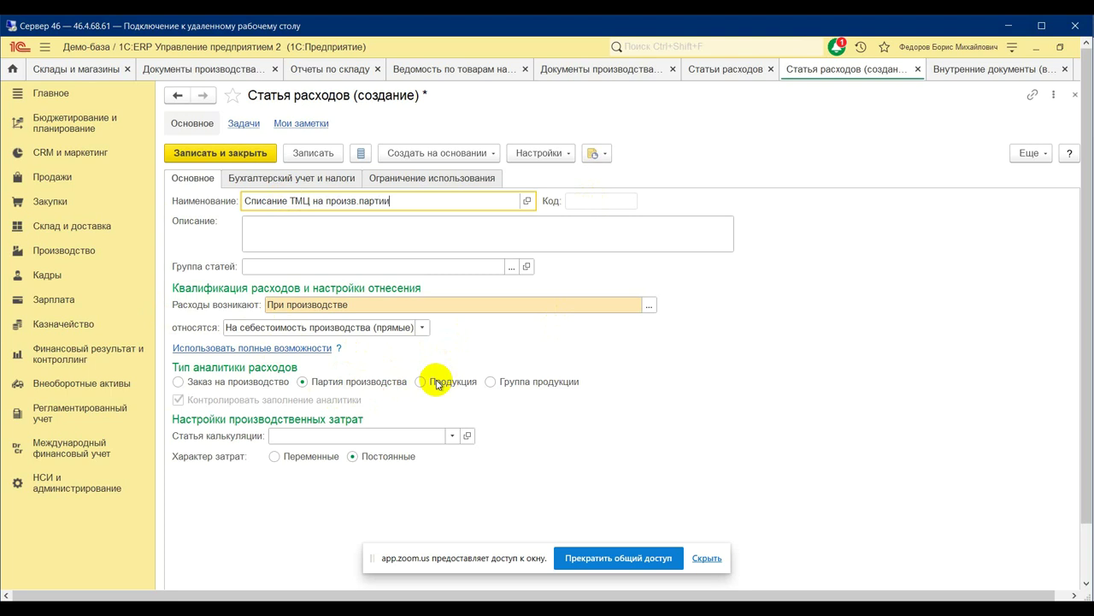
{"action": "left_click", "coordinate": [420, 327]}
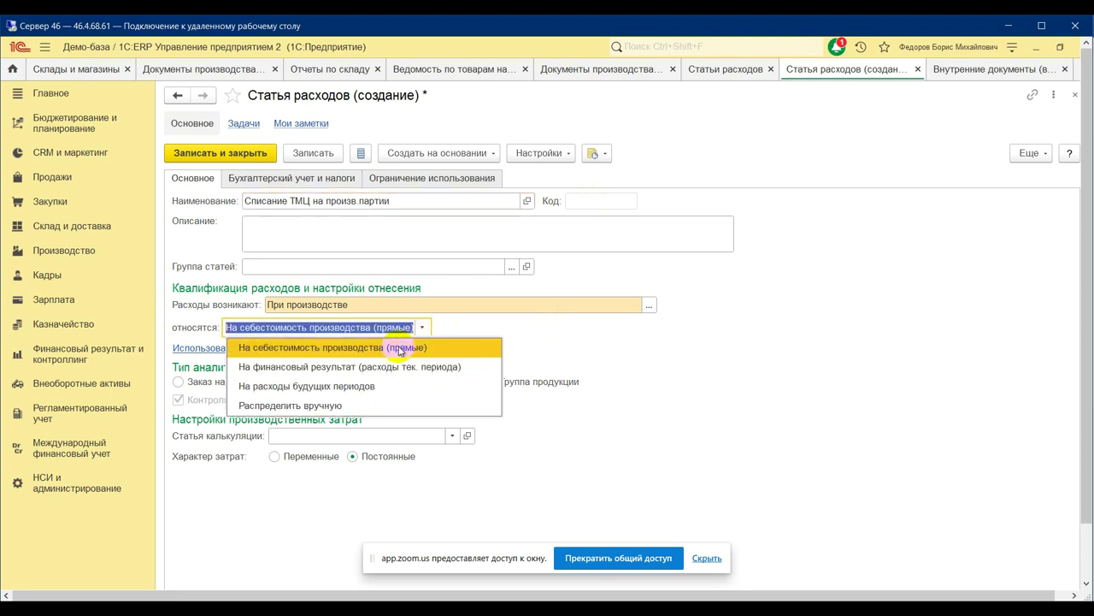
{"action": "left_click", "coordinate": [554, 324]}
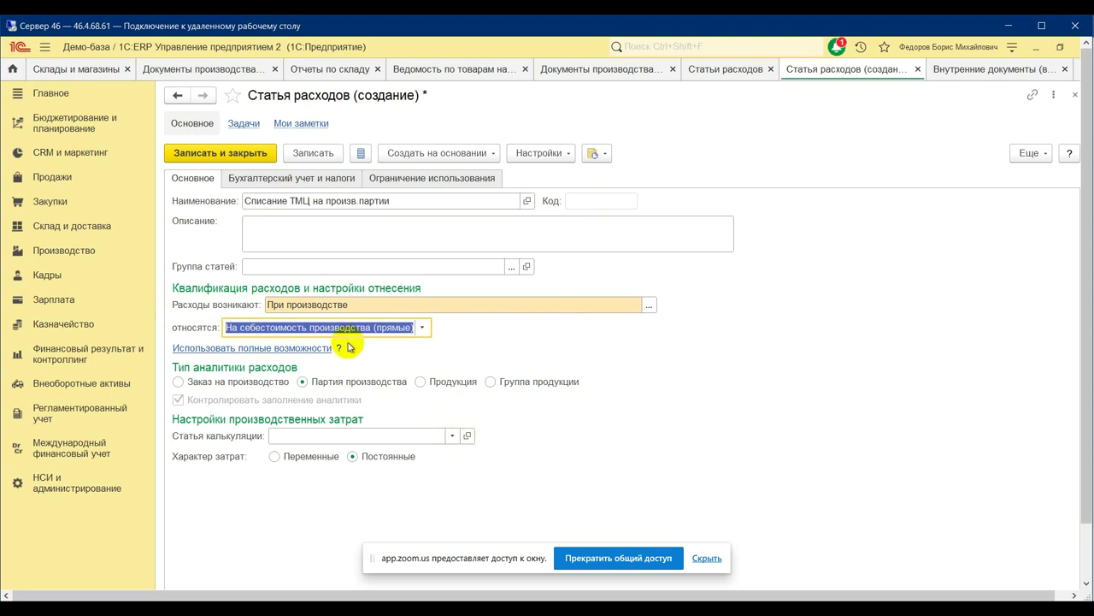
Step: Set the expense item's Вид расхода по основной деятельности to Прочие расходы, then save and close it
{"action": "left_click", "coordinate": [331, 180]}
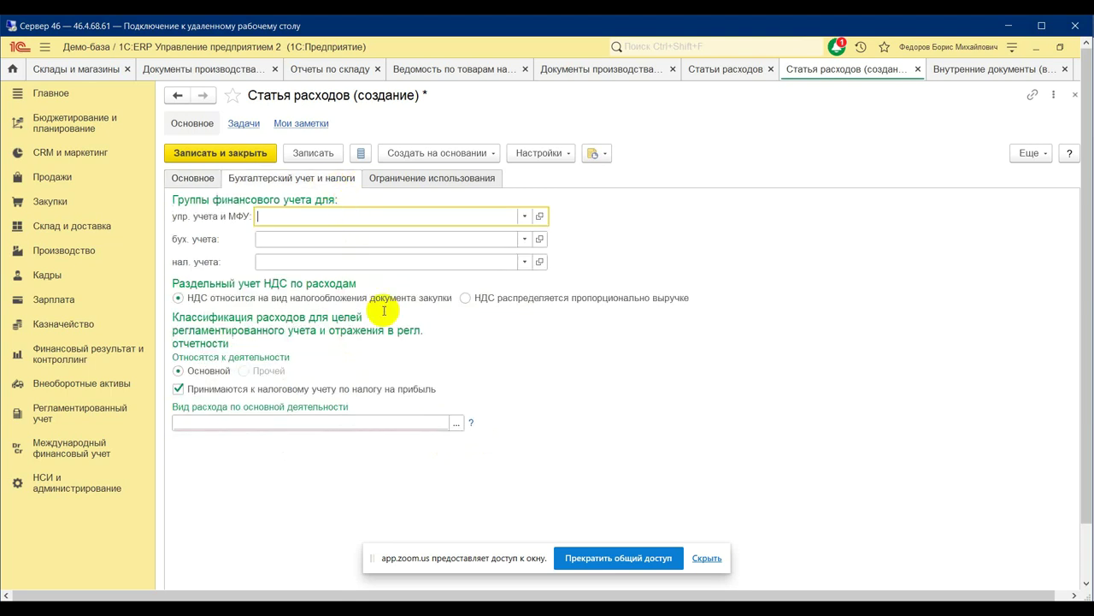
{"action": "left_click", "coordinate": [389, 423]}
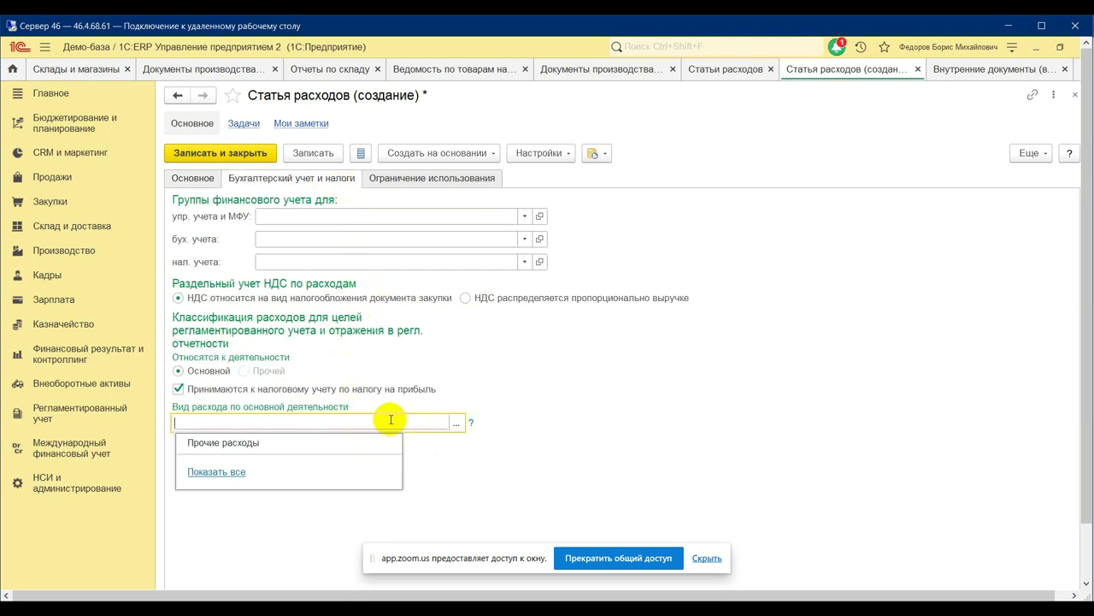
{"action": "left_click", "coordinate": [231, 442]}
{"action": "left_click", "coordinate": [229, 156]}
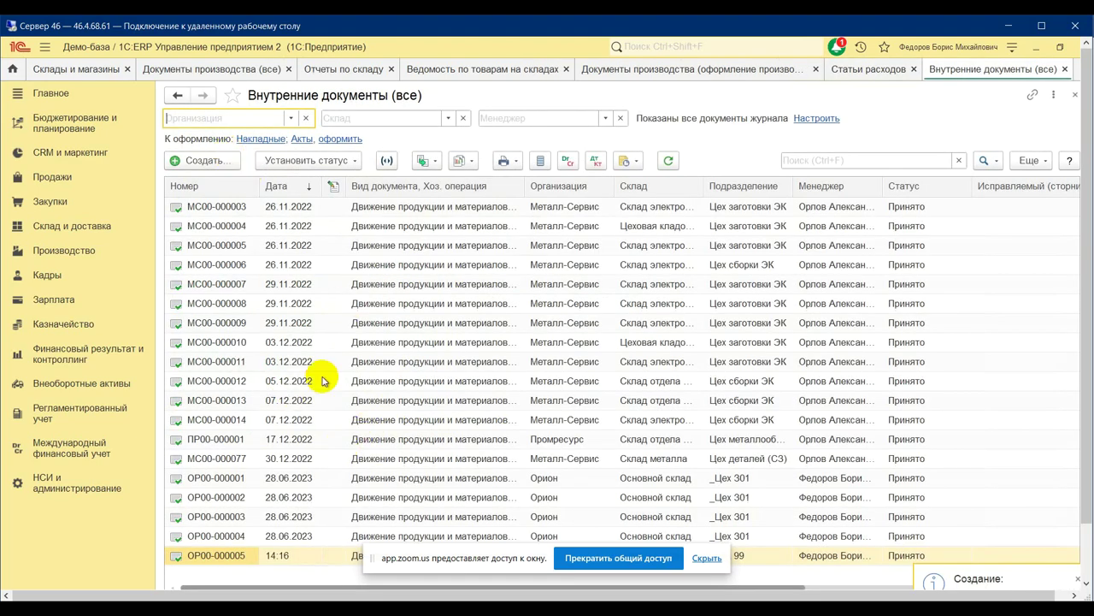
Step: From Внутренние документы (все), create an Внутреннее потребление document with the Списание на расходы operation
{"action": "left_click", "coordinate": [75, 227]}
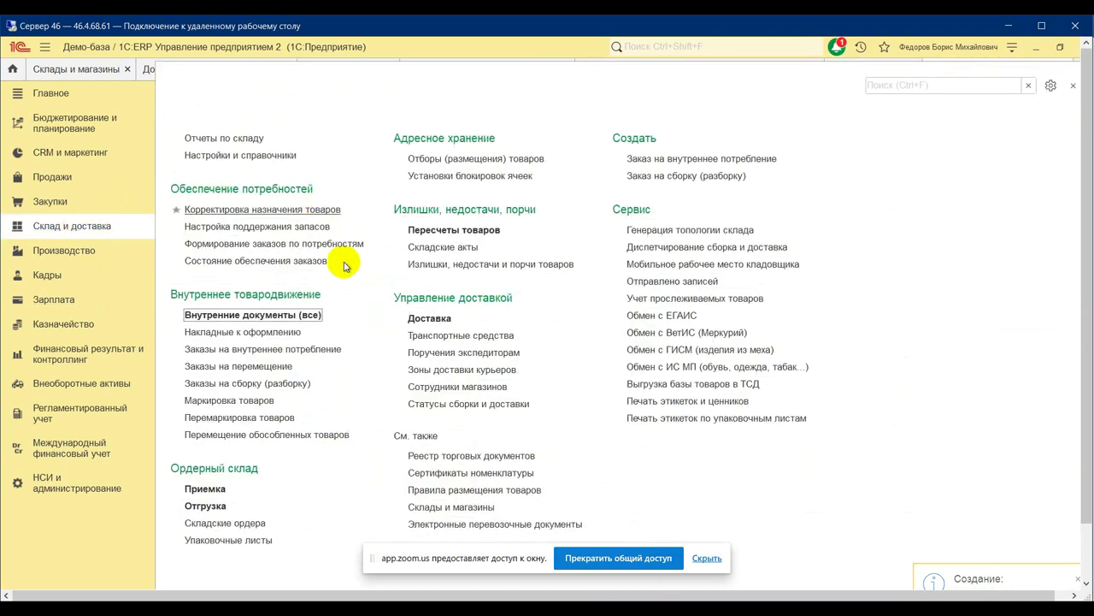
{"action": "left_click", "coordinate": [284, 319]}
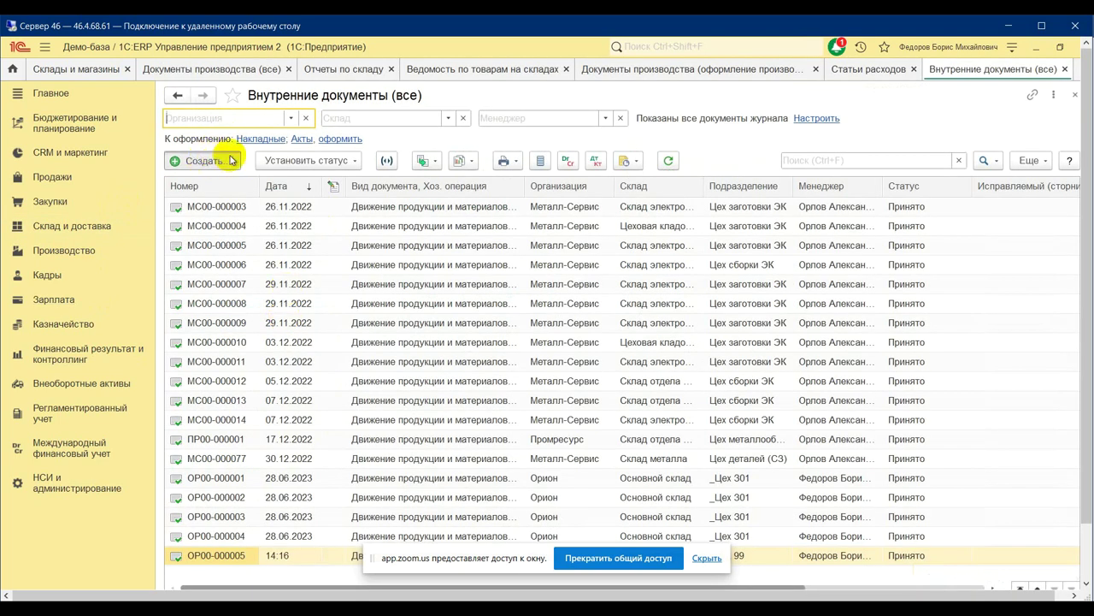
{"action": "left_click", "coordinate": [220, 159]}
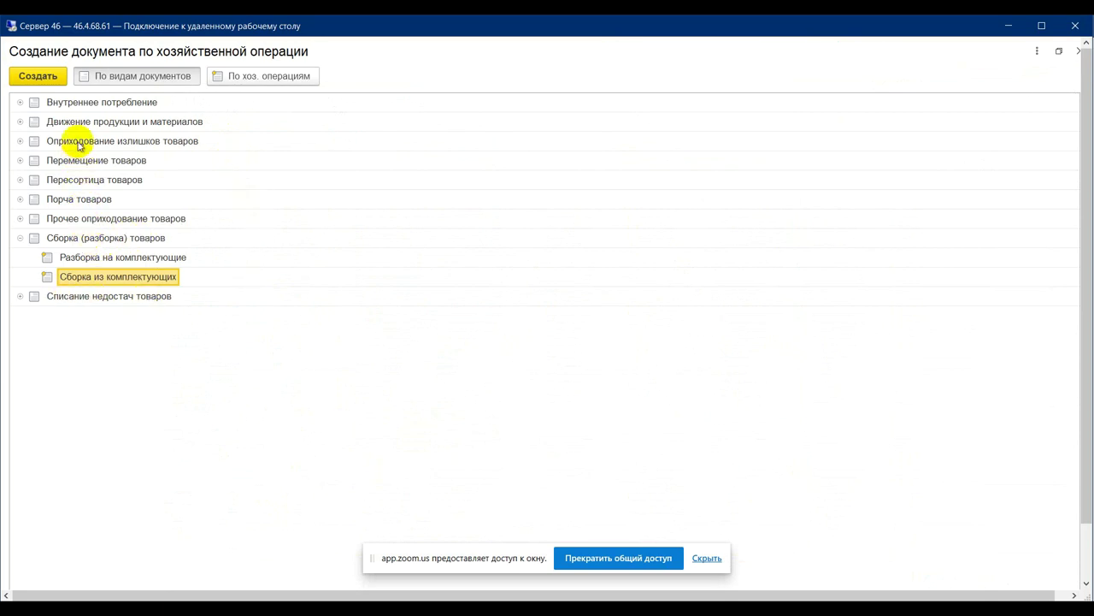
{"action": "double_click", "coordinate": [75, 105]}
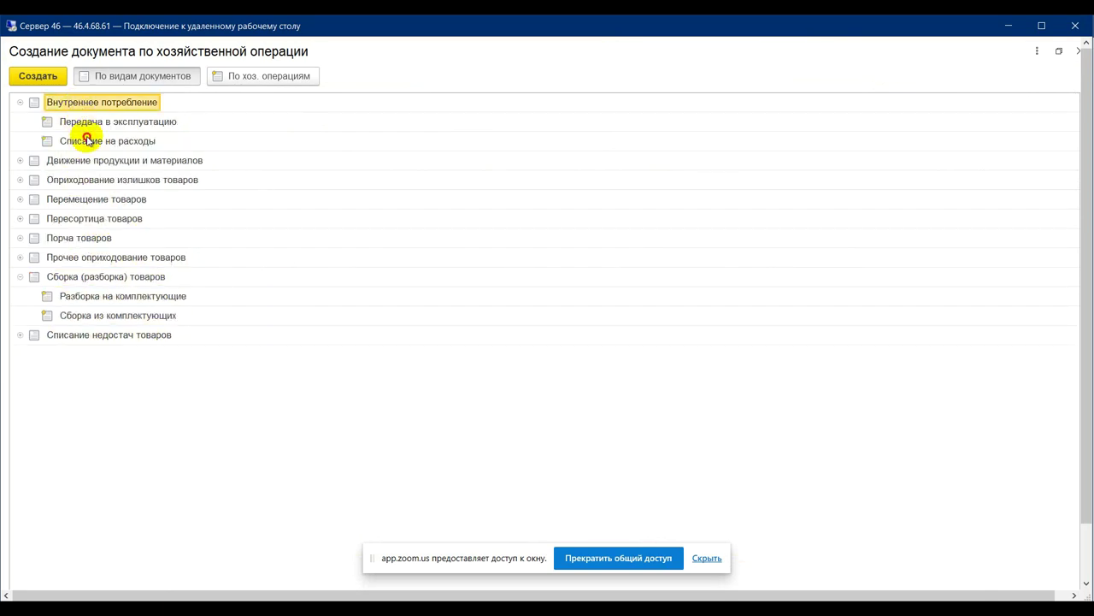
{"action": "double_click", "coordinate": [91, 139]}
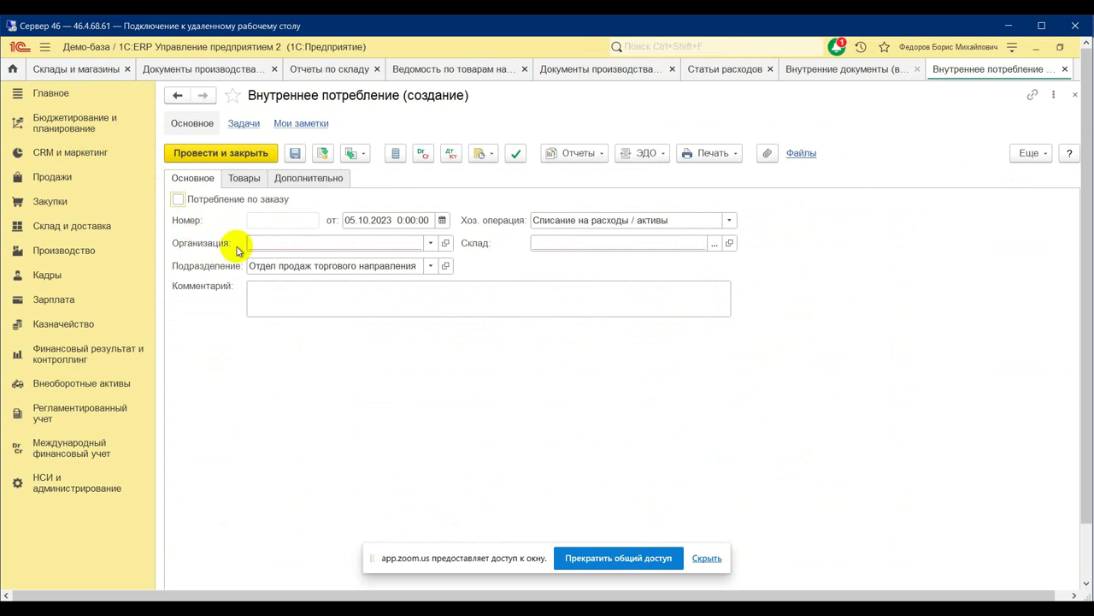
Step: Set the document's Организация to Орион, Подразделение to _Цех 99 and Склад to Основной склад
{"action": "left_click", "coordinate": [282, 241]}
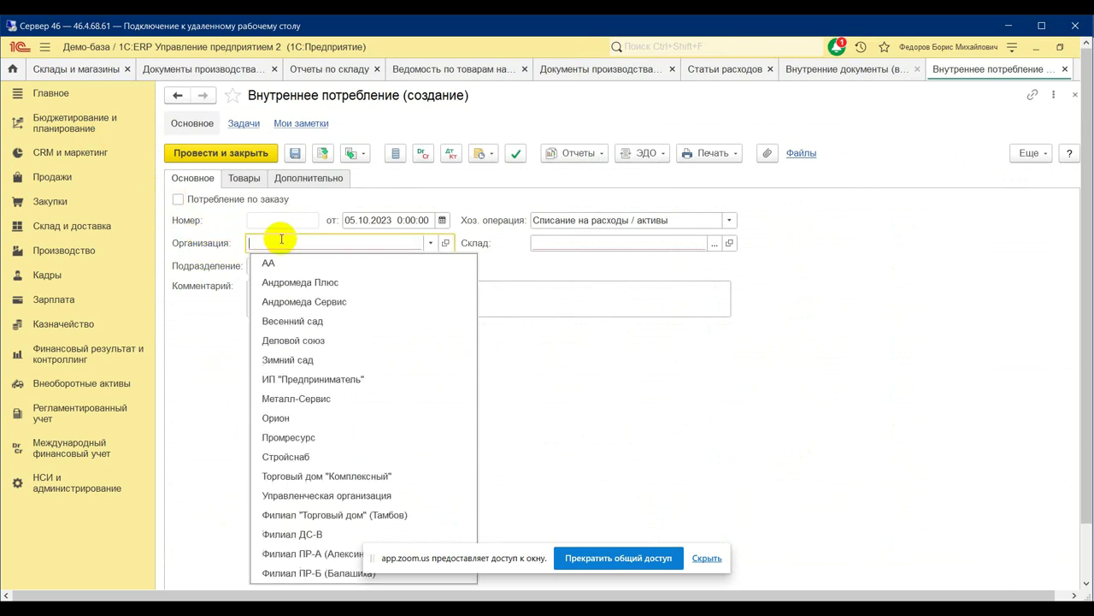
{"action": "left_click", "coordinate": [303, 419]}
{"action": "left_click", "coordinate": [337, 265]}
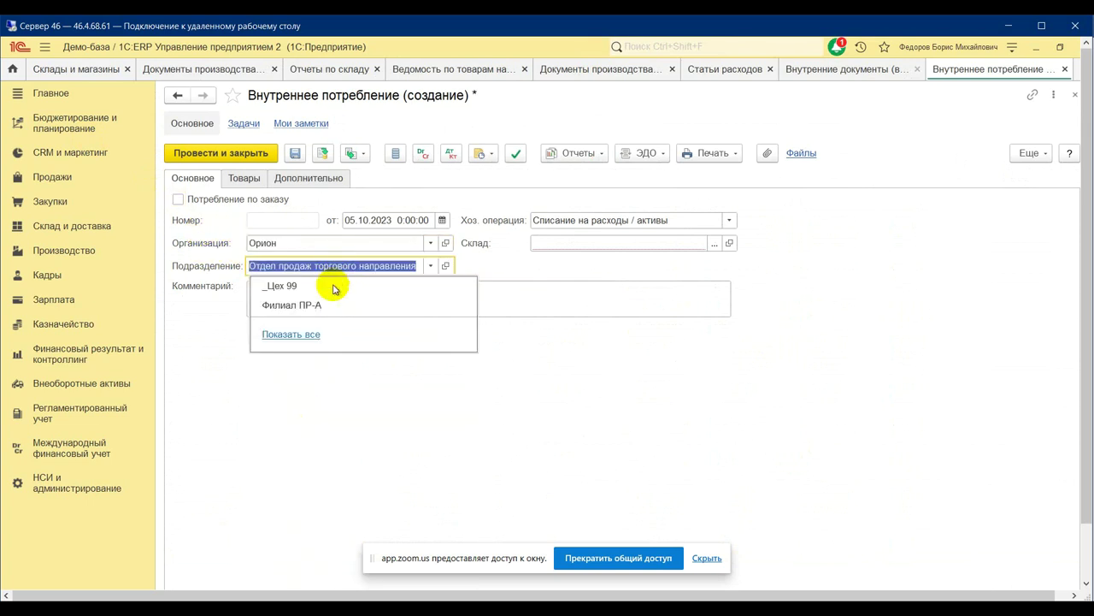
{"action": "left_click", "coordinate": [372, 284]}
{"action": "left_click", "coordinate": [541, 242]}
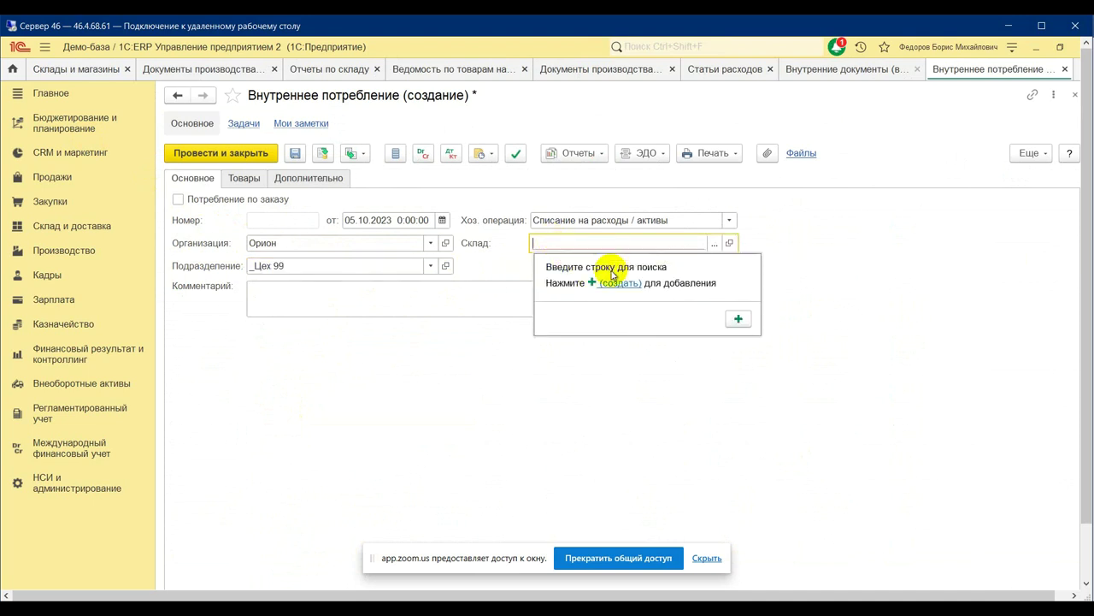
{"action": "left_click", "coordinate": [709, 245]}
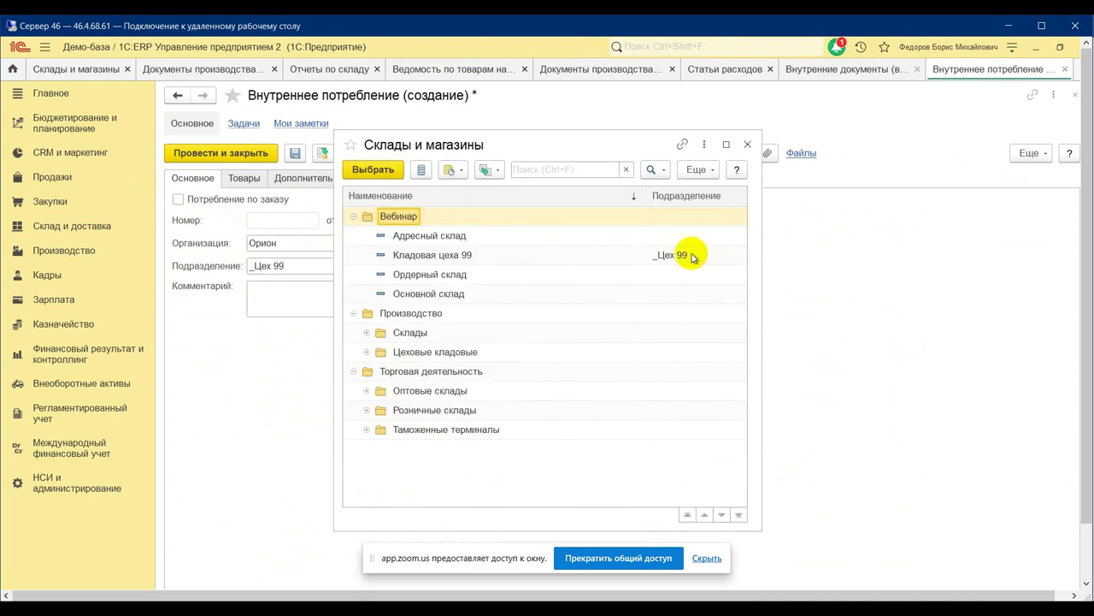
{"action": "double_click", "coordinate": [423, 293]}
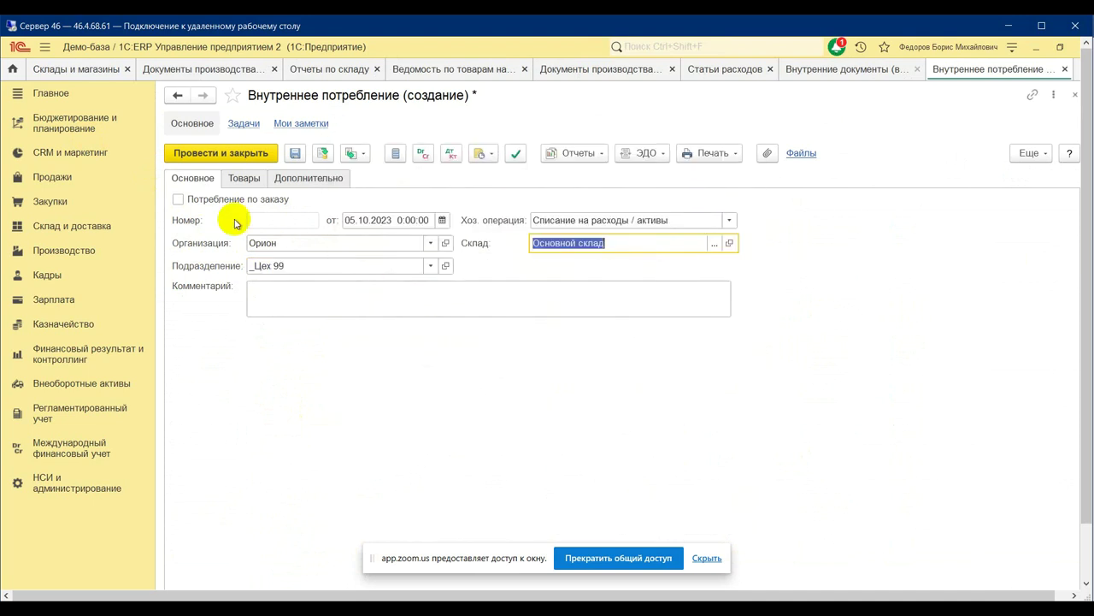
Step: Add the item Отивердитель to the document's goods with quantity 5 and the write-off item Списание ТМЦ на произв.партии
{"action": "left_click", "coordinate": [239, 180]}
{"action": "left_click", "coordinate": [186, 202]}
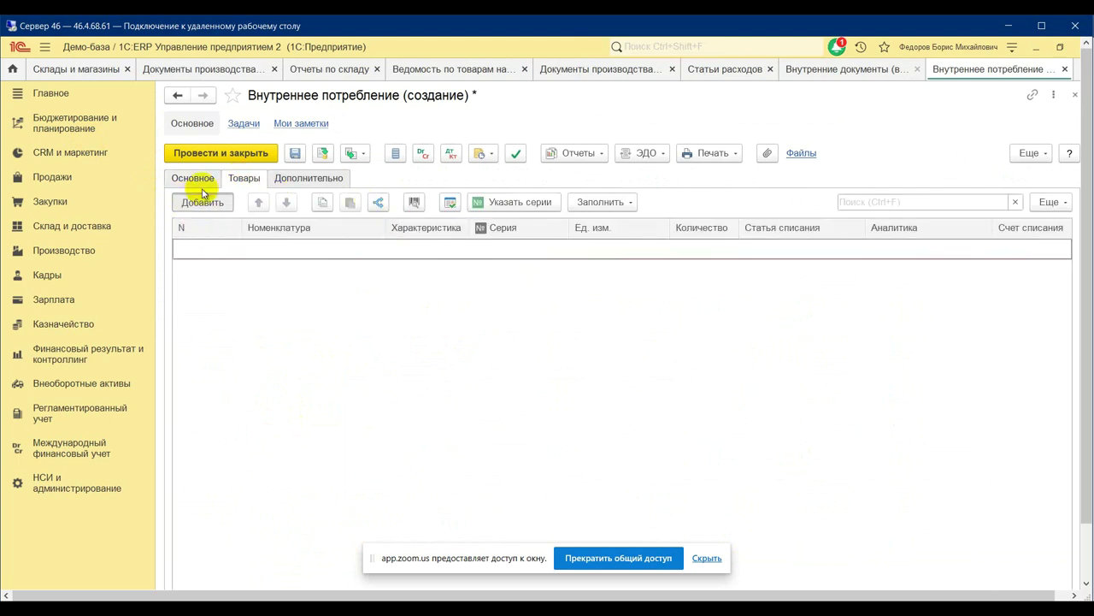
{"action": "left_click", "coordinate": [304, 288]}
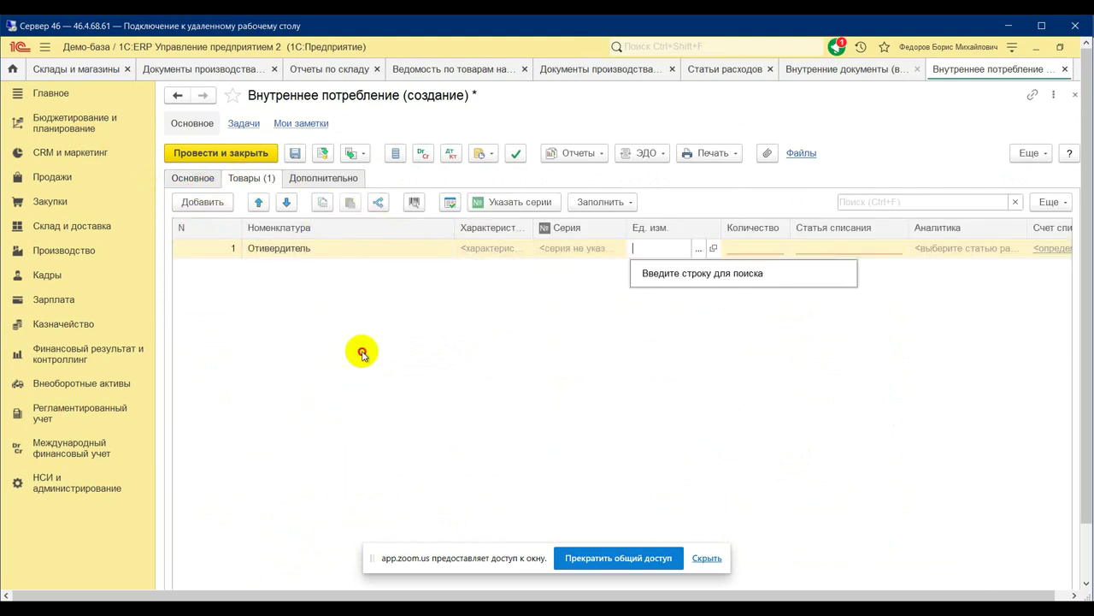
{"action": "left_click", "coordinate": [759, 247]}
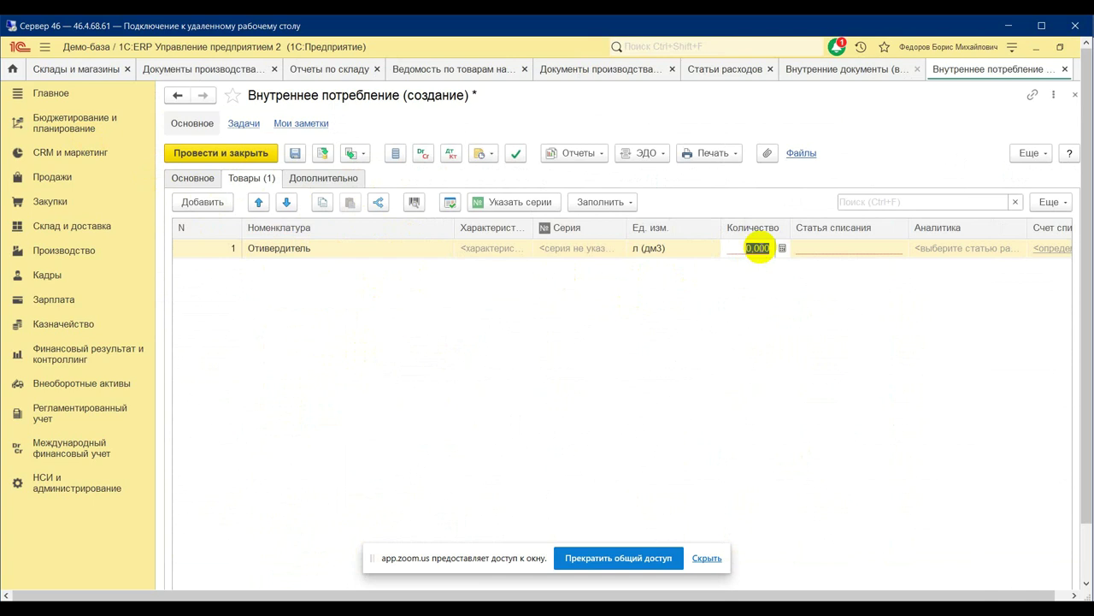
{"action": "type", "text": "5"}
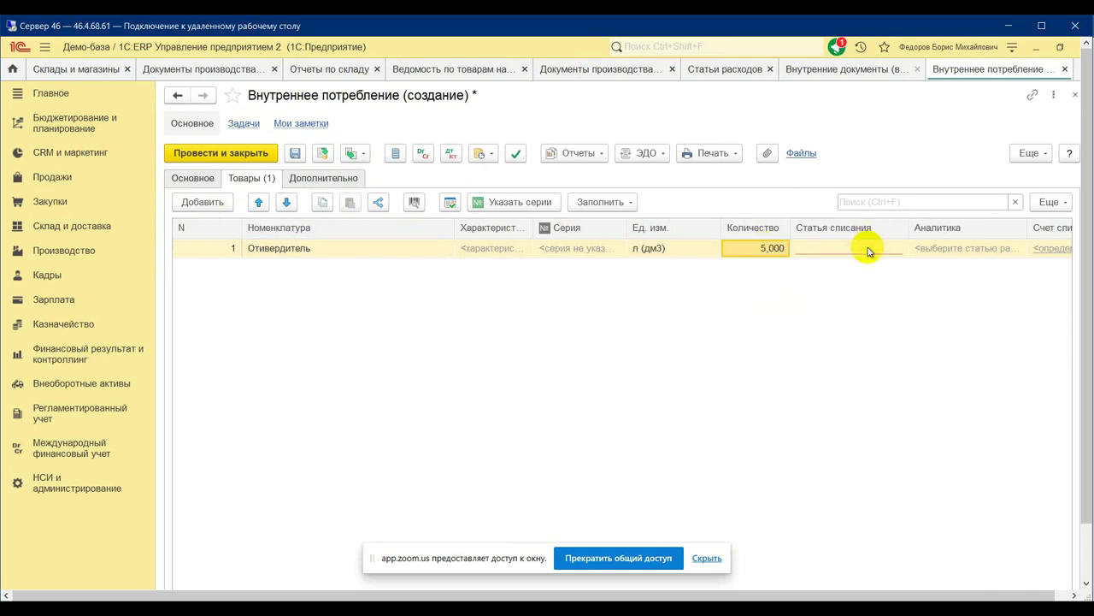
{"action": "left_click", "coordinate": [867, 248]}
{"action": "type", "text": "спис"}
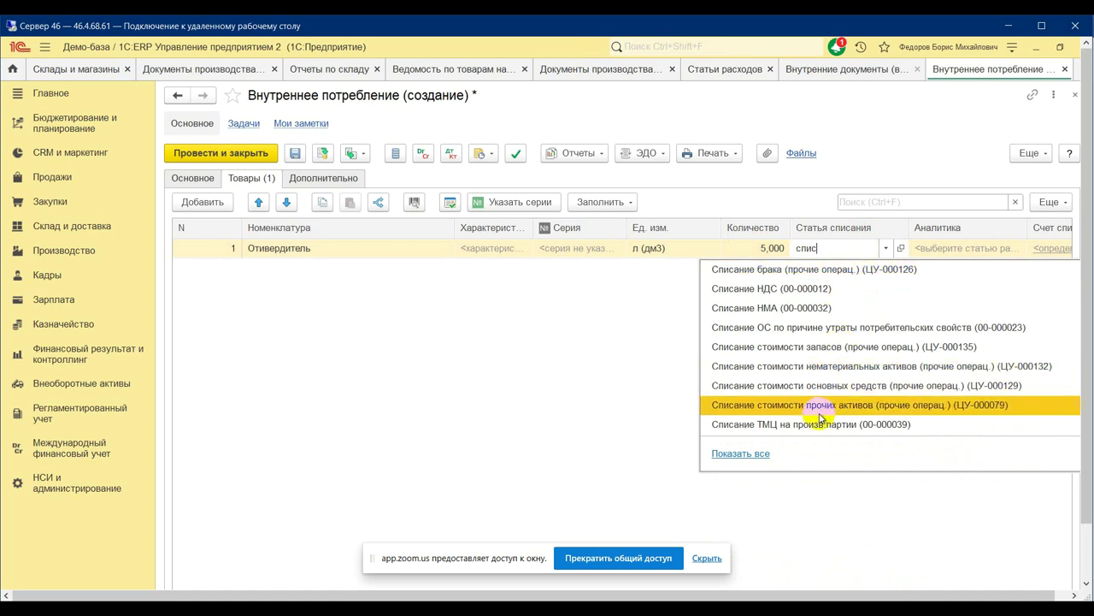
{"action": "left_click", "coordinate": [774, 424]}
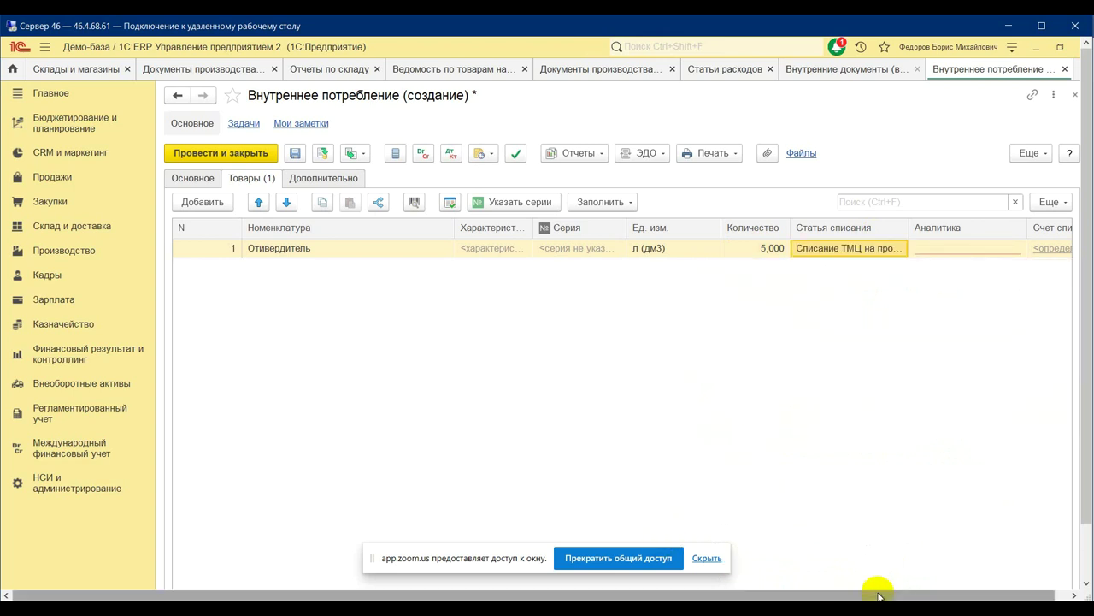
Step: Set the goods line's Аналитика to the Орион production batch with the cost group Изделие 001
{"action": "left_click", "coordinate": [961, 249]}
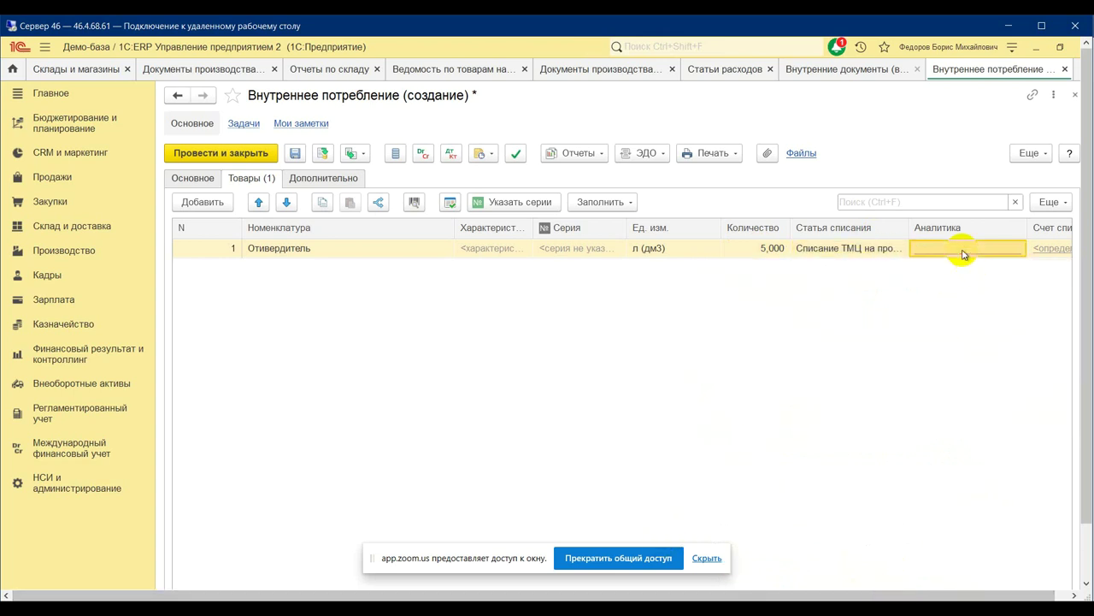
{"action": "left_click", "coordinate": [1005, 248]}
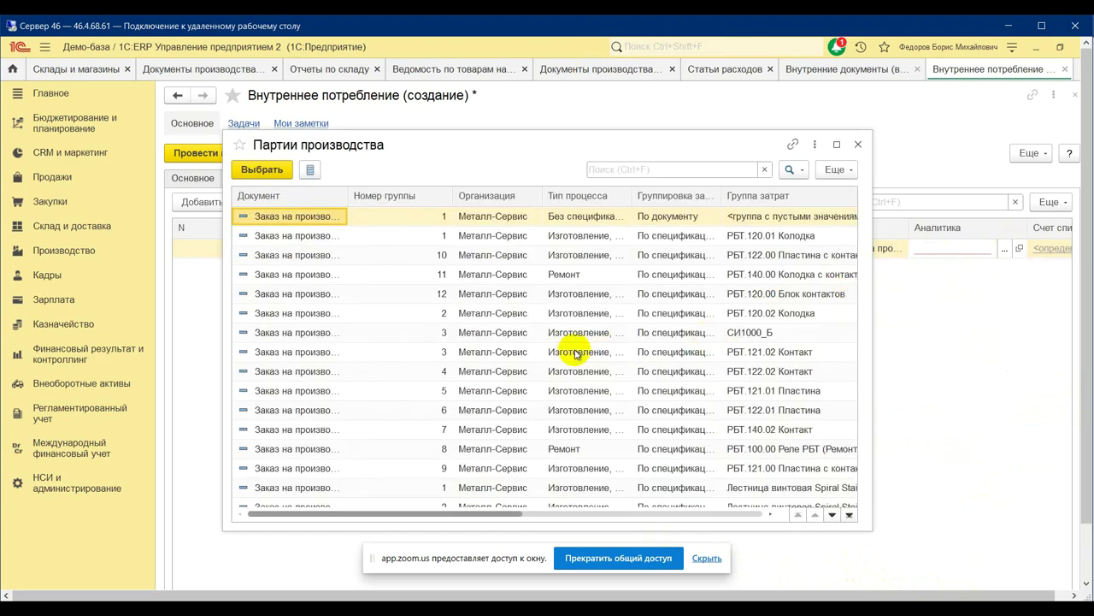
{"action": "scroll", "coordinate": [590, 352], "scroll_direction": "down", "scroll_amount": 10}
{"action": "scroll", "coordinate": [562, 365], "scroll_direction": "down", "scroll_amount": 10}
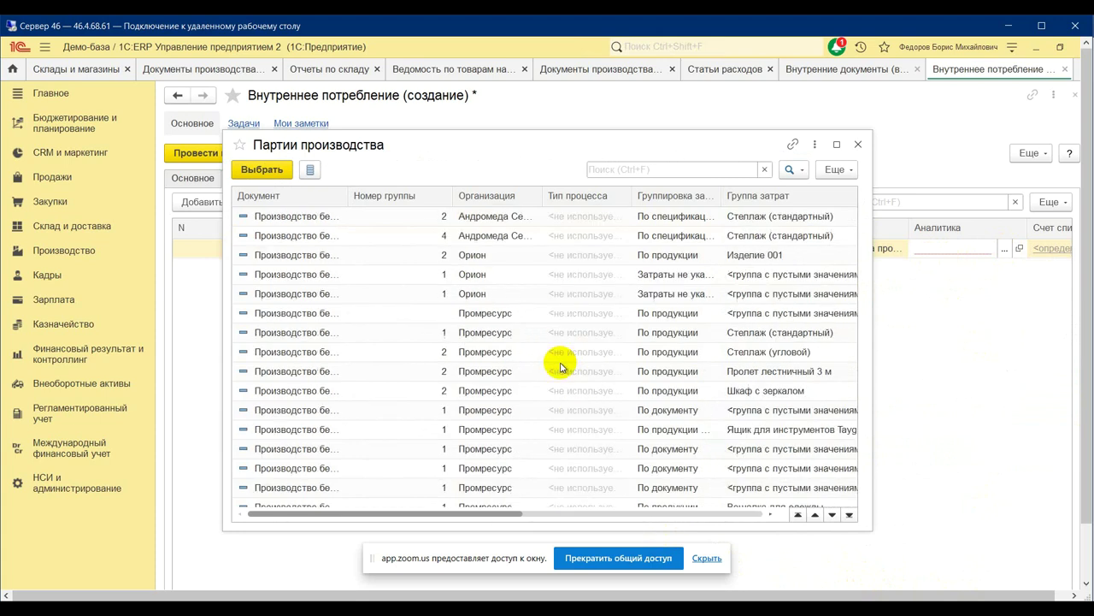
{"action": "scroll", "coordinate": [561, 365], "scroll_direction": "down", "scroll_amount": 5}
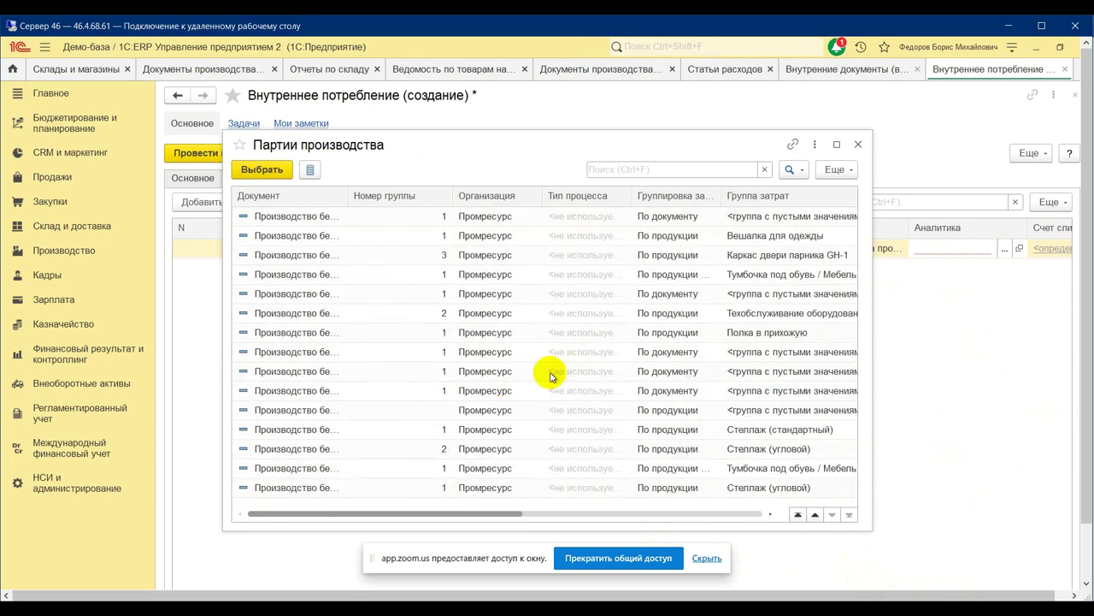
{"action": "scroll", "coordinate": [619, 365], "scroll_direction": "up", "scroll_amount": 2}
{"action": "scroll", "coordinate": [619, 366], "scroll_direction": "up", "scroll_amount": 2}
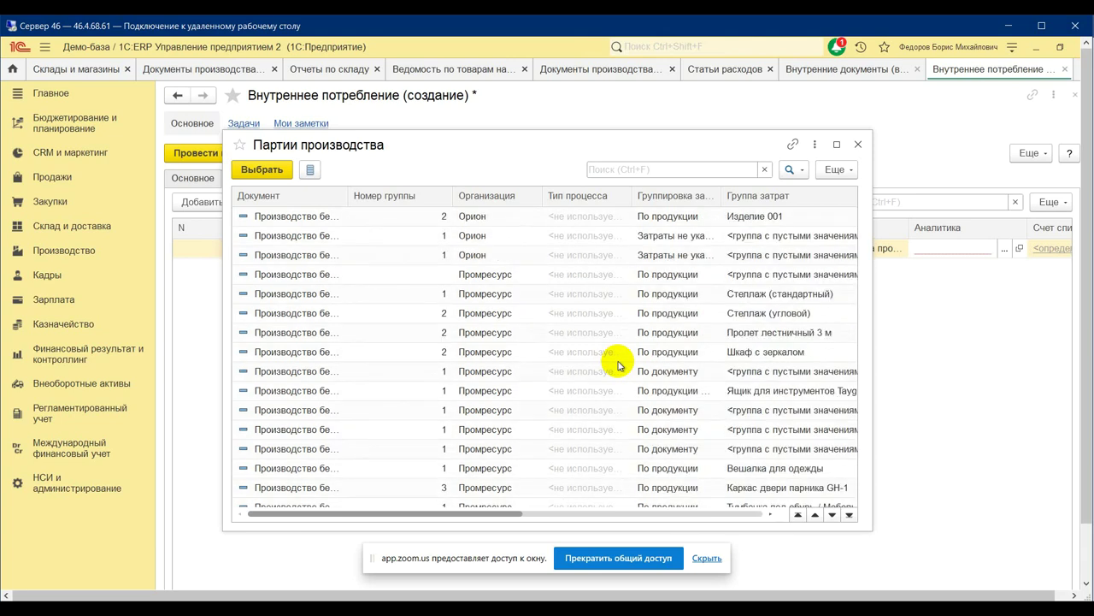
{"action": "scroll", "coordinate": [619, 365], "scroll_direction": "up", "scroll_amount": 1}
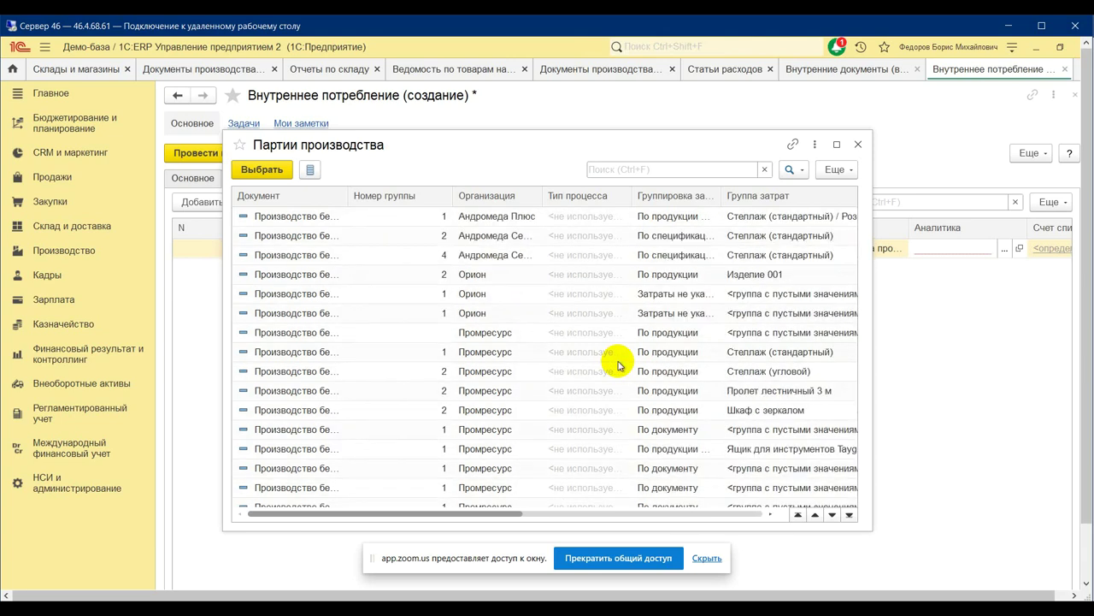
{"action": "double_click", "coordinate": [764, 275]}
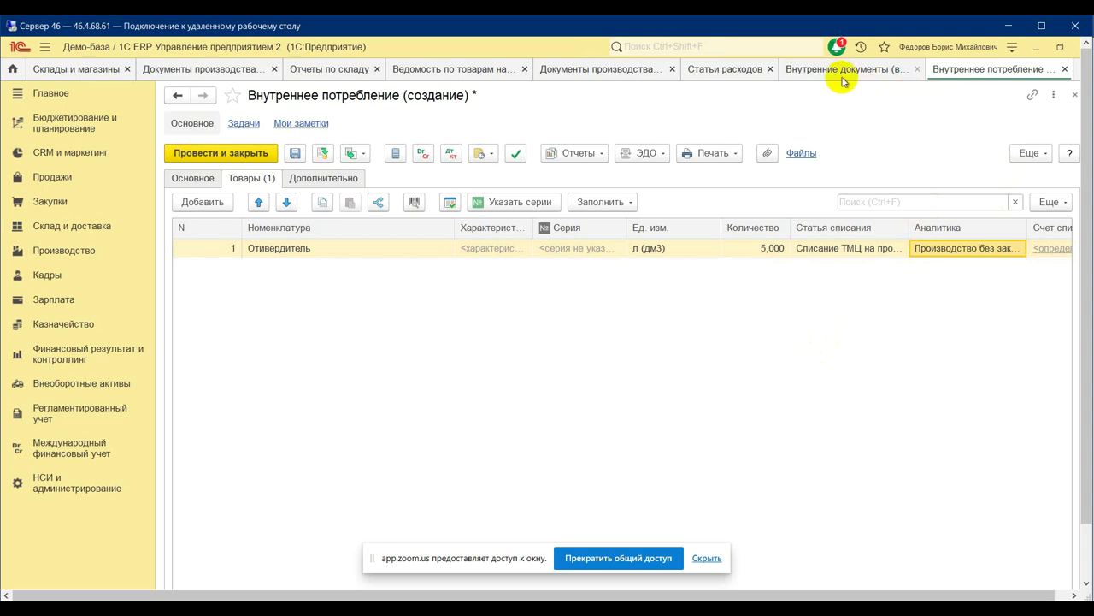
Step: Start a new expense item arising В иных процессах, включая общепроизводственные и общехозяйственные, and allocate it На себестоимость производства (распределяемые)
{"action": "left_click", "coordinate": [749, 70]}
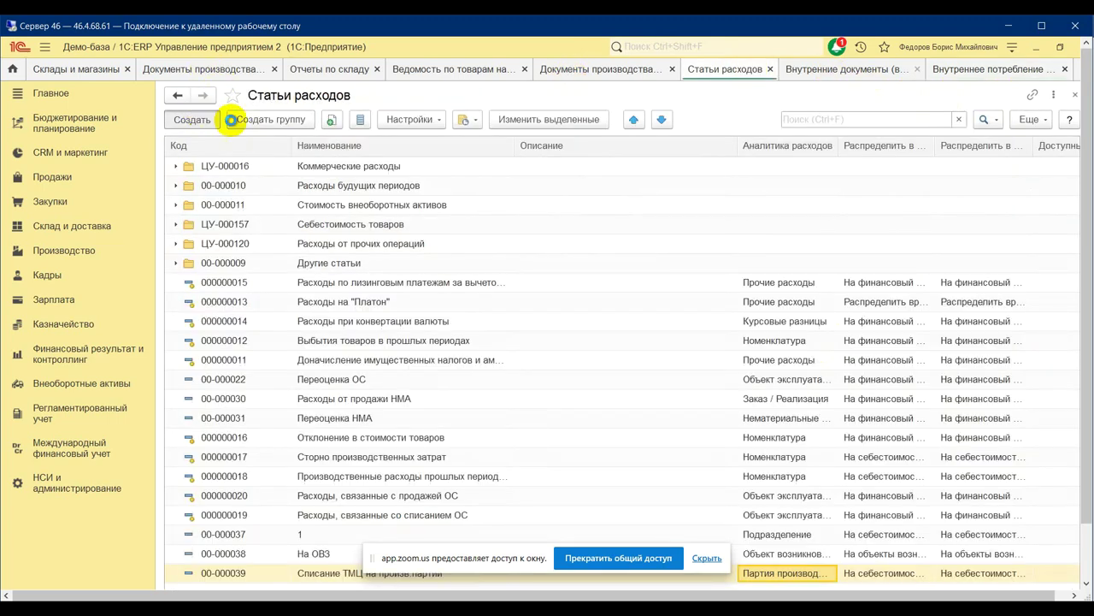
{"action": "left_click", "coordinate": [193, 117]}
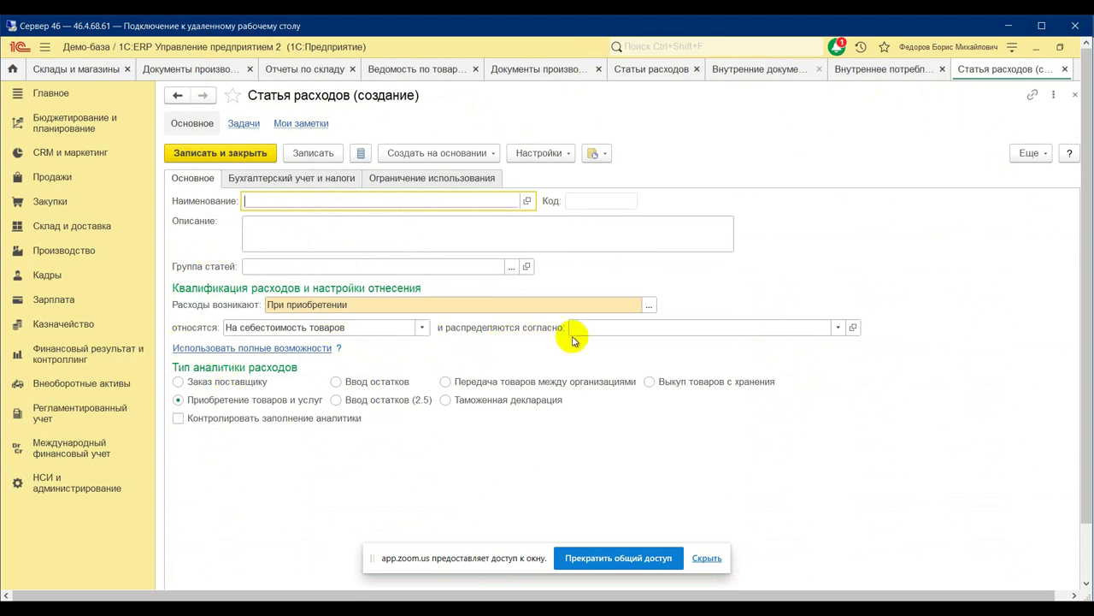
{"action": "left_click", "coordinate": [409, 302]}
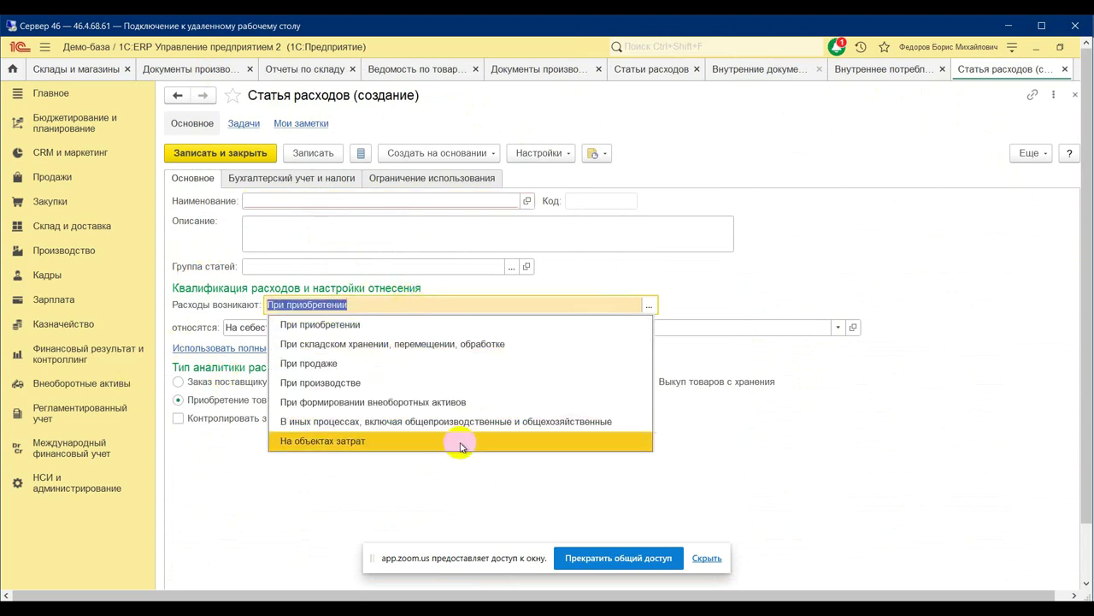
{"action": "left_click", "coordinate": [399, 423]}
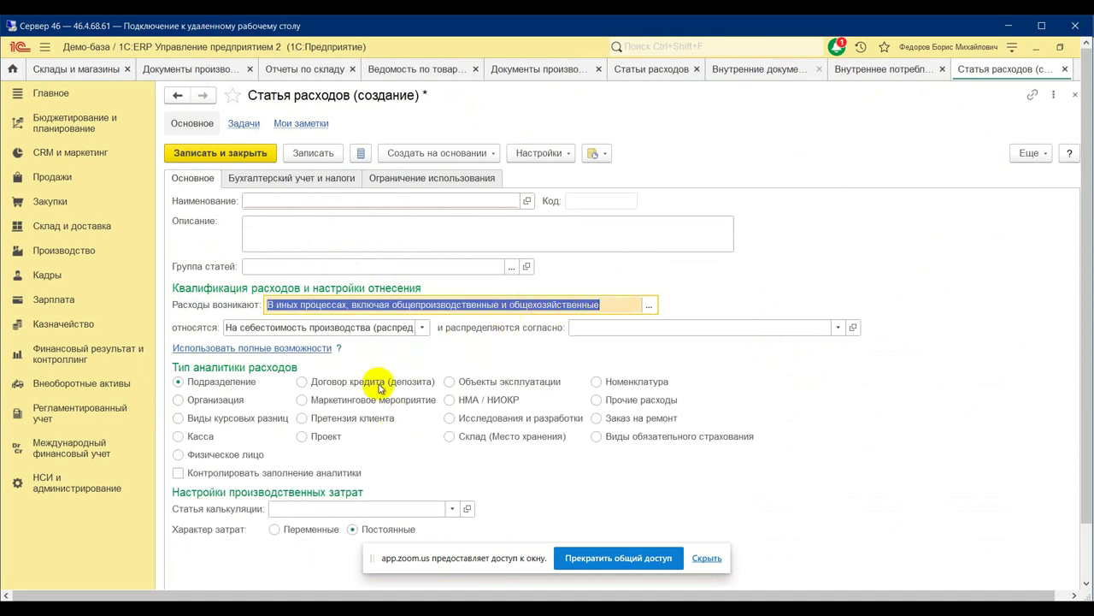
{"action": "left_click", "coordinate": [380, 327]}
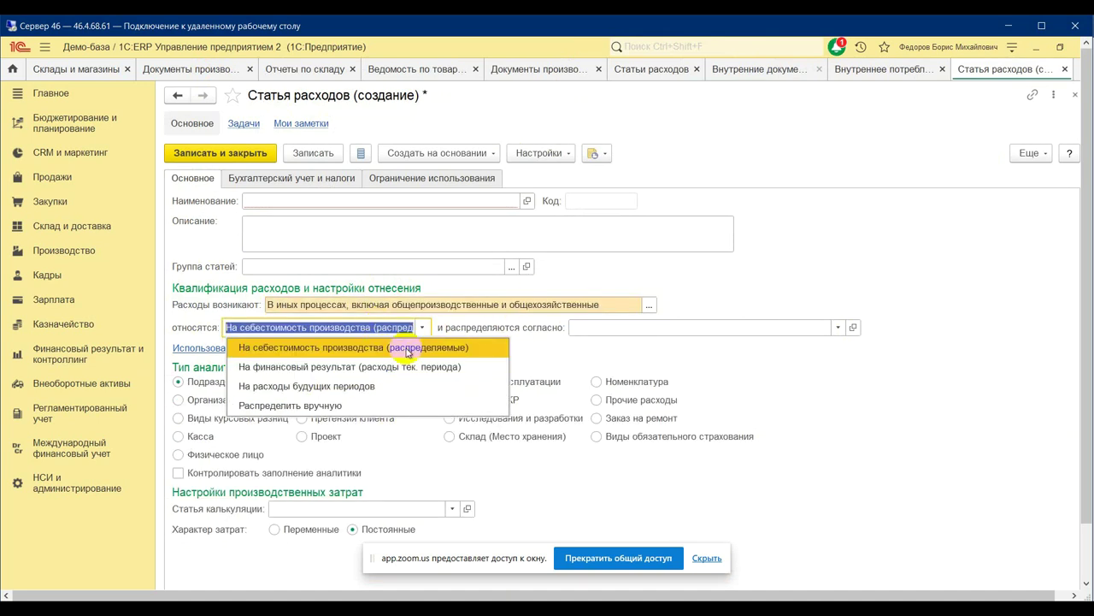
{"action": "left_click", "coordinate": [441, 356]}
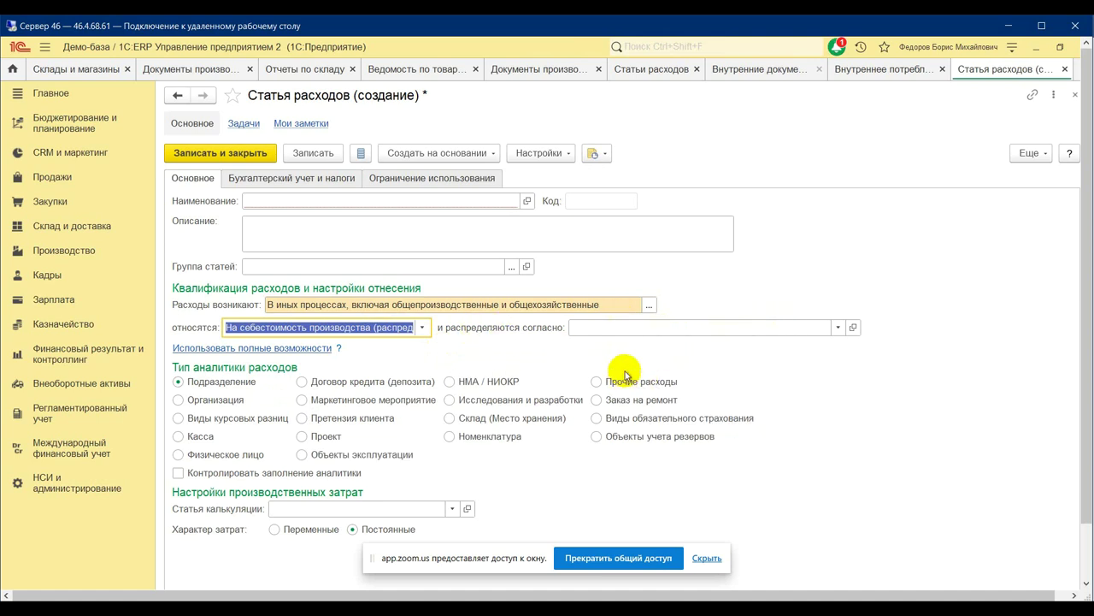
Step: Start a new expense allocation rule for the item, enable allocation На партии по правилу, and close the rule without saving
{"action": "left_click", "coordinate": [834, 328]}
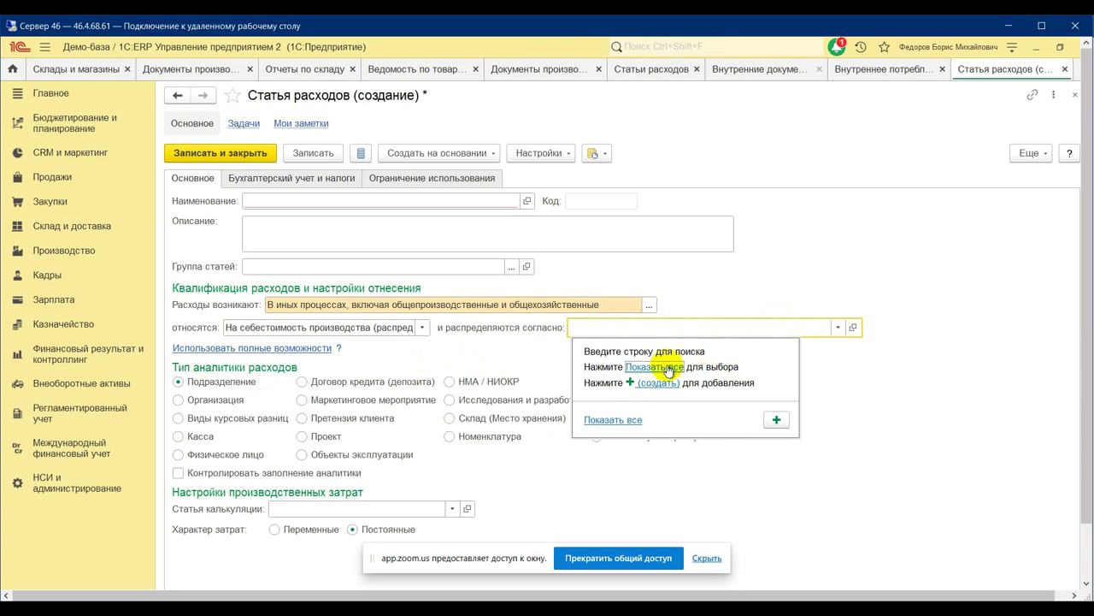
{"action": "left_click", "coordinate": [658, 366]}
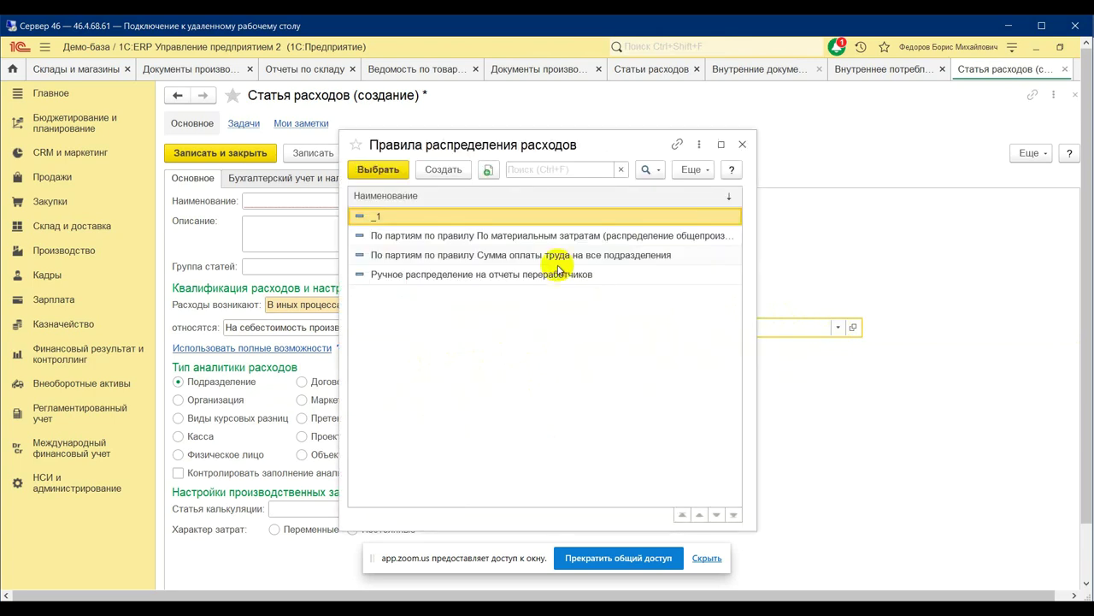
{"action": "left_click", "coordinate": [437, 168]}
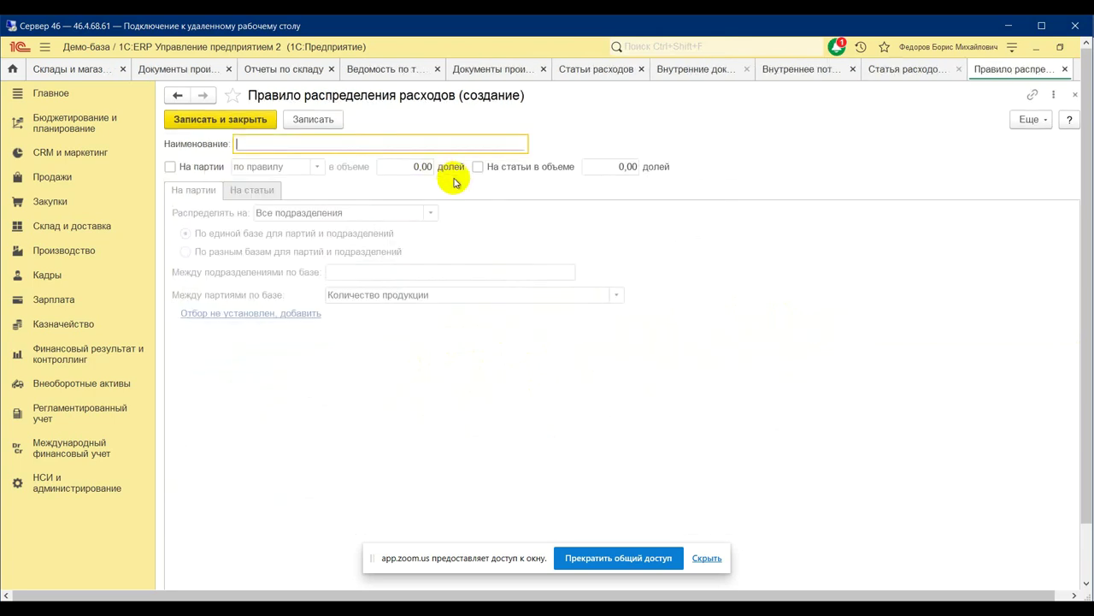
{"action": "left_click", "coordinate": [170, 167]}
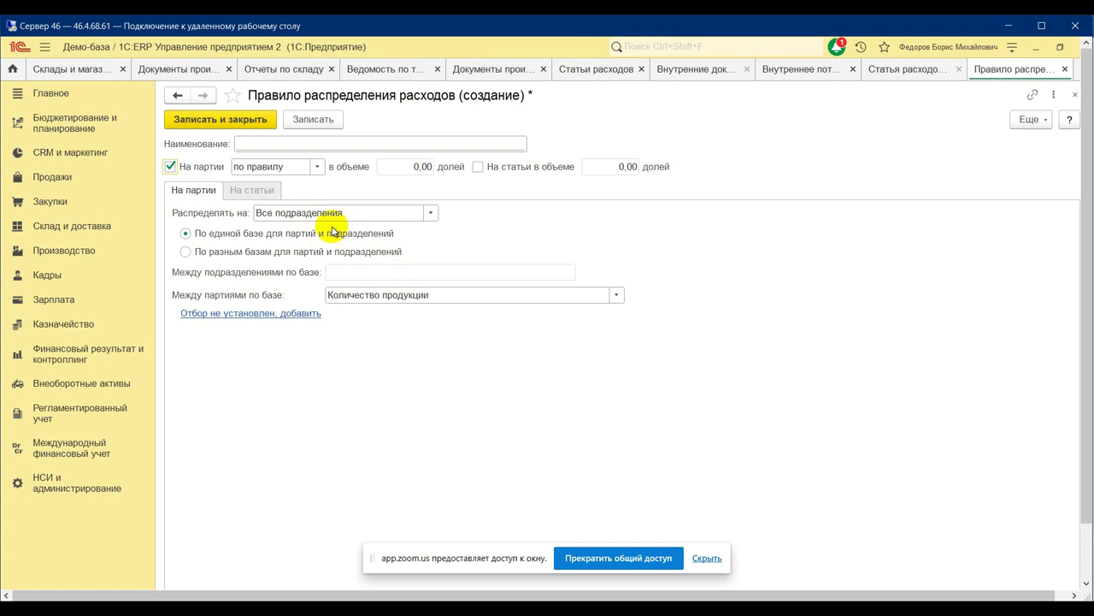
{"action": "left_click", "coordinate": [1064, 69]}
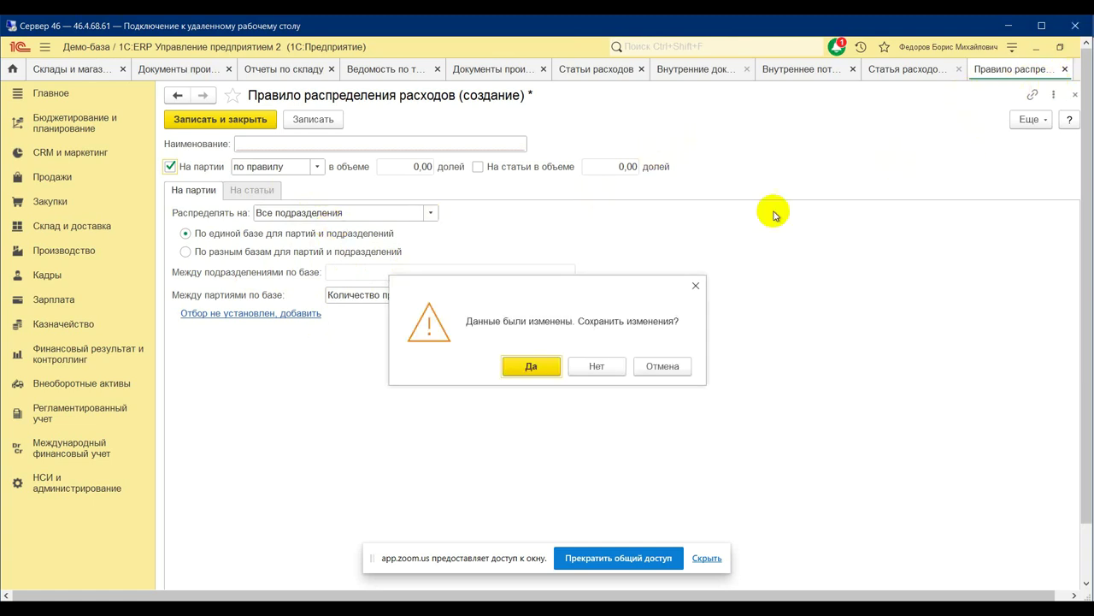
{"action": "left_click", "coordinate": [593, 364]}
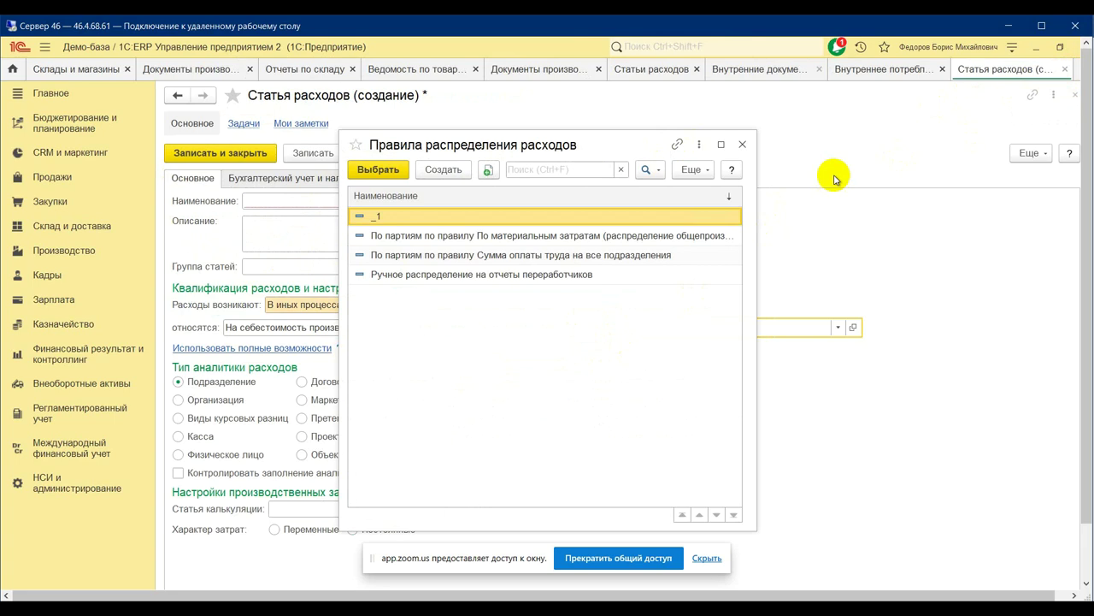
Step: Discard the new expense item and the Внутреннее потребление document without saving, and return to Внутренние документы (все)
{"action": "left_click", "coordinate": [742, 144]}
{"action": "left_click", "coordinate": [1064, 70]}
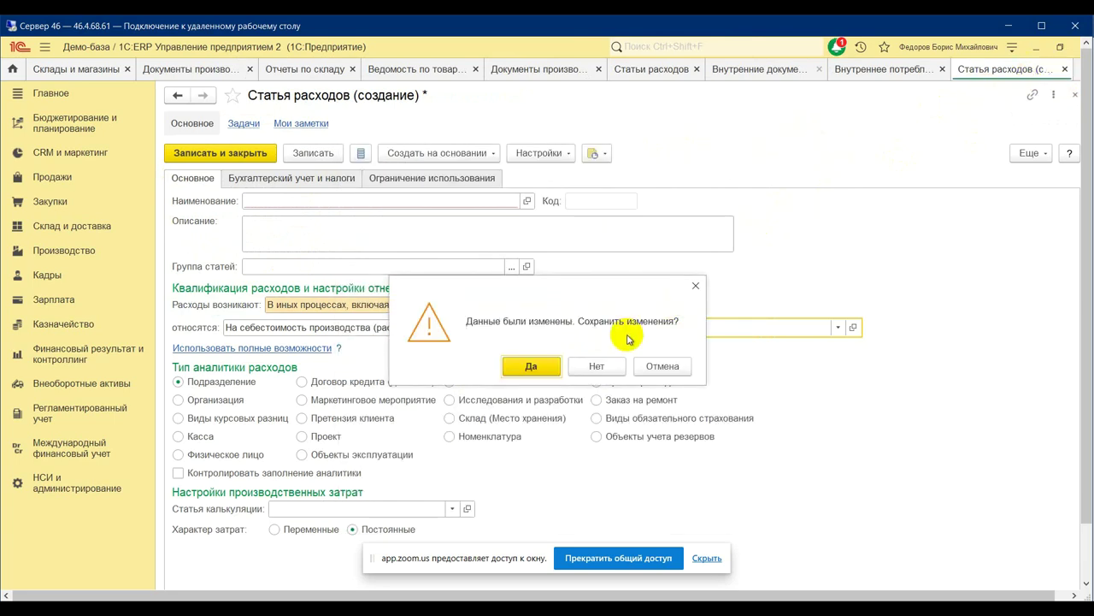
{"action": "left_click", "coordinate": [600, 368]}
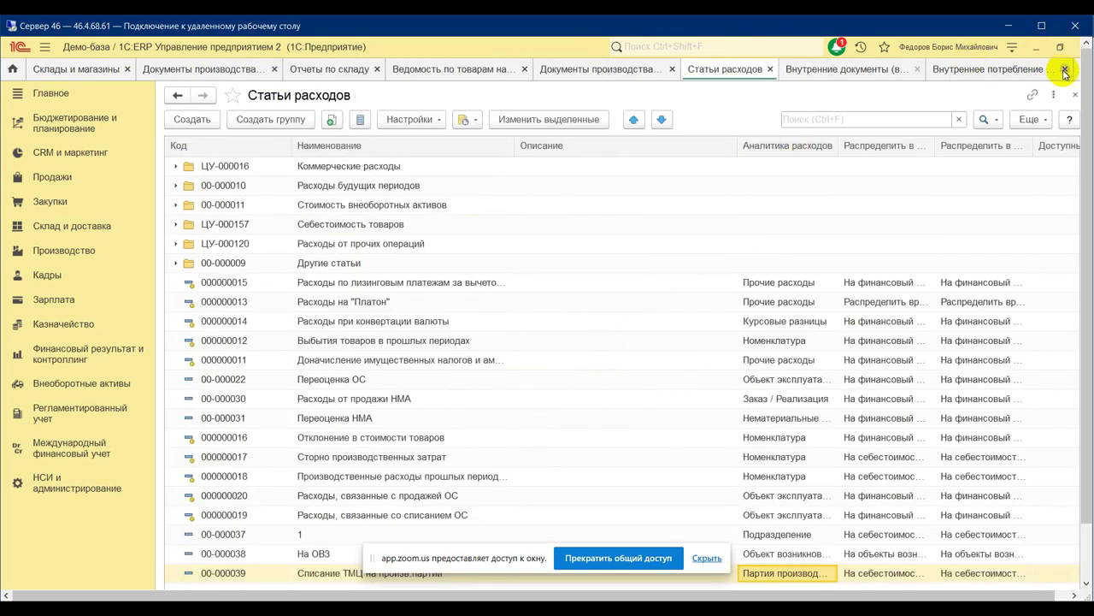
{"action": "left_click", "coordinate": [1064, 70]}
{"action": "left_click", "coordinate": [600, 368]}
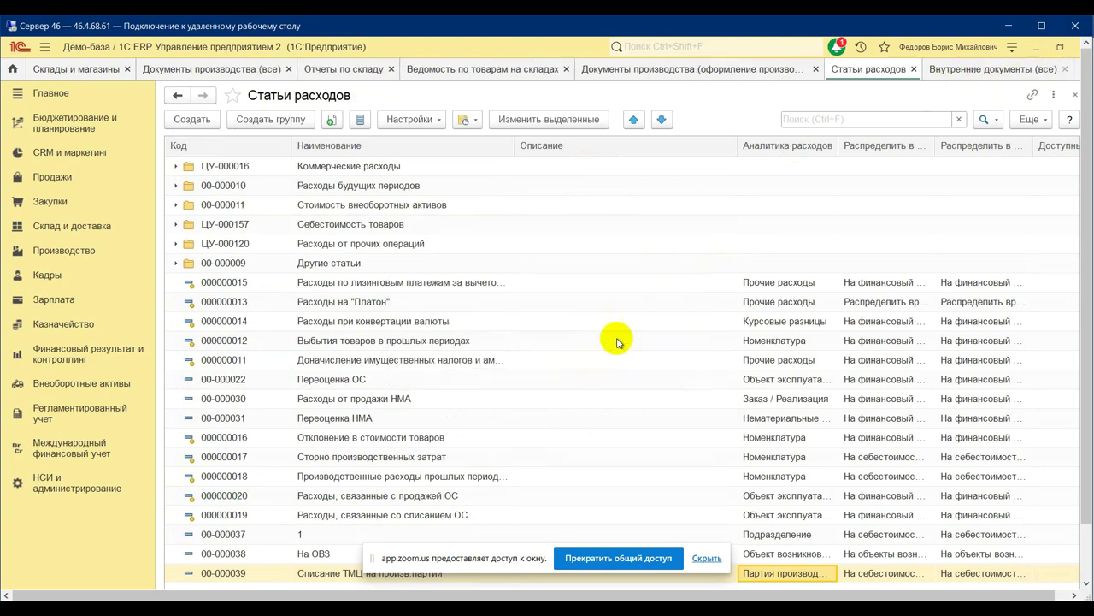
{"action": "left_click", "coordinate": [1066, 73]}
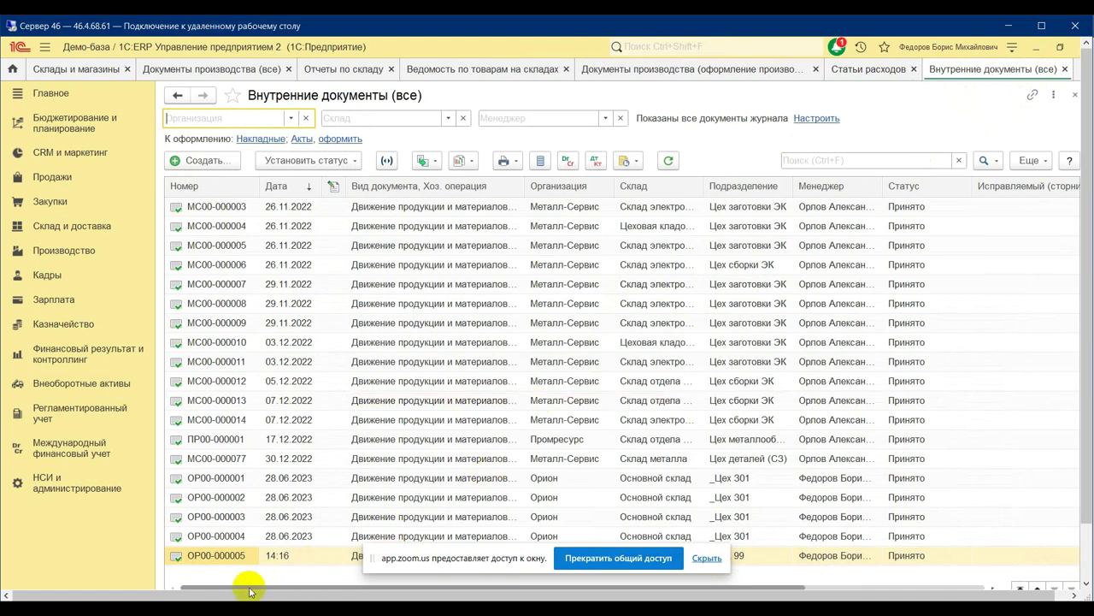
Step: Switch to the Zoom meeting in the browser, look through the participants and show the participants list in place of the chat
{"action": "mouse_move", "coordinate": [154, 608]}
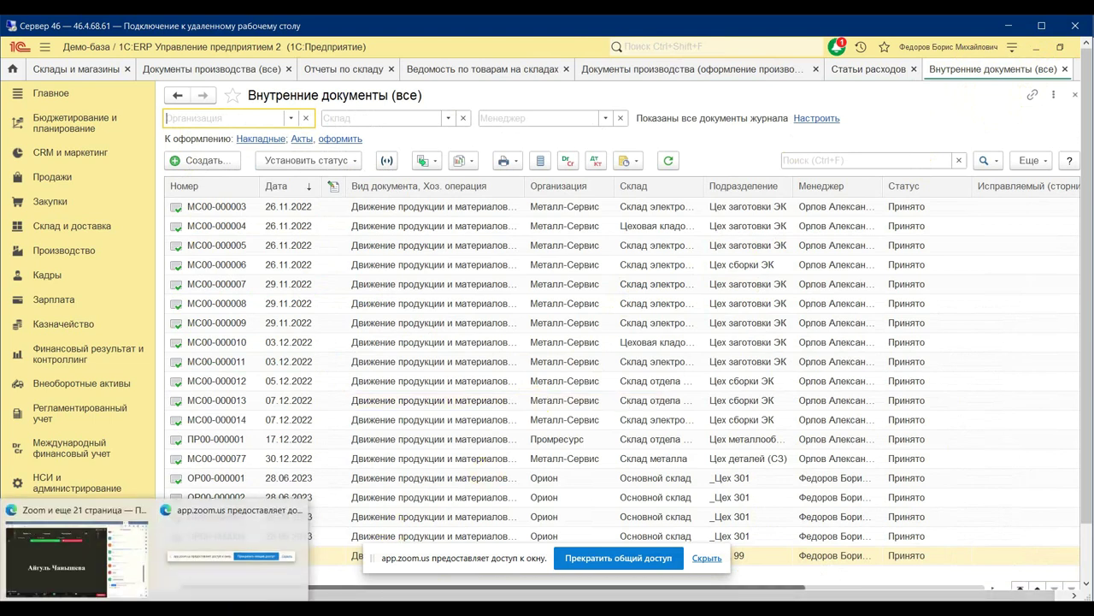
{"action": "left_click", "coordinate": [58, 554]}
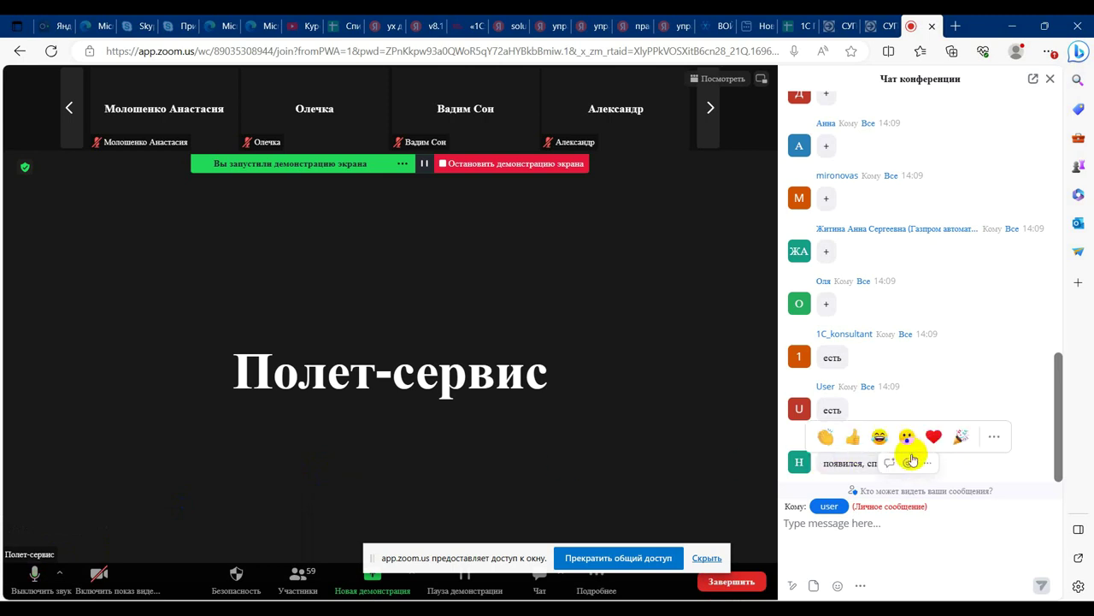
{"action": "left_click", "coordinate": [709, 115]}
{"action": "left_click", "coordinate": [709, 116]}
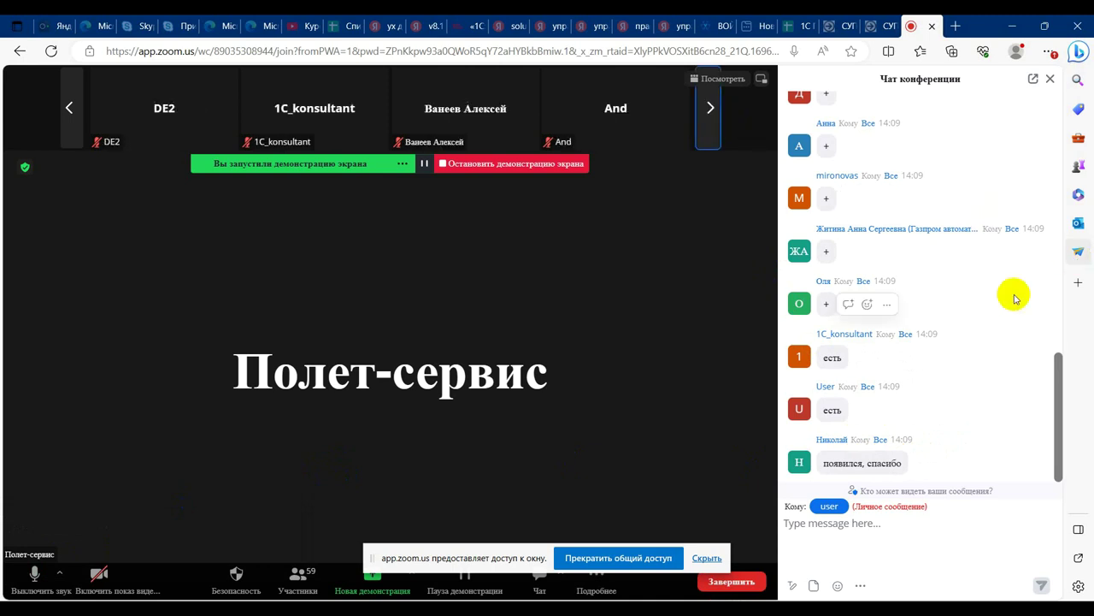
{"action": "left_click", "coordinate": [865, 97]}
{"action": "left_click", "coordinate": [711, 108]}
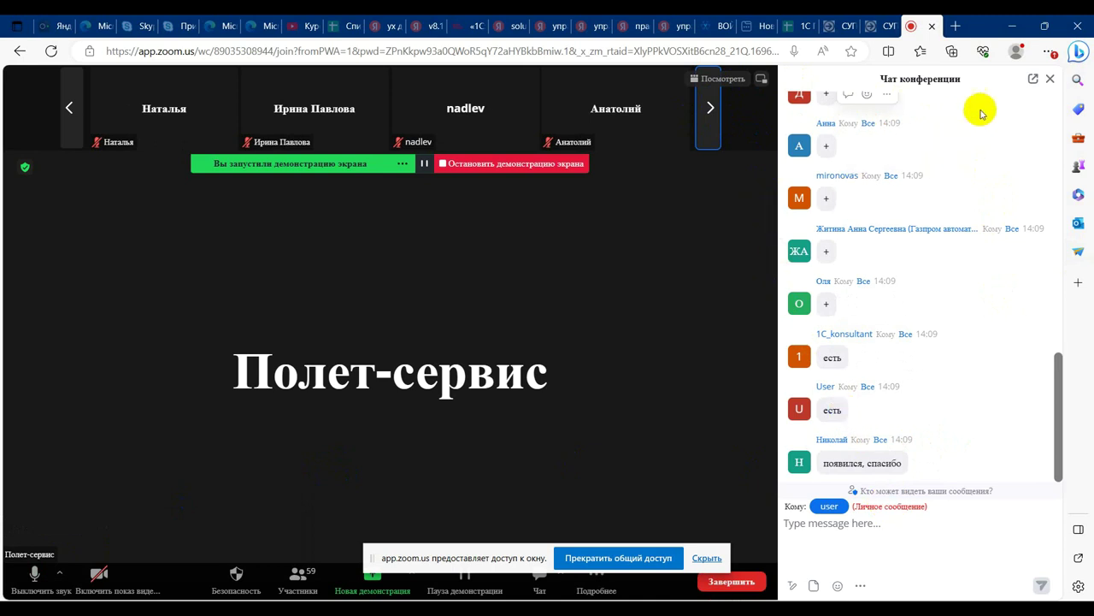
{"action": "left_click", "coordinate": [1051, 79]}
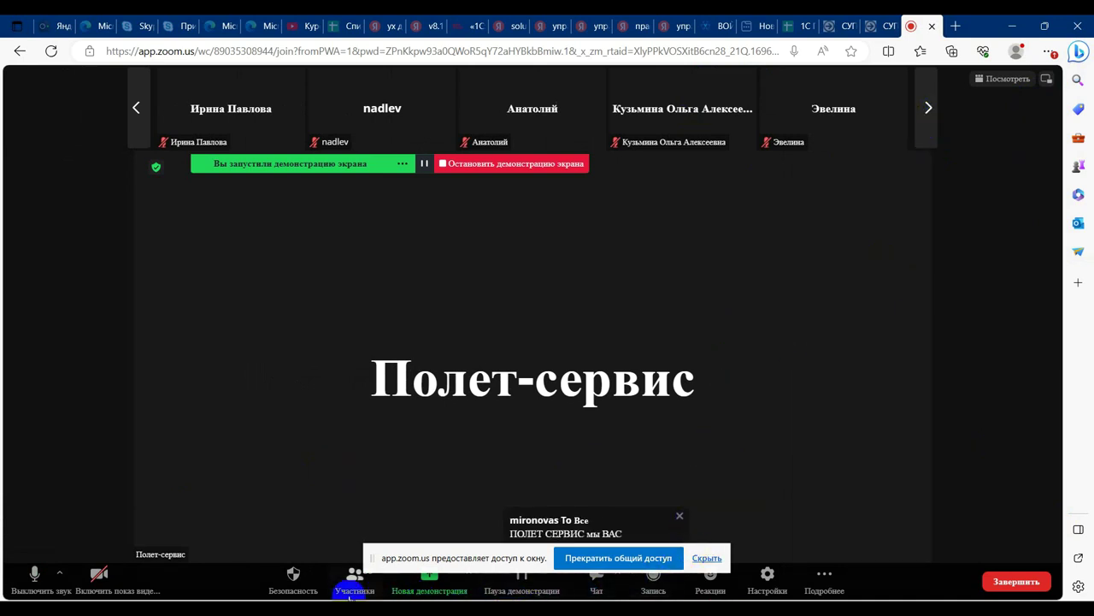
{"action": "left_click", "coordinate": [355, 577]}
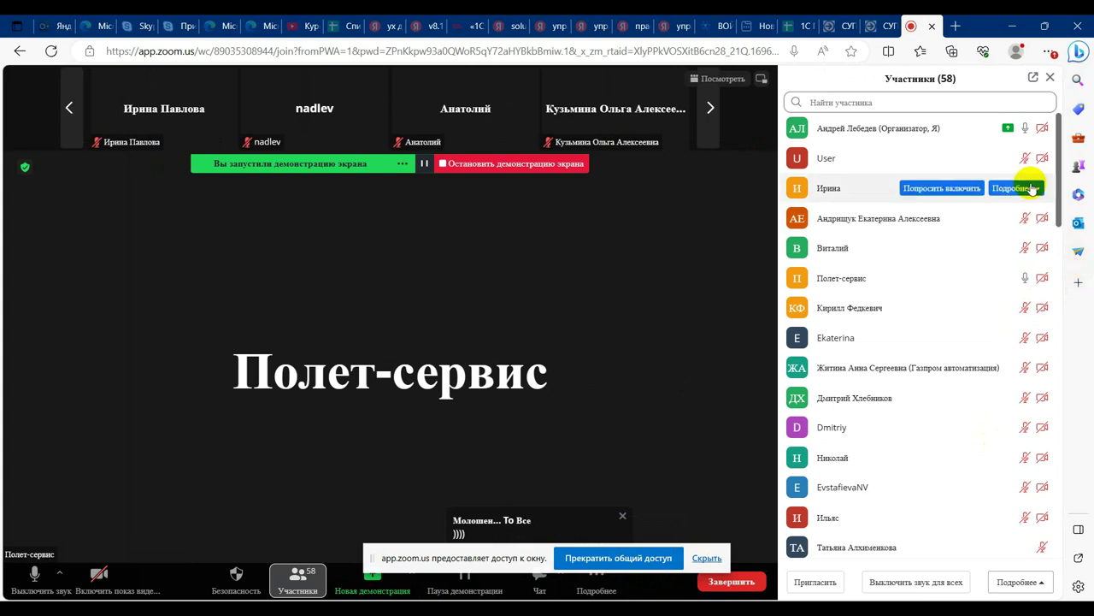
Step: Look through the meeting's participants list for anyone whose microphone is on
{"action": "scroll", "coordinate": [997, 366], "scroll_direction": "down", "scroll_amount": 3}
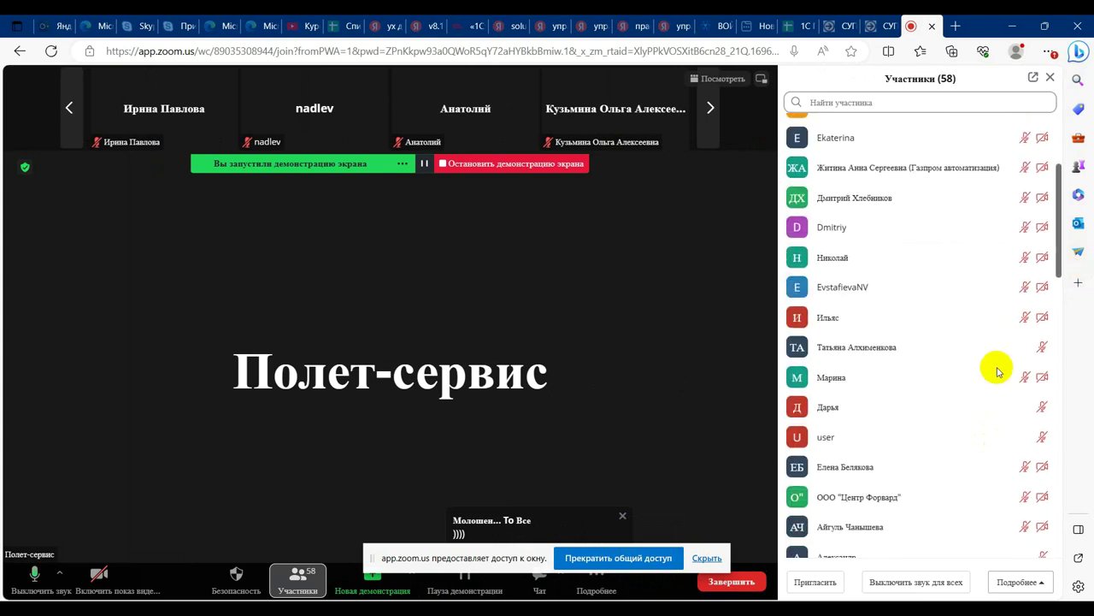
{"action": "scroll", "coordinate": [997, 369], "scroll_direction": "down", "scroll_amount": 6}
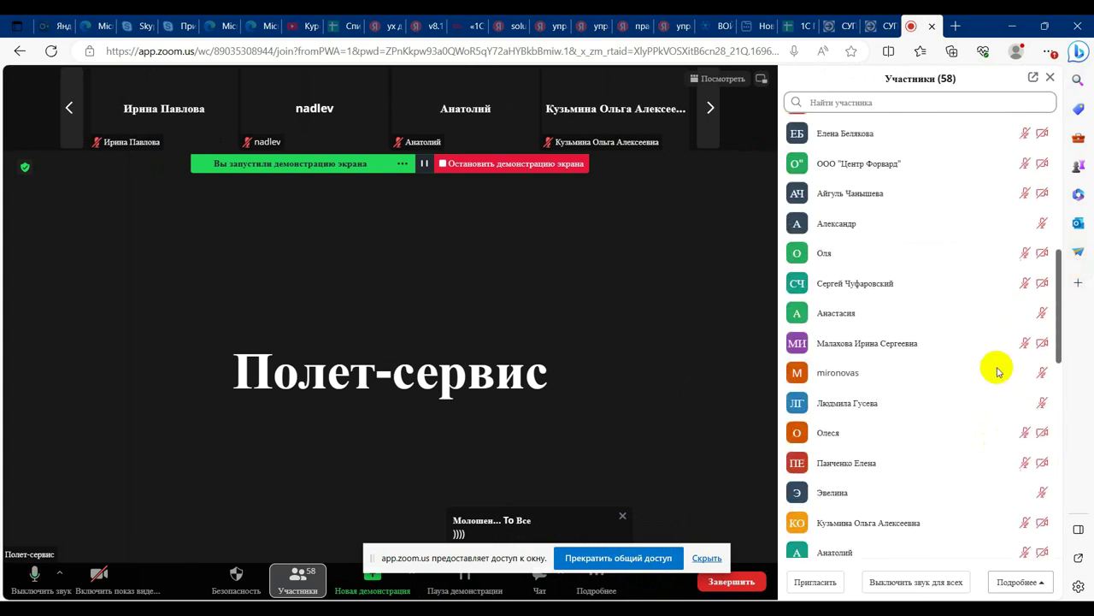
{"action": "scroll", "coordinate": [997, 369], "scroll_direction": "down", "scroll_amount": 4}
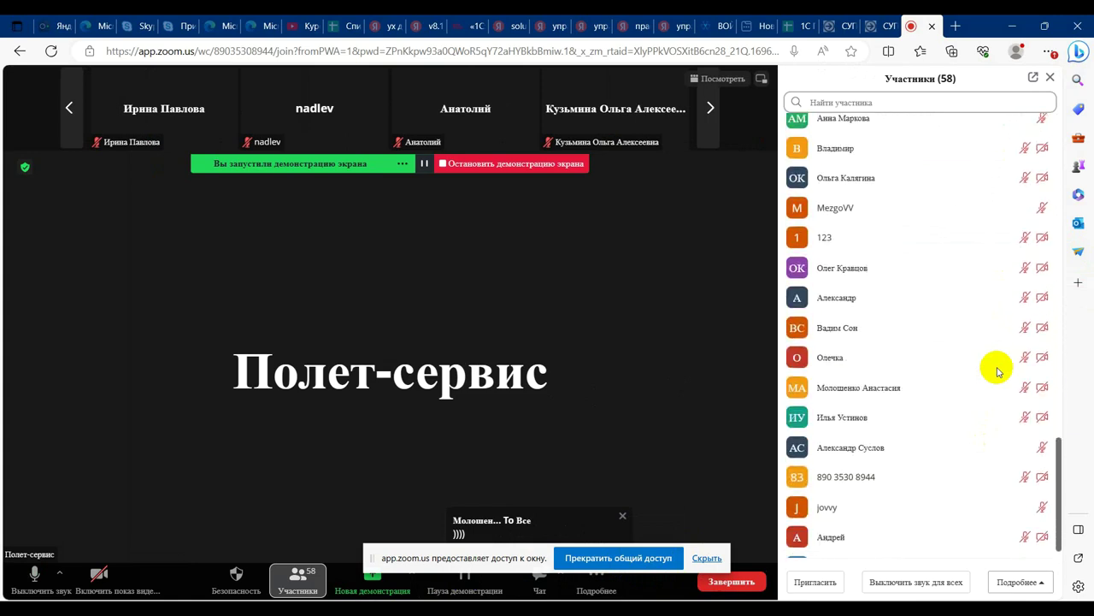
{"action": "scroll", "coordinate": [997, 369], "scroll_direction": "up", "scroll_amount": 5}
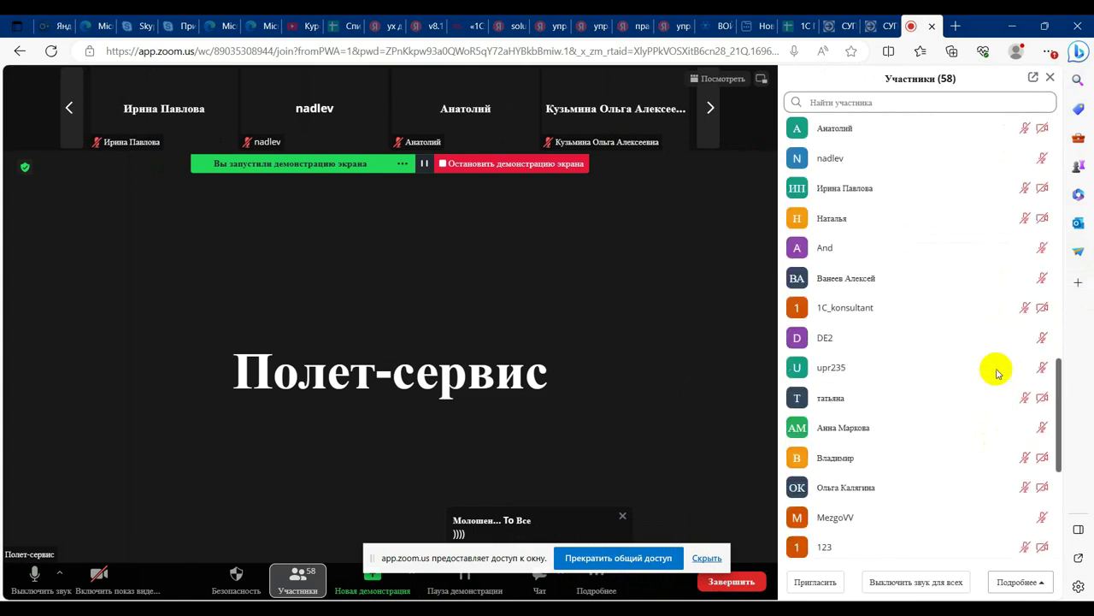
{"action": "scroll", "coordinate": [997, 370], "scroll_direction": "up", "scroll_amount": 10}
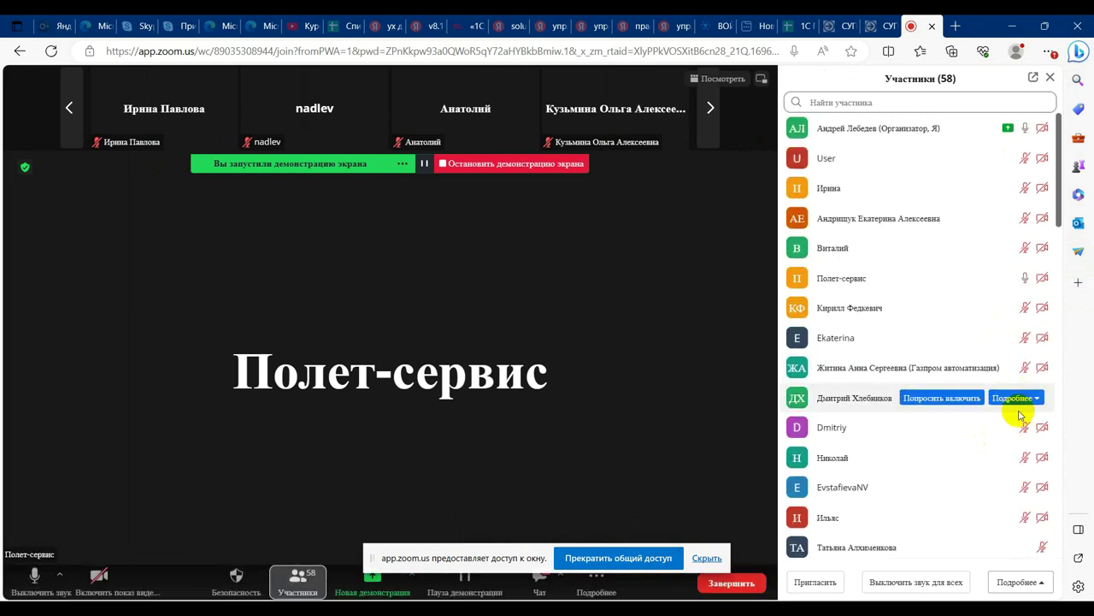
{"action": "scroll", "coordinate": [1040, 508], "scroll_direction": "down", "scroll_amount": 1}
{"action": "scroll", "coordinate": [1039, 508], "scroll_direction": "down", "scroll_amount": 3}
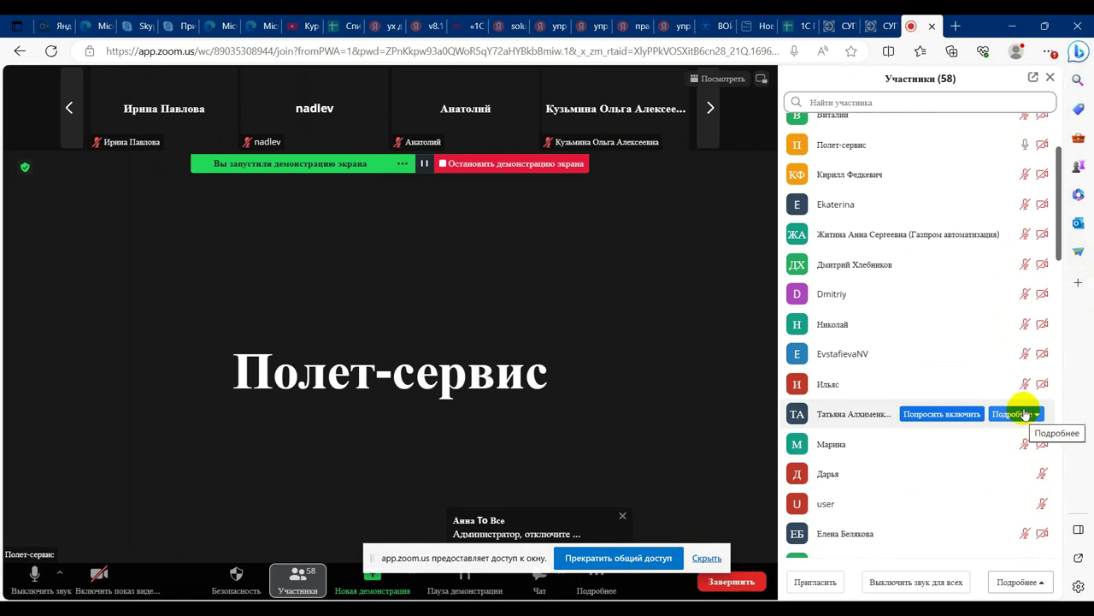
Step: Browse the participant video tiles in both directions and close the participants list
{"action": "left_click", "coordinate": [203, 529]}
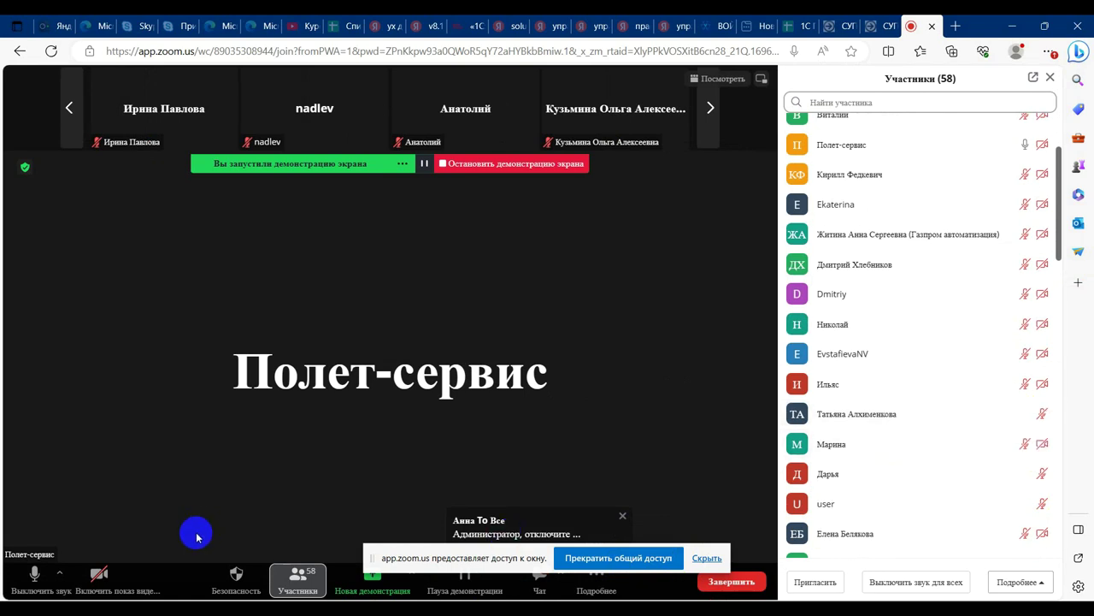
{"action": "left_click", "coordinate": [709, 118]}
{"action": "left_click", "coordinate": [708, 118]}
{"action": "left_click", "coordinate": [709, 116]}
{"action": "left_click", "coordinate": [707, 115]}
{"action": "left_click", "coordinate": [689, 124]}
{"action": "left_click", "coordinate": [69, 108]}
{"action": "left_click", "coordinate": [70, 107]}
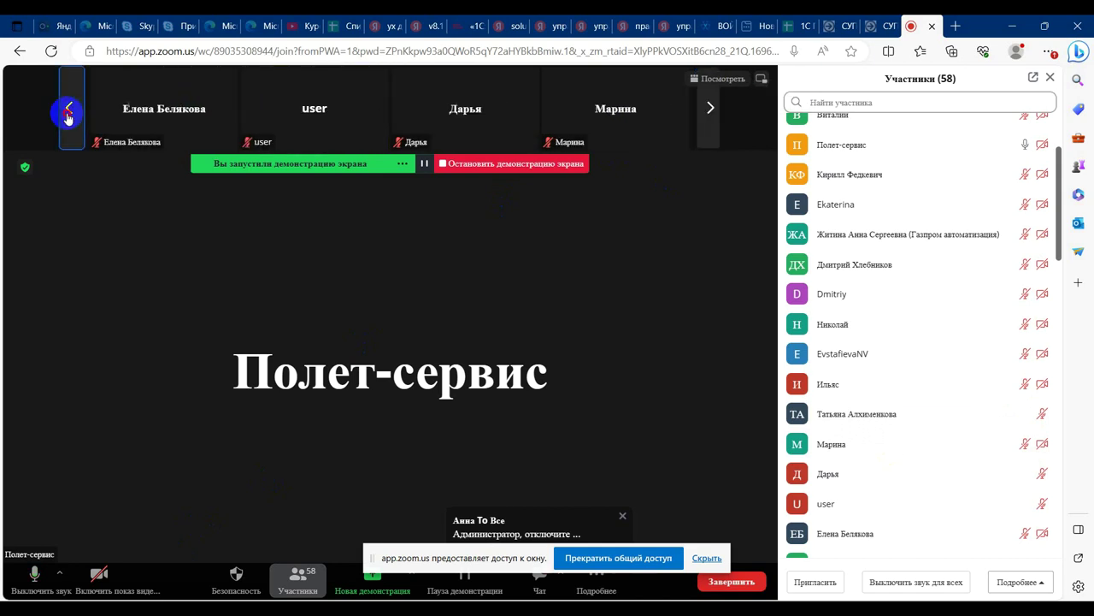
{"action": "left_click", "coordinate": [69, 108]}
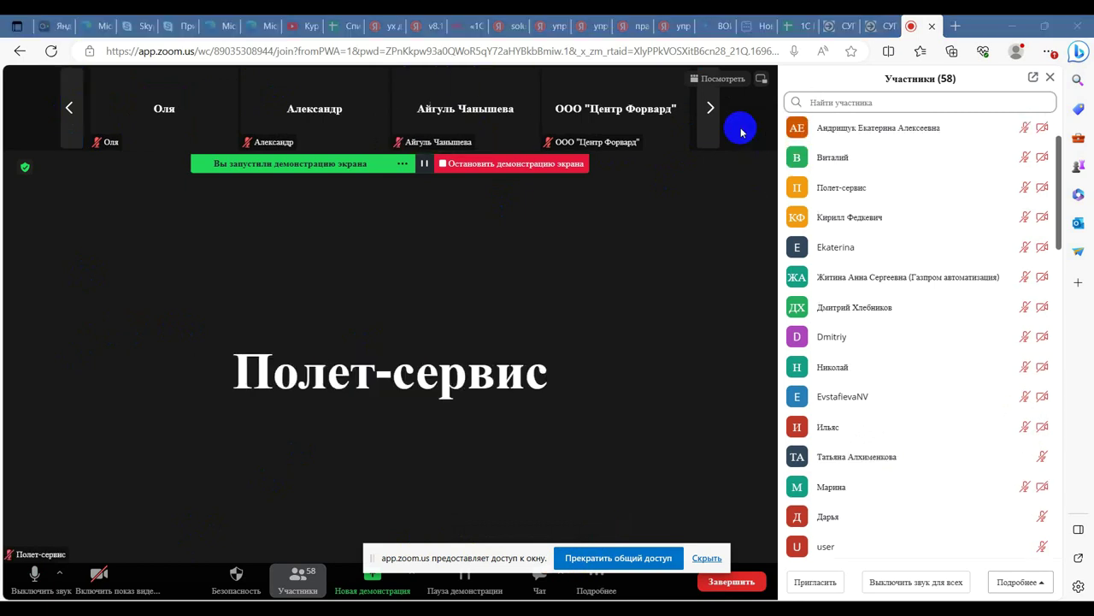
{"action": "left_click", "coordinate": [711, 109]}
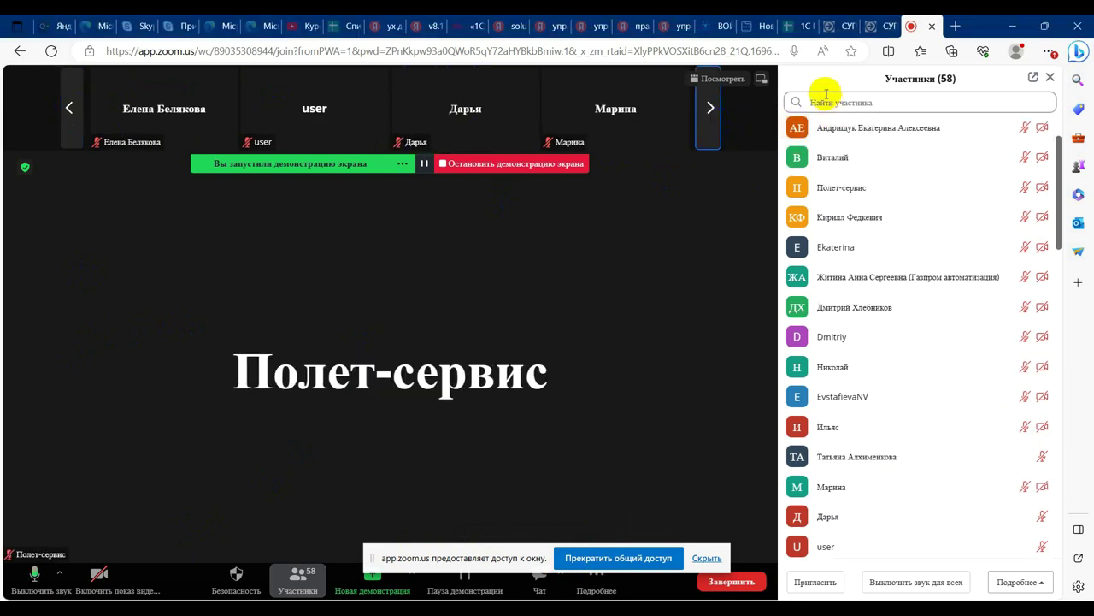
{"action": "left_click", "coordinate": [1050, 77]}
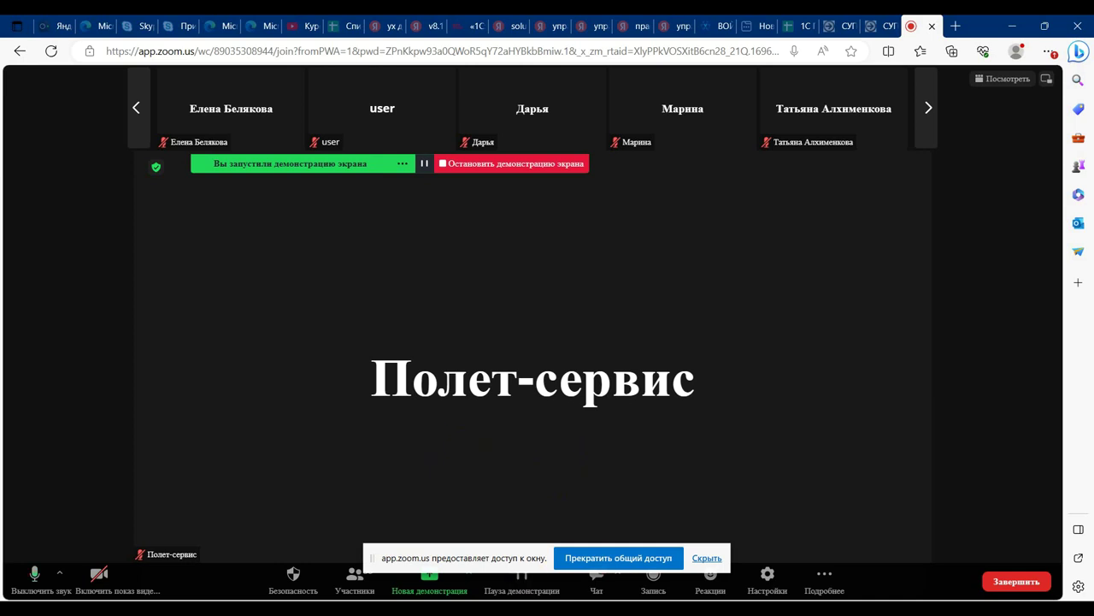
Step: Switch back to 1C:ERP, close all open windows and open Распределение материалов и работ from the Производство section
{"action": "key", "text": "alt+Tab"}
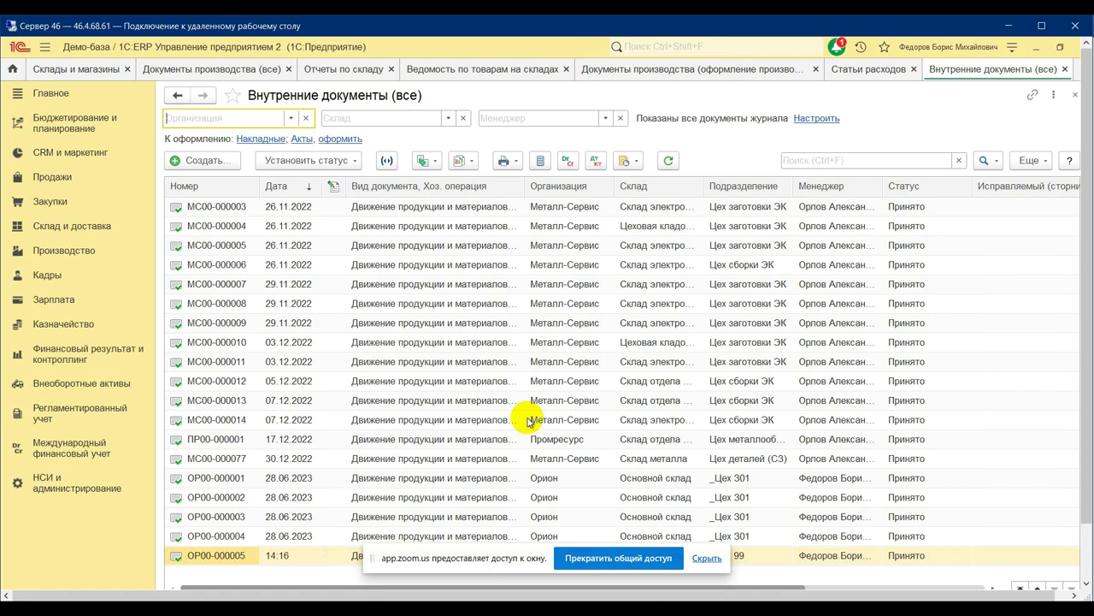
{"action": "right_click", "coordinate": [68, 78]}
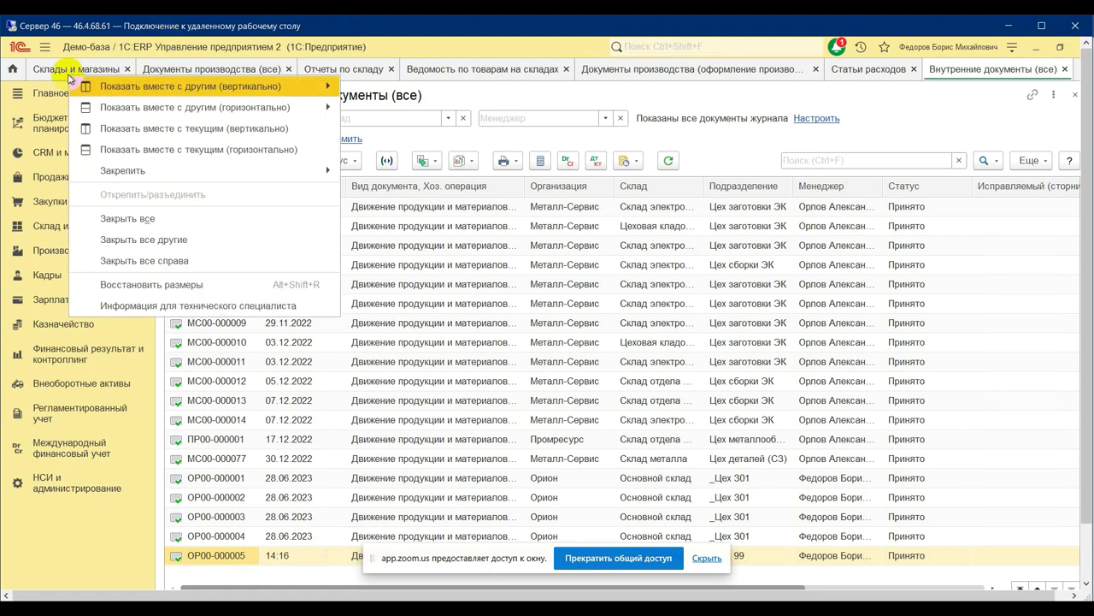
{"action": "left_click", "coordinate": [171, 224]}
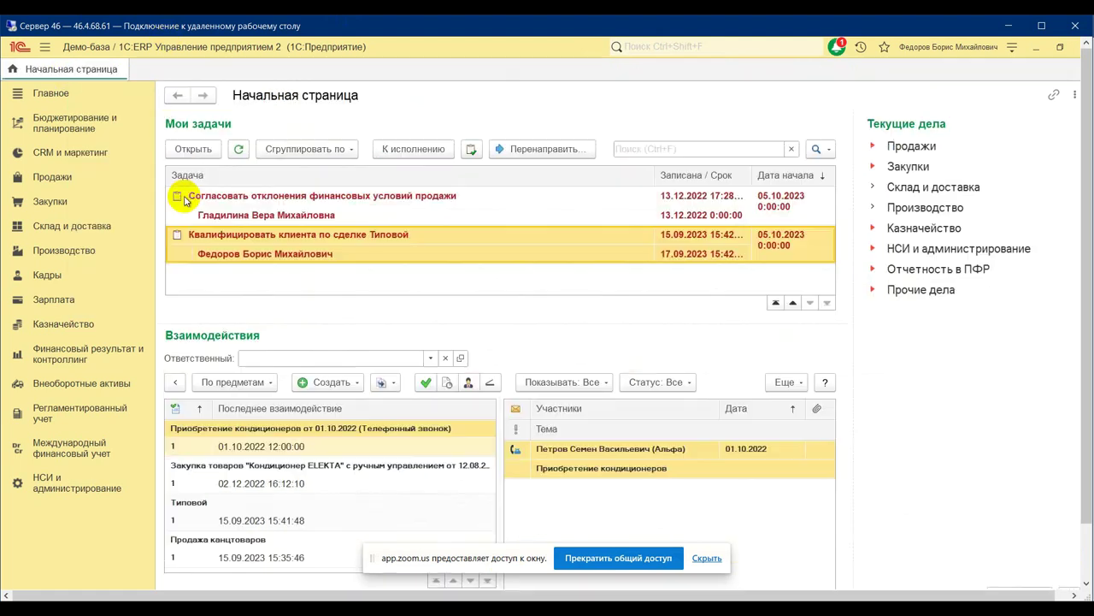
{"action": "left_click", "coordinate": [37, 257]}
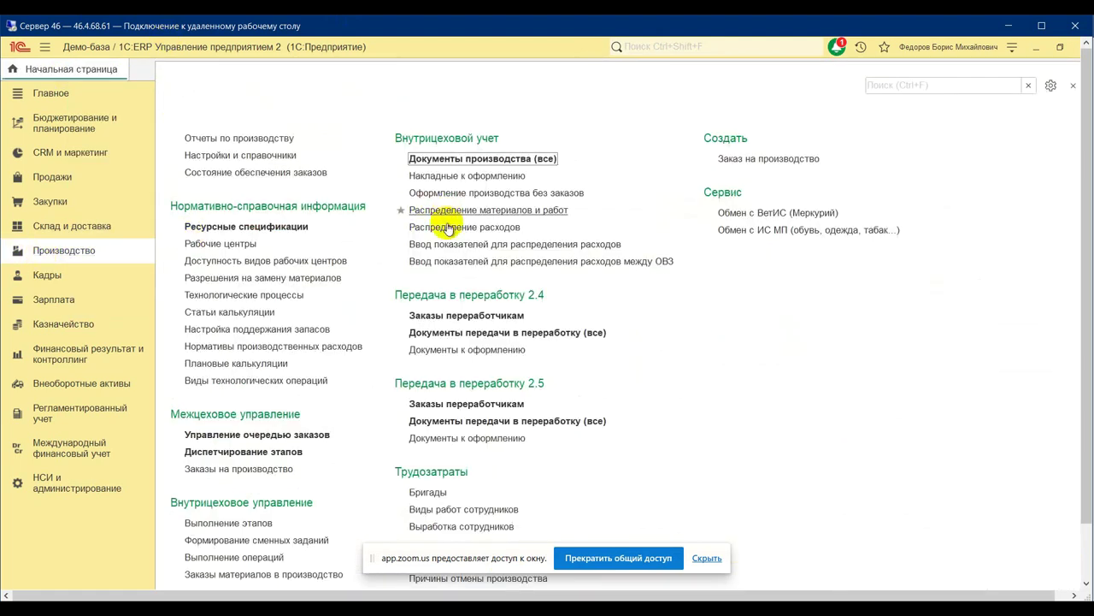
{"action": "left_click", "coordinate": [479, 210]}
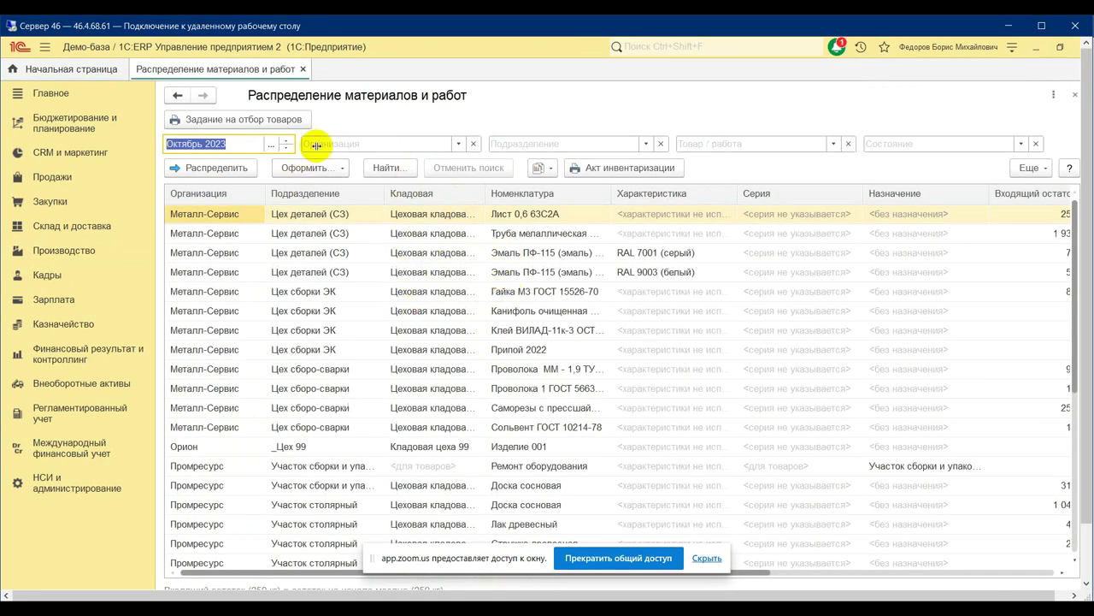
Step: Filter the October 2023 materials and works distribution by the organization Орион
{"action": "left_click", "coordinate": [363, 143]}
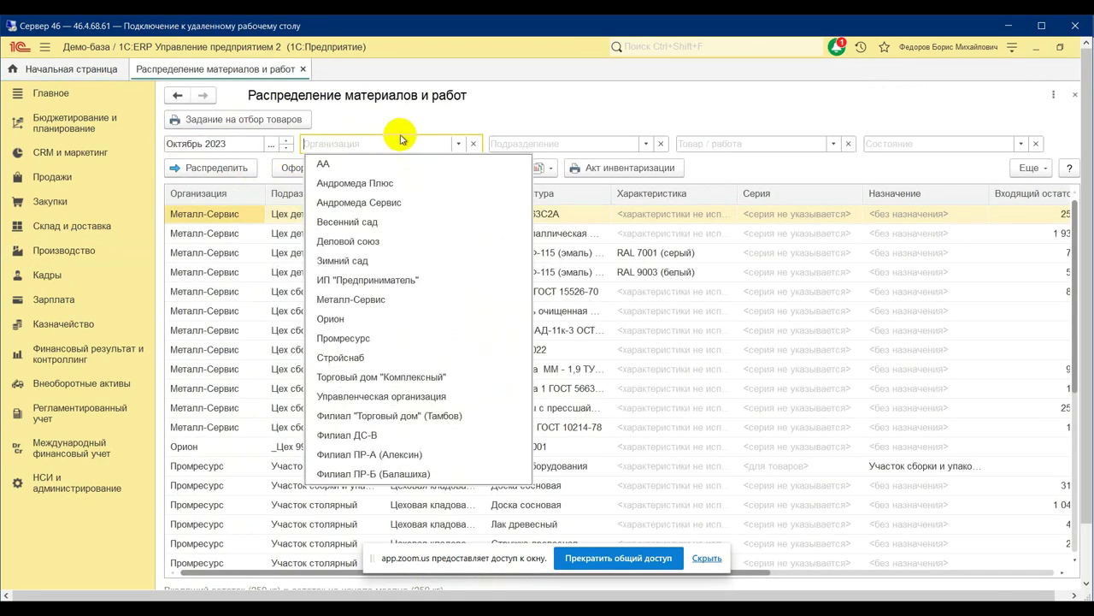
{"action": "left_click", "coordinate": [368, 320]}
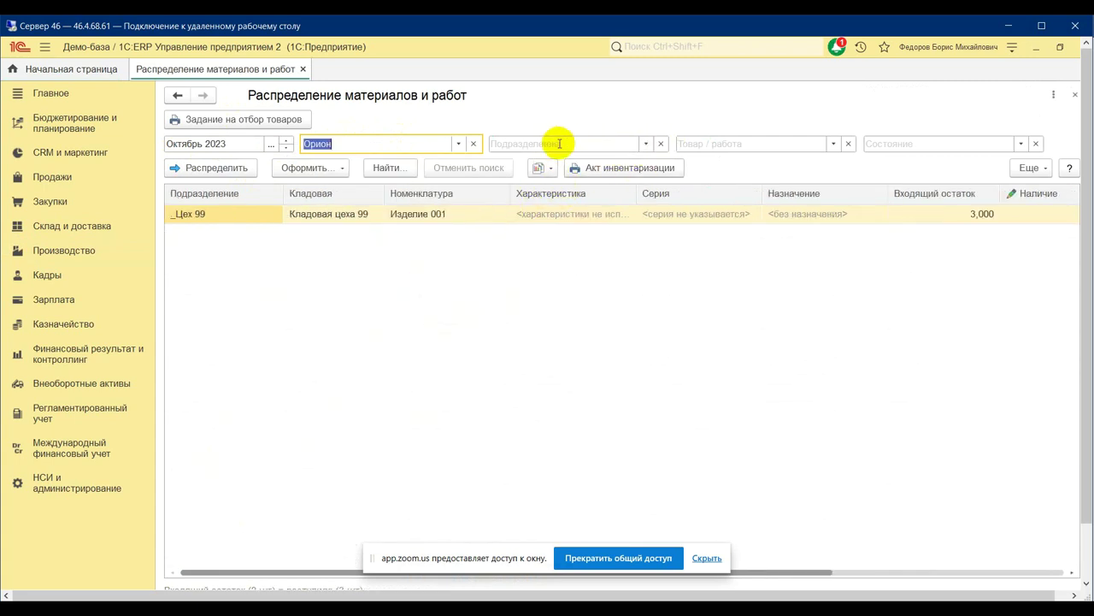
{"action": "left_click", "coordinate": [340, 286]}
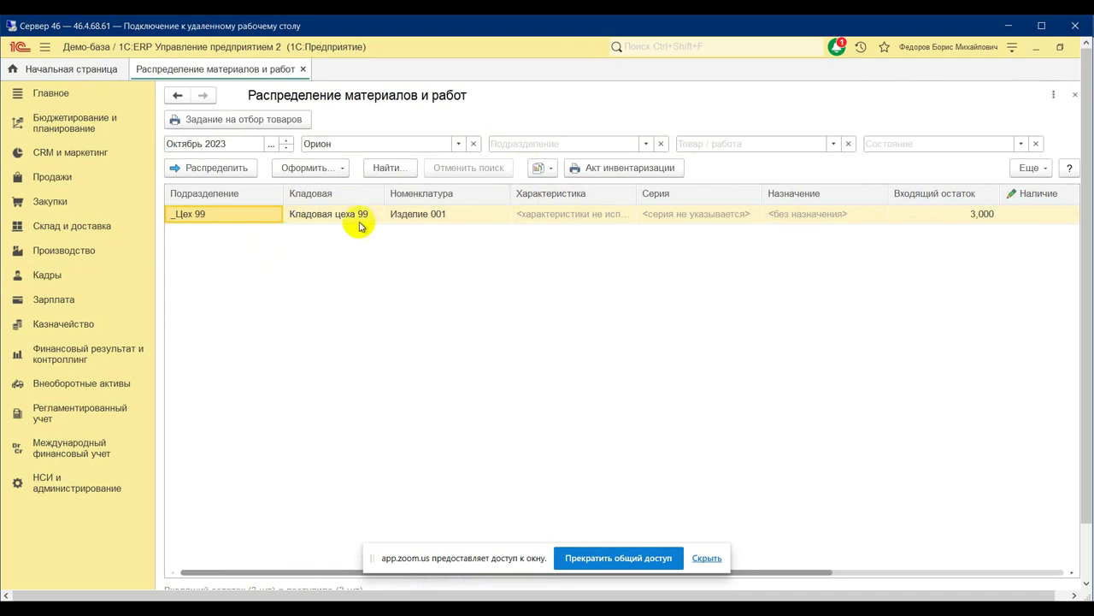
Step: Open the list of all production documents and create a product and material movement document of type Передача материалов в кладовую
{"action": "left_click", "coordinate": [60, 250]}
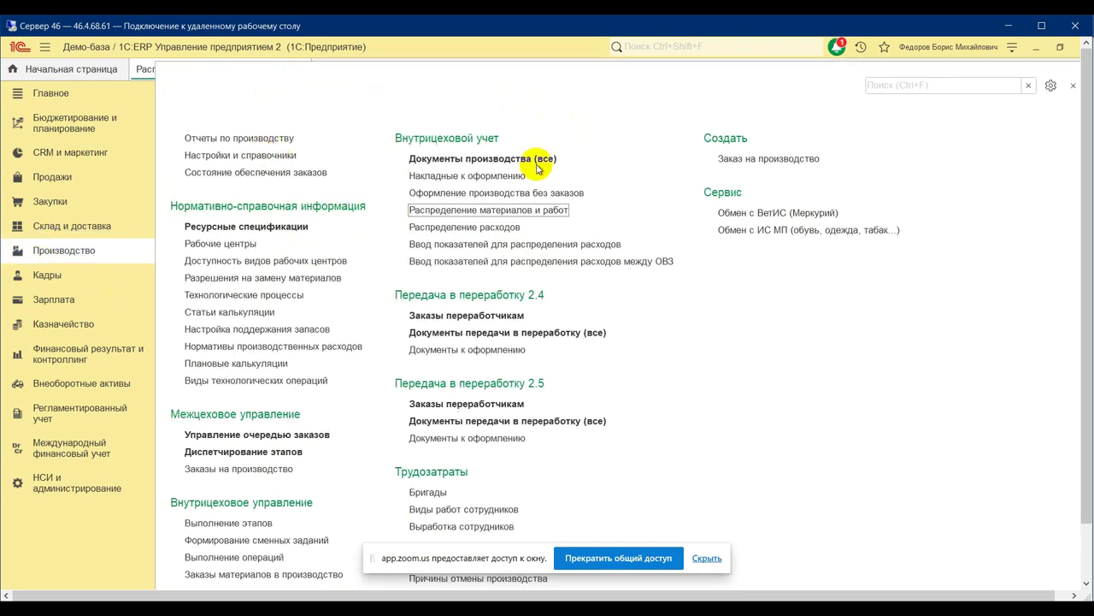
{"action": "left_click", "coordinate": [510, 159]}
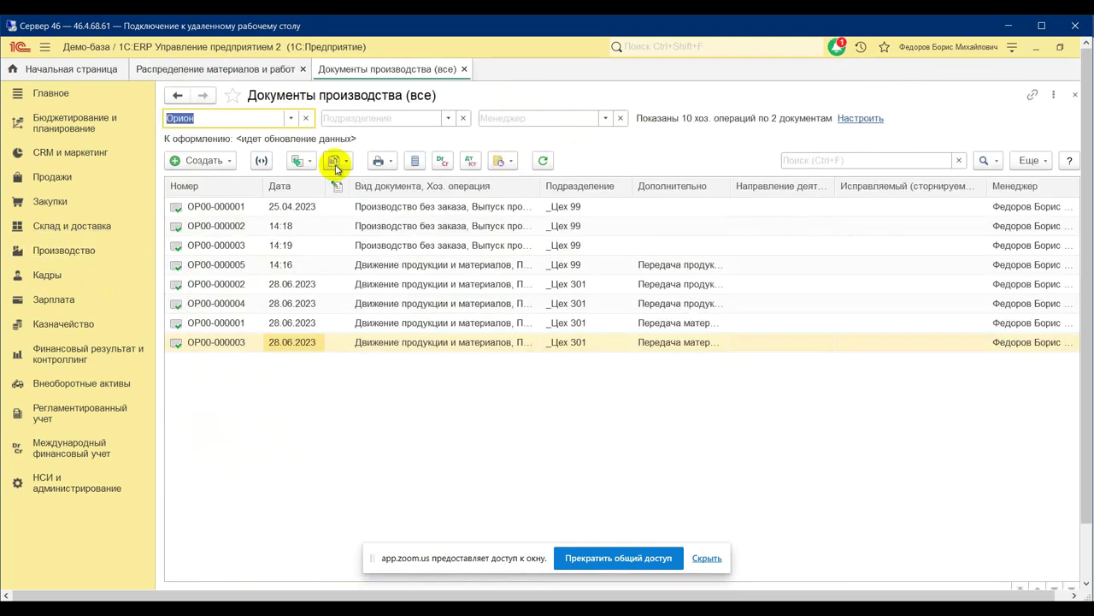
{"action": "left_click", "coordinate": [235, 160]}
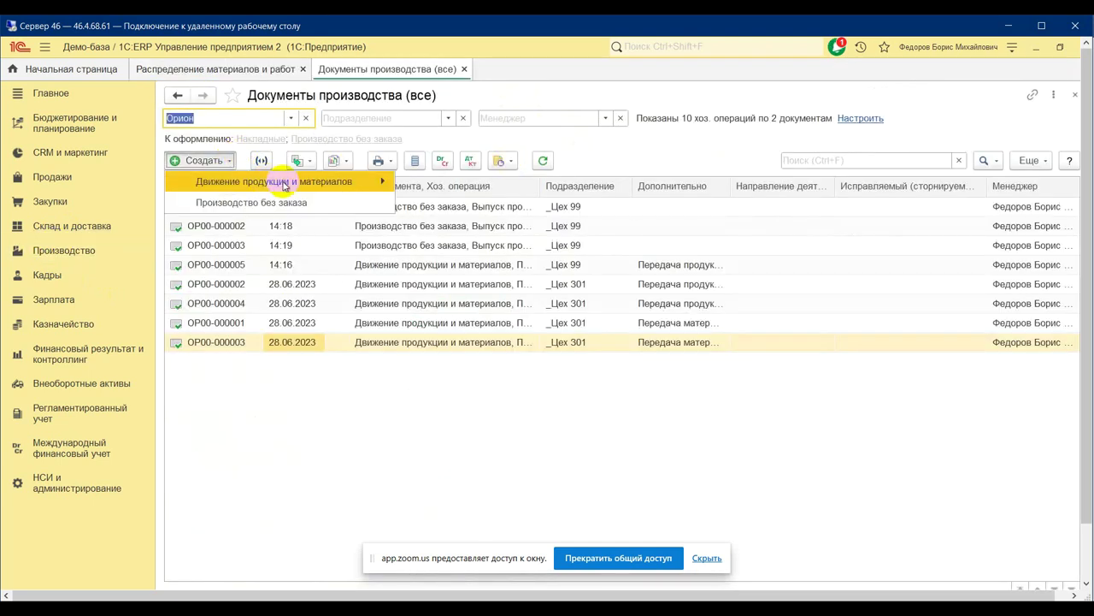
{"action": "mouse_move", "coordinate": [288, 180]}
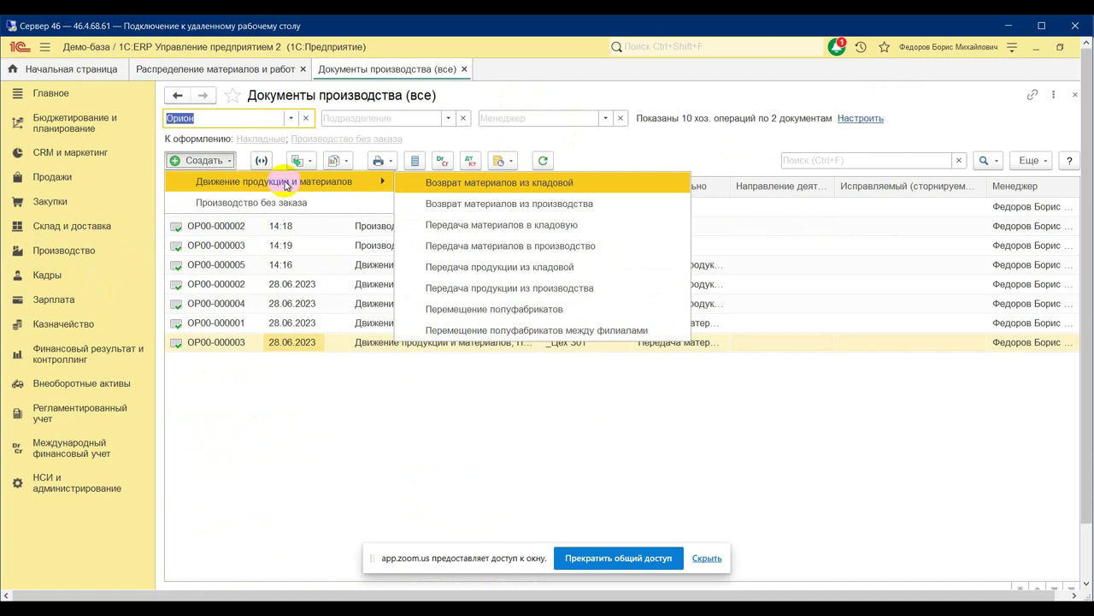
{"action": "left_click", "coordinate": [513, 227]}
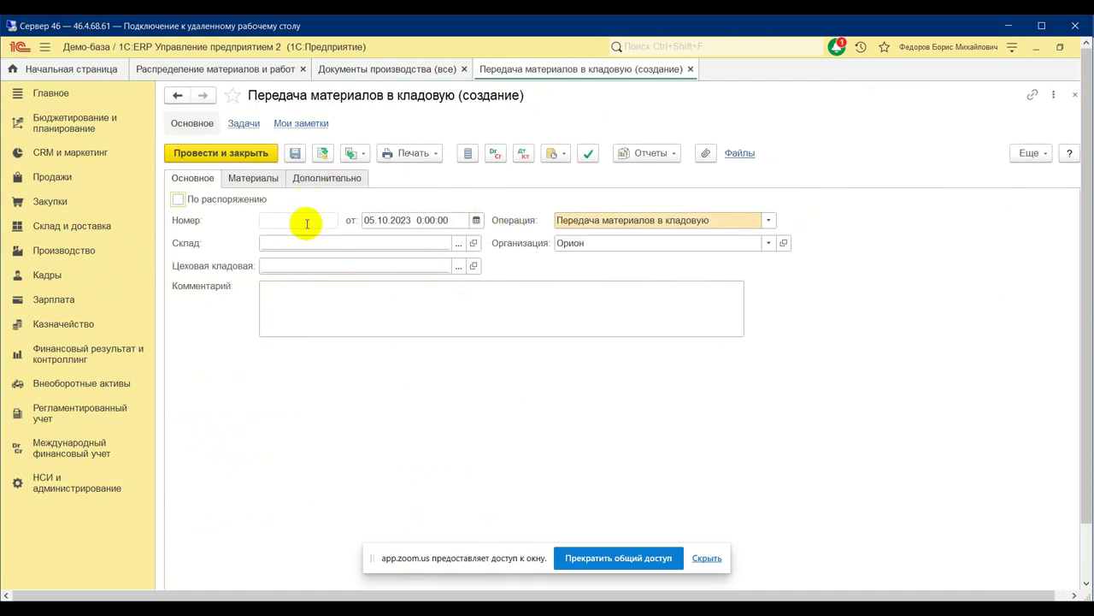
Step: Set the transfer's warehouse to Основной склад and its workshop storeroom to Кладовая цеха 99
{"action": "left_click", "coordinate": [293, 244]}
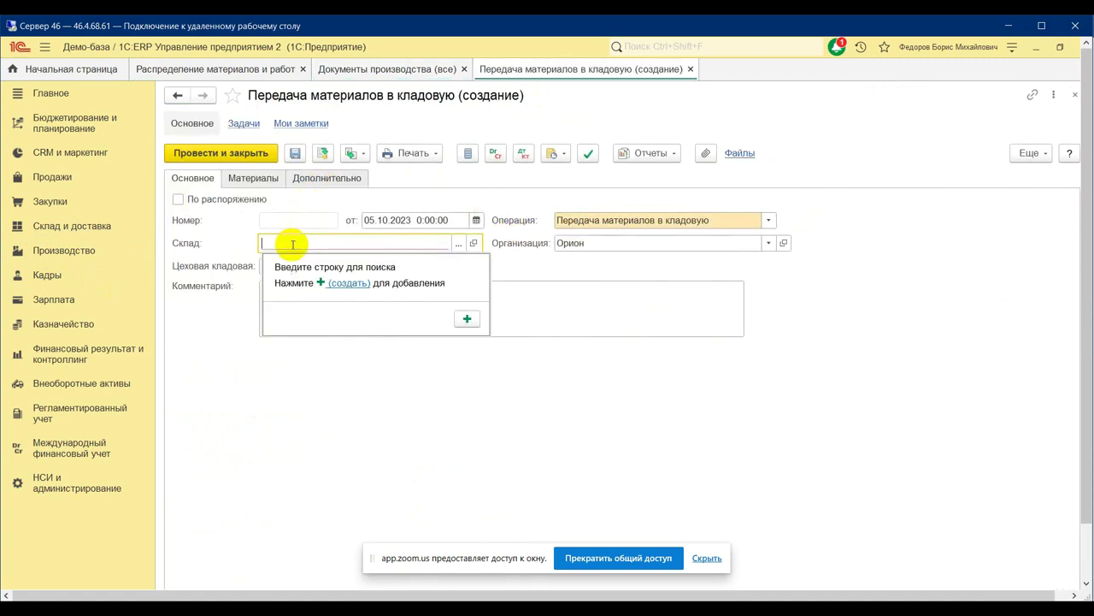
{"action": "type", "text": "ос"}
{"action": "left_click", "coordinate": [339, 264]}
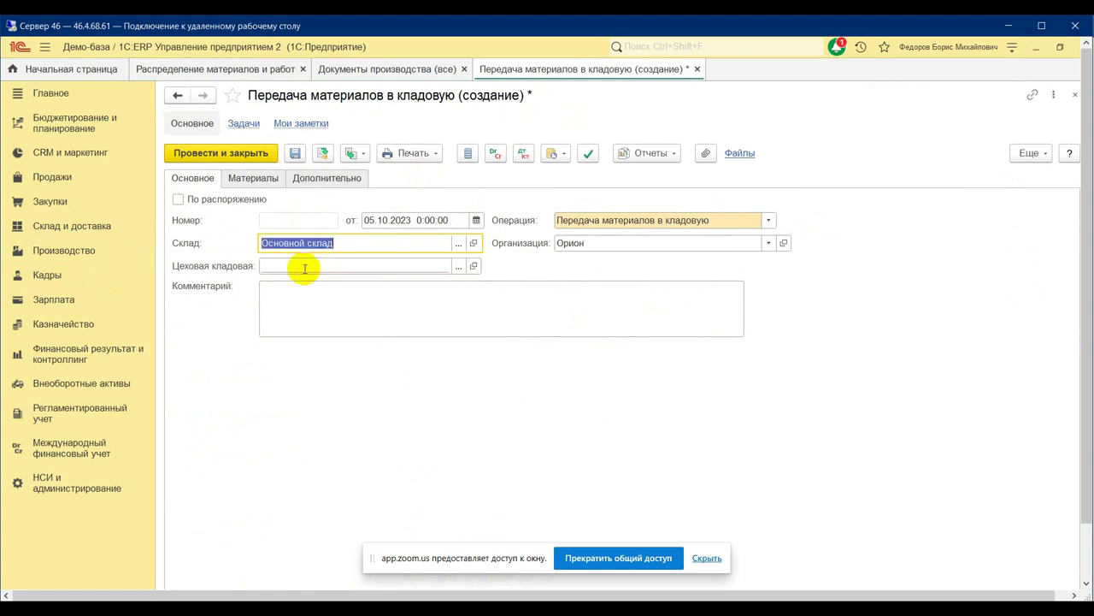
{"action": "left_click", "coordinate": [304, 267]}
{"action": "type", "text": "ко"}
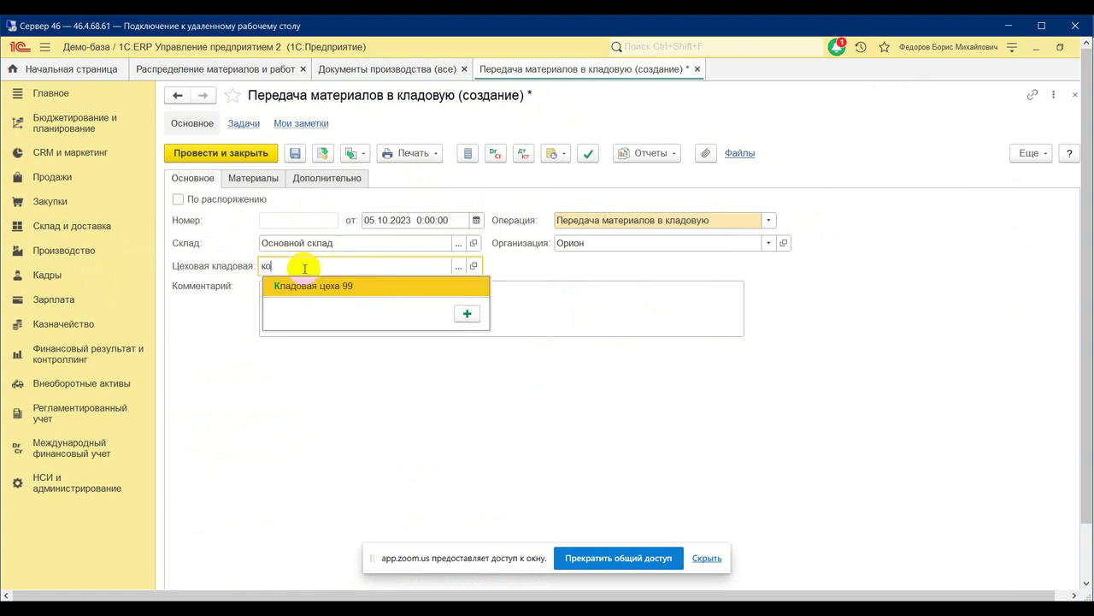
{"action": "key", "text": "BackSpace"}
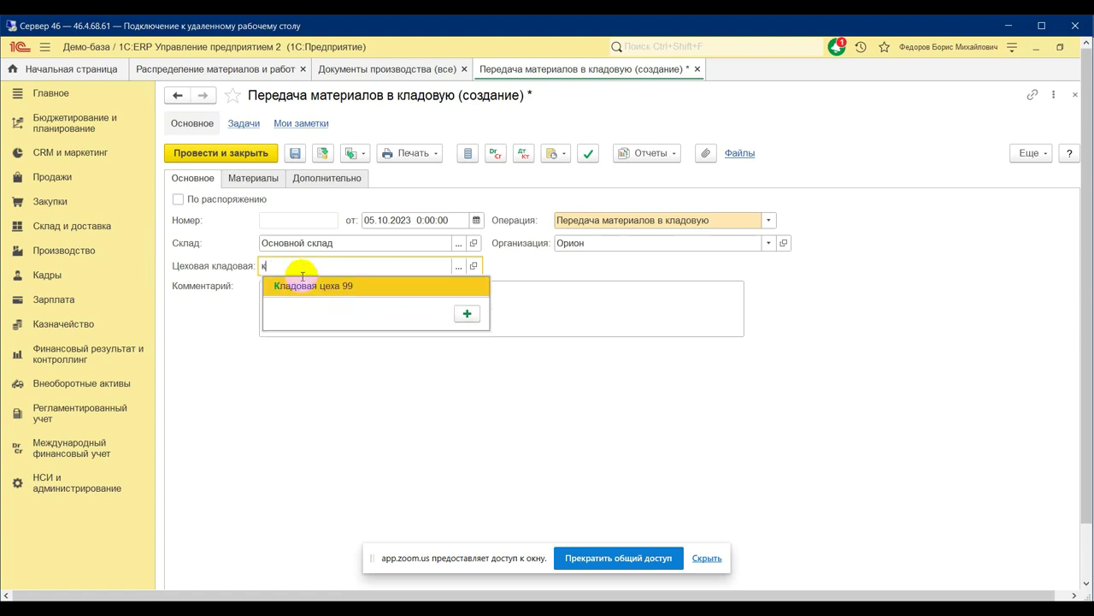
{"action": "left_click", "coordinate": [305, 284]}
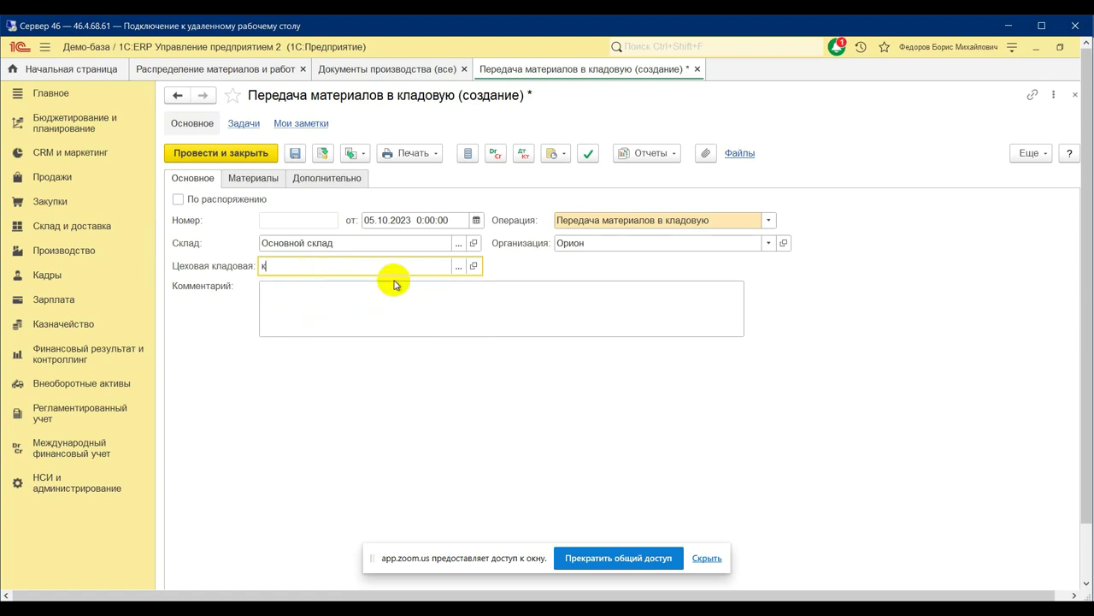
Step: Add a blank row to the document's materials, then open the materials picker and expand its list of picked items
{"action": "left_click", "coordinate": [260, 178]}
{"action": "left_click", "coordinate": [198, 201]}
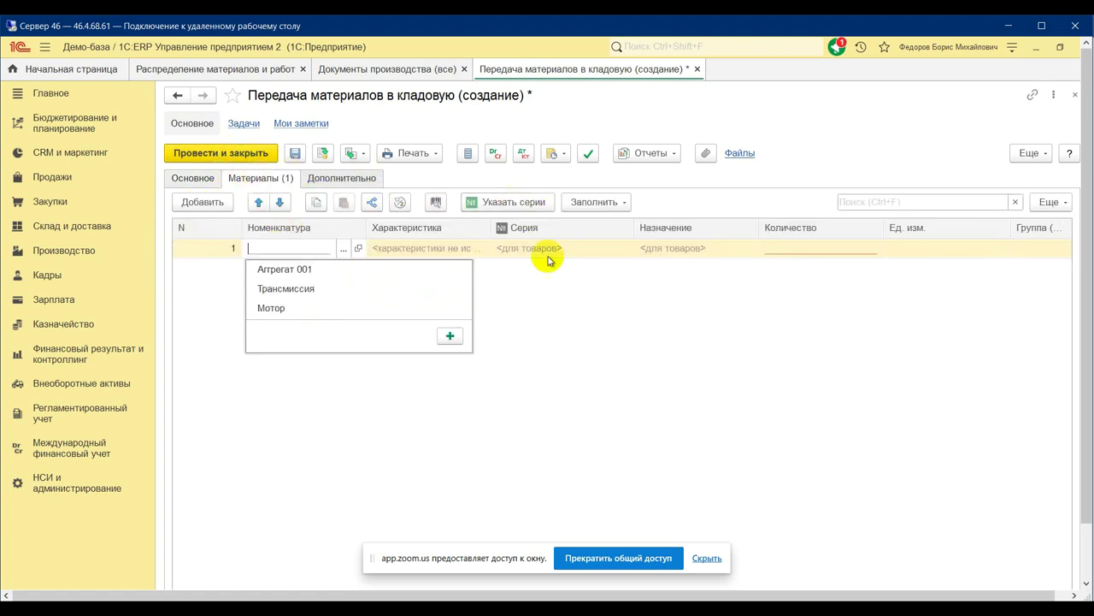
{"action": "left_click", "coordinate": [534, 304]}
{"action": "left_click", "coordinate": [608, 204]}
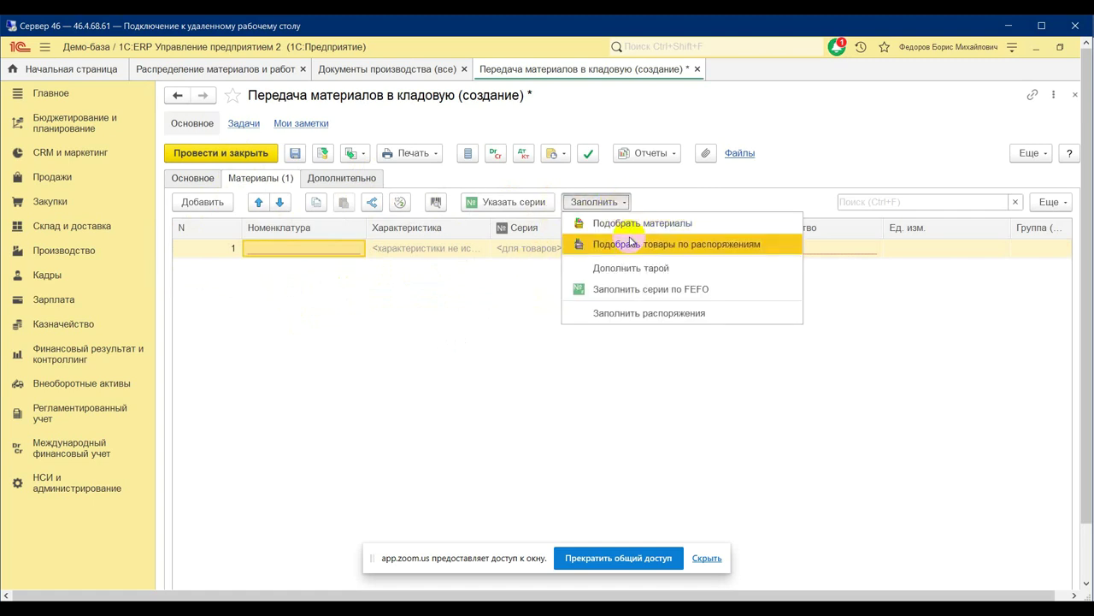
{"action": "left_click", "coordinate": [630, 227]}
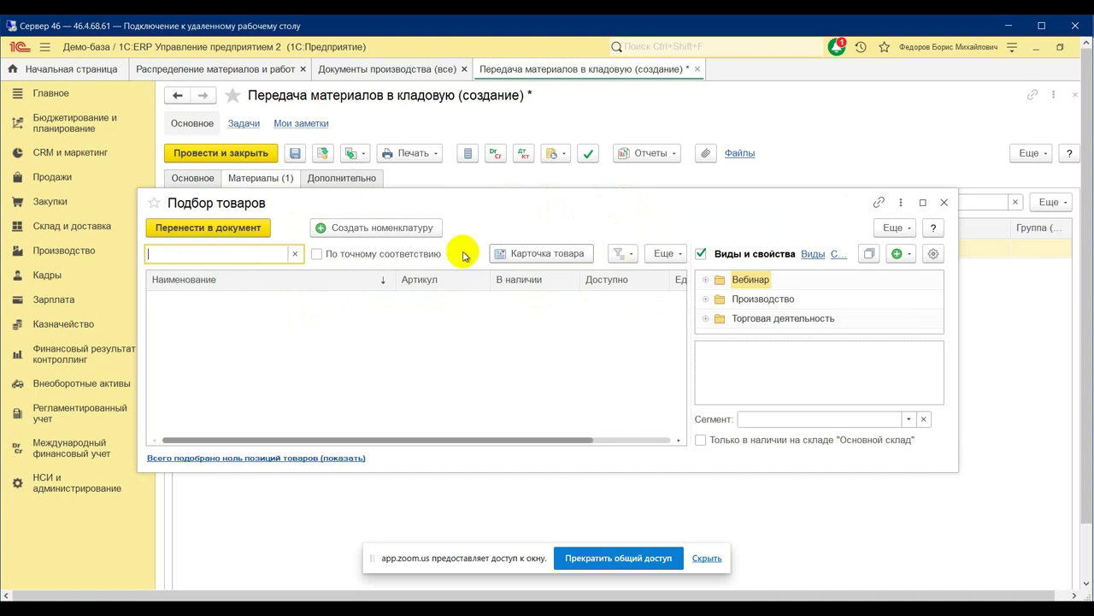
{"action": "left_click", "coordinate": [303, 460]}
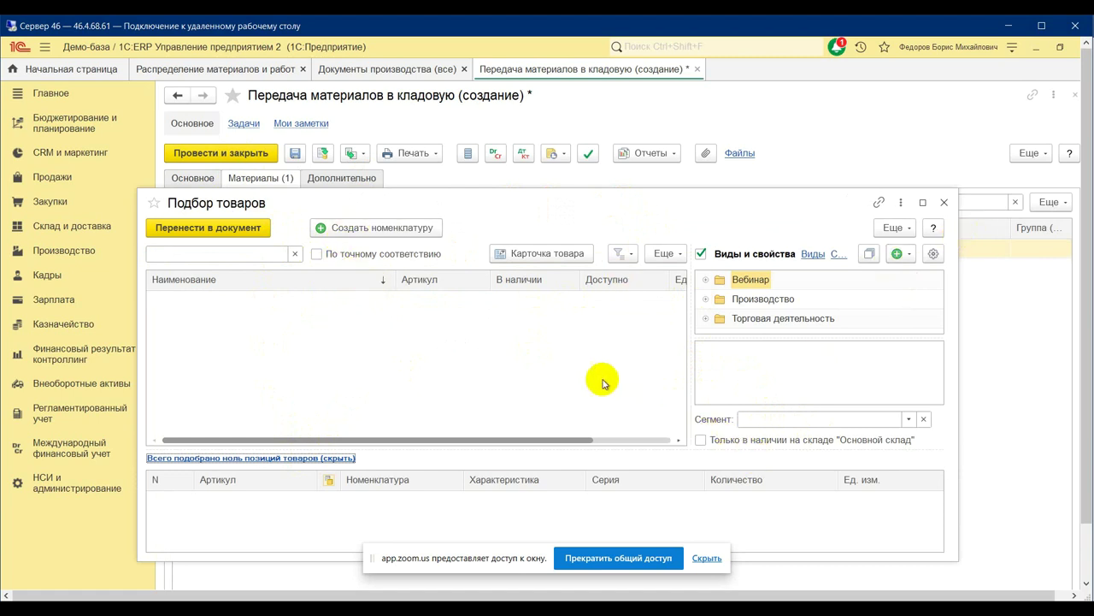
Step: Turn off the Виды и свойства filter in the picker so that all items are listed
{"action": "left_click", "coordinate": [706, 281]}
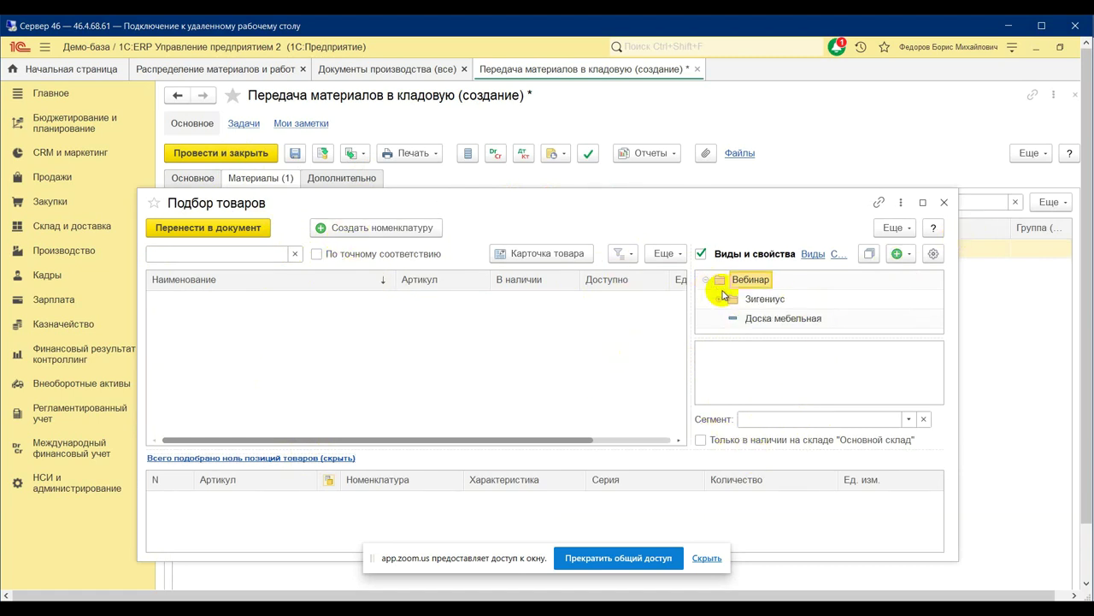
{"action": "left_click", "coordinate": [706, 281]}
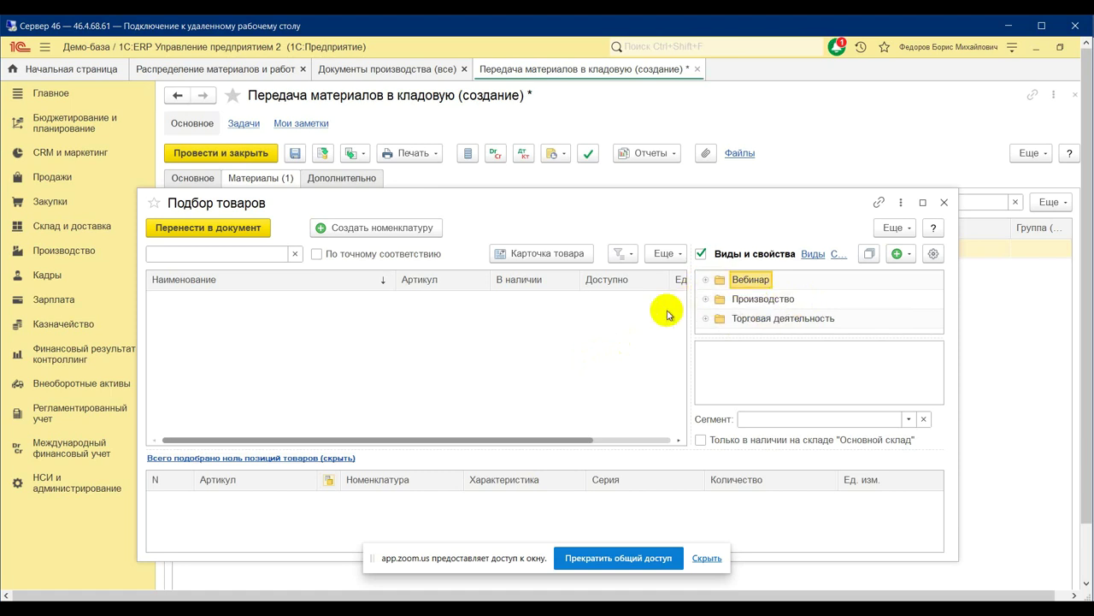
{"action": "left_click", "coordinate": [462, 368]}
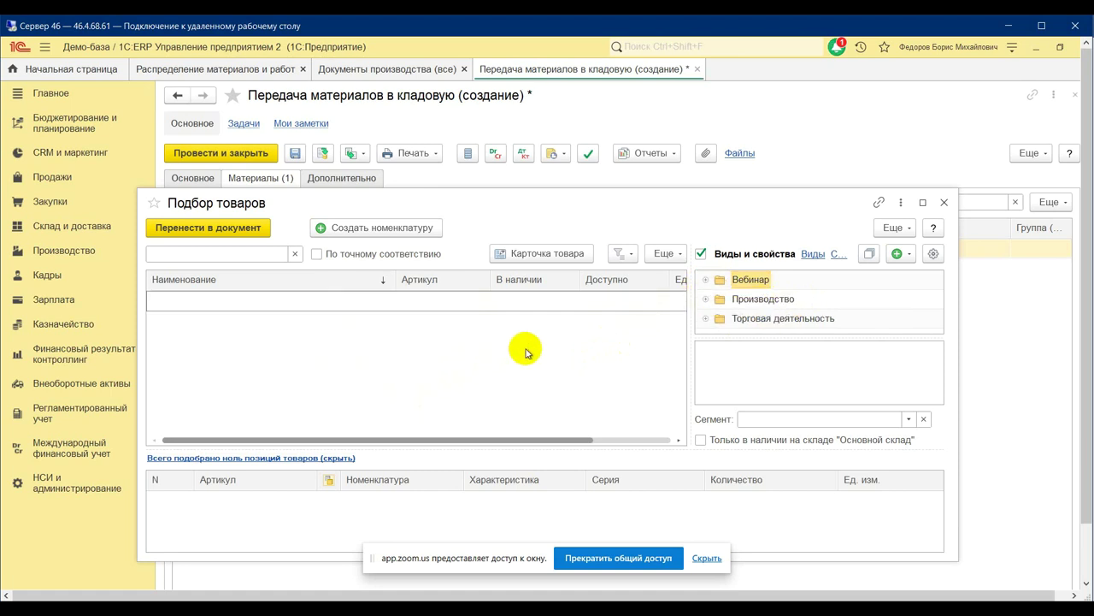
{"action": "left_click", "coordinate": [701, 253]}
Step: Find Материал 003 in the item list and add it to the picked items
{"action": "scroll", "coordinate": [606, 367], "scroll_direction": "down", "scroll_amount": 6}
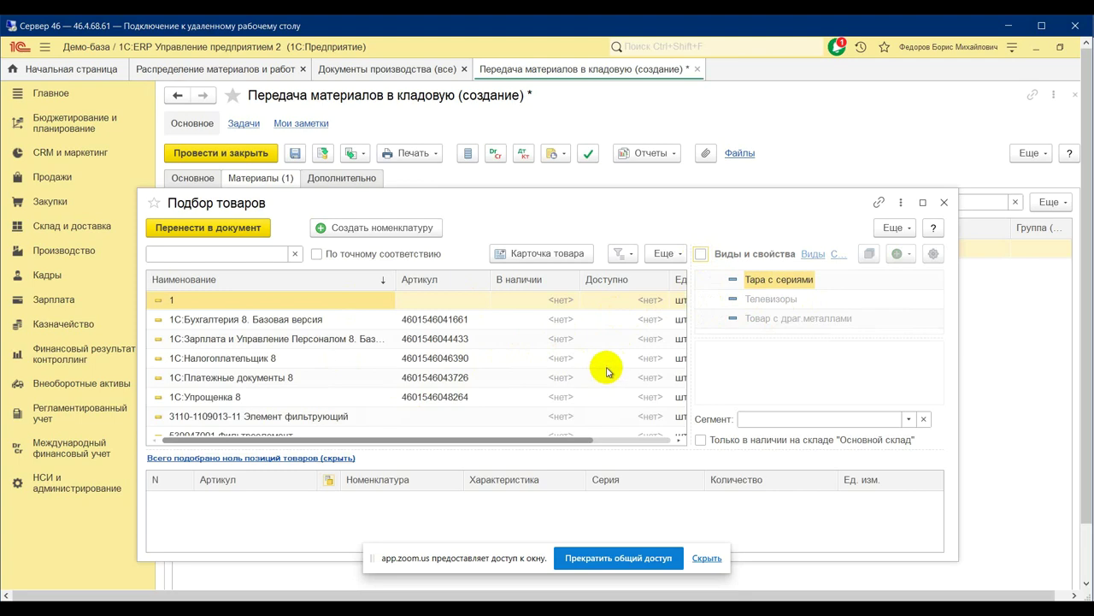
{"action": "scroll", "coordinate": [606, 370], "scroll_direction": "up", "scroll_amount": 2}
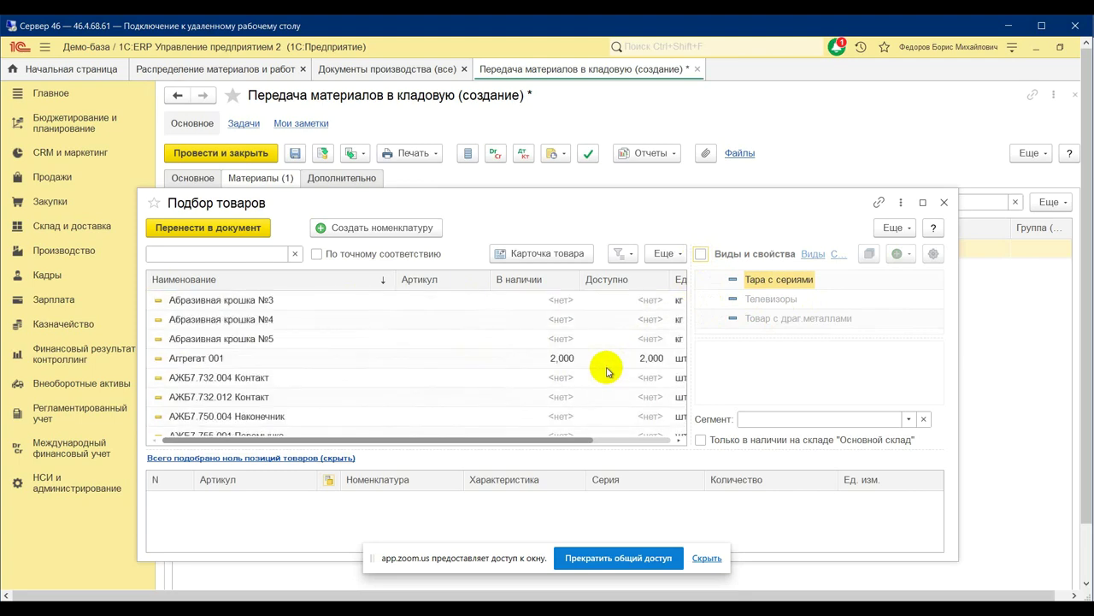
{"action": "scroll", "coordinate": [607, 369], "scroll_direction": "down", "scroll_amount": 20}
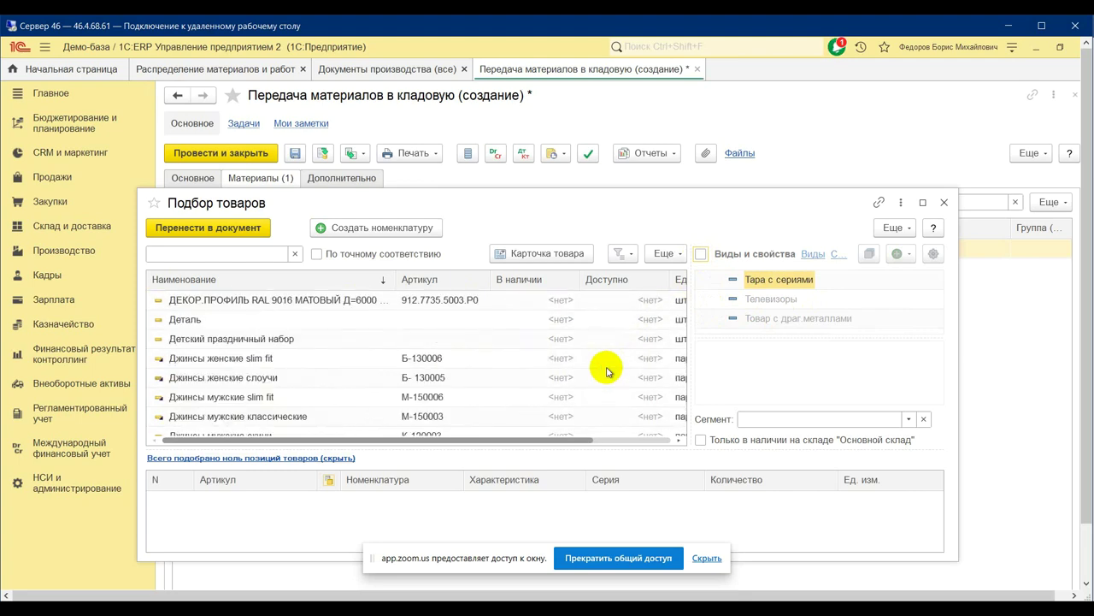
{"action": "scroll", "coordinate": [606, 370], "scroll_direction": "up", "scroll_amount": 5}
{"action": "scroll", "coordinate": [606, 370], "scroll_direction": "down", "scroll_amount": 2}
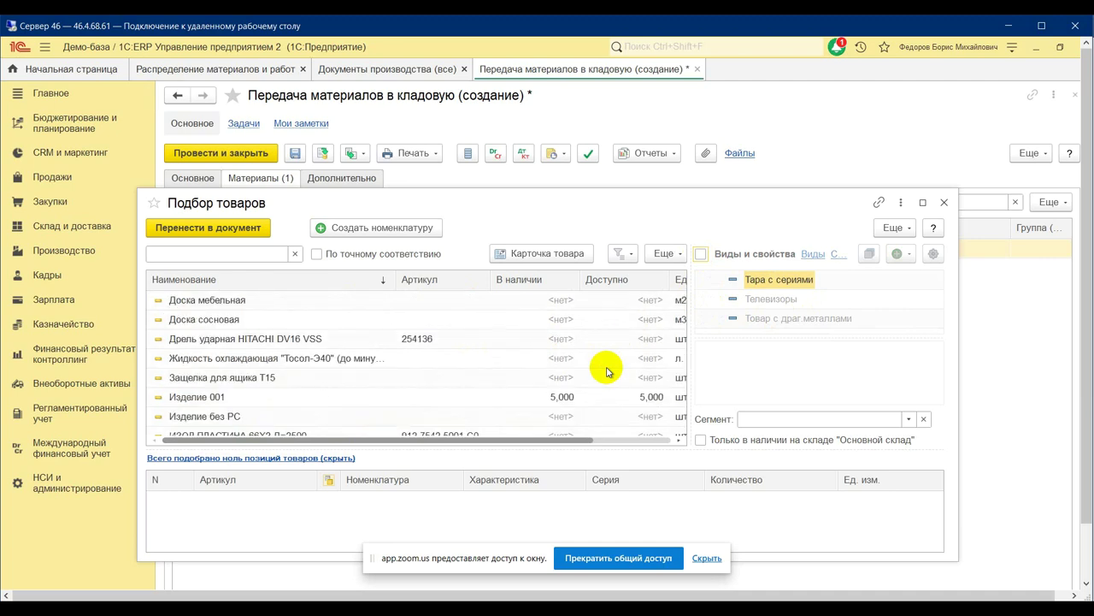
{"action": "scroll", "coordinate": [606, 370], "scroll_direction": "down", "scroll_amount": 10}
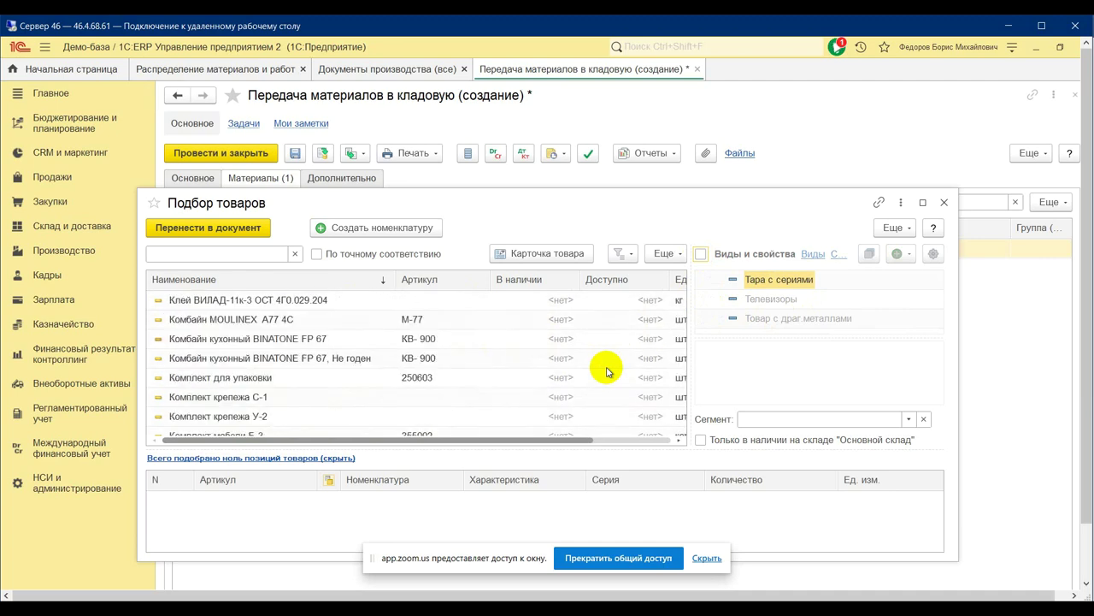
{"action": "scroll", "coordinate": [606, 370], "scroll_direction": "down", "scroll_amount": 15}
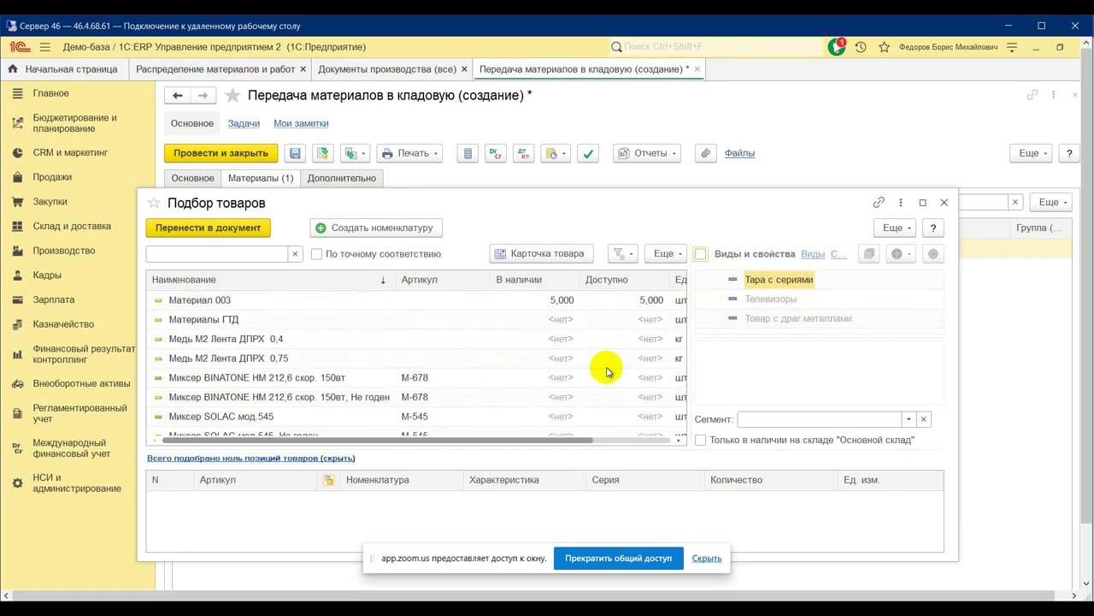
{"action": "left_click", "coordinate": [654, 300]}
{"action": "double_click", "coordinate": [653, 301]}
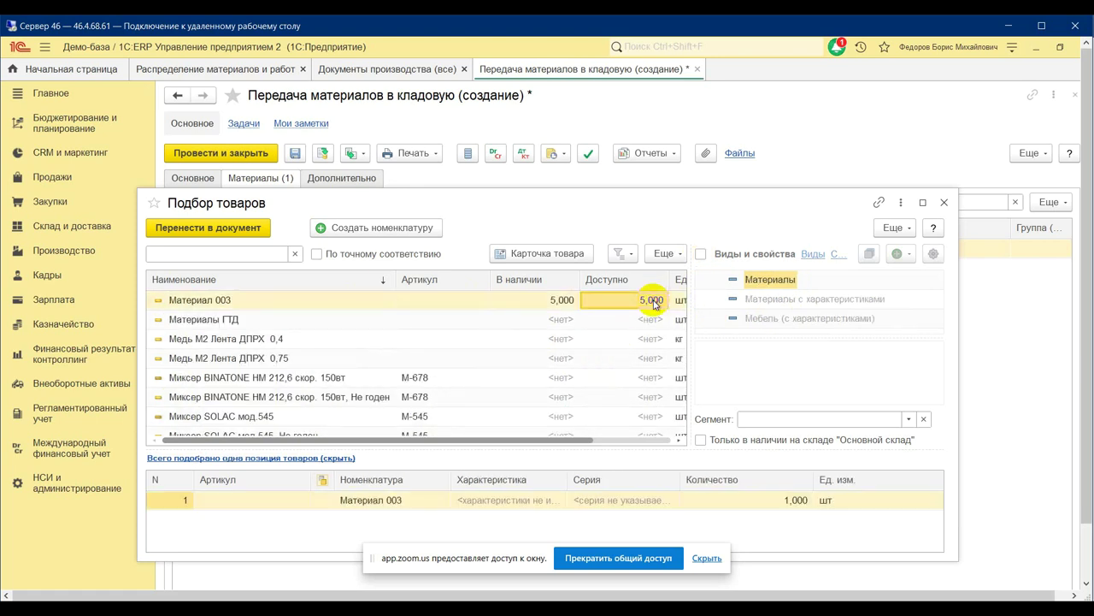
Step: Transfer the picked material into the document and delete the blank first row
{"action": "left_click", "coordinate": [257, 228]}
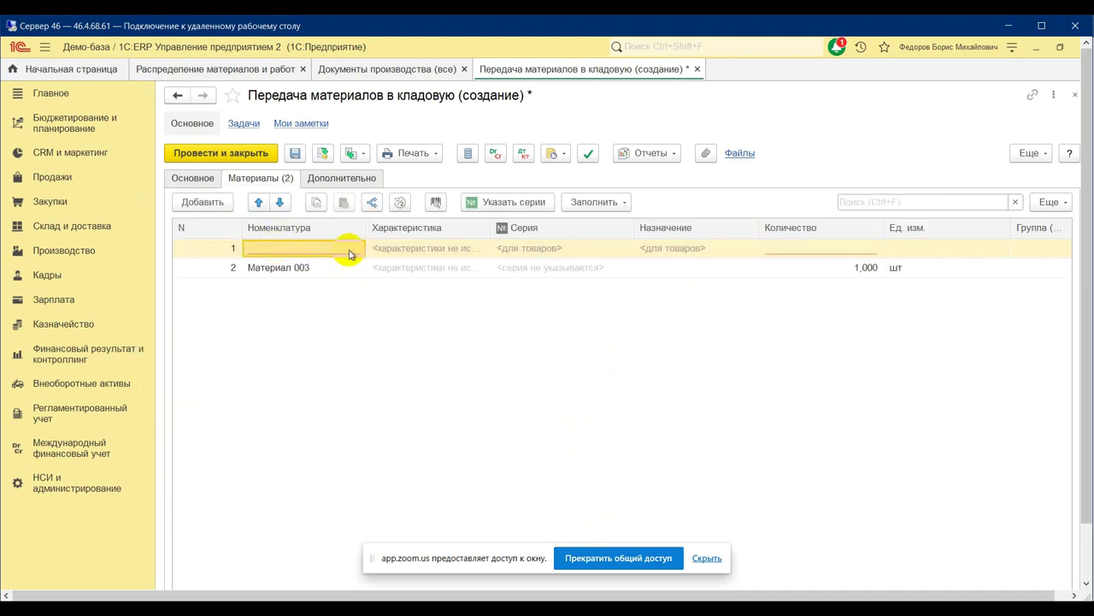
{"action": "right_click", "coordinate": [348, 251]}
{"action": "left_click", "coordinate": [398, 302]}
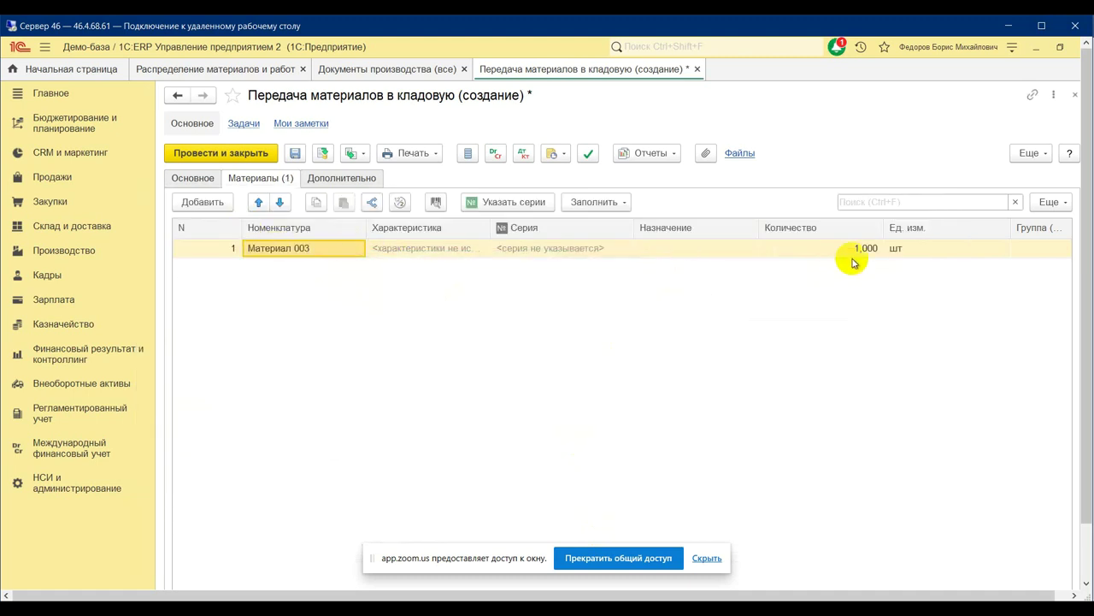
Step: Set the quantity of Материал 003 to 4, then post and close the transfer document
{"action": "left_click", "coordinate": [838, 252]}
{"action": "left_click", "coordinate": [838, 252]}
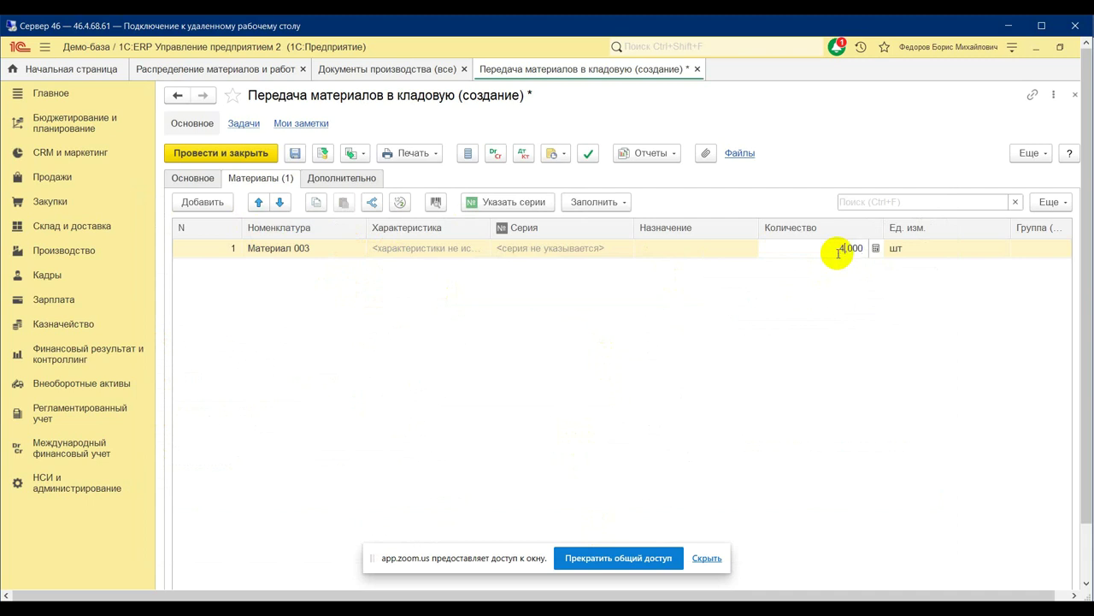
{"action": "type", "text": "4"}
{"action": "key", "text": "Return"}
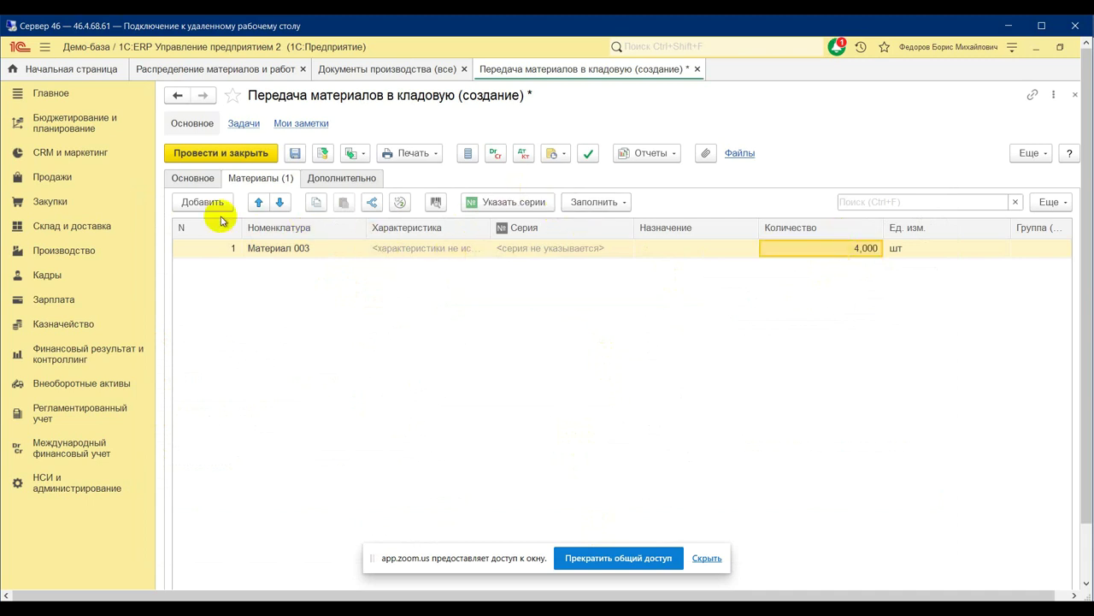
{"action": "left_click", "coordinate": [183, 180]}
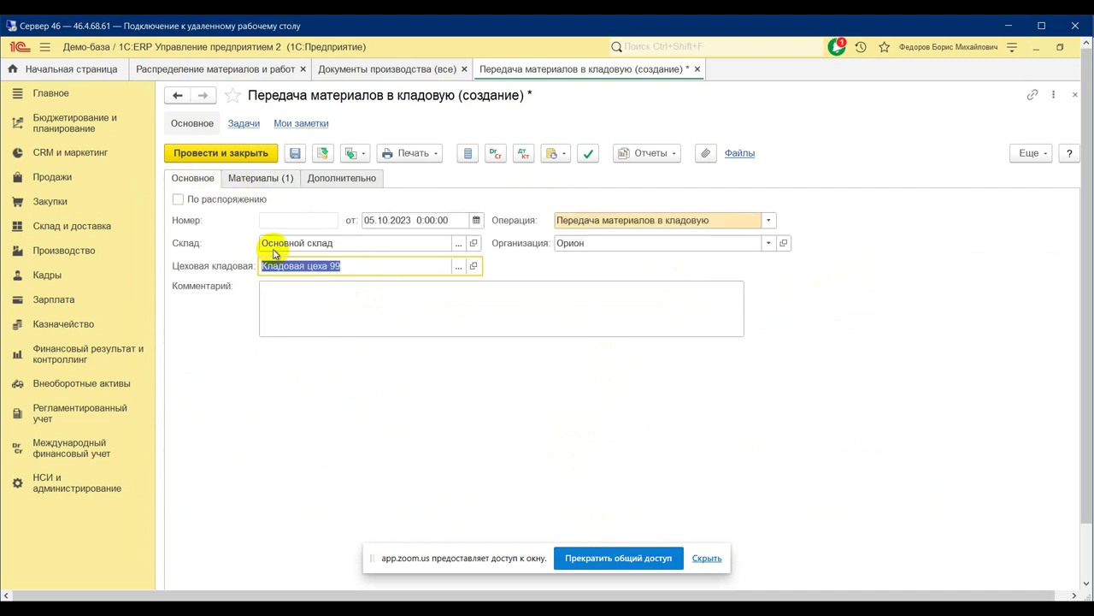
{"action": "left_click", "coordinate": [246, 154]}
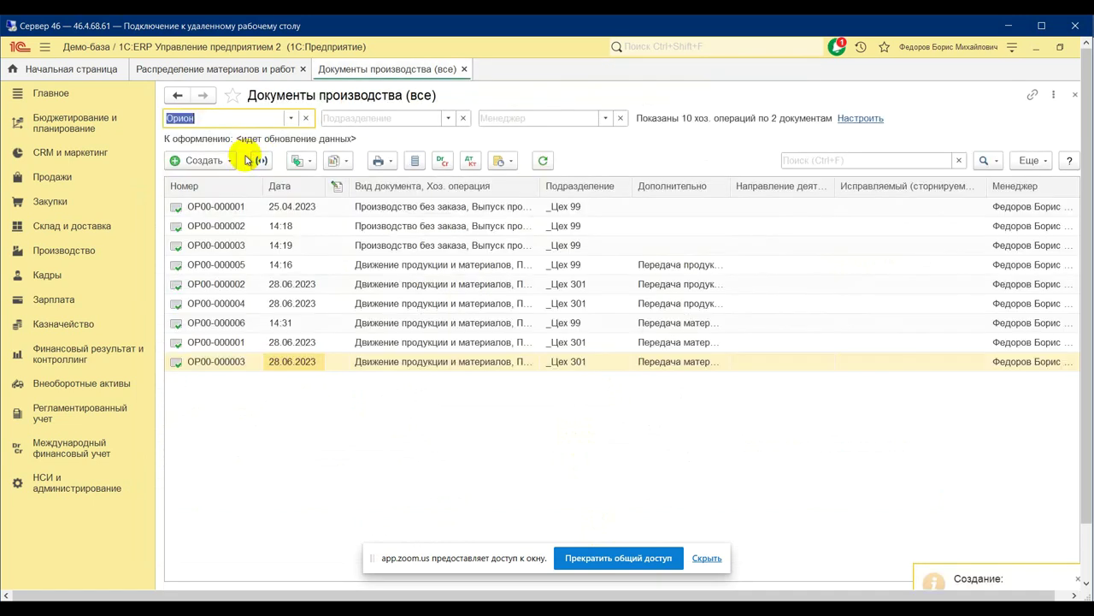
Step: Return to the materials and works distribution and reselect Орион as the organization to refresh the list
{"action": "left_click", "coordinate": [244, 71]}
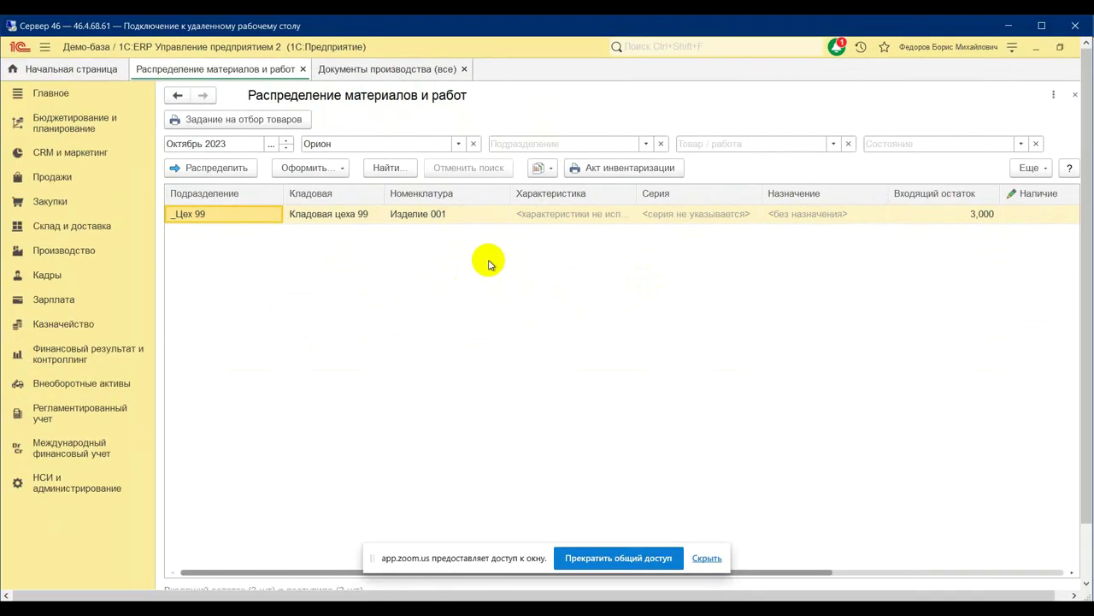
{"action": "left_click", "coordinate": [419, 143]}
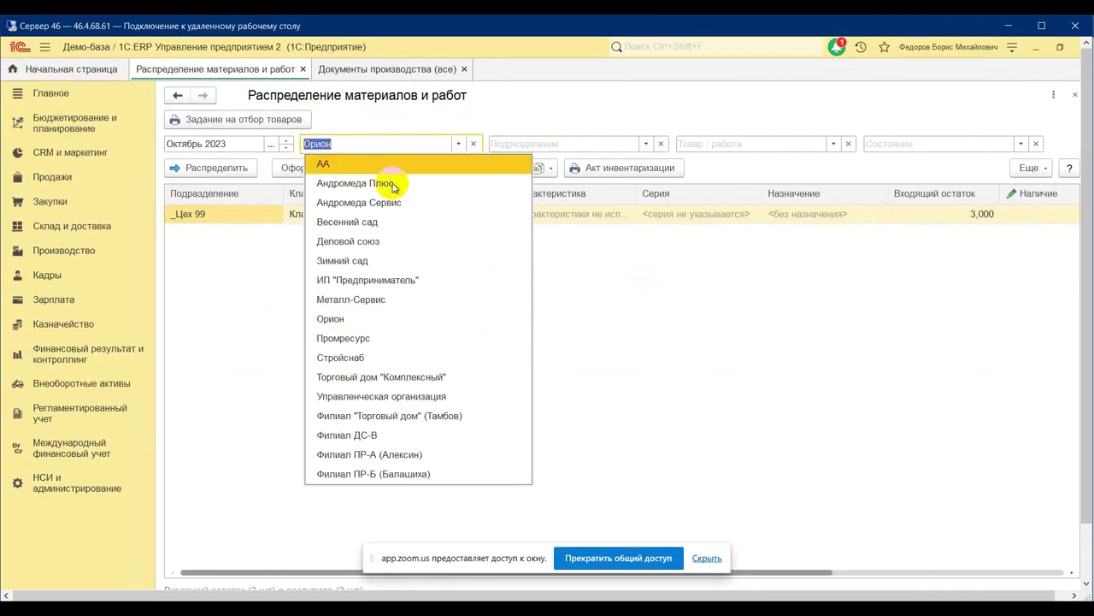
{"action": "left_click", "coordinate": [348, 317]}
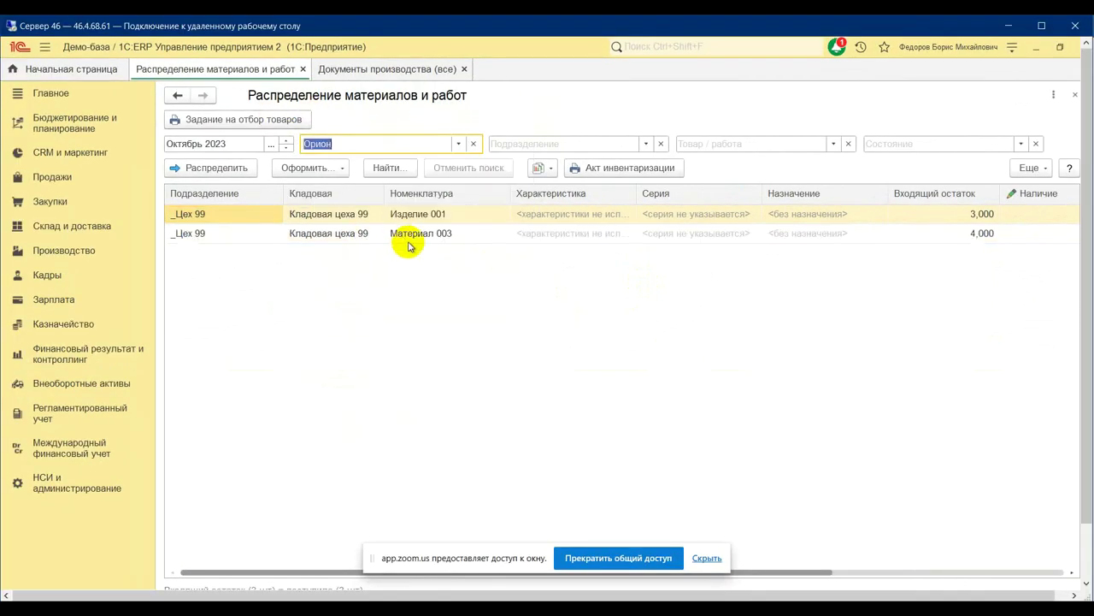
Step: Set the on-hand quantity (Наличие) of Материал 003 in Кладовая цеха 99 to 2
{"action": "left_click", "coordinate": [435, 230]}
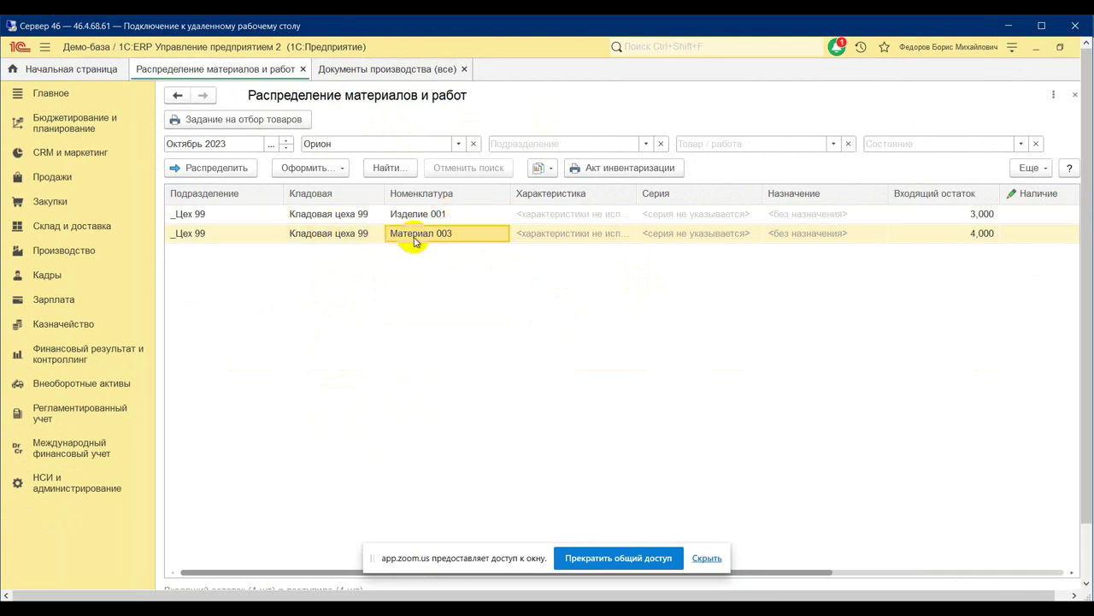
{"action": "left_click", "coordinate": [976, 240]}
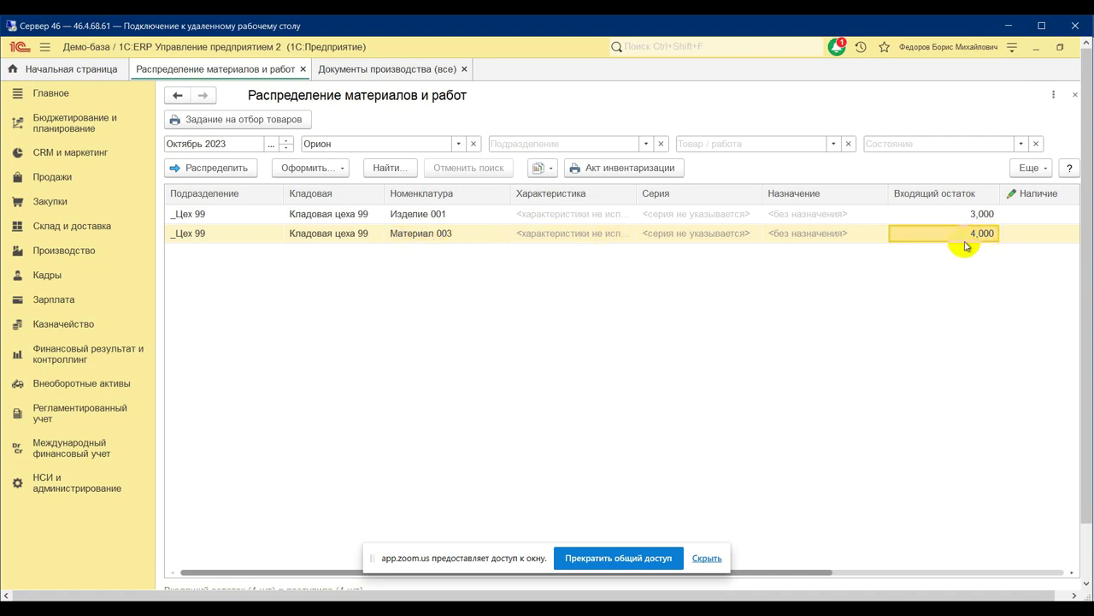
{"action": "double_click", "coordinate": [1051, 238]}
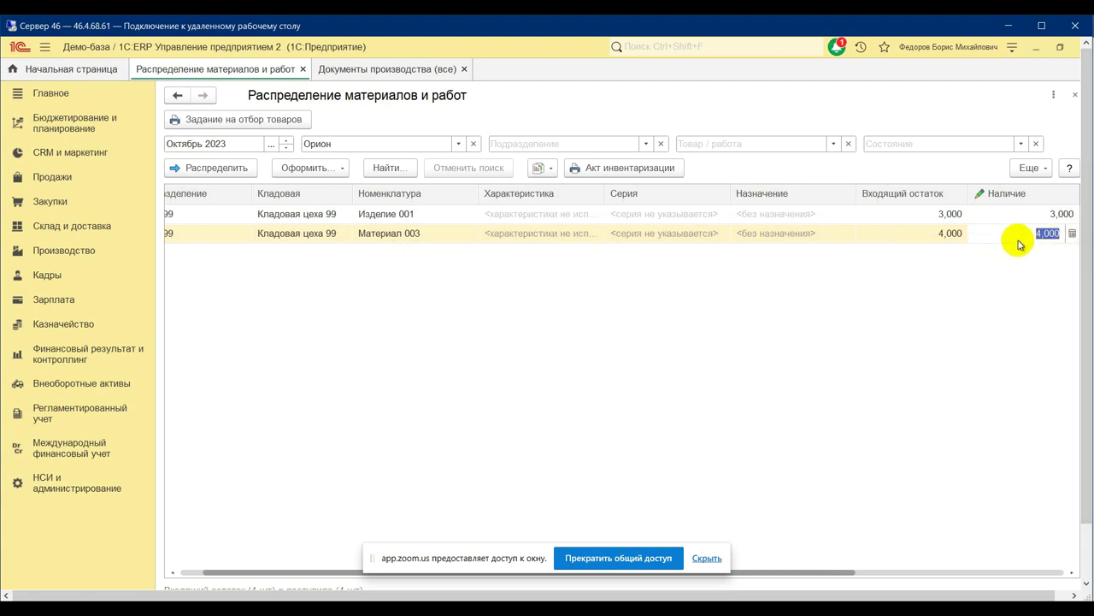
{"action": "type", "text": "2"}
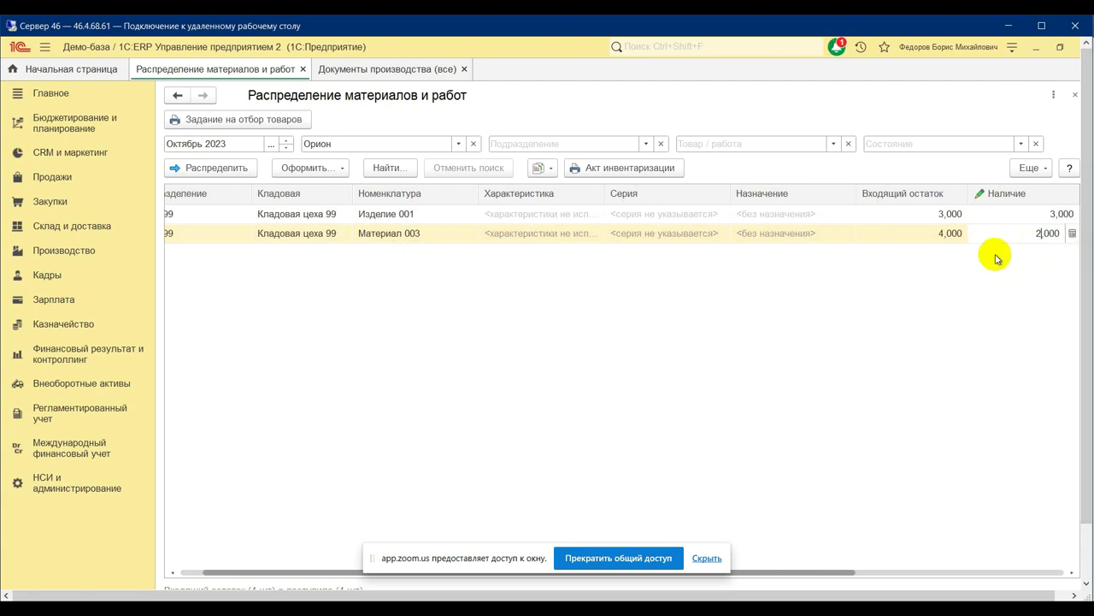
{"action": "left_click", "coordinate": [1015, 290]}
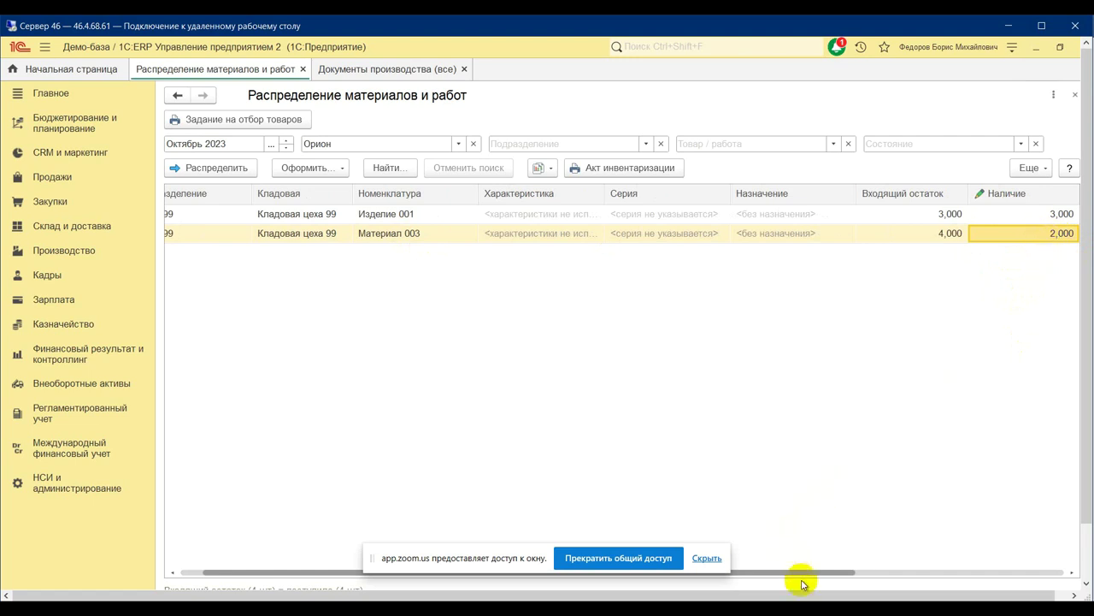
Step: Open the distribution of Материал 003 and allocate 2 units by the rule Распределение по количеству продукции
{"action": "left_click_drag", "start_coordinate": [805, 575], "coordinate": [1038, 569]}
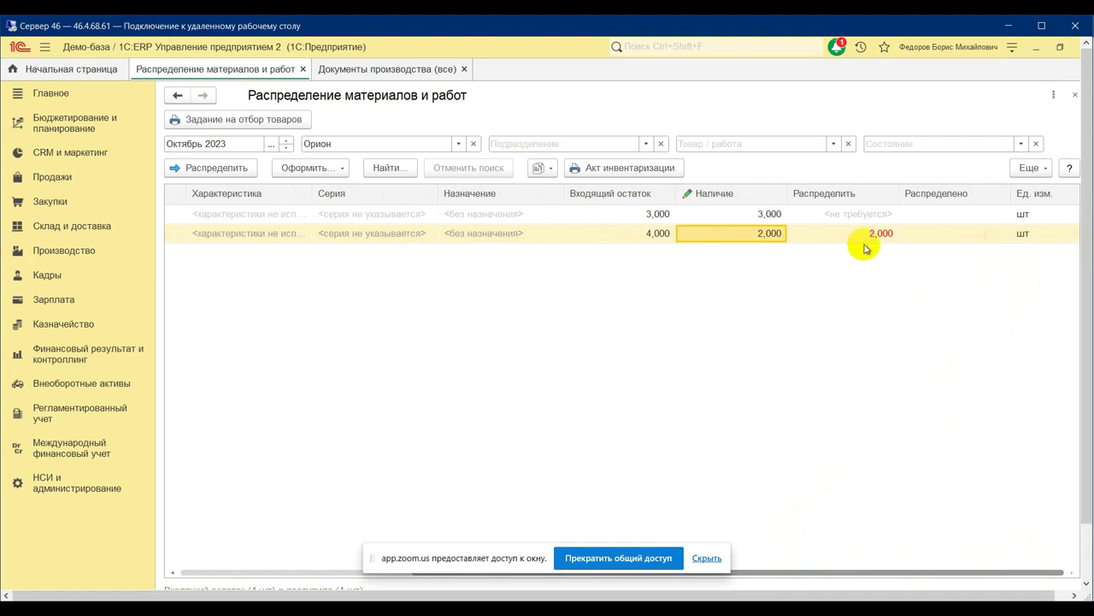
{"action": "left_click", "coordinate": [177, 168]}
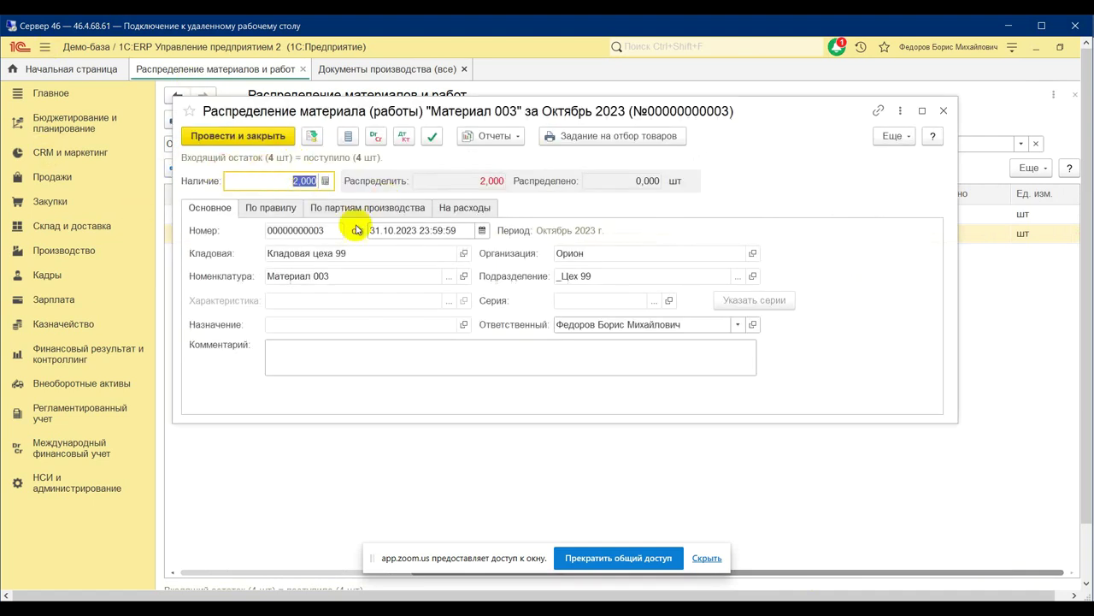
{"action": "left_click_drag", "start_coordinate": [366, 118], "coordinate": [417, 156]}
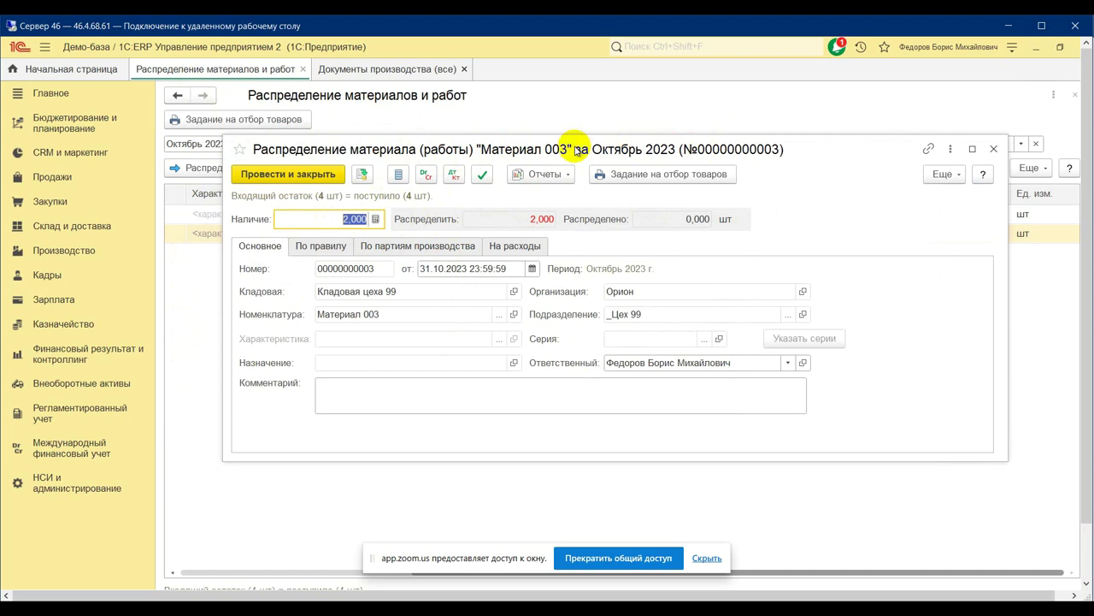
{"action": "left_click", "coordinate": [321, 246]}
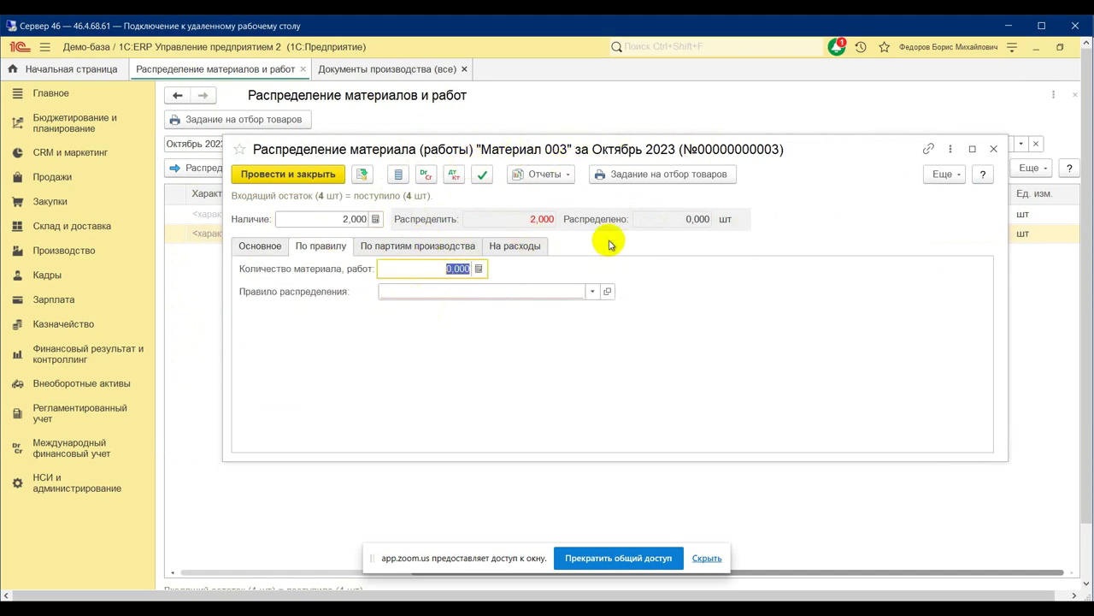
{"action": "left_click", "coordinate": [592, 291]}
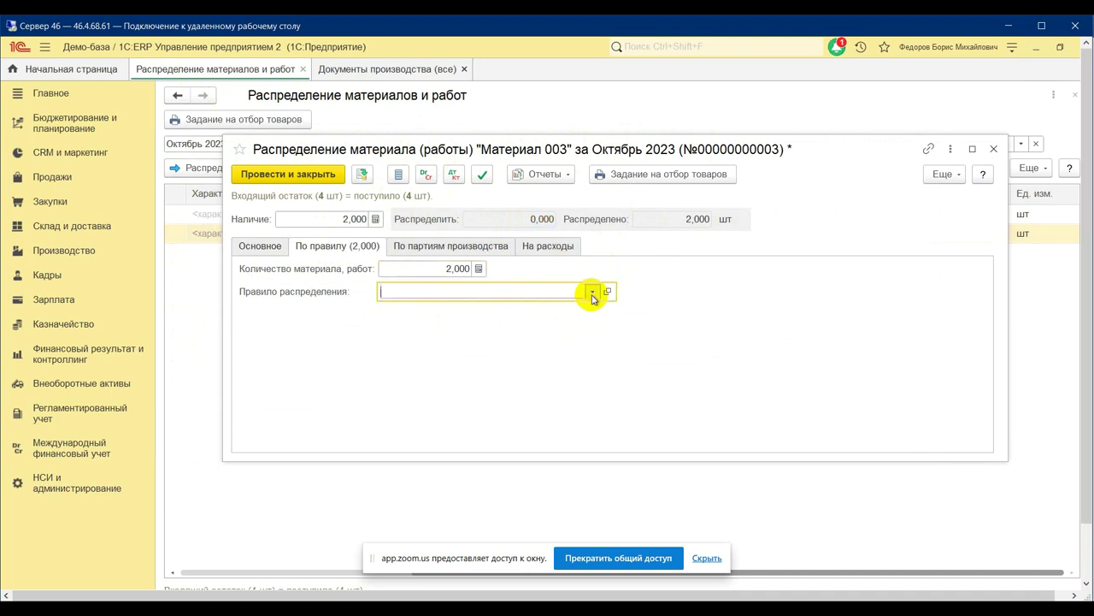
{"action": "left_click", "coordinate": [453, 331]}
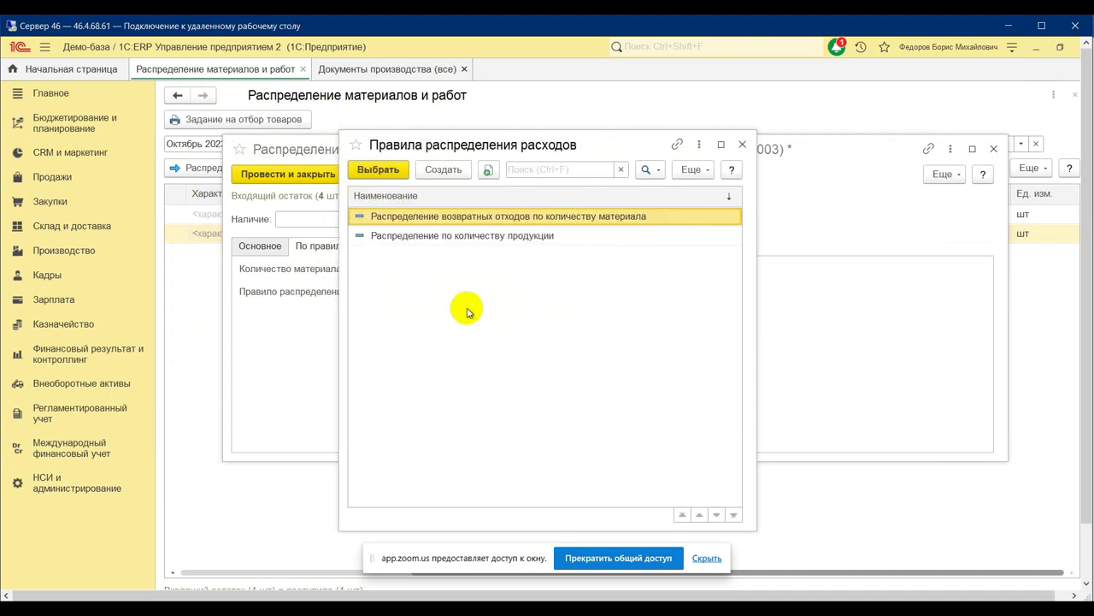
{"action": "double_click", "coordinate": [509, 236]}
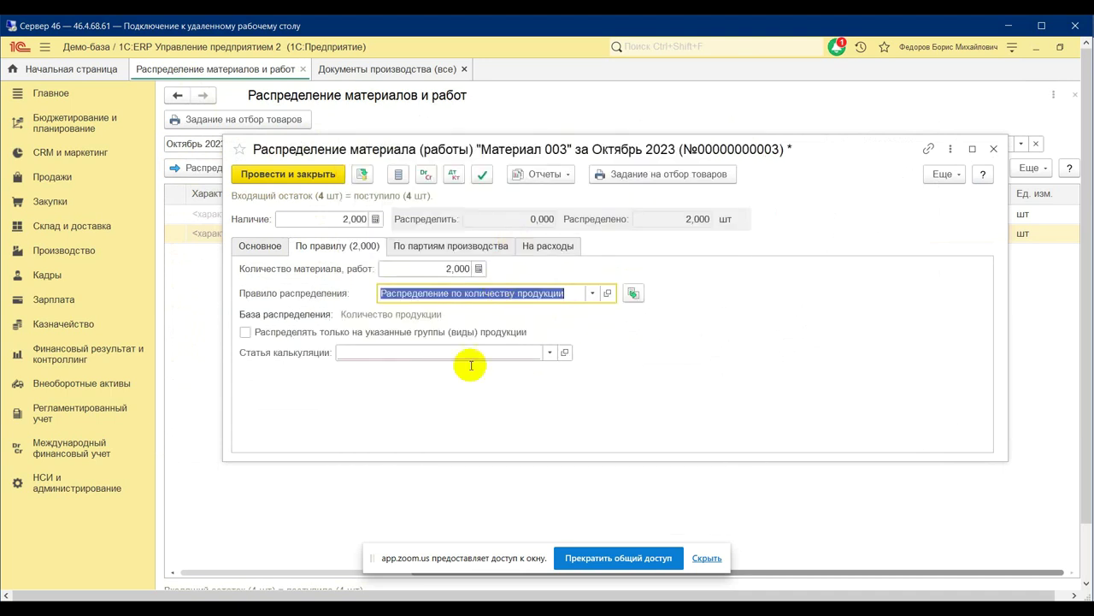
Step: Set the costing item (Статья калькуляции) for the rule-based distribution to Материалы основные
{"action": "left_click", "coordinate": [359, 351]}
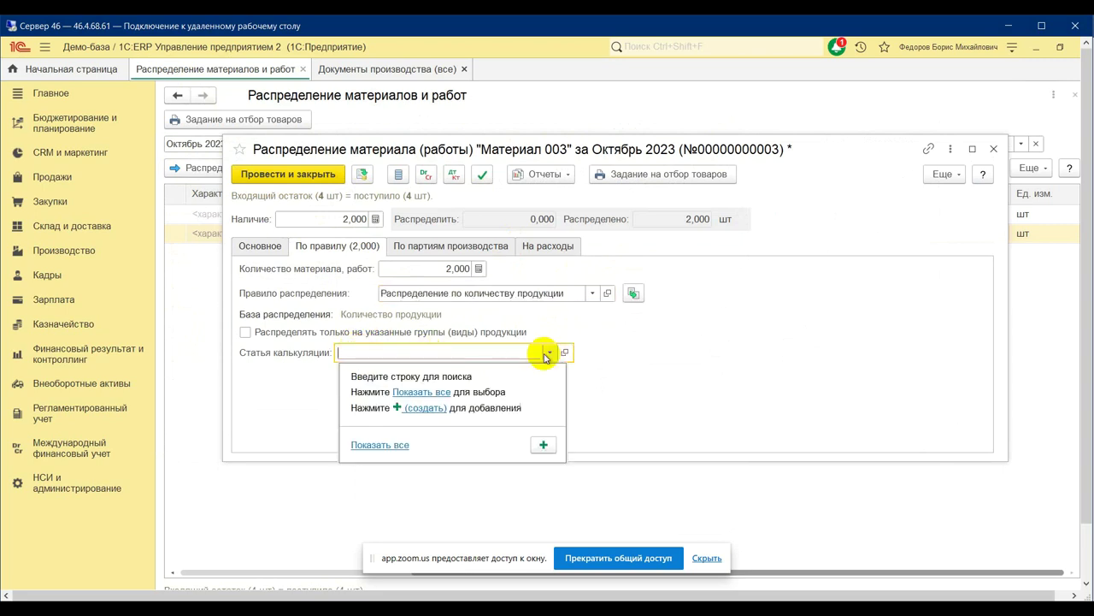
{"action": "left_click", "coordinate": [420, 392]}
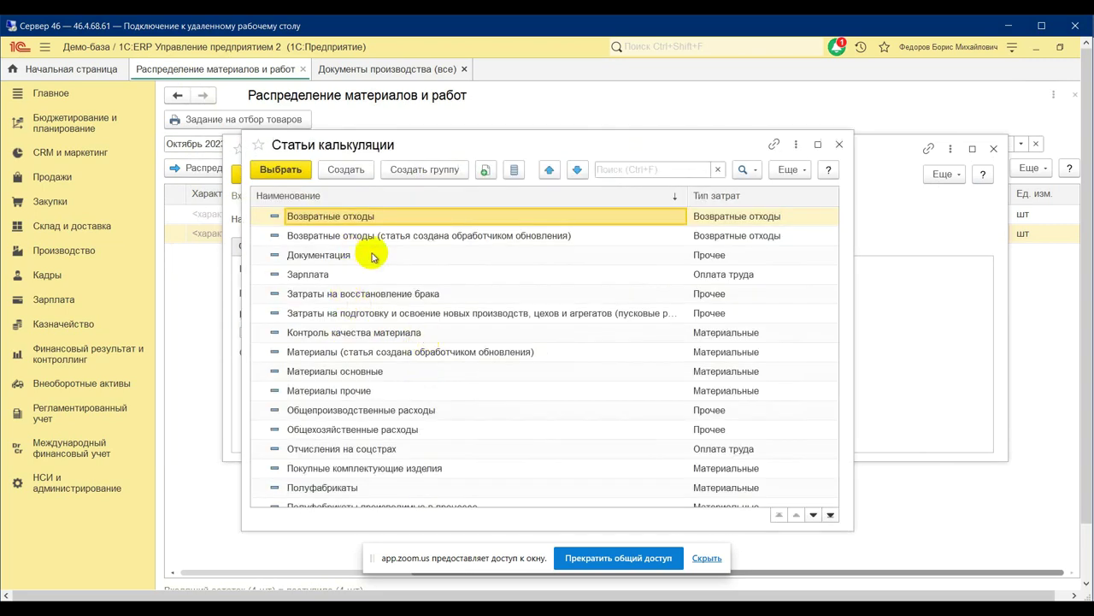
{"action": "scroll", "coordinate": [389, 448], "scroll_direction": "down", "scroll_amount": 4}
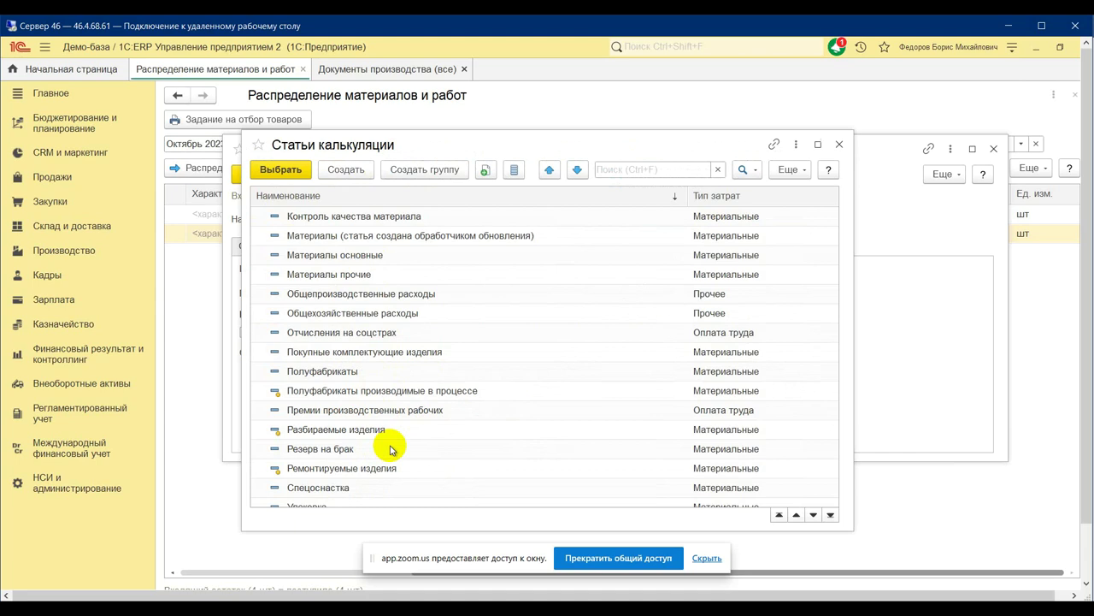
{"action": "scroll", "coordinate": [391, 442], "scroll_direction": "up", "scroll_amount": 3}
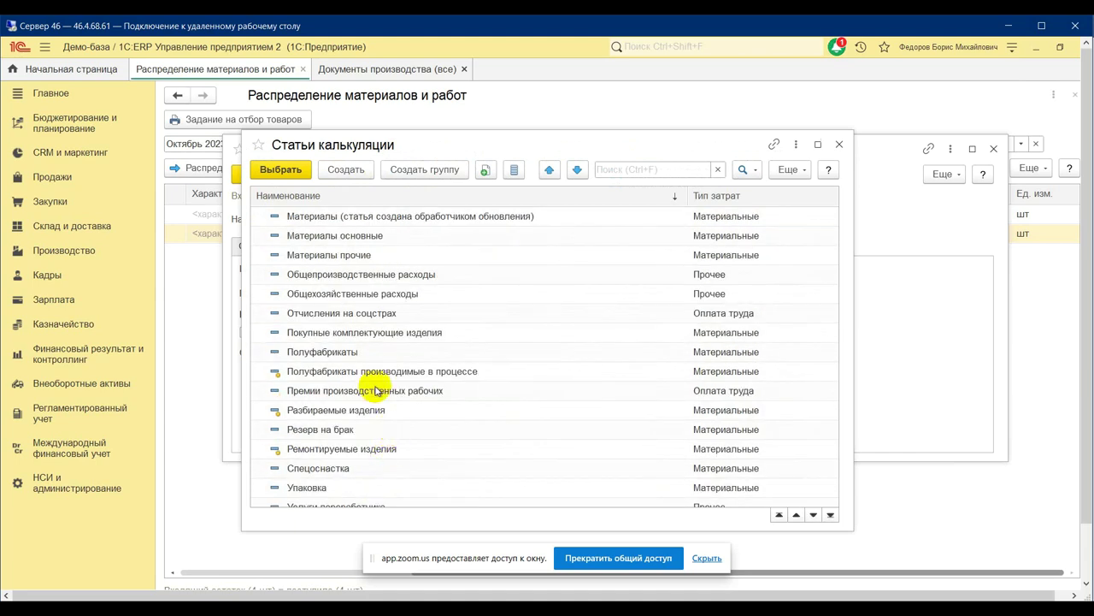
{"action": "double_click", "coordinate": [327, 235]}
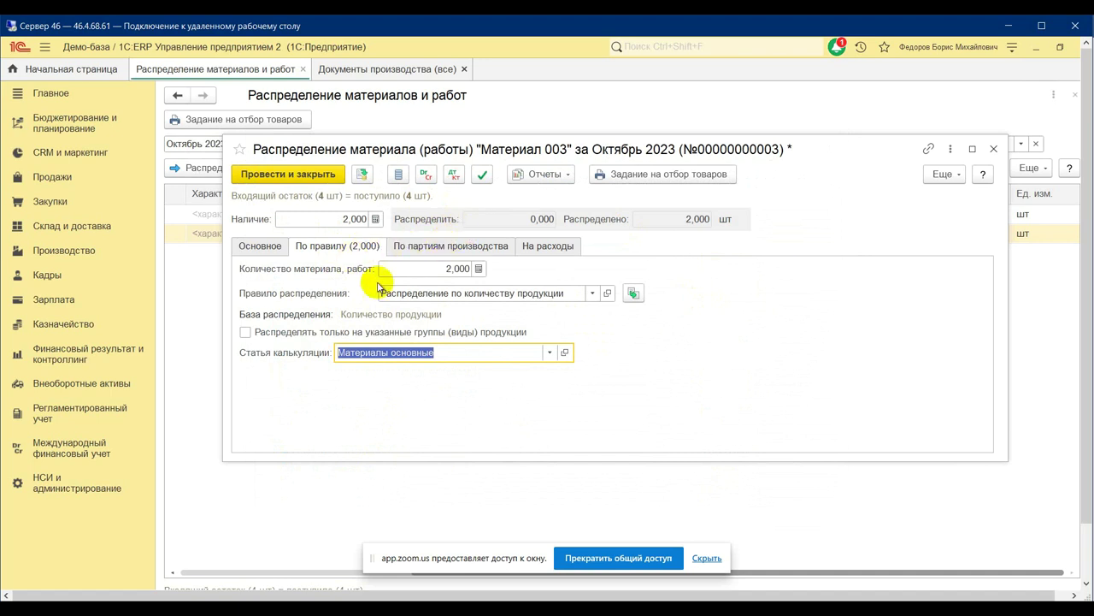
Step: Review the production batch, expense and general sections of the distribution, and post and close the document
{"action": "left_click", "coordinate": [421, 245]}
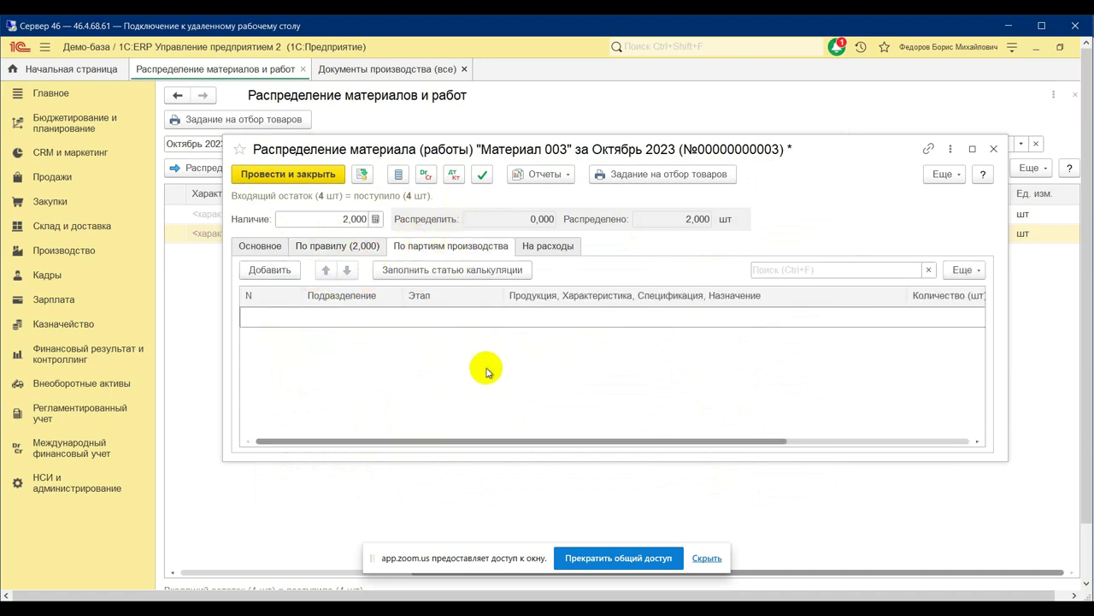
{"action": "left_click", "coordinate": [547, 245]}
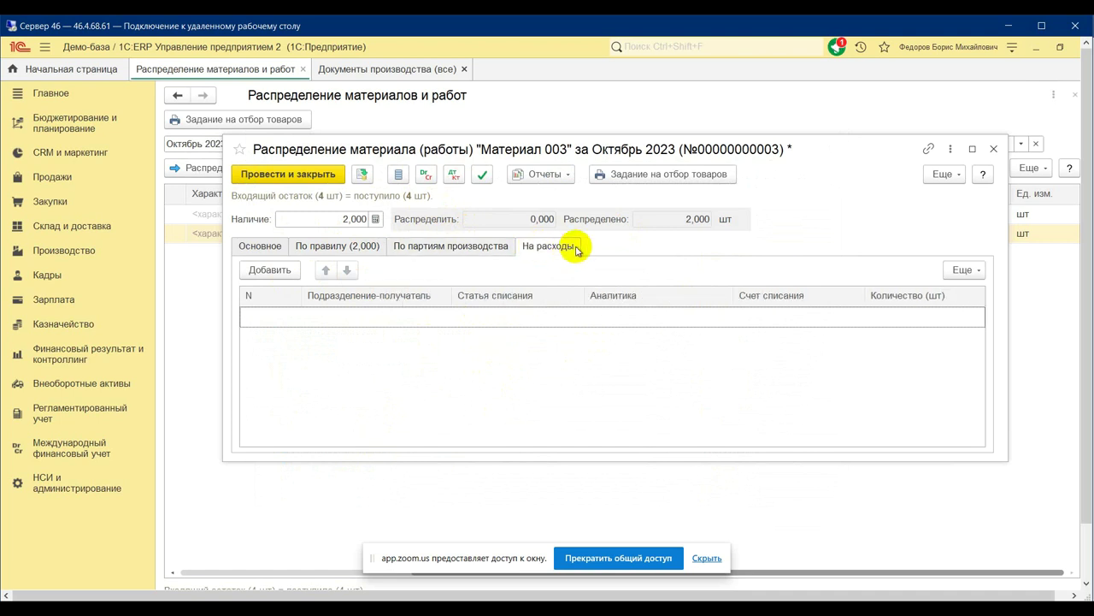
{"action": "left_click", "coordinate": [279, 246]}
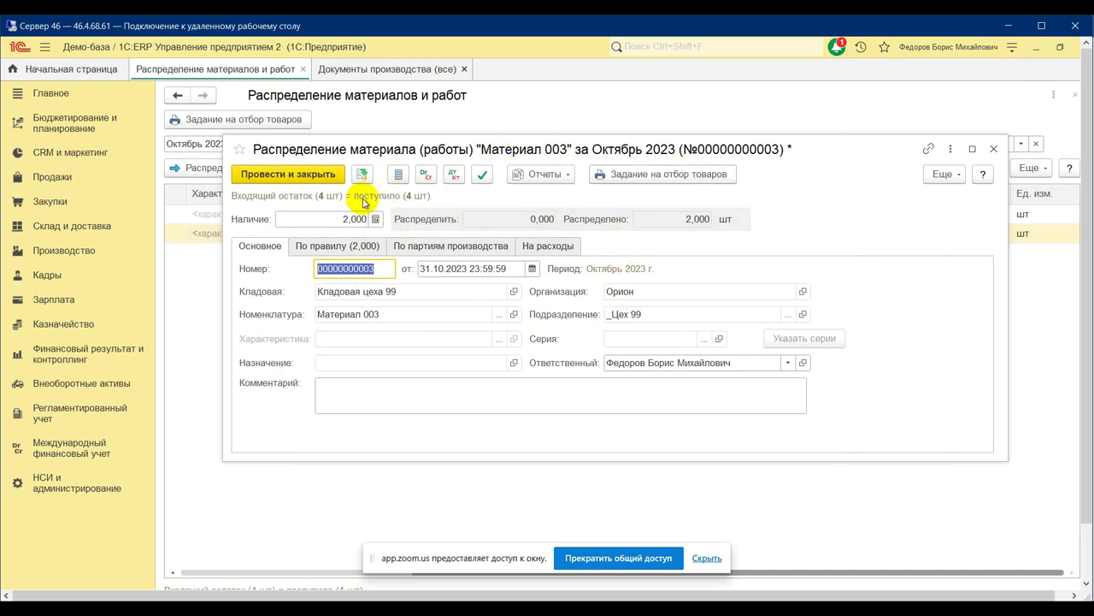
{"action": "left_click", "coordinate": [316, 173]}
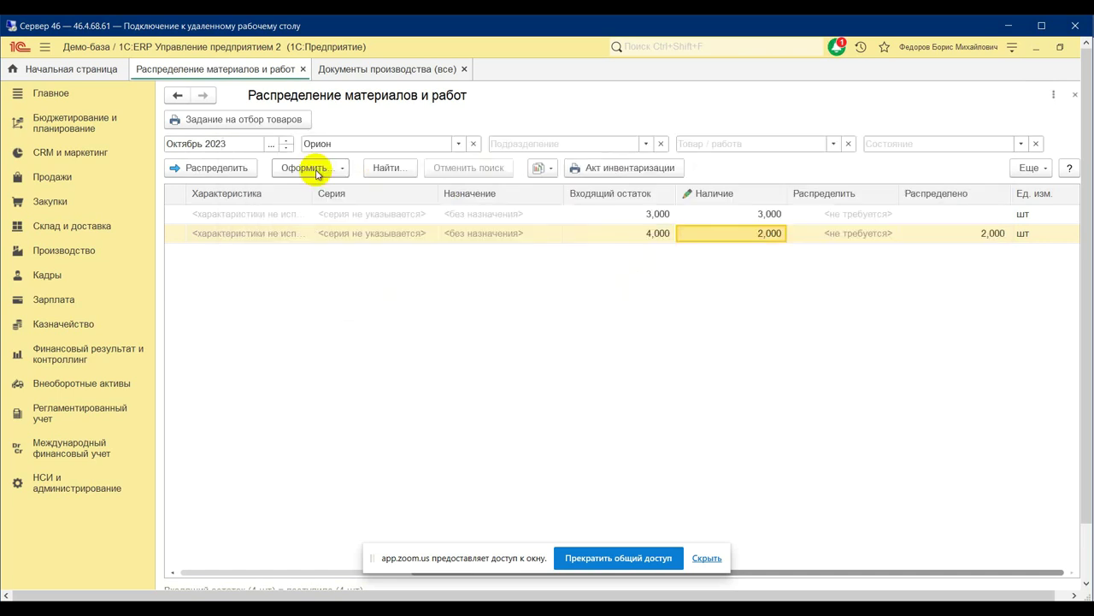
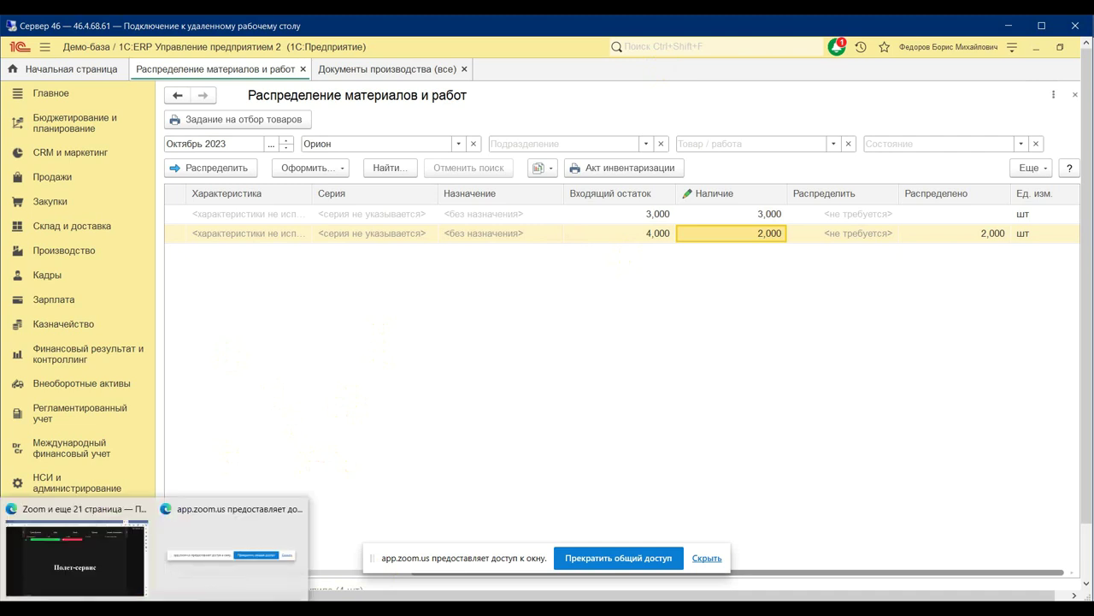
Step: Switch to the Zoom meeting, check the conference chat for messages, and return to 1C:ERP
{"action": "left_click", "coordinate": [47, 567]}
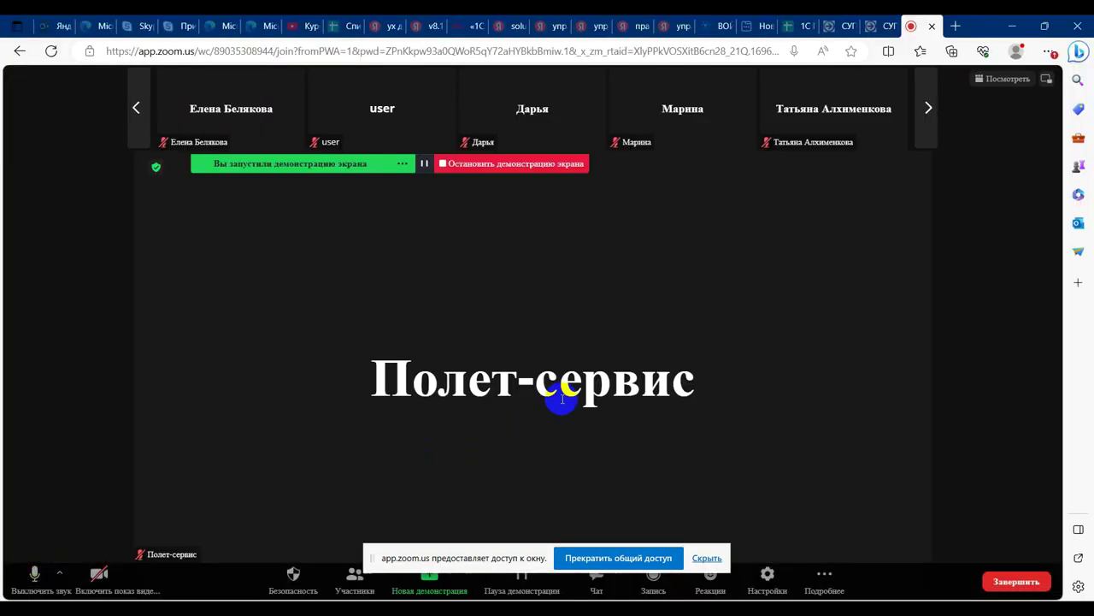
{"action": "left_click", "coordinate": [598, 588]}
{"action": "scroll", "coordinate": [952, 408], "scroll_direction": "down", "scroll_amount": 3}
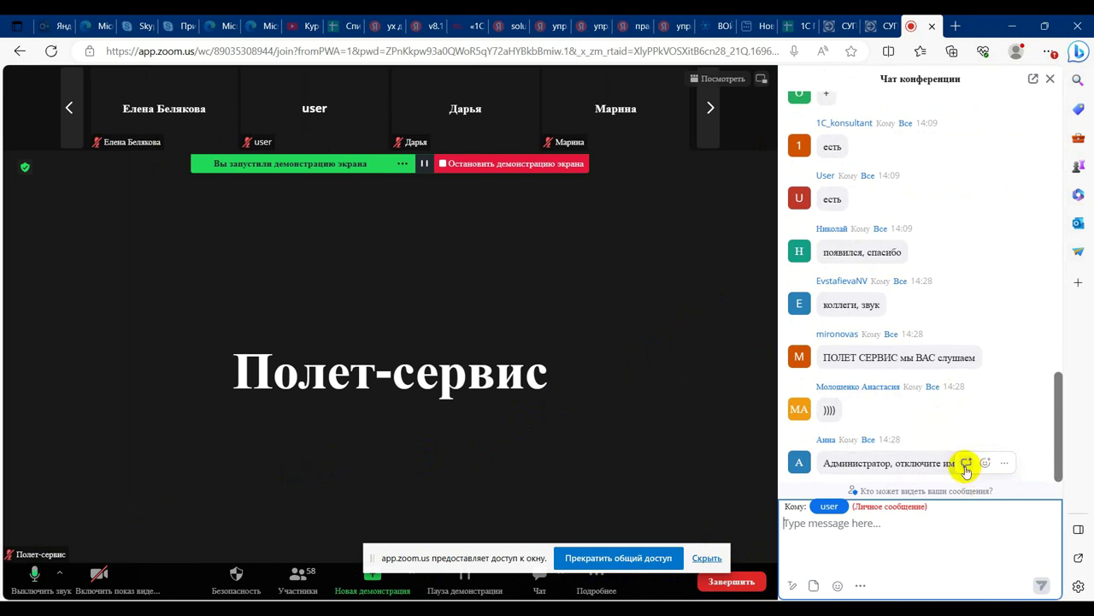
{"action": "scroll", "coordinate": [964, 466], "scroll_direction": "up", "scroll_amount": 6}
{"action": "scroll", "coordinate": [962, 468], "scroll_direction": "down", "scroll_amount": 4}
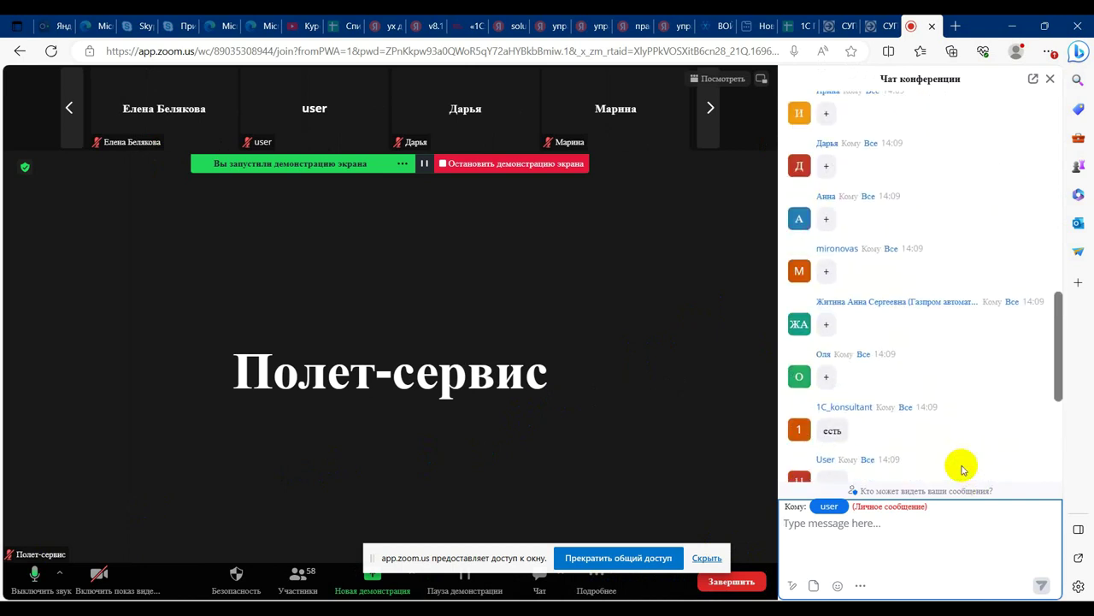
{"action": "left_click", "coordinate": [879, 426]}
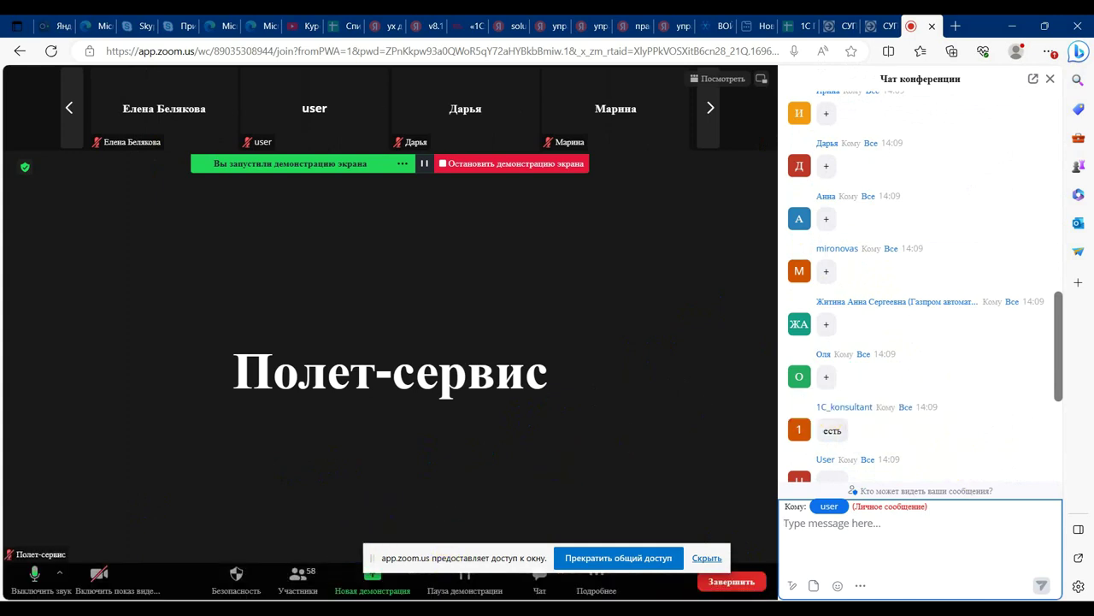
{"action": "key", "text": "alt+Tab"}
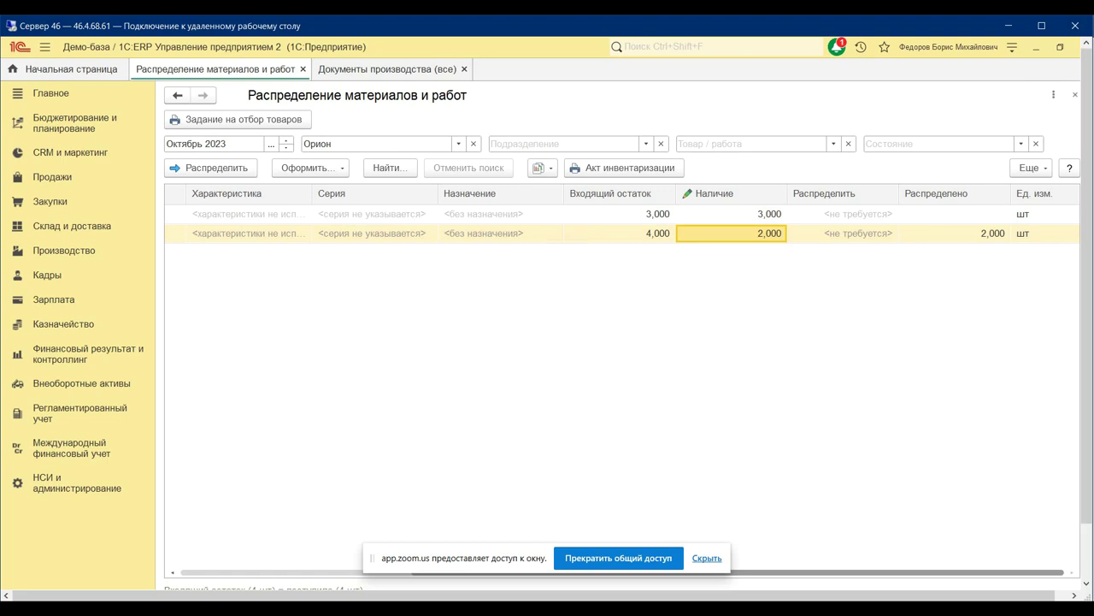
Step: Open the list of production orders (Заказы на производство) from the production section
{"action": "left_click", "coordinate": [80, 70]}
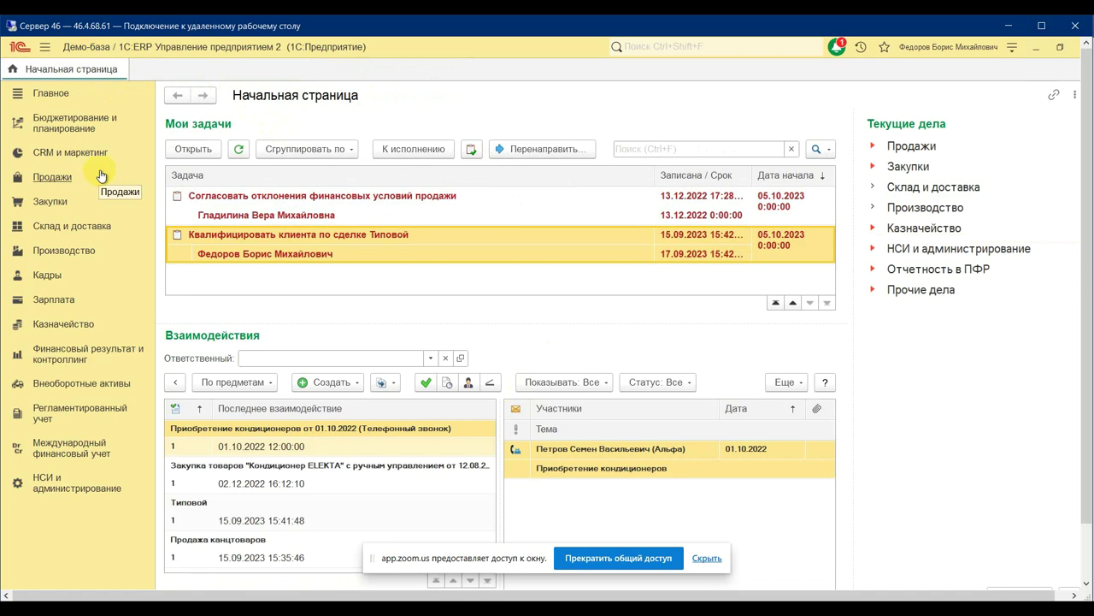
{"action": "left_click", "coordinate": [85, 250]}
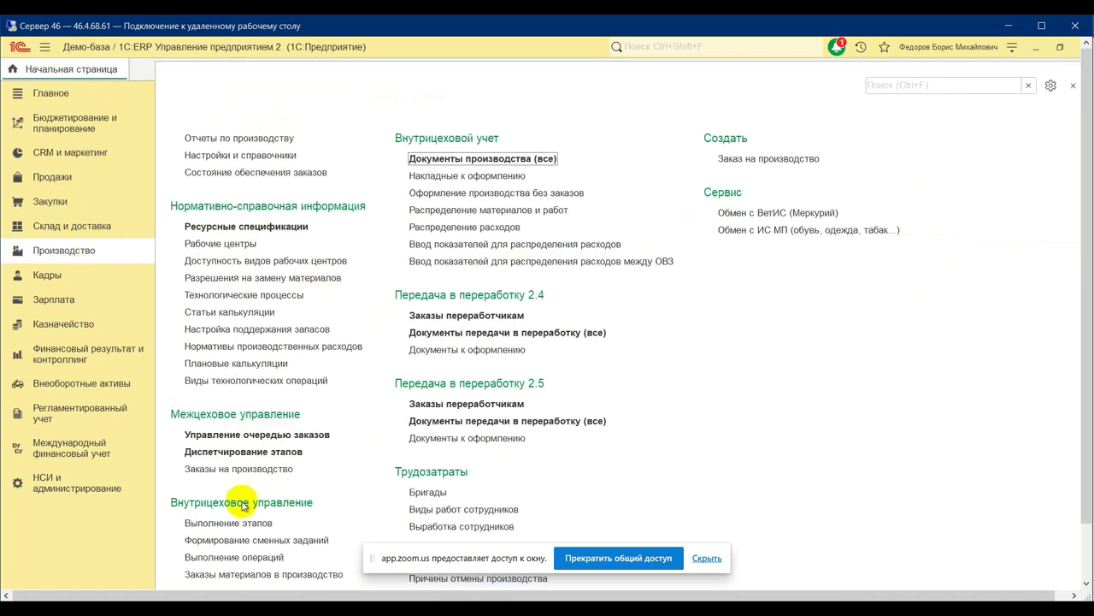
{"action": "left_click", "coordinate": [256, 469]}
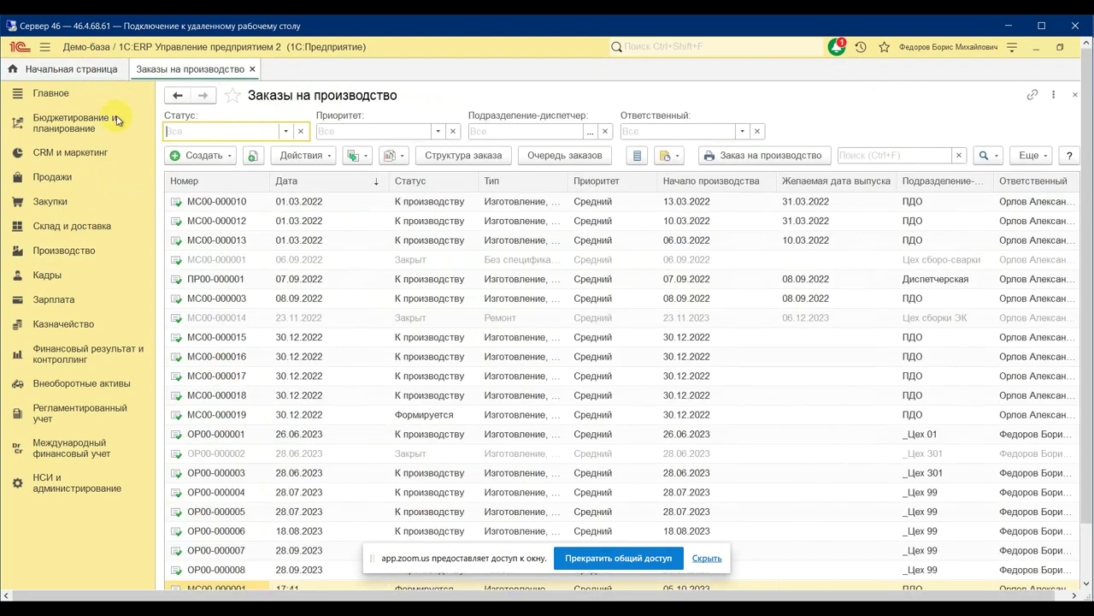
Step: Create a production order of the manufacturing/assembly type (Изготовление, сборка) for organization Орион with _Цех 99 as the dispatching department
{"action": "left_click", "coordinate": [188, 160]}
{"action": "left_click", "coordinate": [251, 174]}
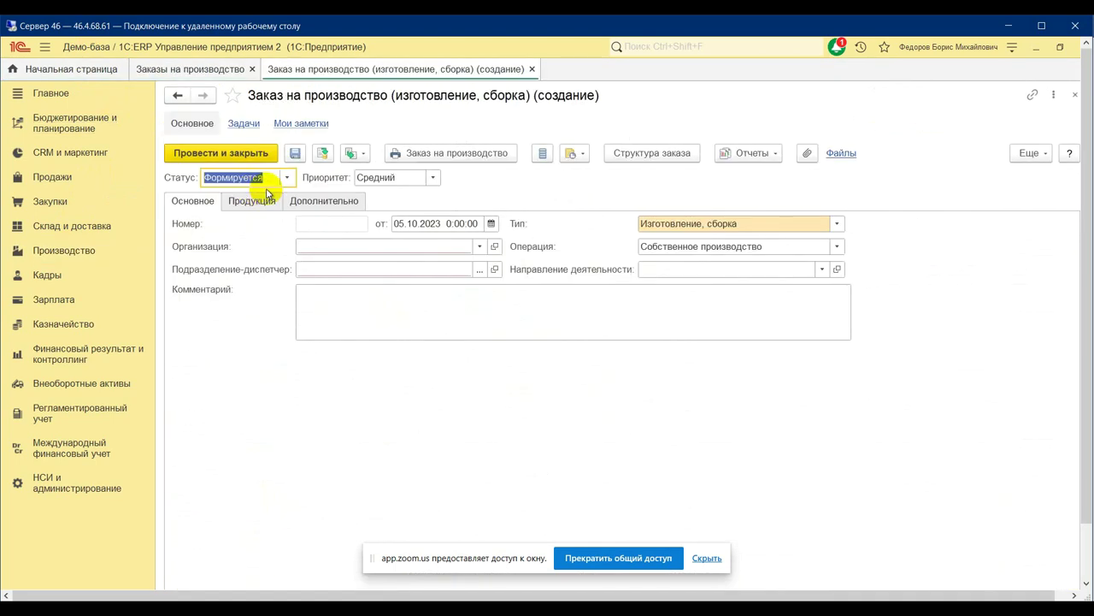
{"action": "left_click", "coordinate": [354, 248]}
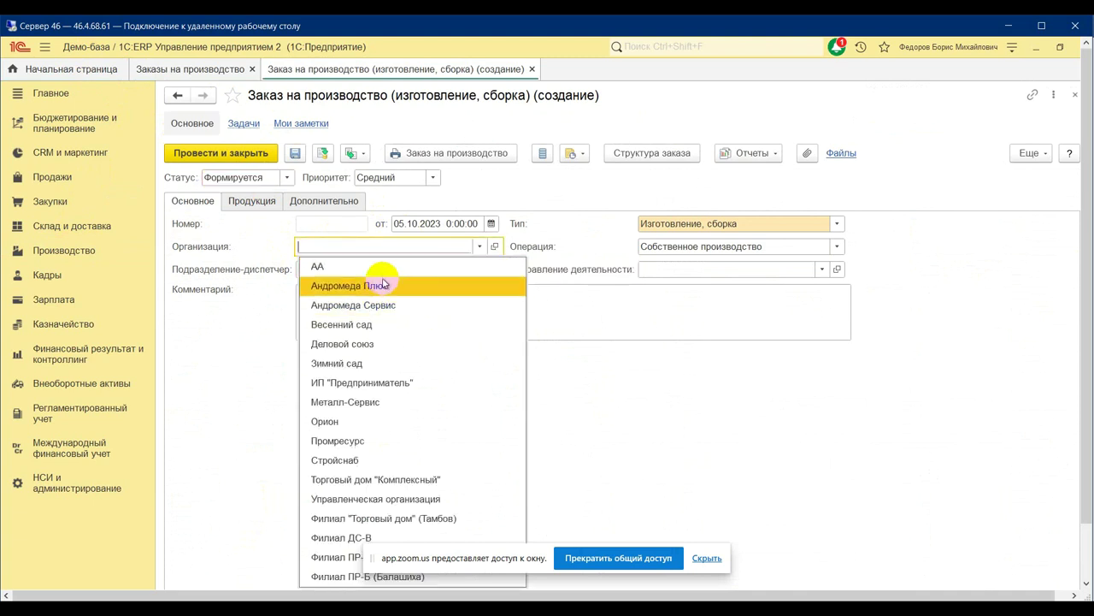
{"action": "left_click", "coordinate": [325, 420]}
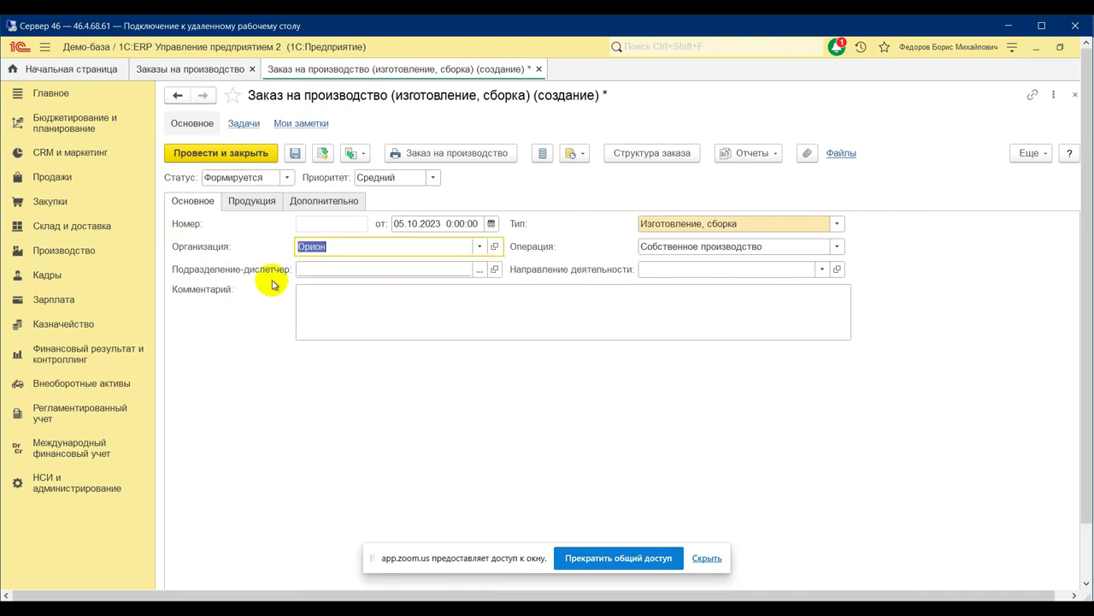
{"action": "left_click", "coordinate": [321, 279]}
{"action": "left_click", "coordinate": [357, 290]}
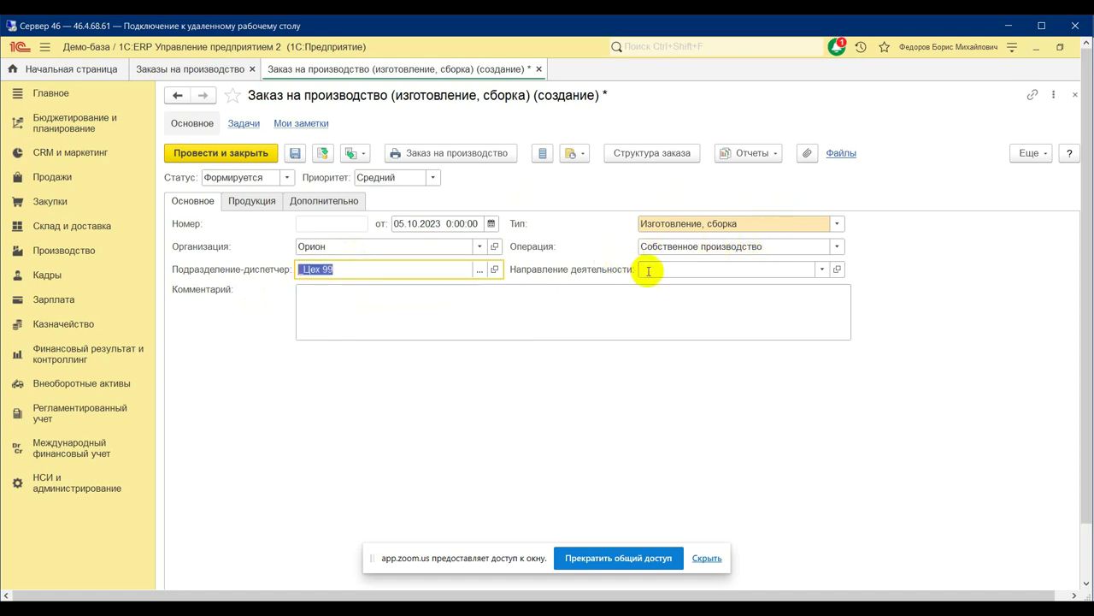
Step: Add a row to the order's products (Продукция) and look through the suggested items for its Номенклатура
{"action": "left_click", "coordinate": [256, 200]}
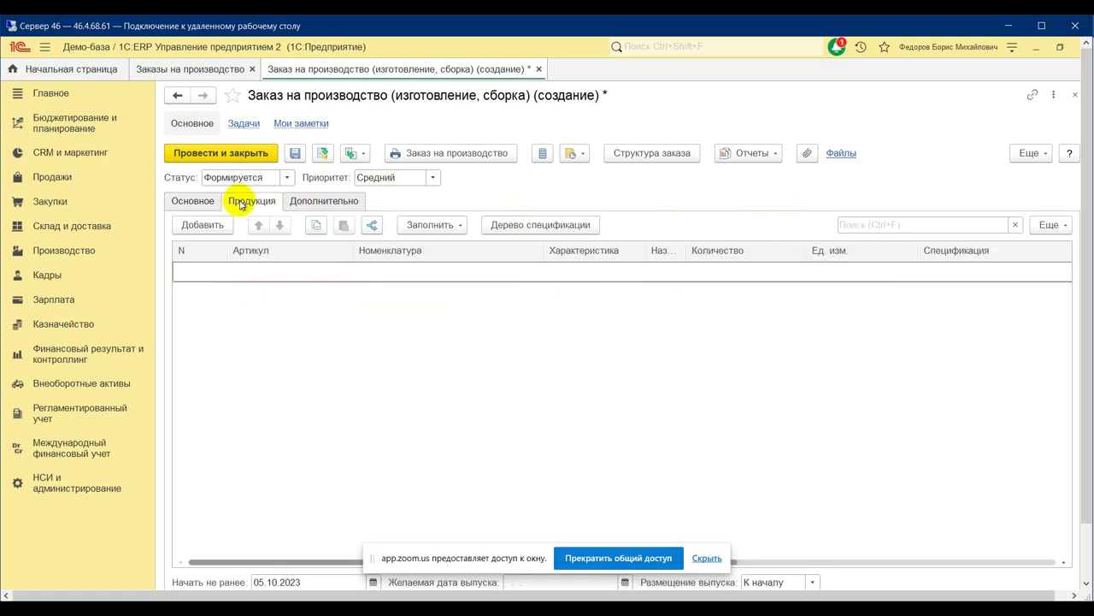
{"action": "left_click", "coordinate": [199, 224]}
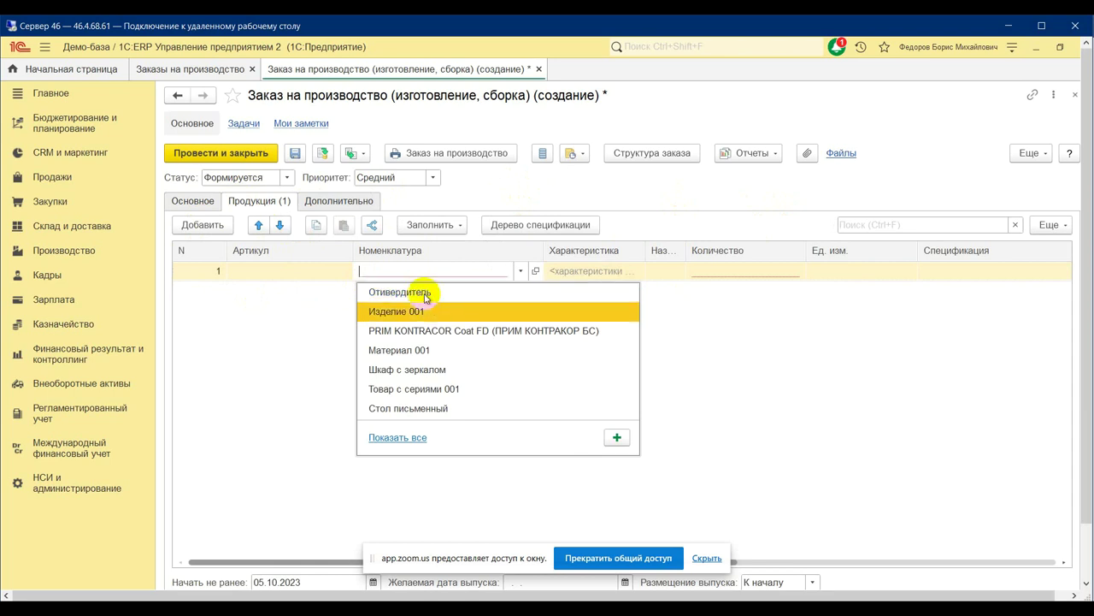
{"action": "key", "text": "Down"}
{"action": "key", "text": "Down"}
{"action": "key", "text": "Down"}
{"action": "key", "text": "Down"}
{"action": "key", "text": "Down"}
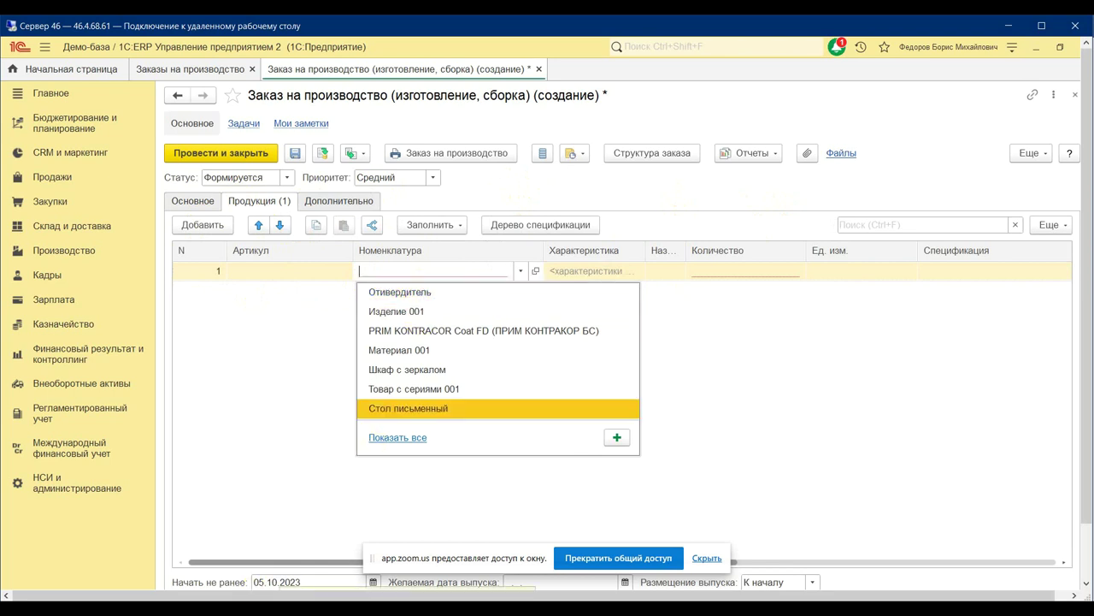
Step: Switch to the Zoom meeting and mute all current and new participants, still allowing them to unmute themselves
{"action": "left_click", "coordinate": [55, 547]}
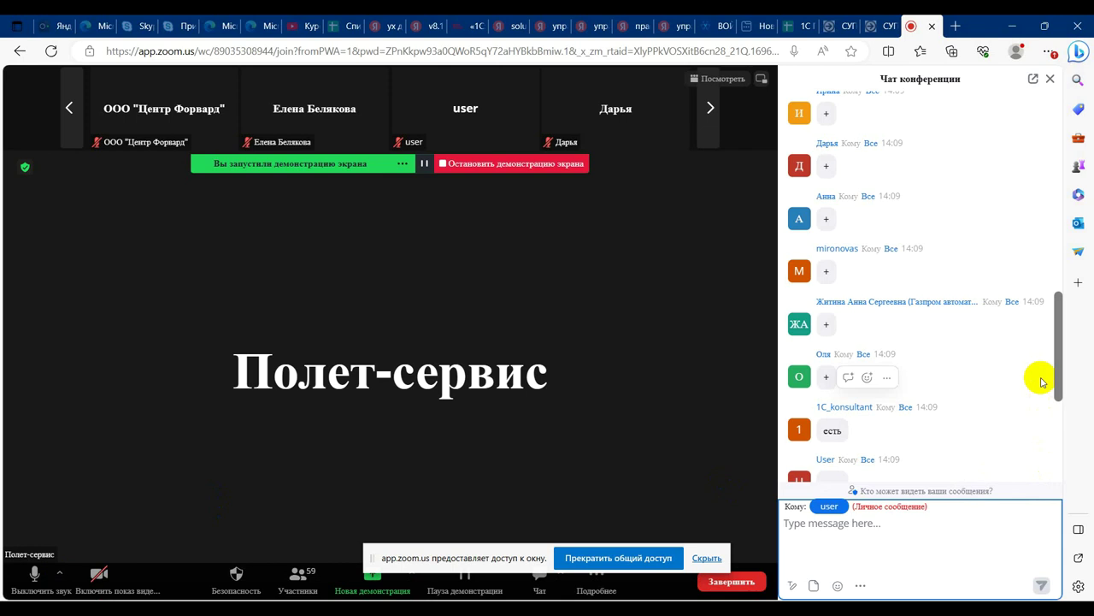
{"action": "left_click", "coordinate": [493, 593]}
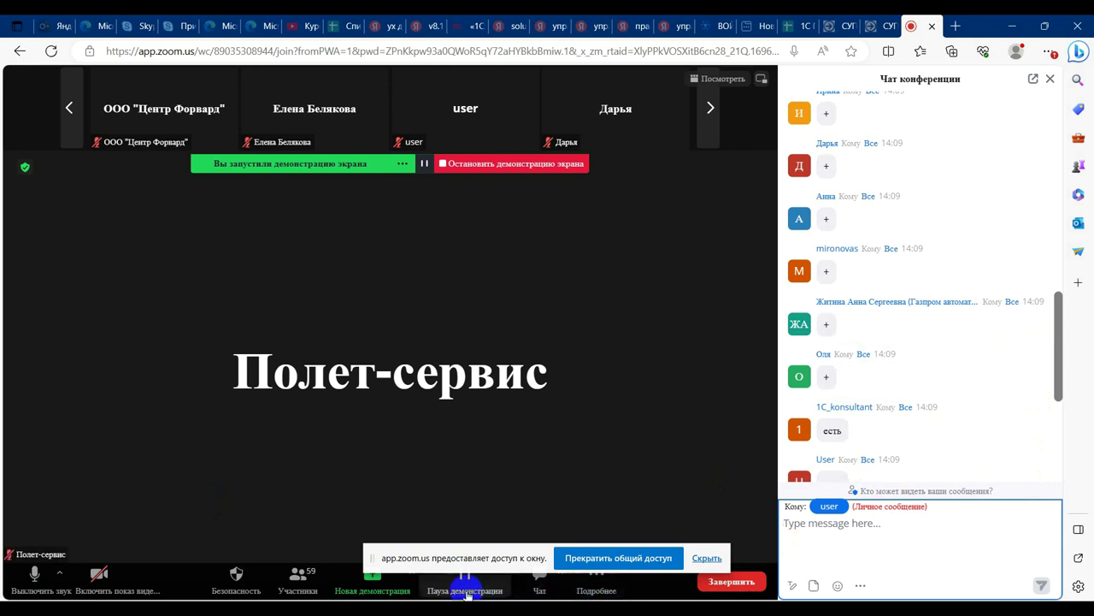
{"action": "left_click", "coordinate": [298, 579]}
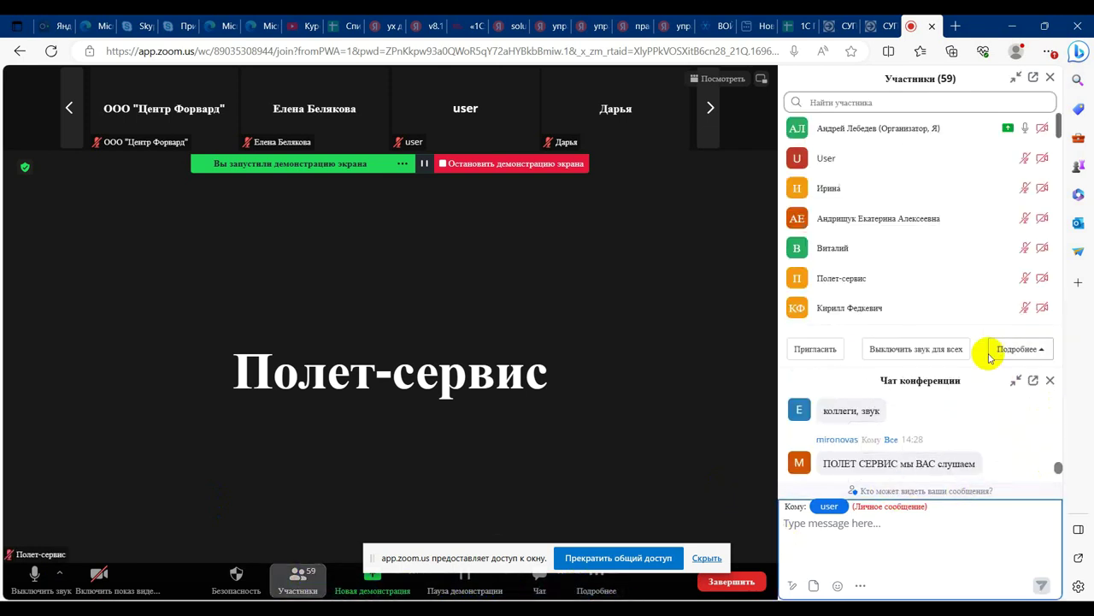
{"action": "left_click", "coordinate": [936, 348]}
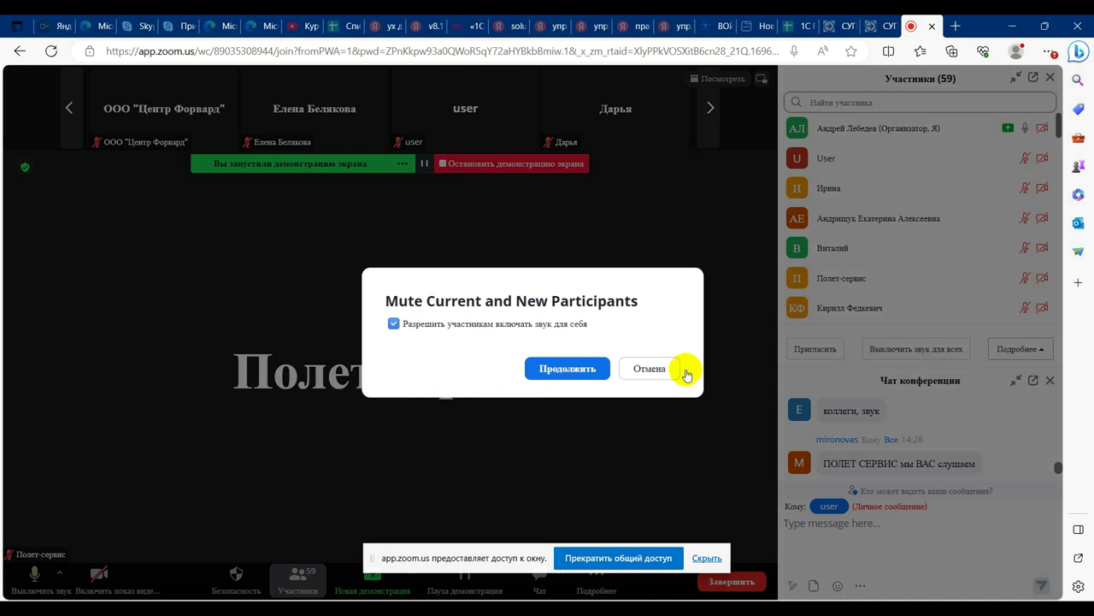
{"action": "left_click", "coordinate": [567, 368]}
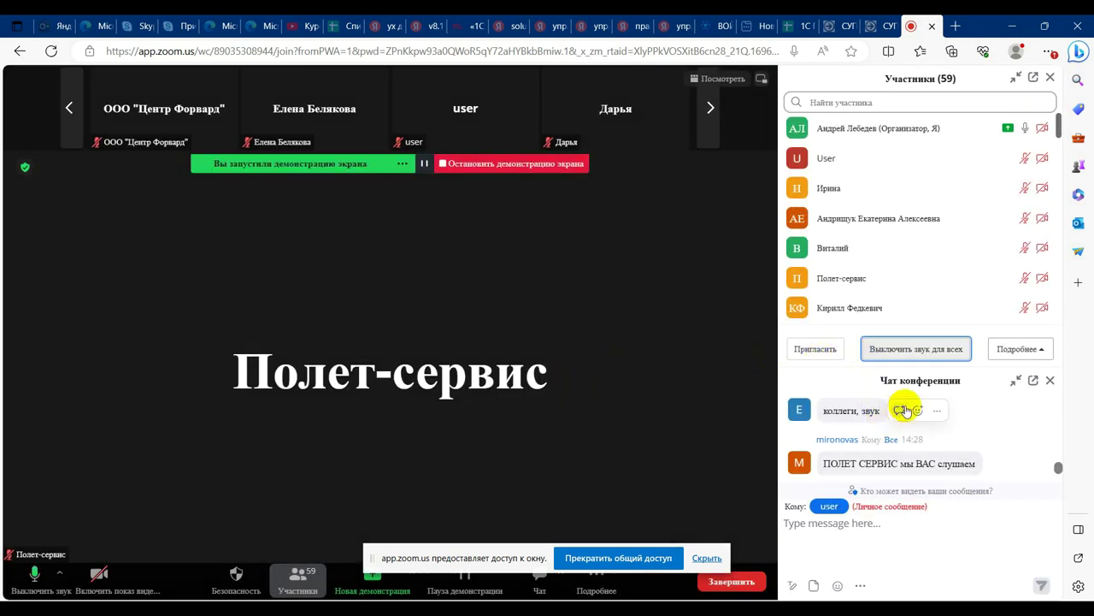
Step: Check the conference chat for the participants' messages about the sound, and return to 1C:ERP
{"action": "scroll", "coordinate": [906, 410], "scroll_direction": "up", "scroll_amount": 2}
{"action": "scroll", "coordinate": [913, 436], "scroll_direction": "up", "scroll_amount": 3}
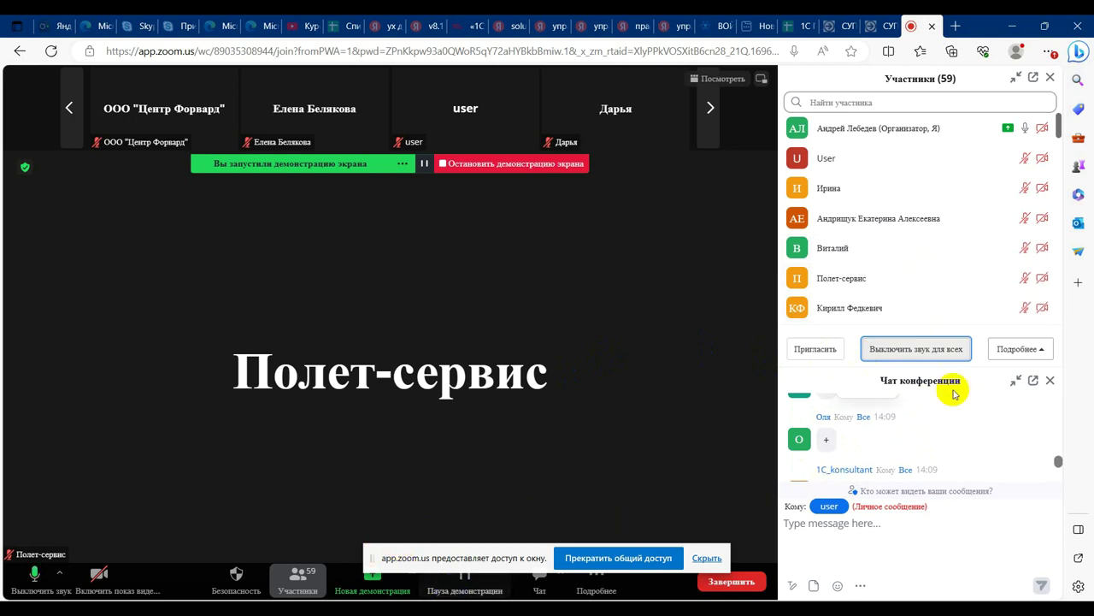
{"action": "left_click", "coordinate": [535, 587]}
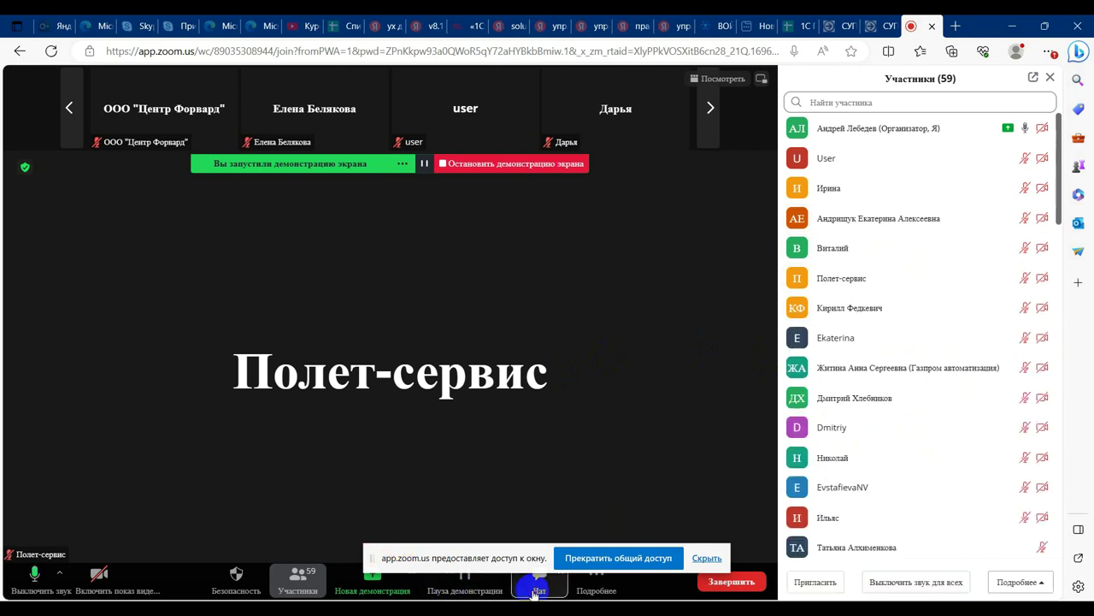
{"action": "left_click", "coordinate": [286, 586]}
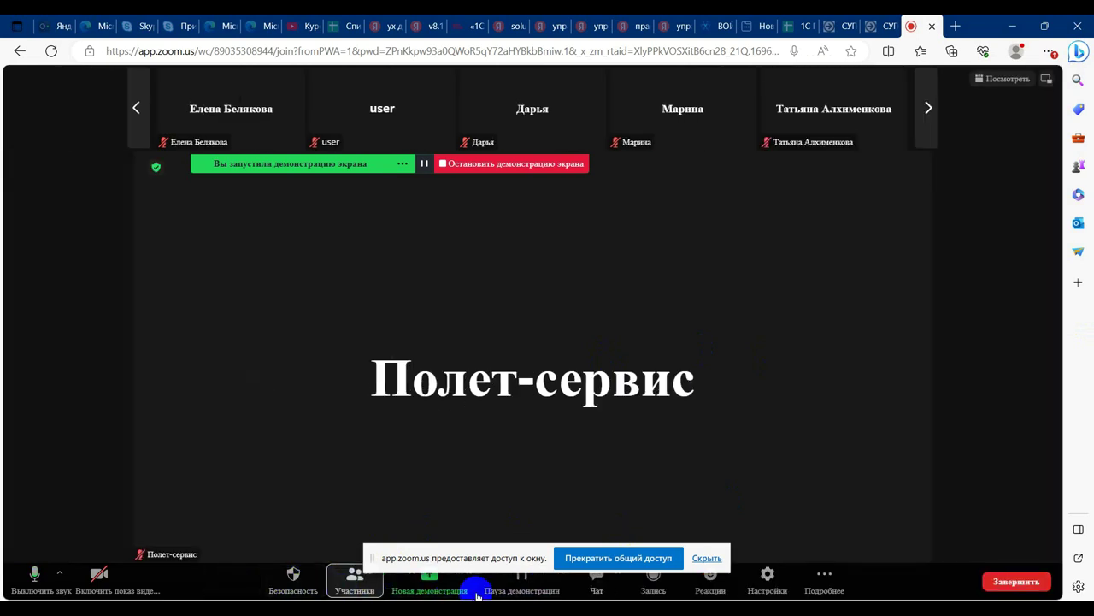
{"action": "left_click", "coordinate": [590, 590]}
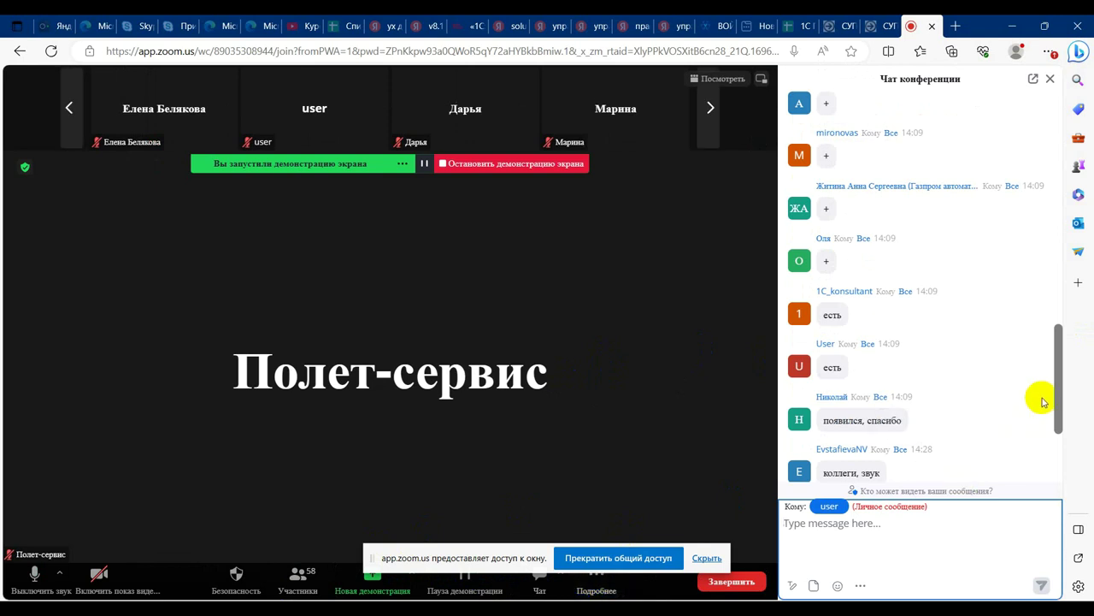
{"action": "scroll", "coordinate": [1052, 391], "scroll_direction": "down", "scroll_amount": 2}
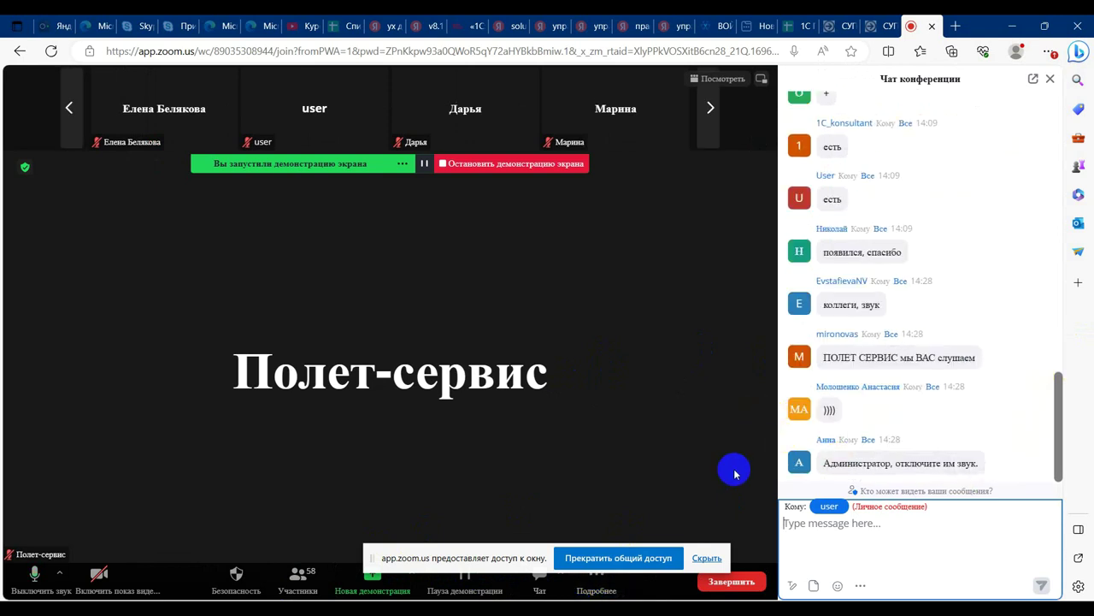
{"action": "key", "text": "alt+Tab"}
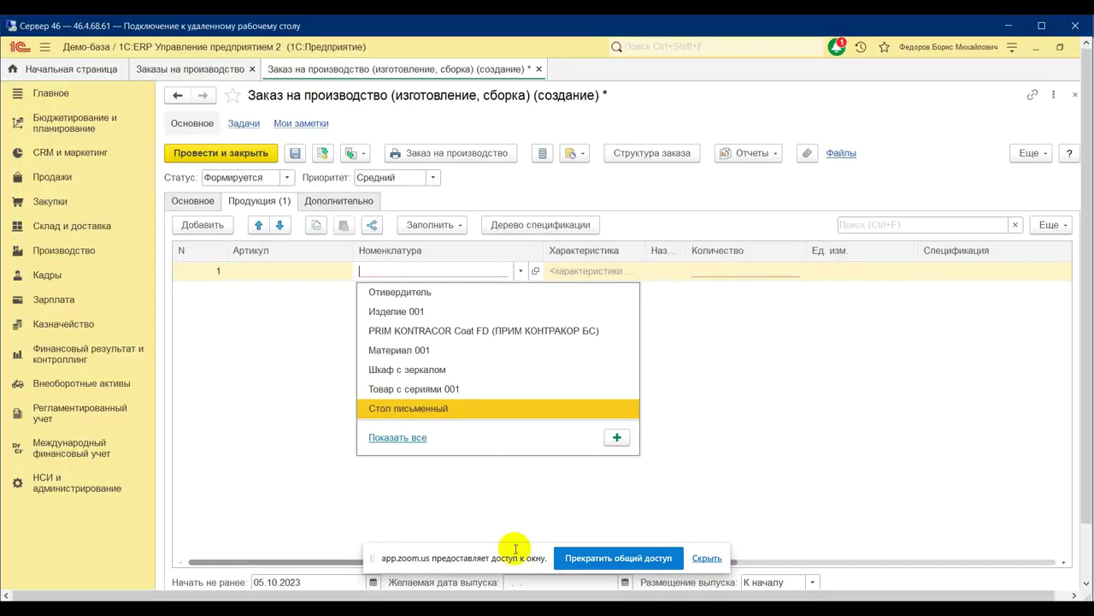
Step: Set the product row's item to Аггрегат 001 with a quantity of 3
{"action": "left_click", "coordinate": [446, 267]}
{"action": "type", "text": "агр"}
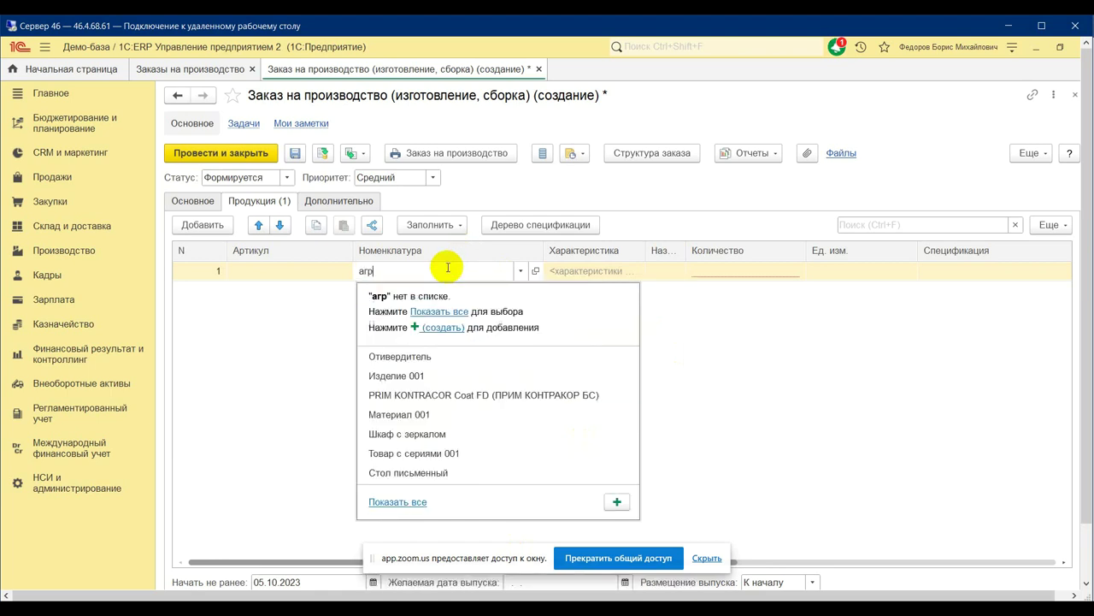
{"action": "left_click", "coordinate": [450, 288]}
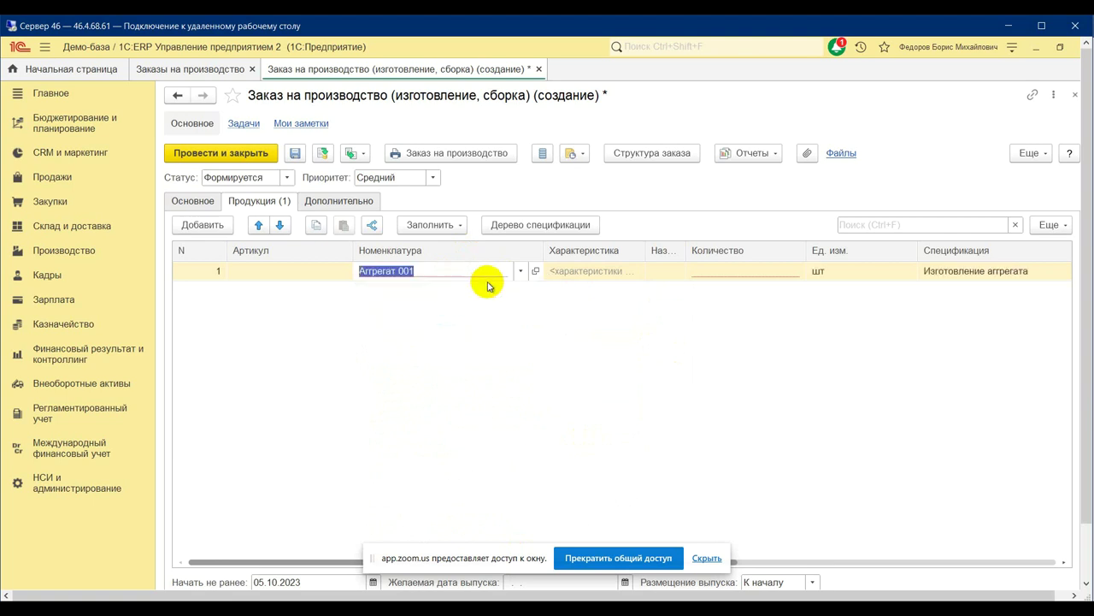
{"action": "left_click", "coordinate": [715, 275]}
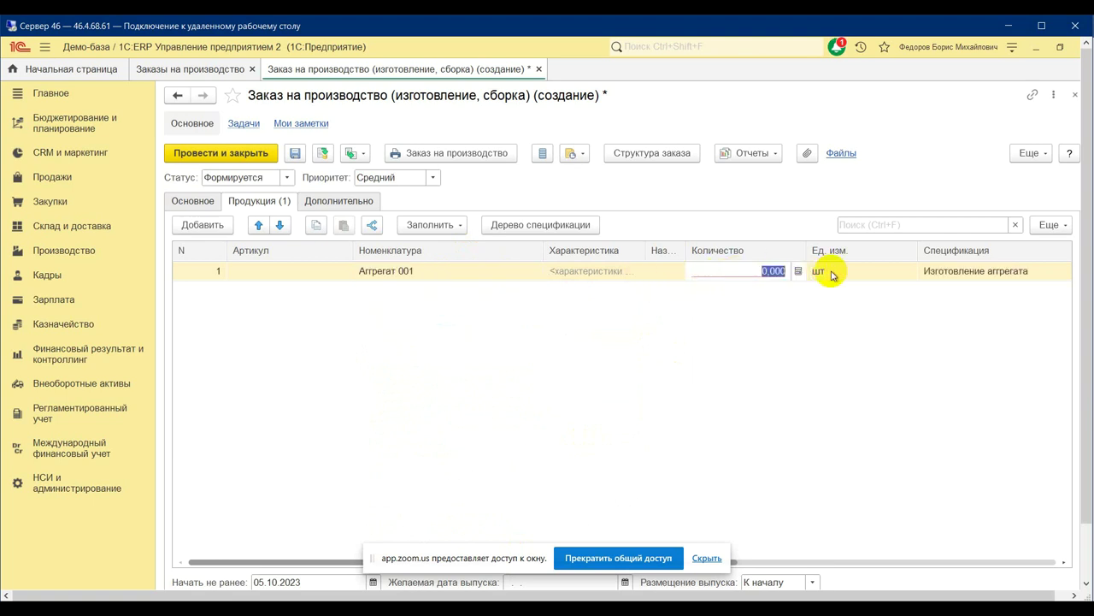
{"action": "type", "text": "3"}
{"action": "key", "text": "Return"}
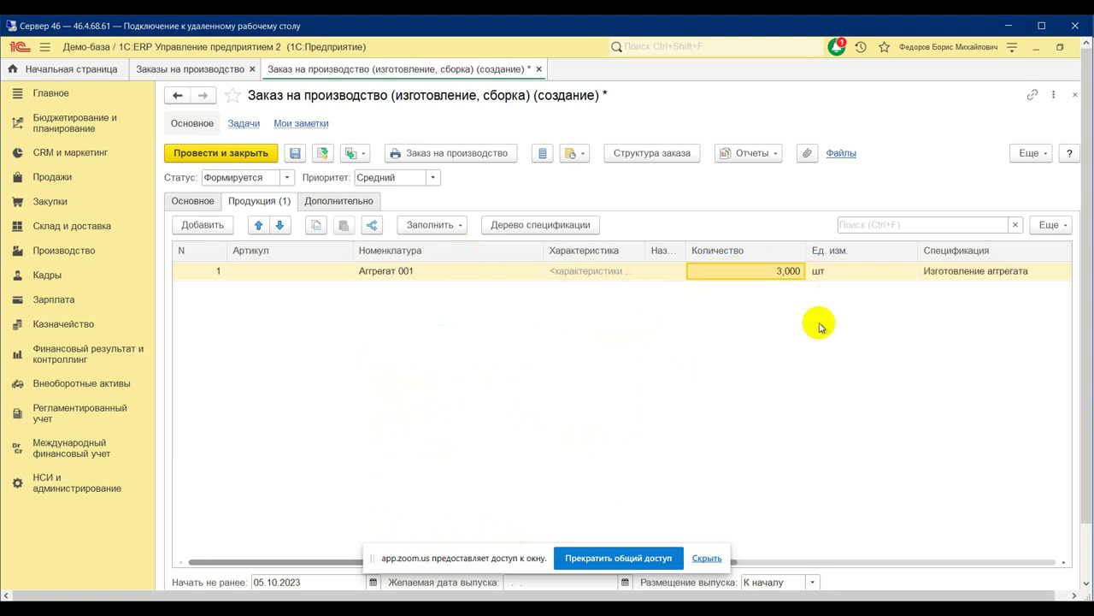
Step: Clear the specification (Спецификация) from the Аггрегат 001 row
{"action": "left_click", "coordinate": [778, 563]}
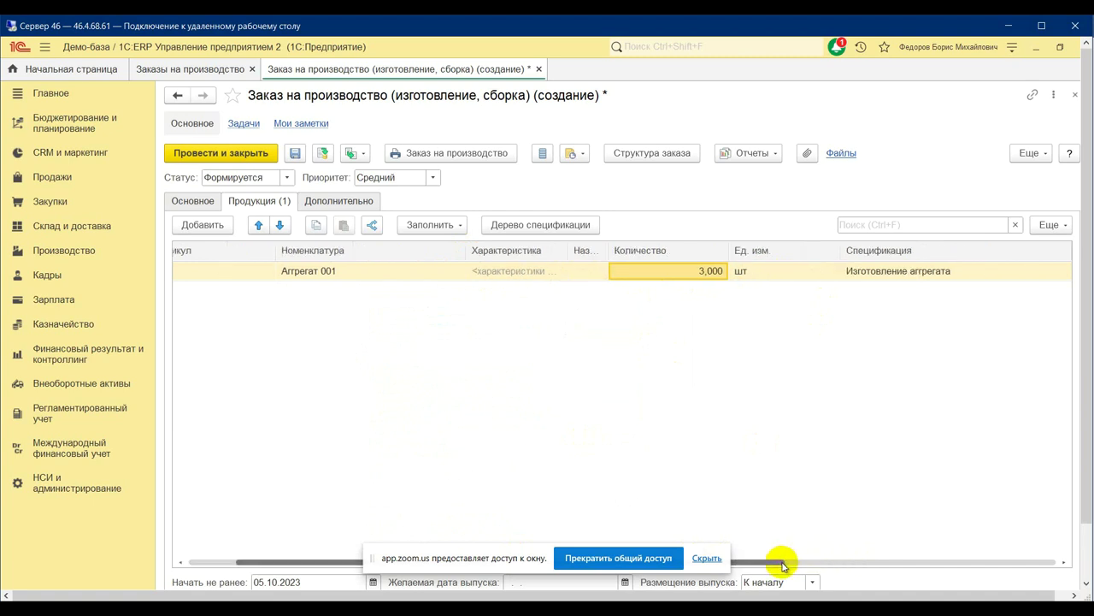
{"action": "left_click", "coordinate": [916, 270]}
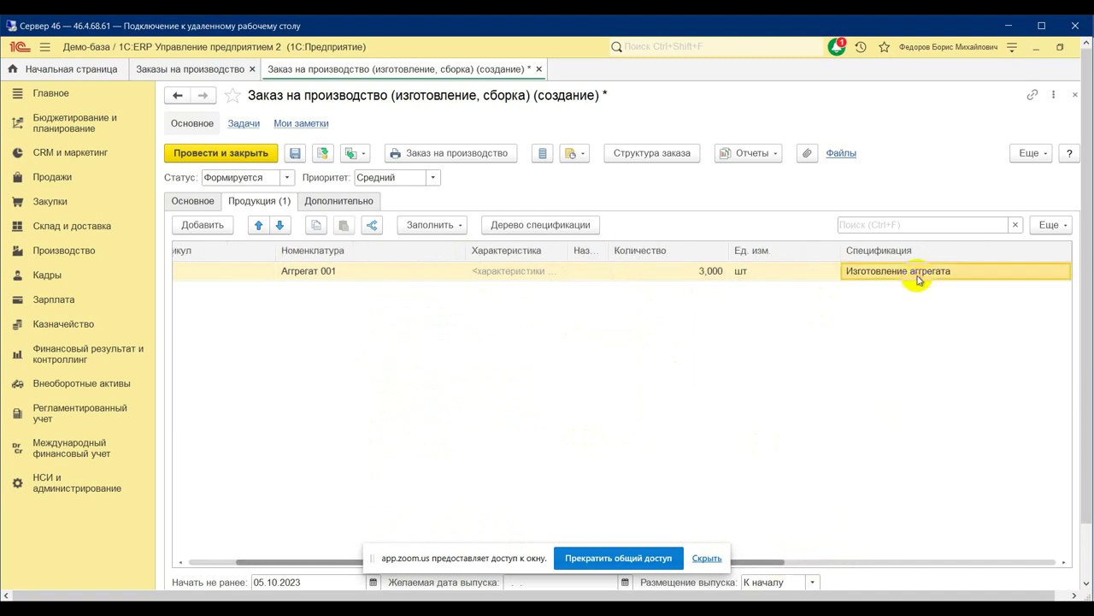
{"action": "left_click", "coordinate": [917, 272]}
{"action": "key", "text": "Delete"}
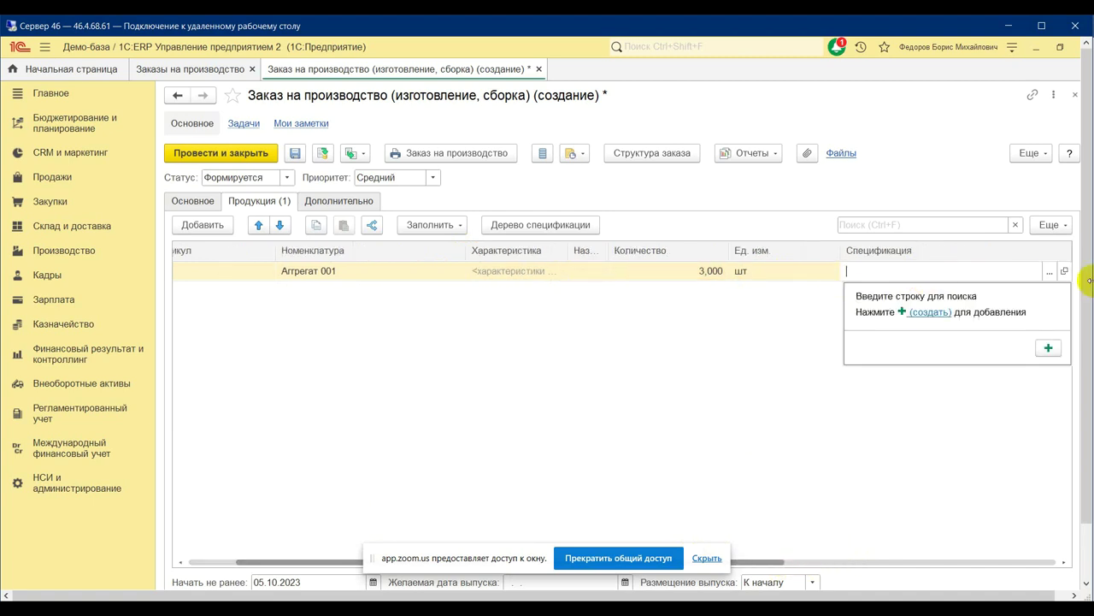
{"action": "left_click", "coordinate": [726, 339]}
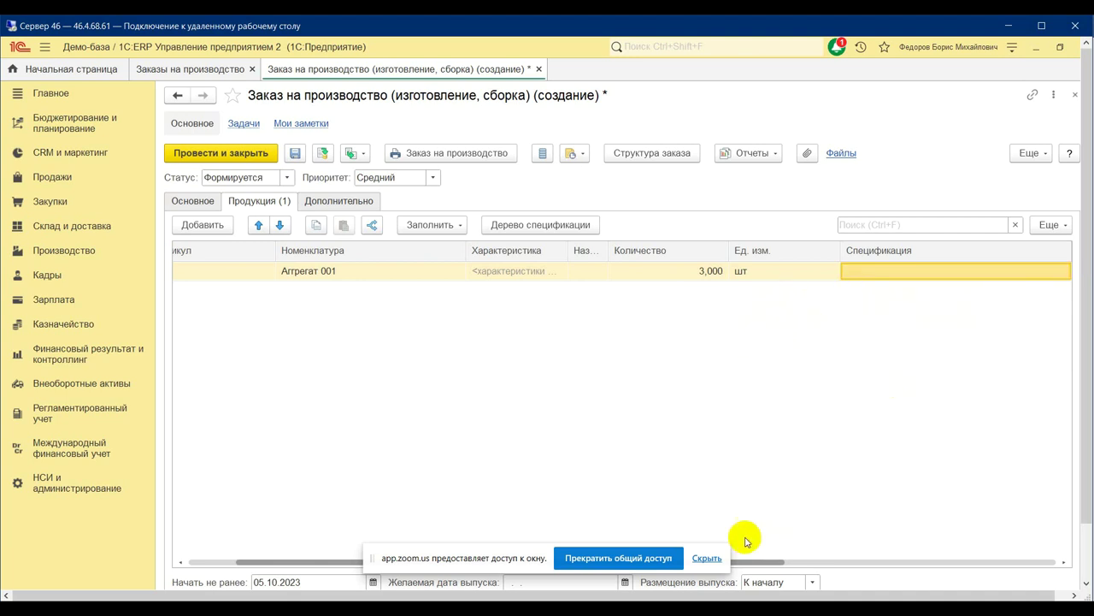
Step: Set the recipient (Получатель) of the Аггрегат 001 row to Основной склад
{"action": "left_click_drag", "start_coordinate": [758, 561], "coordinate": [957, 556]}
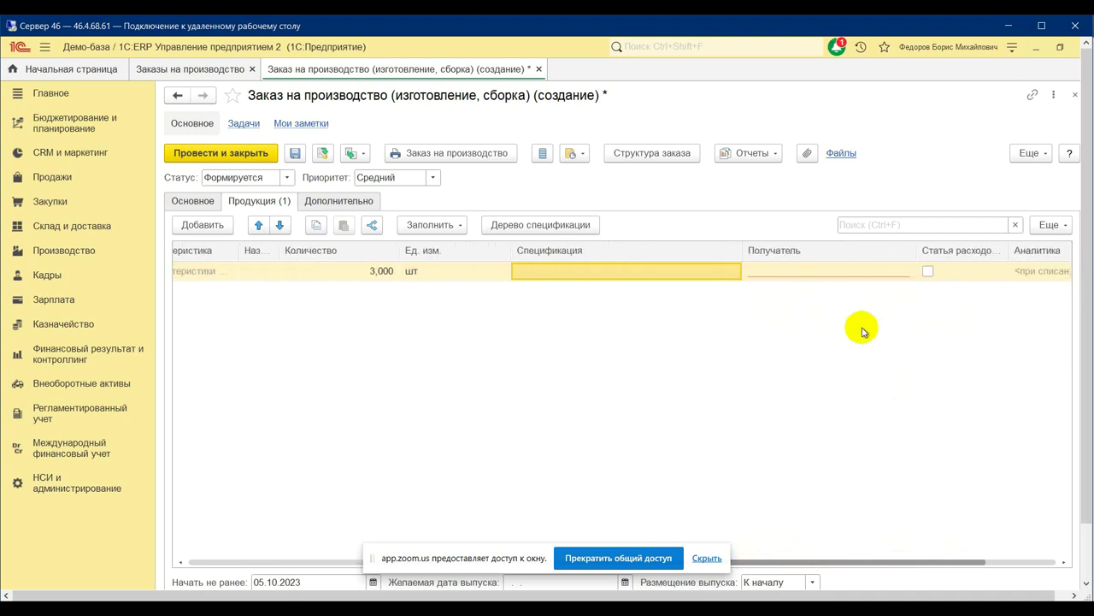
{"action": "left_click", "coordinate": [847, 271]}
{"action": "left_click", "coordinate": [848, 271]}
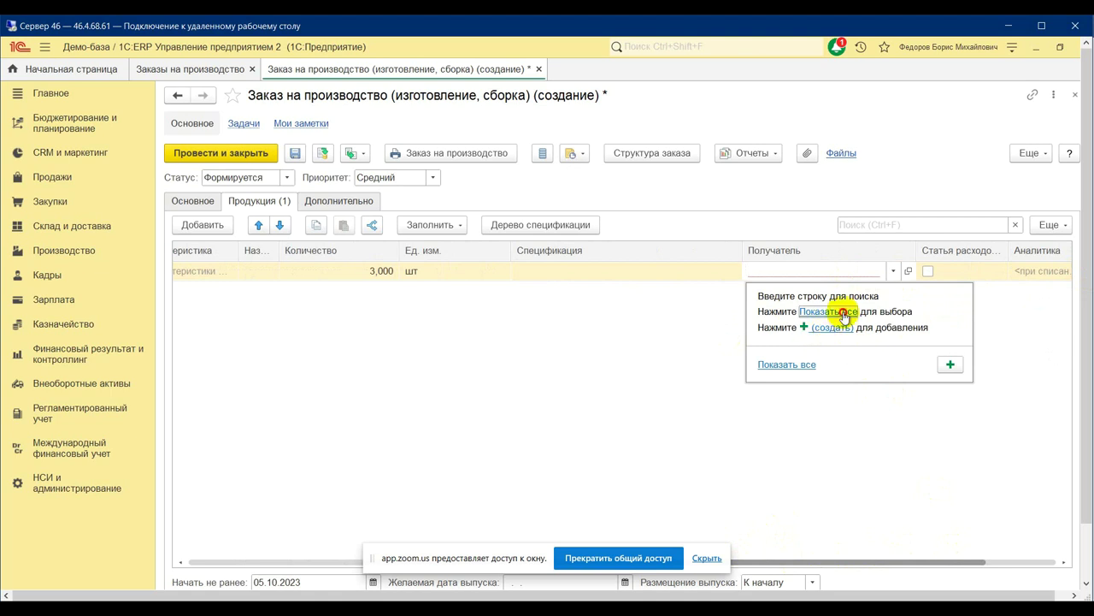
{"action": "left_click", "coordinate": [843, 313]}
{"action": "double_click", "coordinate": [454, 296]}
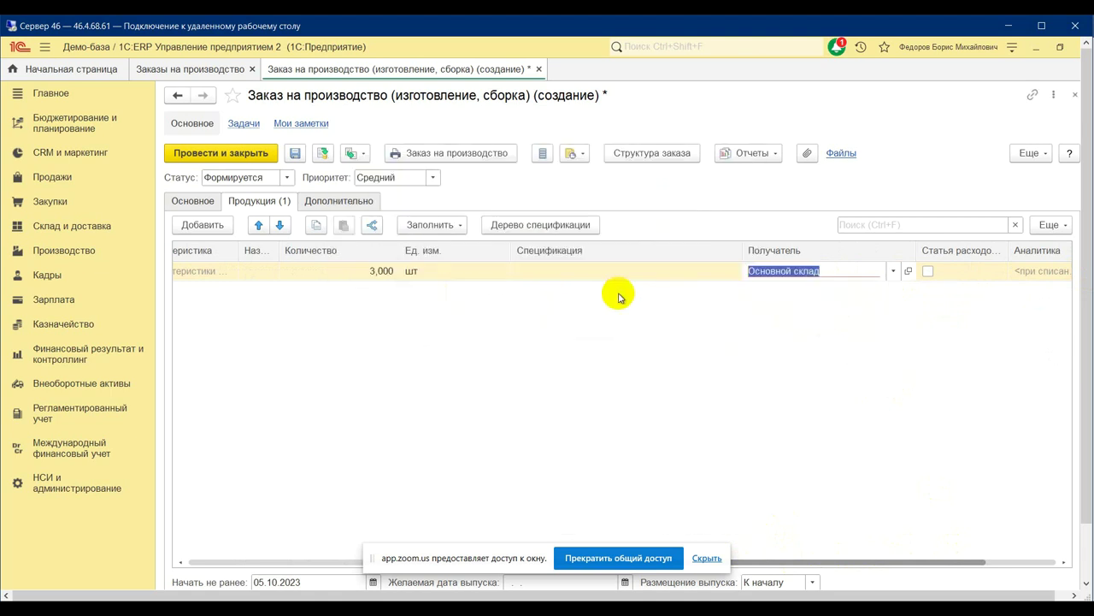
{"action": "left_click", "coordinate": [639, 338]}
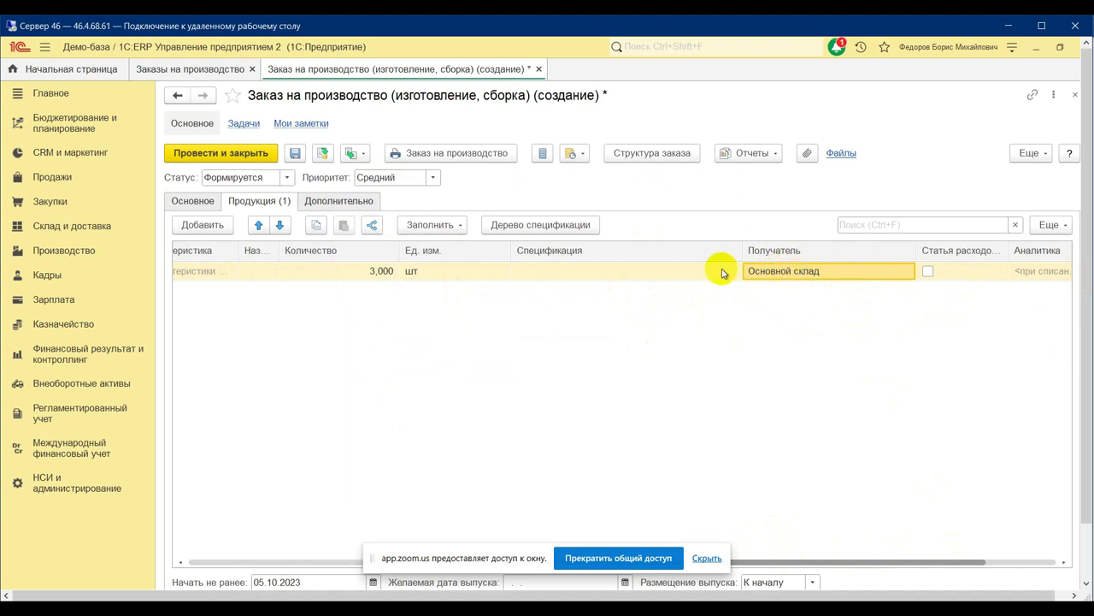
Step: Set the production order's status to К производству, check its main details, and post and close it
{"action": "left_click", "coordinate": [599, 276]}
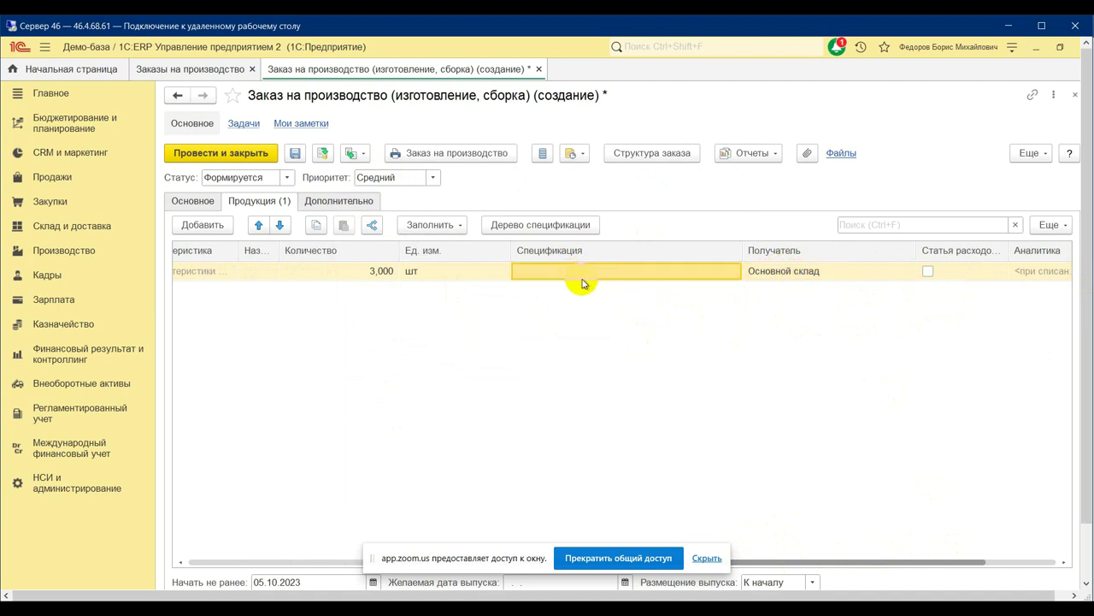
{"action": "left_click", "coordinate": [286, 177]}
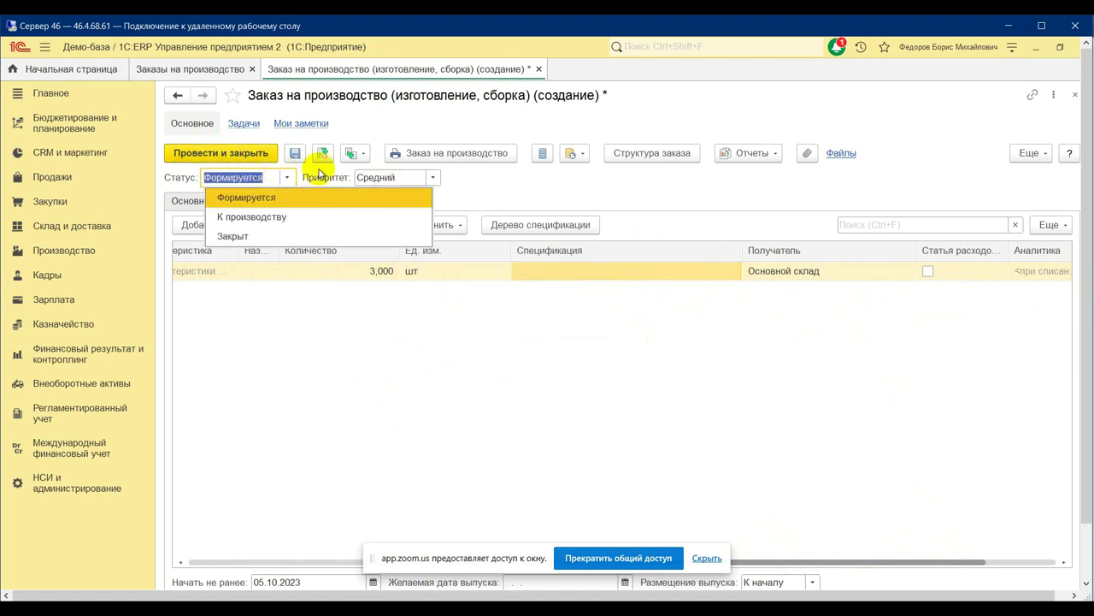
{"action": "left_click", "coordinate": [274, 214]}
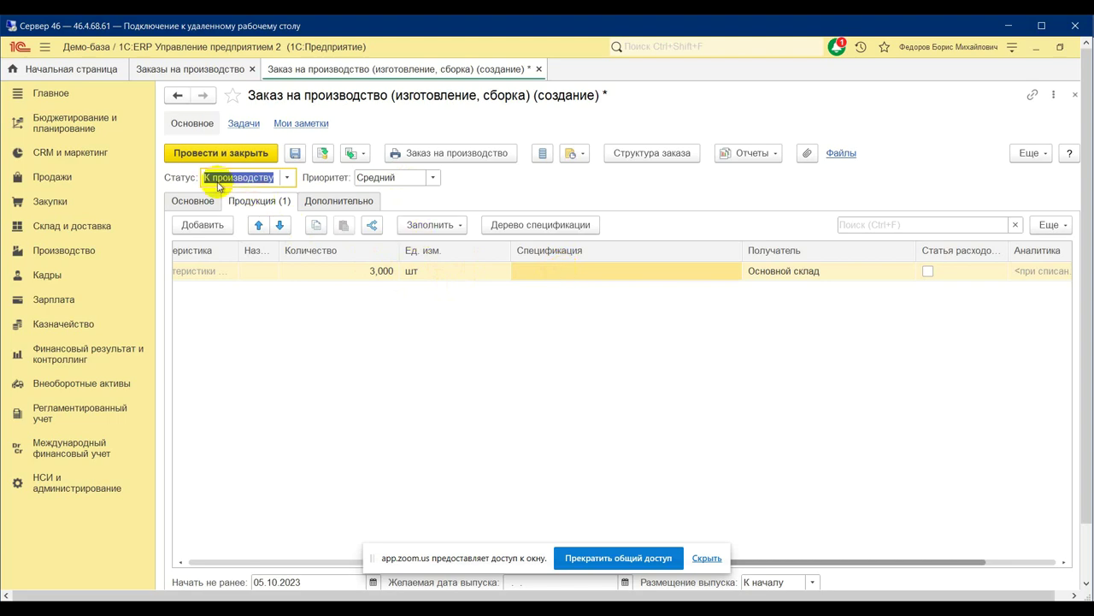
{"action": "left_click", "coordinate": [195, 200]}
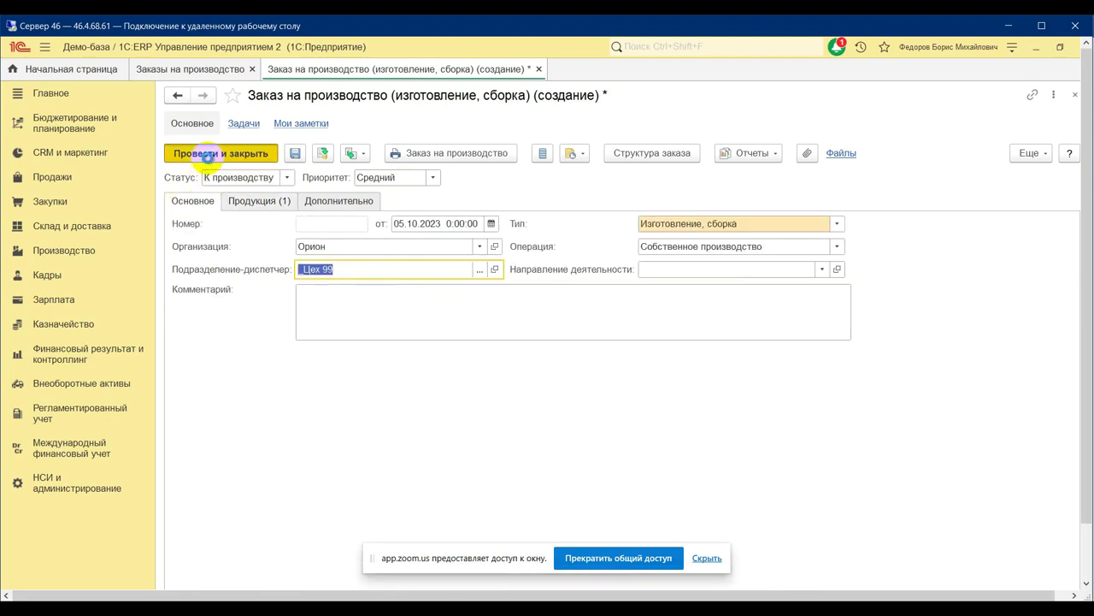
{"action": "left_click", "coordinate": [207, 155]}
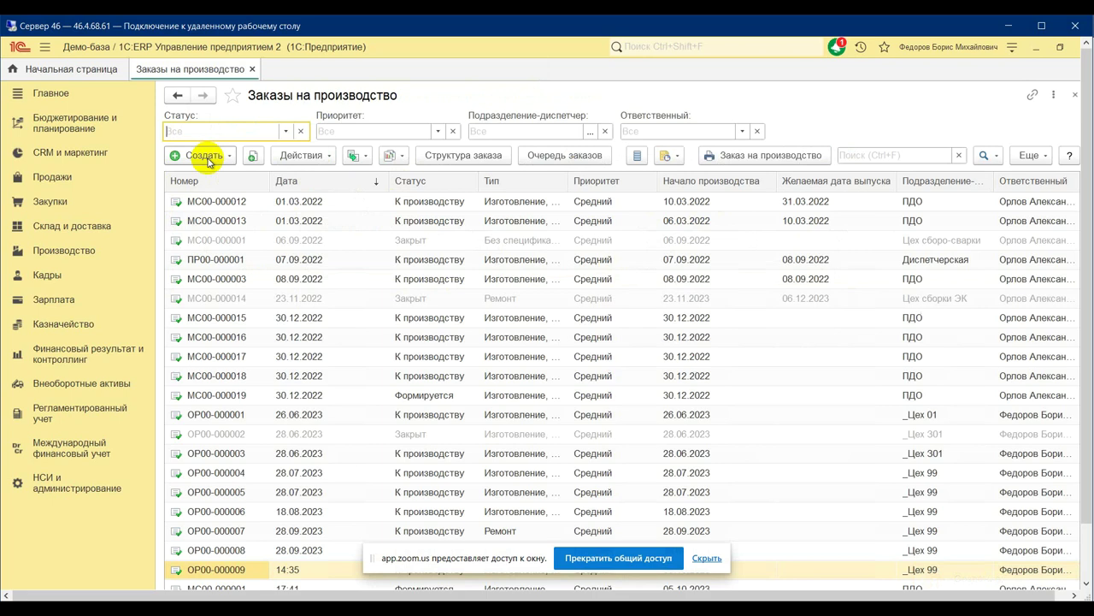
Step: Open the production order queue management and select the 05.10.2023 order of _Цех 99
{"action": "left_click", "coordinate": [85, 251]}
{"action": "left_click", "coordinate": [281, 436]}
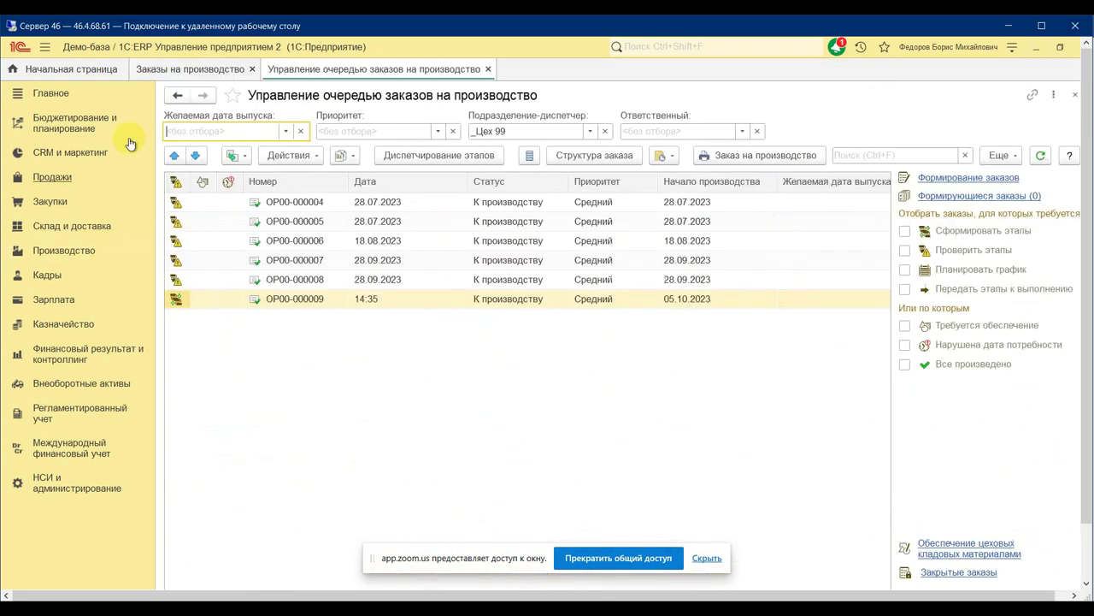
{"action": "left_click", "coordinate": [370, 304]}
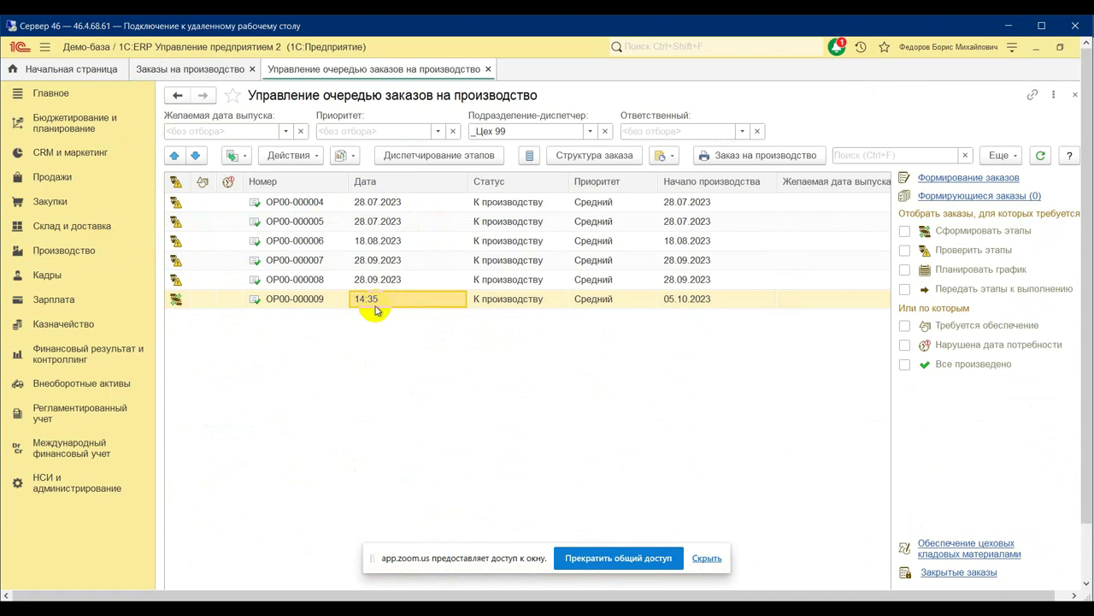
Step: Try to generate the production stages automatically for the selected 05.10.2023 order and read the result notification
{"action": "left_click", "coordinate": [310, 157]}
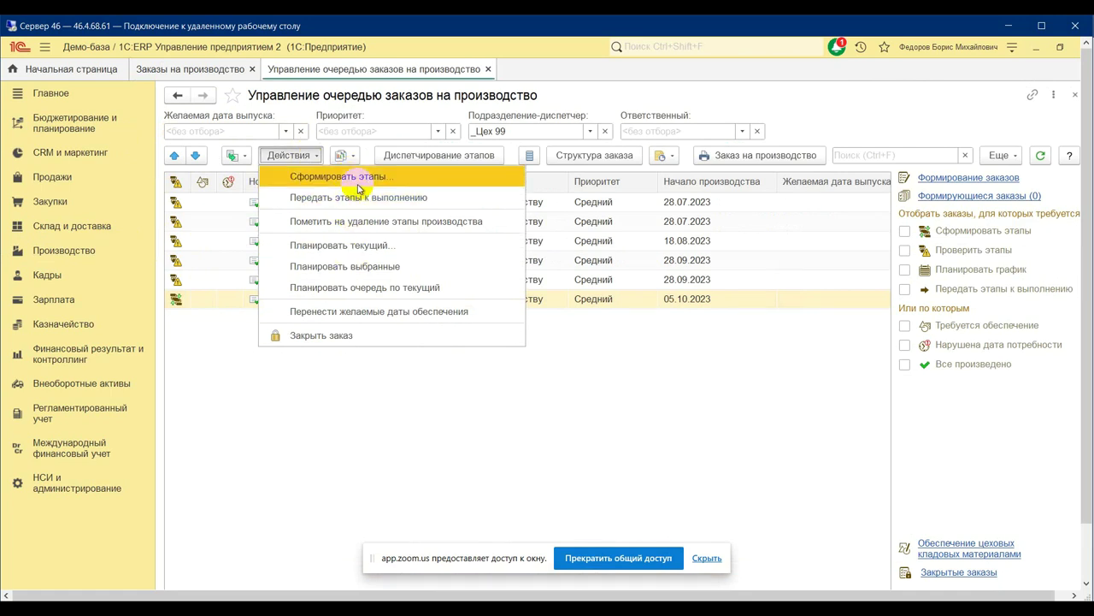
{"action": "left_click", "coordinate": [359, 179]}
{"action": "left_click", "coordinate": [490, 255]}
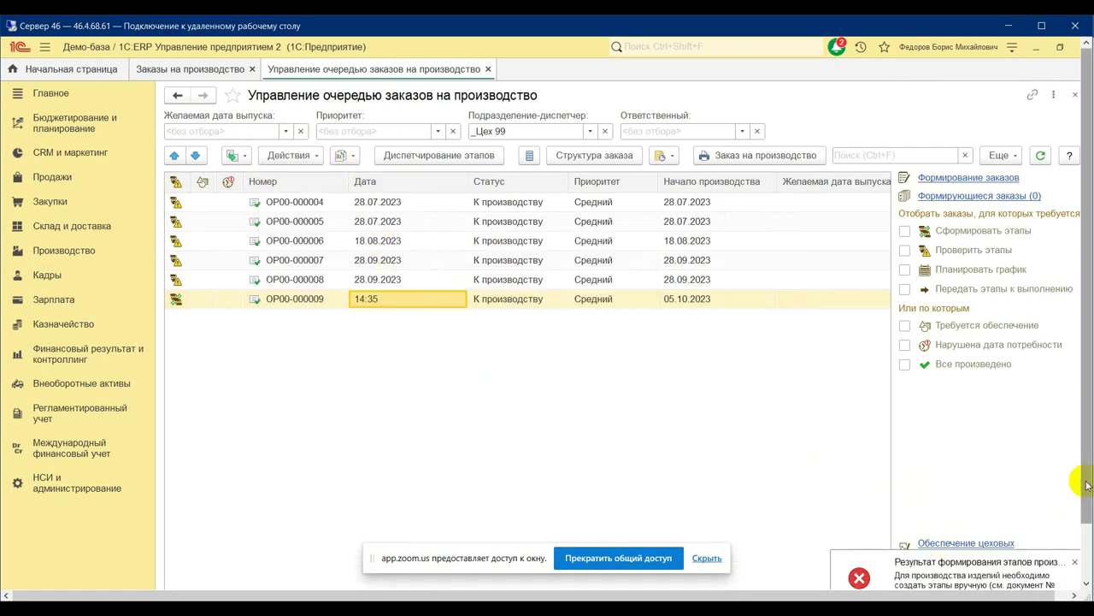
{"action": "scroll", "coordinate": [1086, 485], "scroll_direction": "down", "scroll_amount": 2}
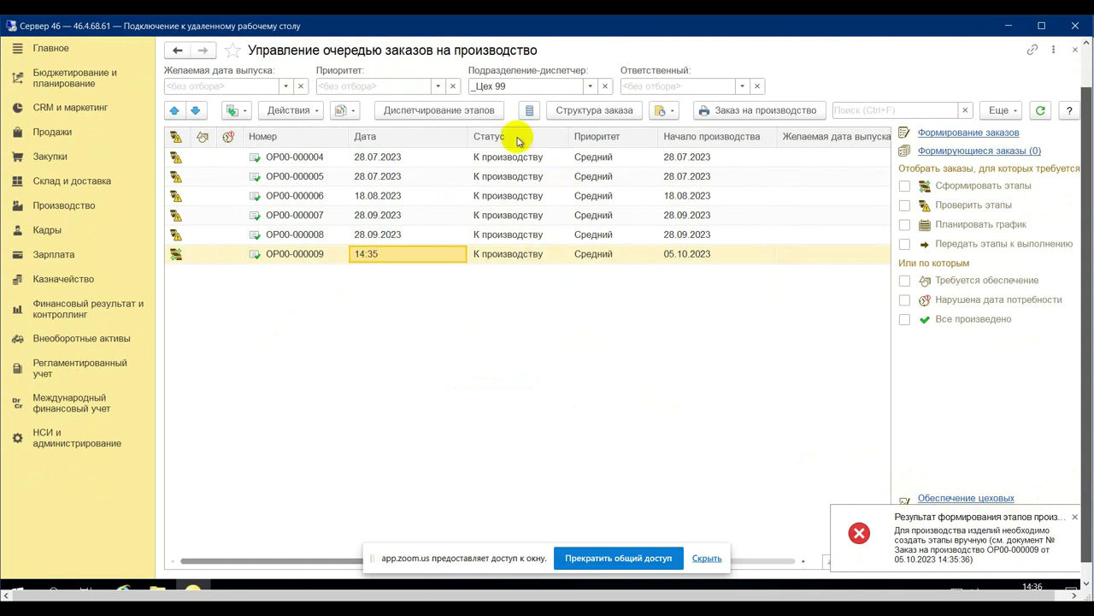
Step: Check the stage dispatching list for the selected production order, then close it
{"action": "left_click", "coordinate": [458, 112]}
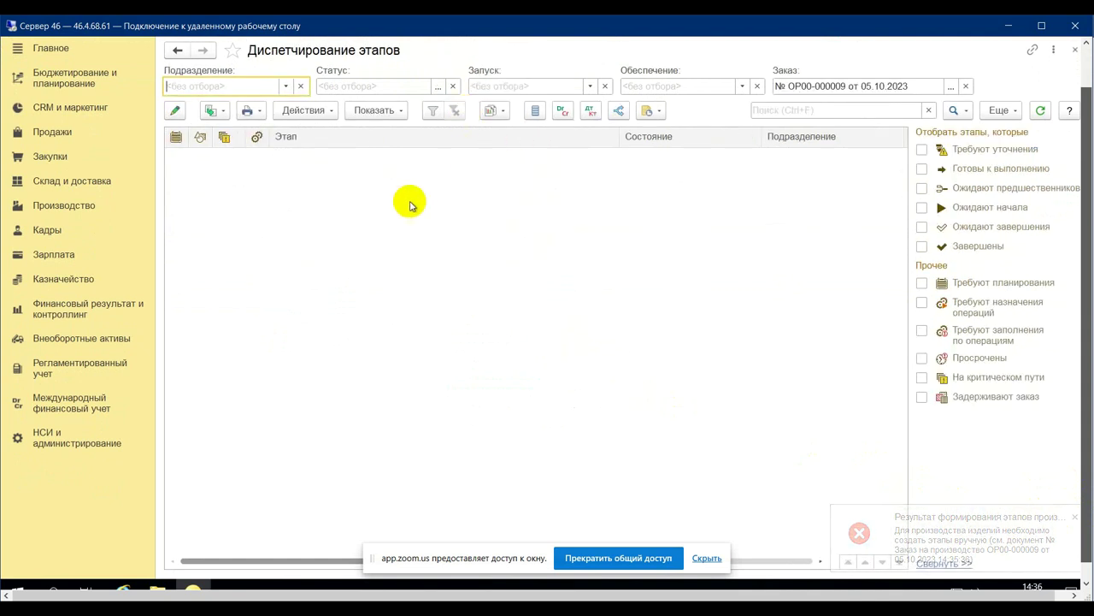
{"action": "left_click", "coordinate": [1086, 72]}
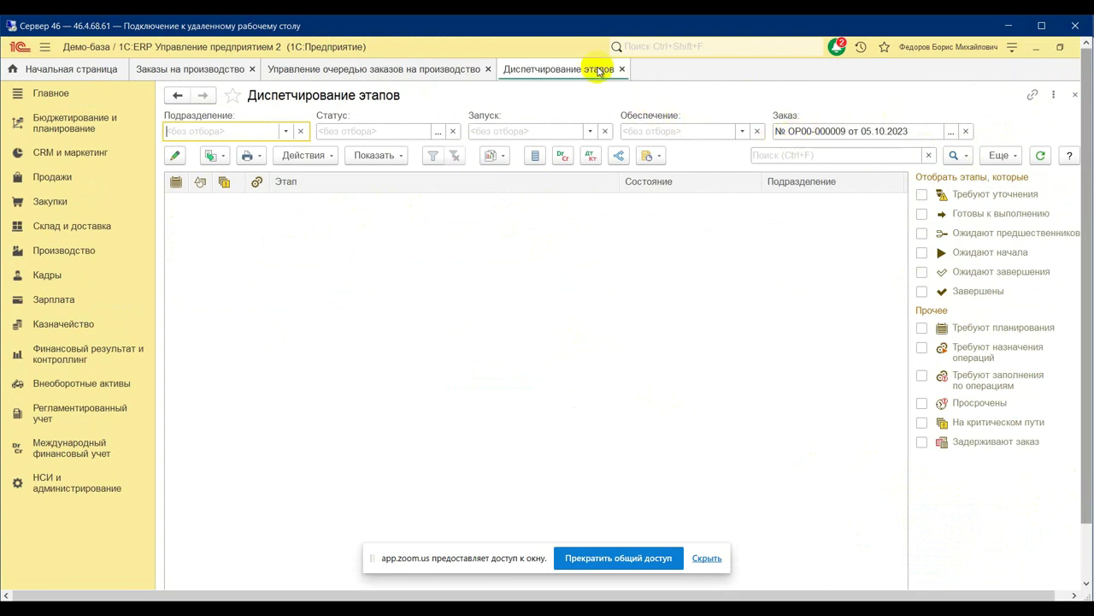
{"action": "left_click", "coordinate": [622, 69]}
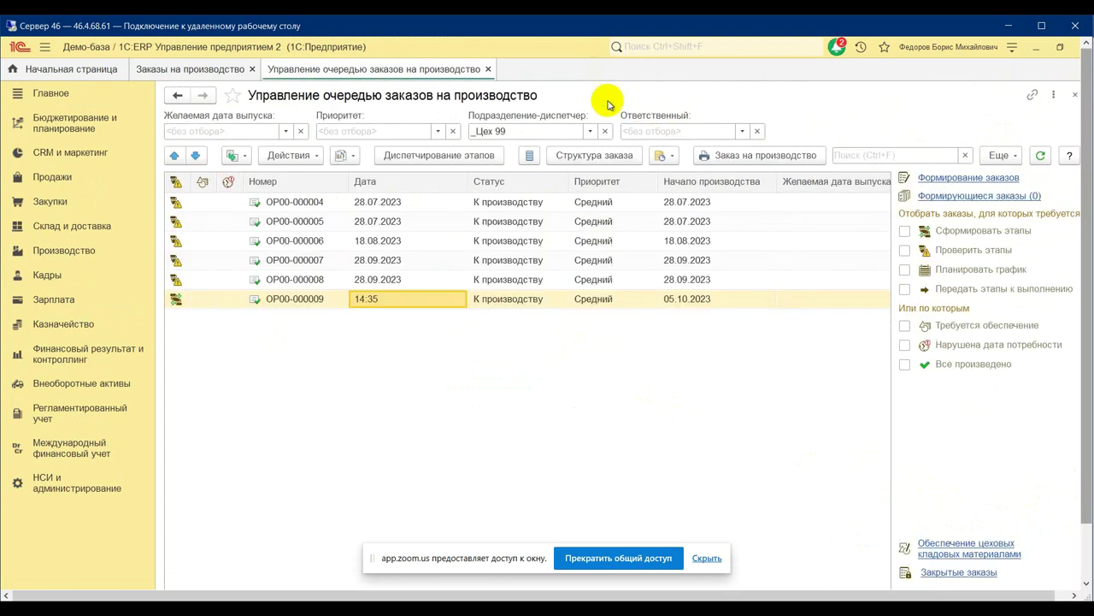
Step: Open the selected order's structure and start creating production stages for Аггрегат 001
{"action": "left_click", "coordinate": [566, 152]}
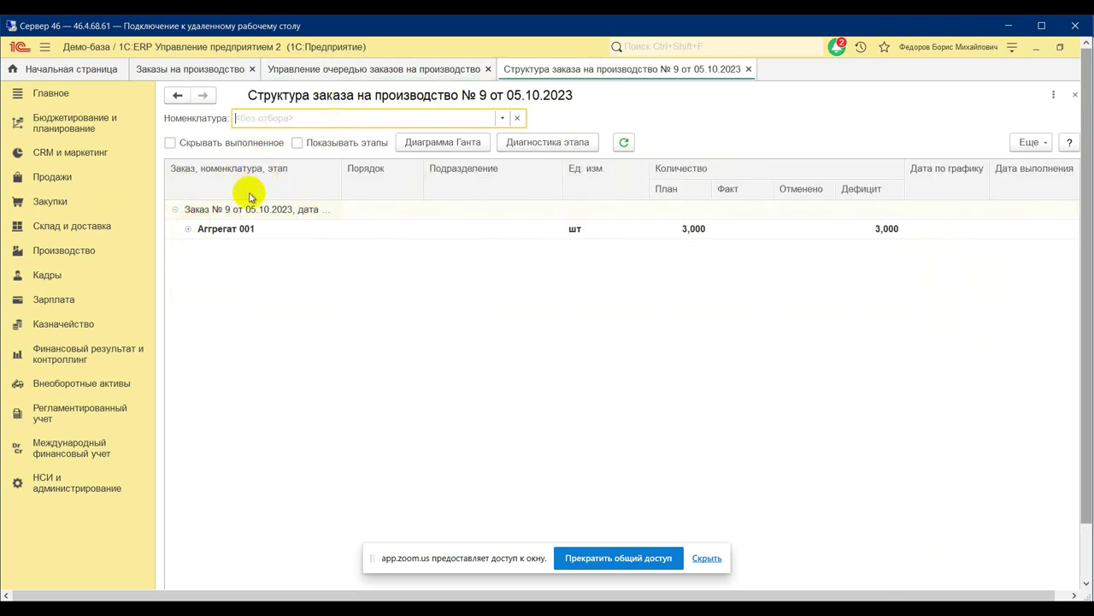
{"action": "left_click", "coordinate": [190, 231]}
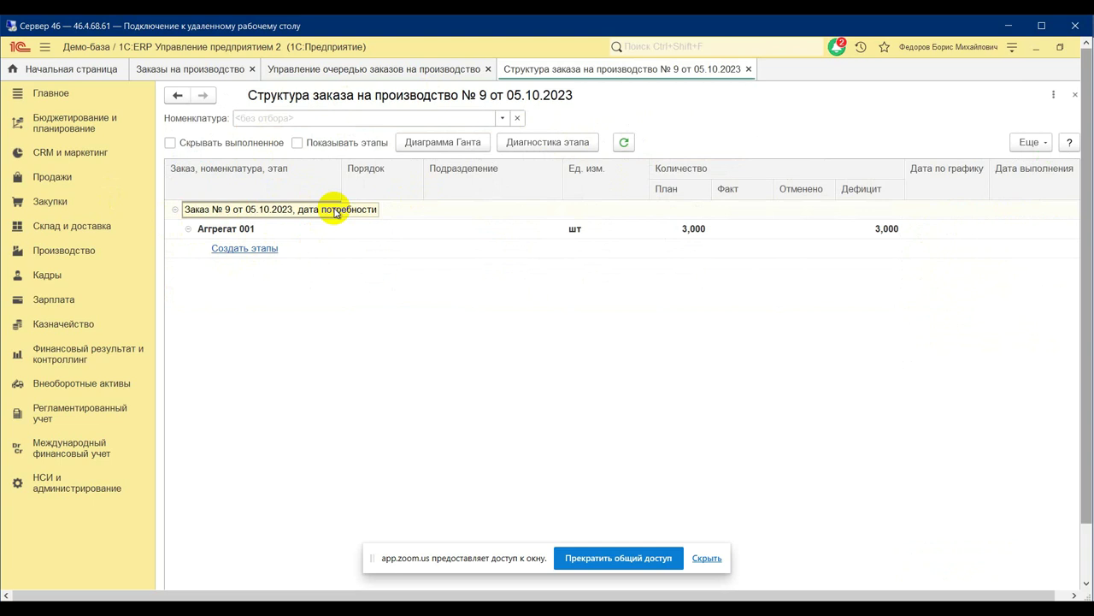
{"action": "left_click", "coordinate": [254, 250]}
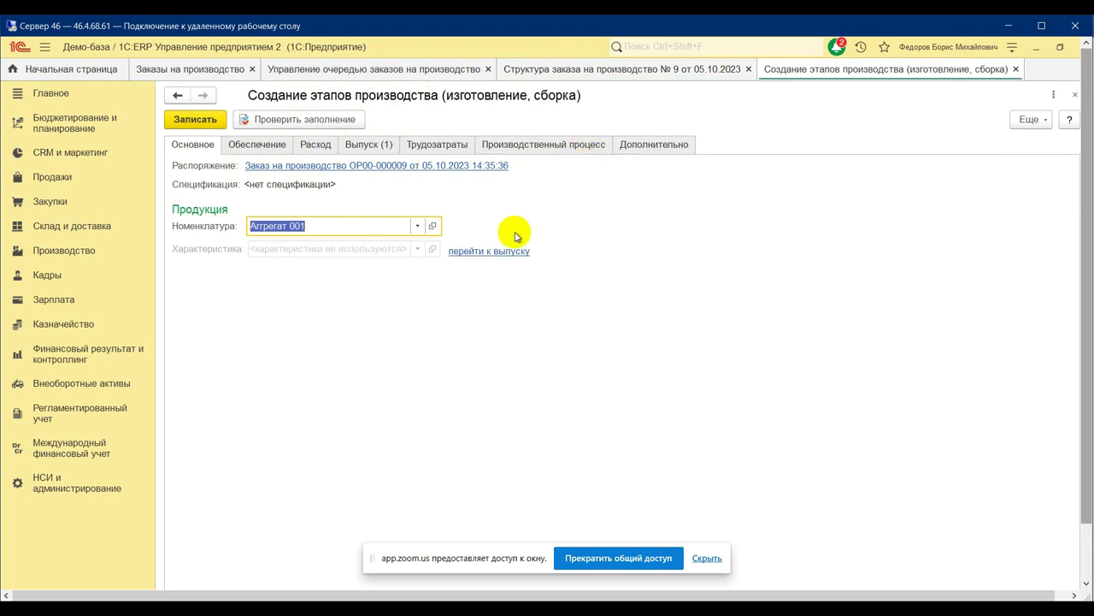
Step: Add a production process stage named Этап 1 with _Цех 99 as the performing department
{"action": "left_click", "coordinate": [536, 148]}
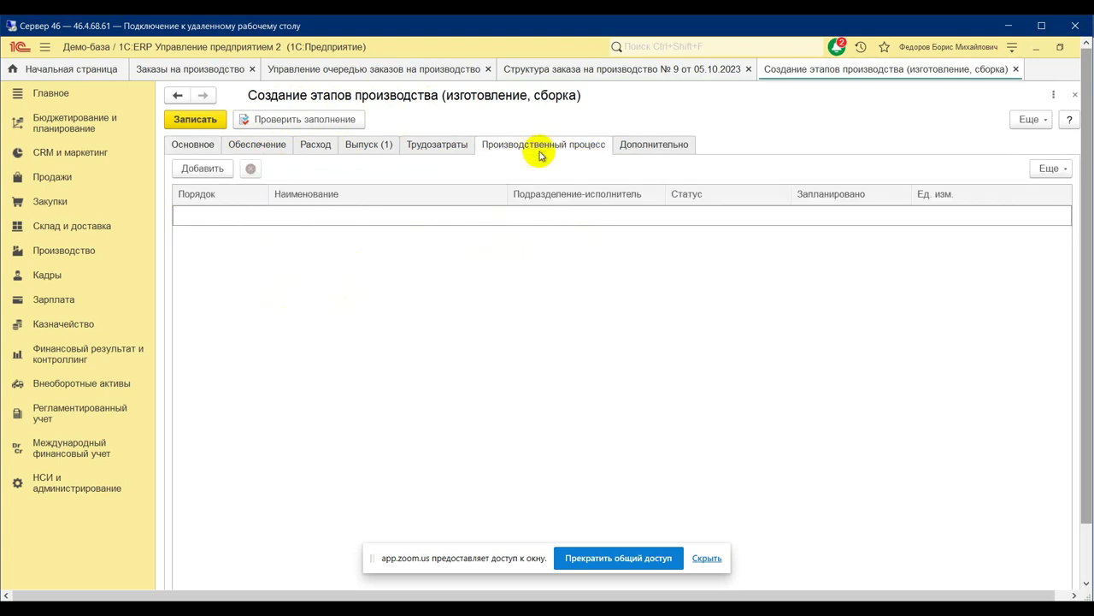
{"action": "left_click", "coordinate": [205, 169]}
{"action": "left_click", "coordinate": [330, 214]}
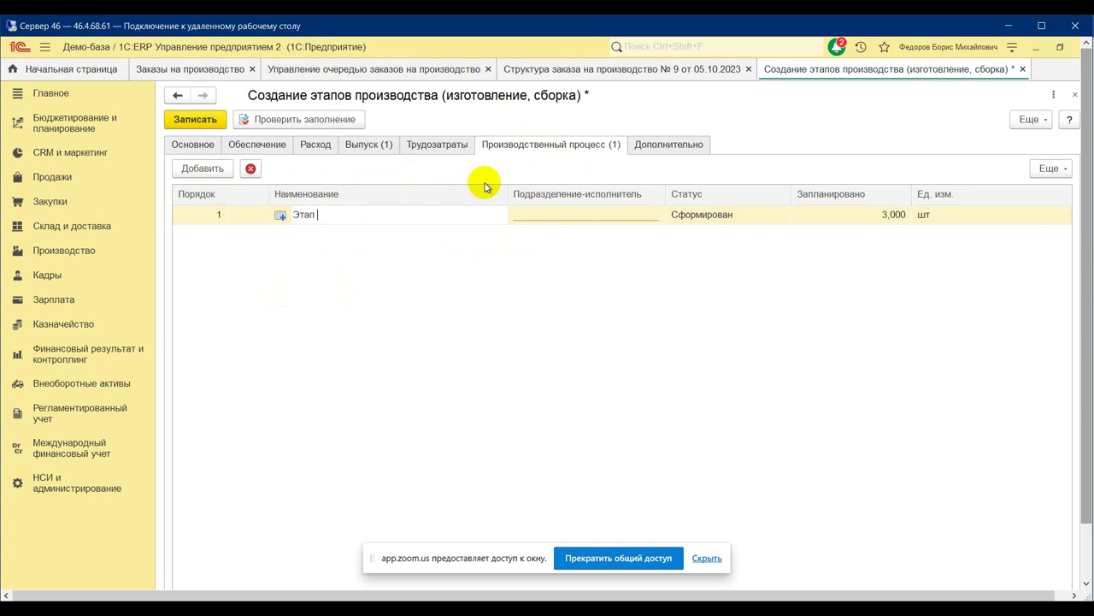
{"action": "type", "text": "Этап 1"}
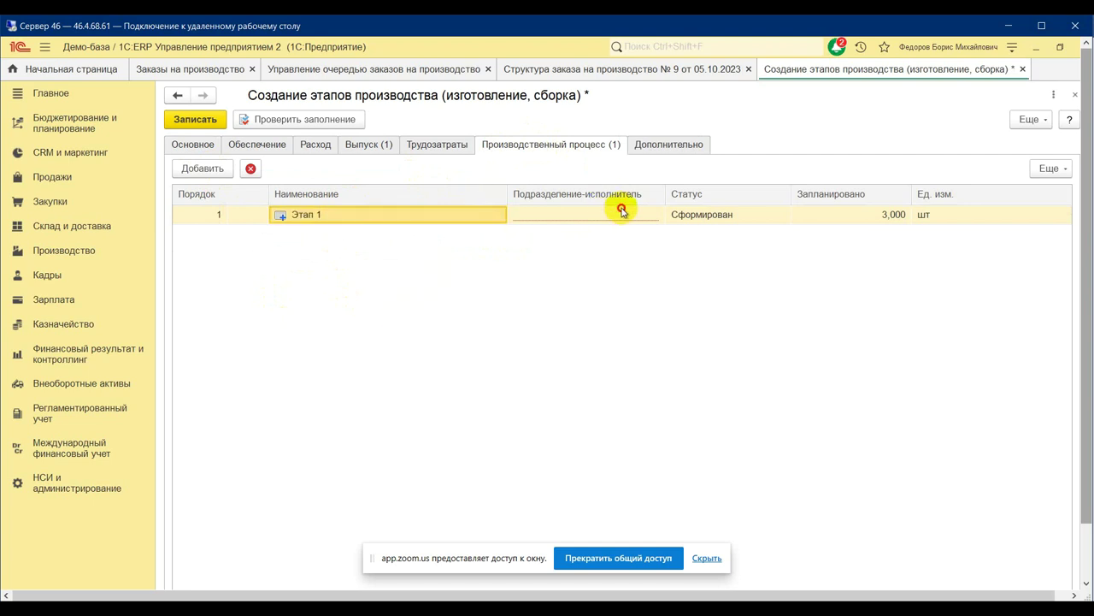
{"action": "left_click", "coordinate": [622, 213]}
{"action": "left_click", "coordinate": [596, 234]}
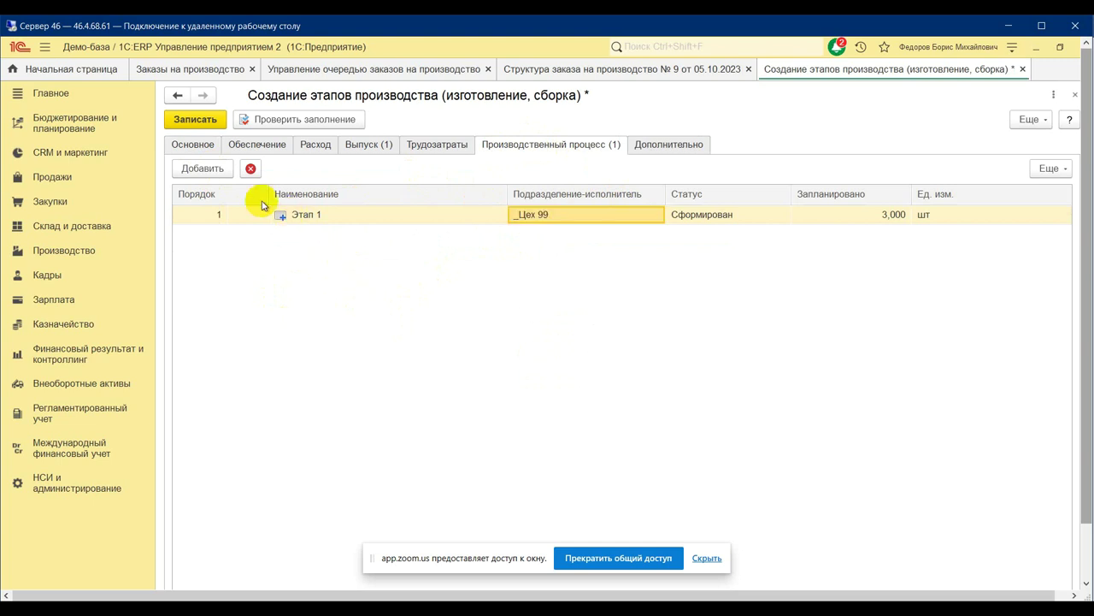
Step: Add a second stage named Этап 2 performed by _Цех 99 and clear its next-stage number
{"action": "left_click", "coordinate": [205, 170]}
{"action": "left_click", "coordinate": [348, 234]}
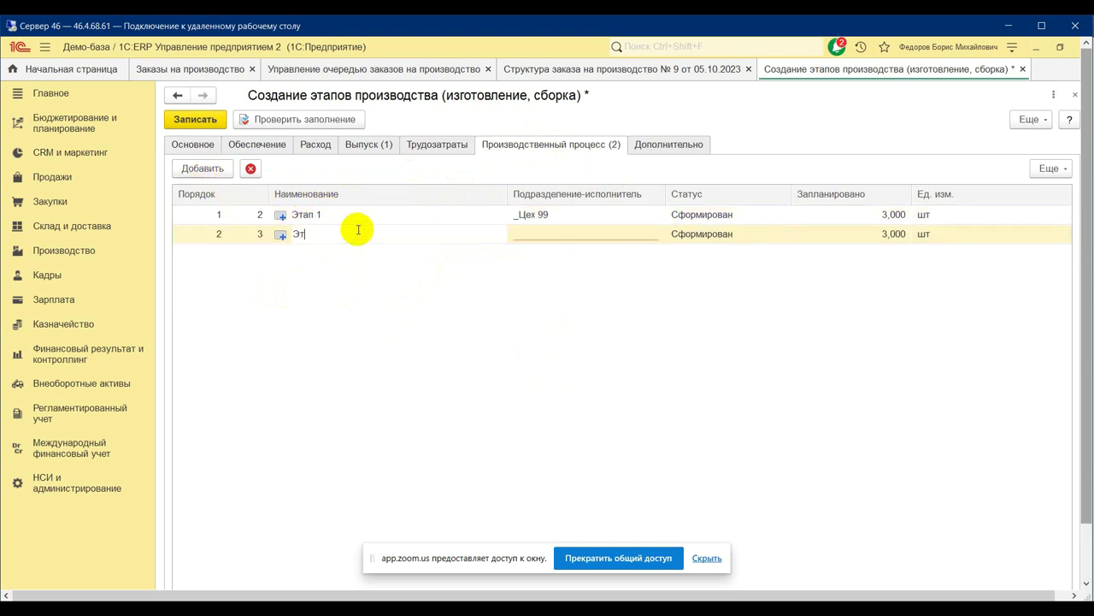
{"action": "left_click", "coordinate": [578, 233]}
{"action": "left_click", "coordinate": [563, 255]}
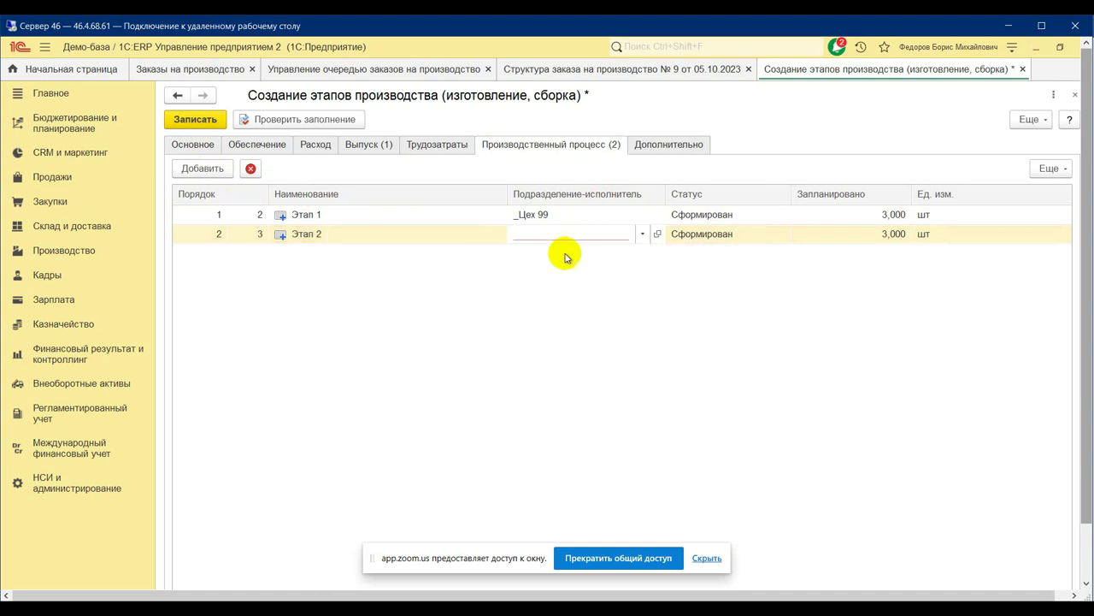
{"action": "left_click", "coordinate": [501, 309]}
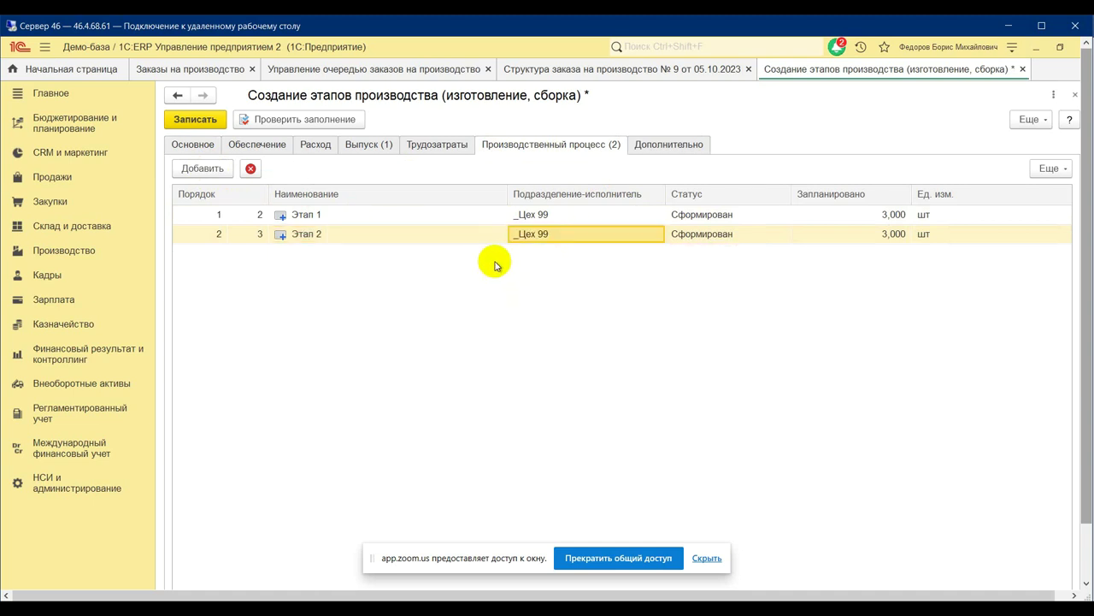
{"action": "left_click", "coordinate": [256, 236]}
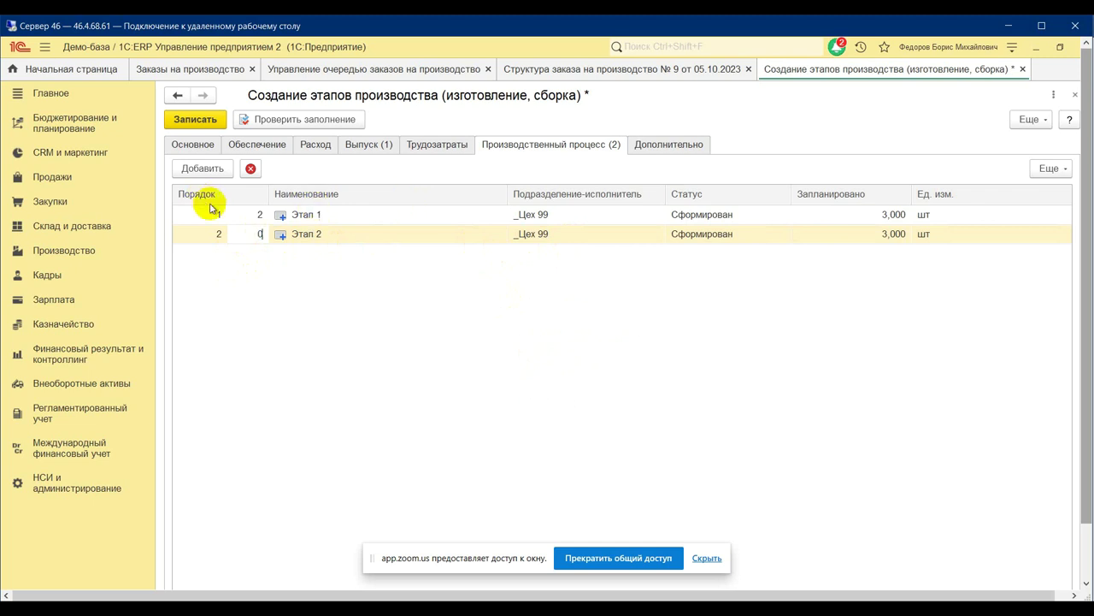
{"action": "key", "text": "BackSpace"}
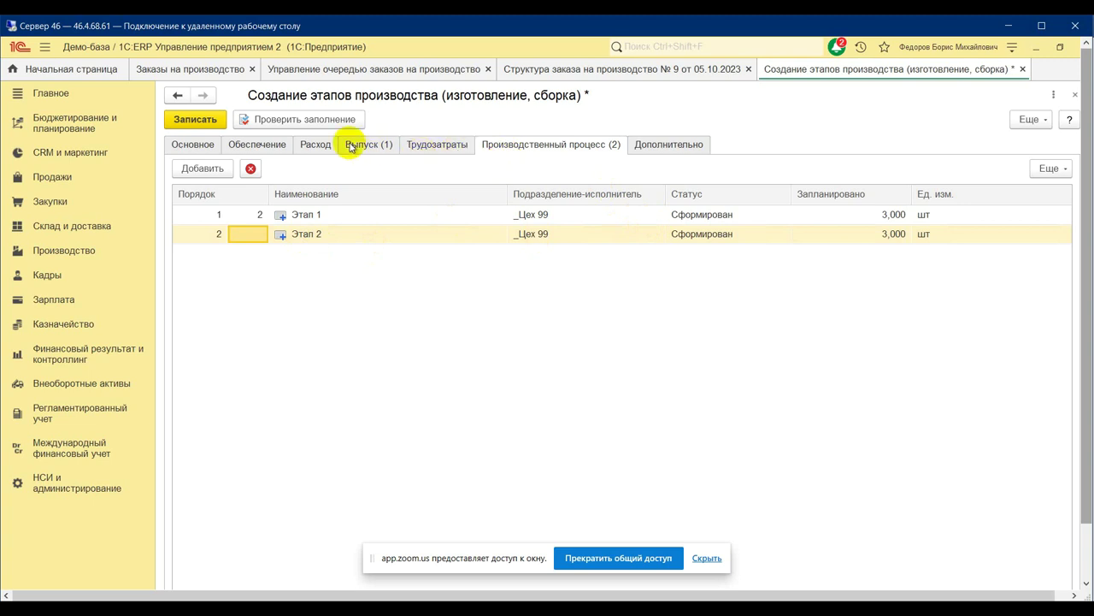
Step: Add a material consumption row for Этап 1 with the item Мотор and a quantity of 1
{"action": "left_click", "coordinate": [314, 144]}
{"action": "left_click", "coordinate": [204, 188]}
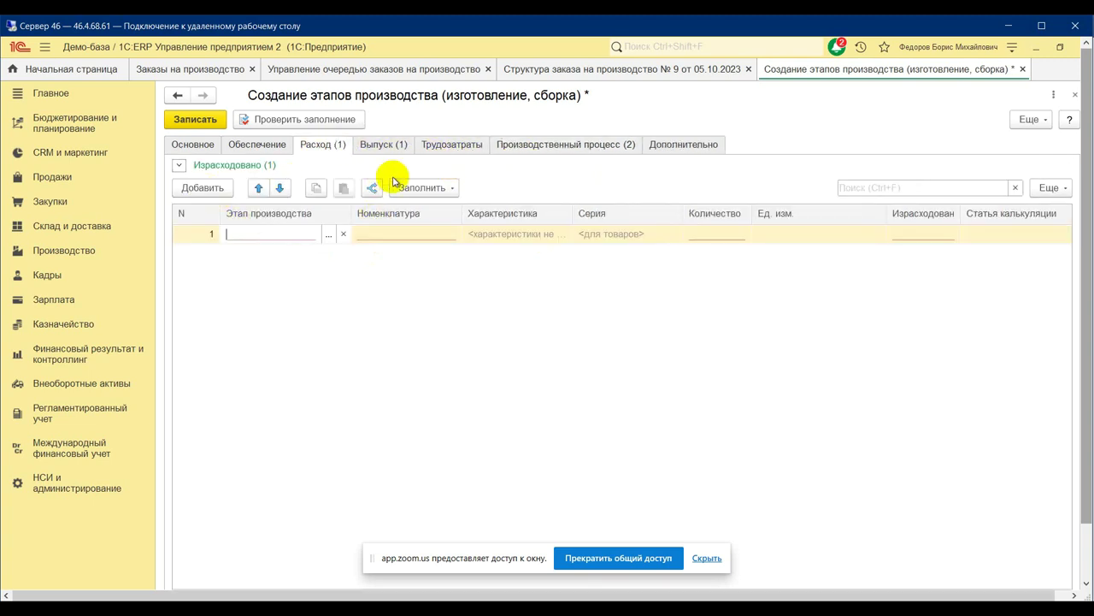
{"action": "left_click", "coordinate": [328, 236]}
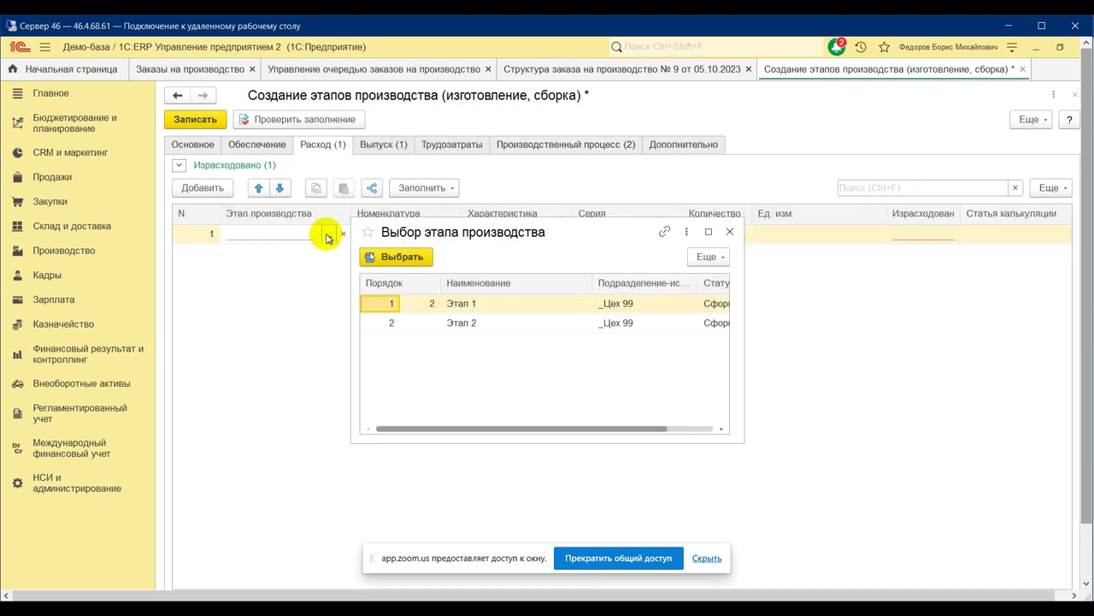
{"action": "double_click", "coordinate": [476, 303]}
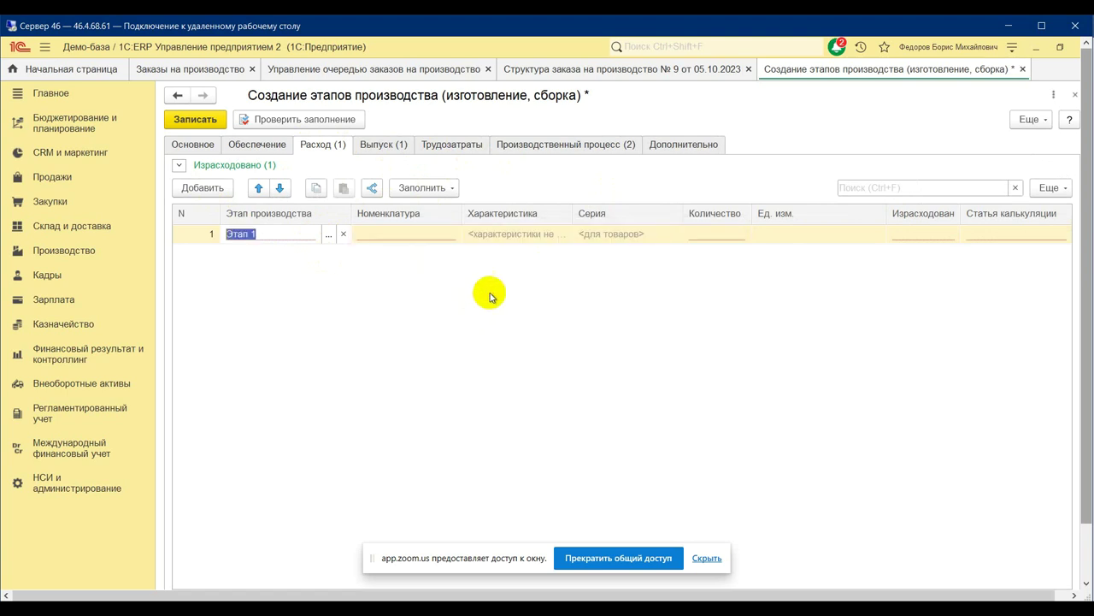
{"action": "left_click", "coordinate": [422, 240]}
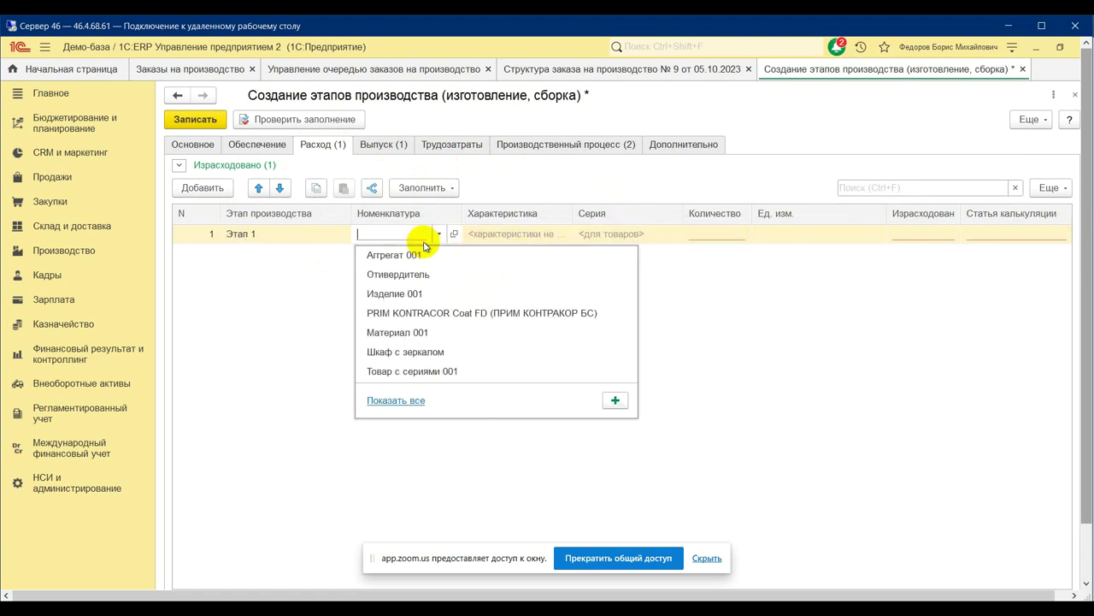
{"action": "type", "text": "мотор"}
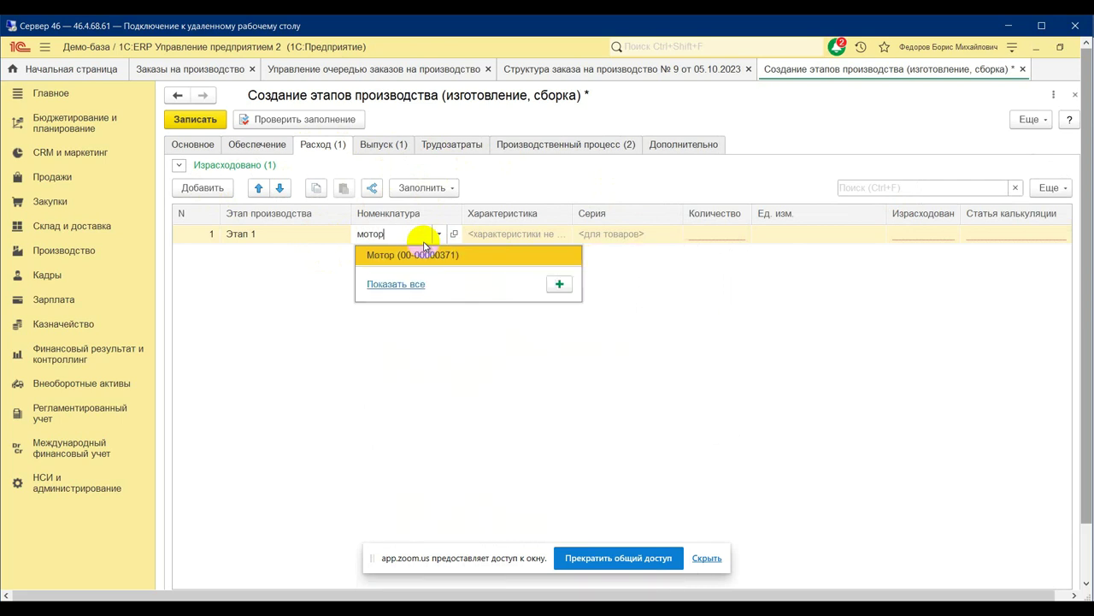
{"action": "left_click", "coordinate": [423, 251]}
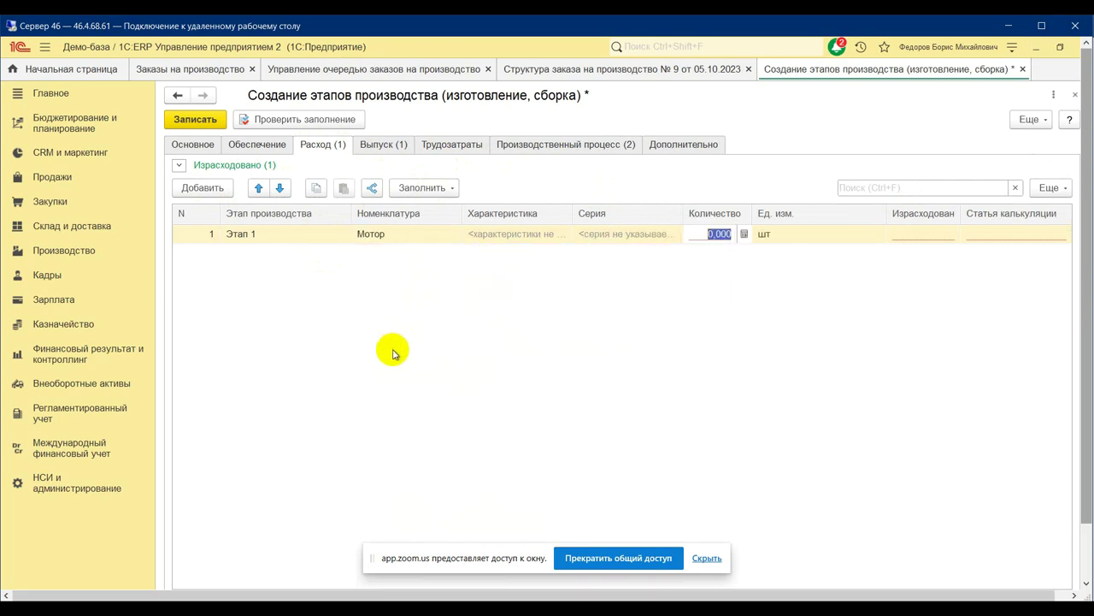
{"action": "type", "text": "1"}
{"action": "key", "text": "Return"}
Step: Add a second consumption row for Этап 1 with the item Трансмиссия and a quantity of 1
{"action": "left_click", "coordinate": [204, 190]}
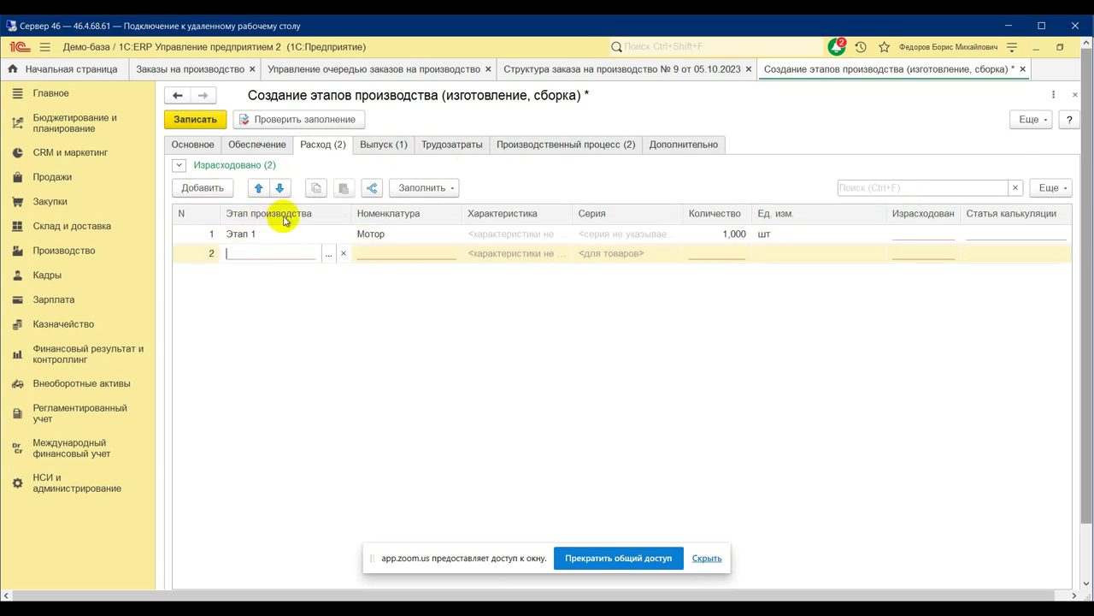
{"action": "left_click", "coordinate": [327, 254]}
{"action": "double_click", "coordinate": [443, 306]}
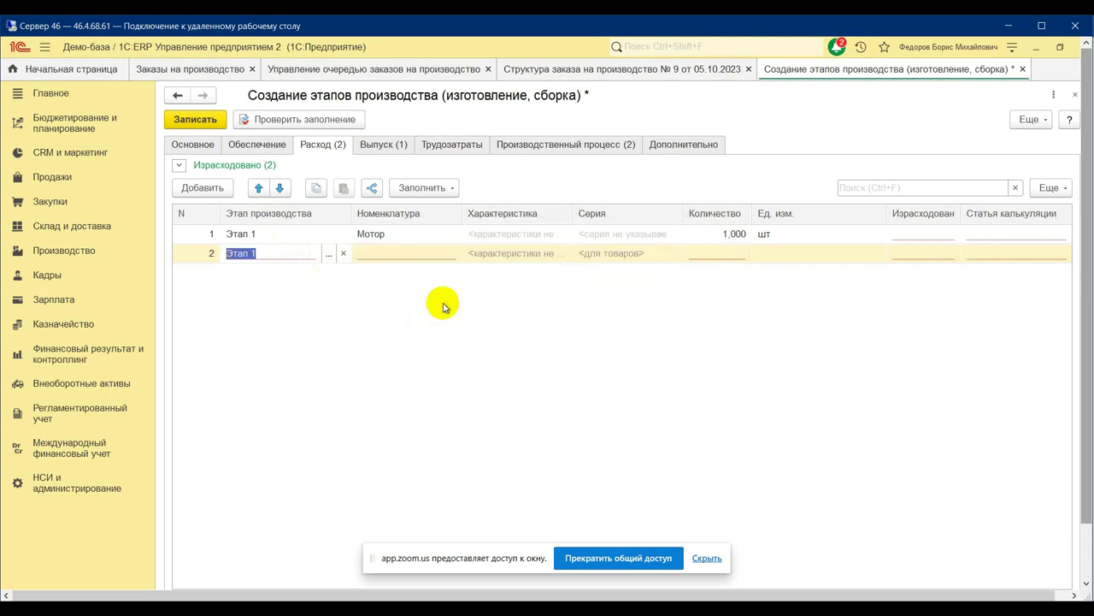
{"action": "left_click", "coordinate": [385, 254]}
{"action": "type", "text": "т"}
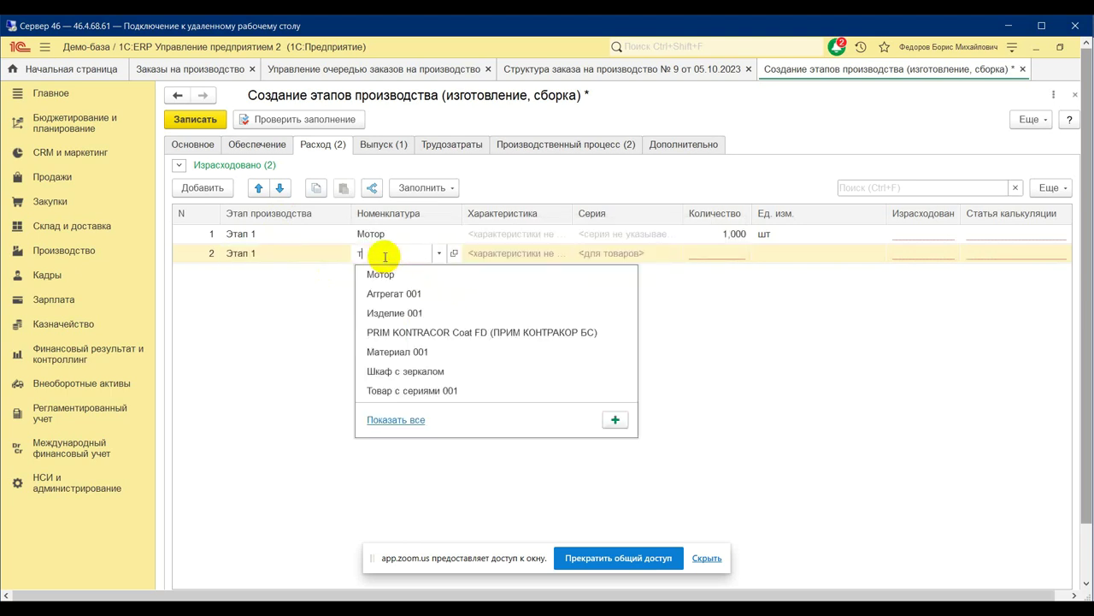
{"action": "type", "text": "ра"}
{"action": "left_click", "coordinate": [398, 274]}
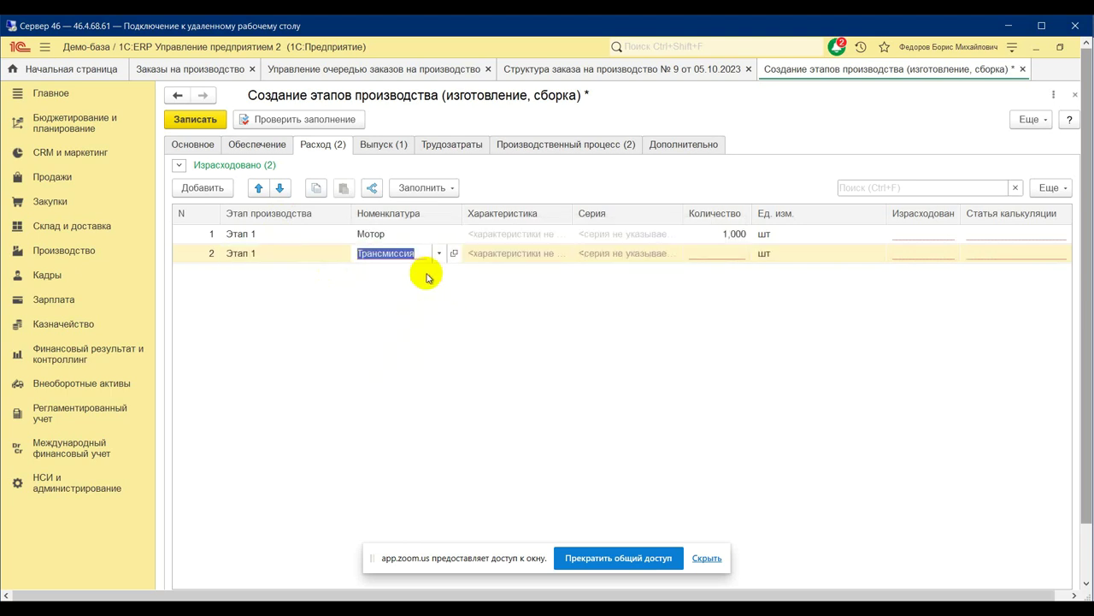
{"action": "left_click", "coordinate": [721, 254]}
{"action": "type", "text": "0,001"}
{"action": "left_click", "coordinate": [752, 355]}
{"action": "left_click", "coordinate": [721, 257]}
{"action": "type", "text": "1"}
{"action": "left_click", "coordinate": [710, 296]}
Step: Set the costing item (Статья калькуляции) to Материалы основные for the Мотор and Трансмиссия rows
{"action": "left_click", "coordinate": [1009, 231]}
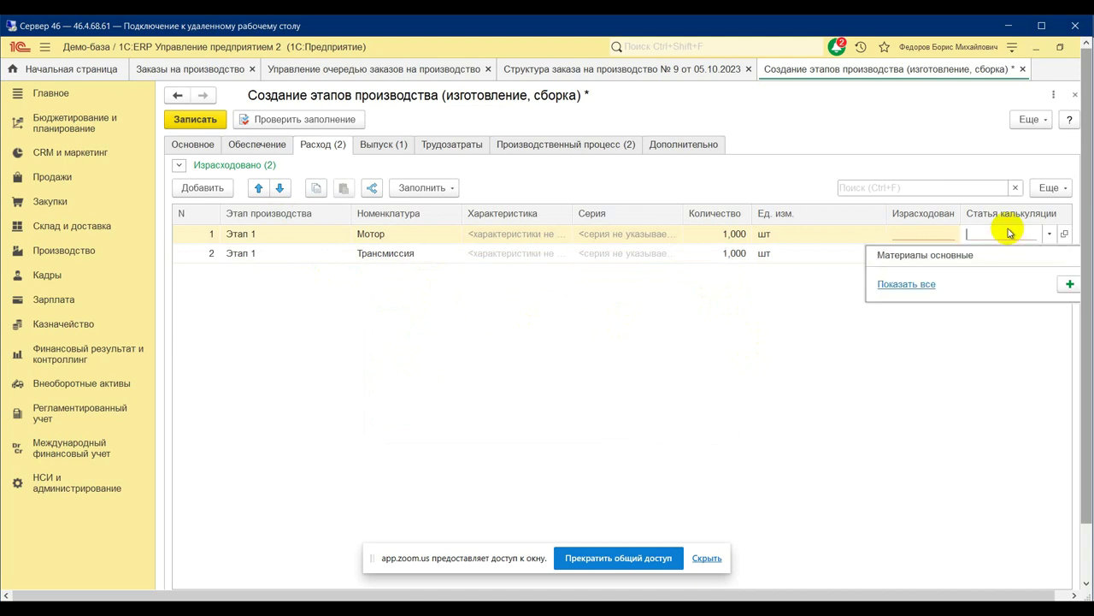
{"action": "left_click", "coordinate": [919, 253]}
{"action": "left_click", "coordinate": [980, 256]}
{"action": "left_click", "coordinate": [1043, 278]}
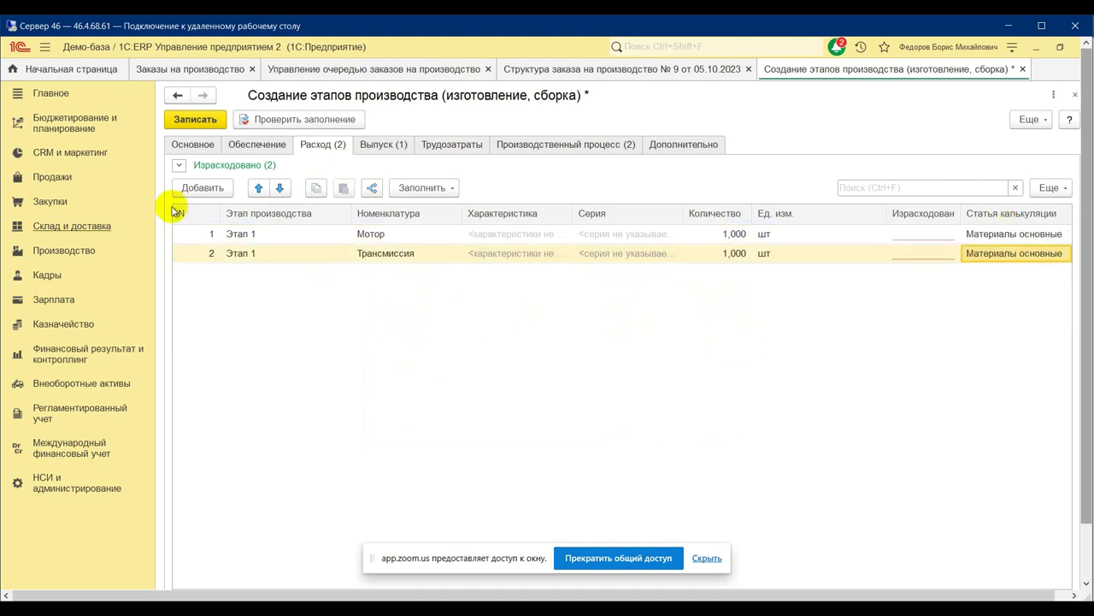
Step: Add two material consumption rows and assign both of them to Этап 2
{"action": "left_click", "coordinate": [196, 188]}
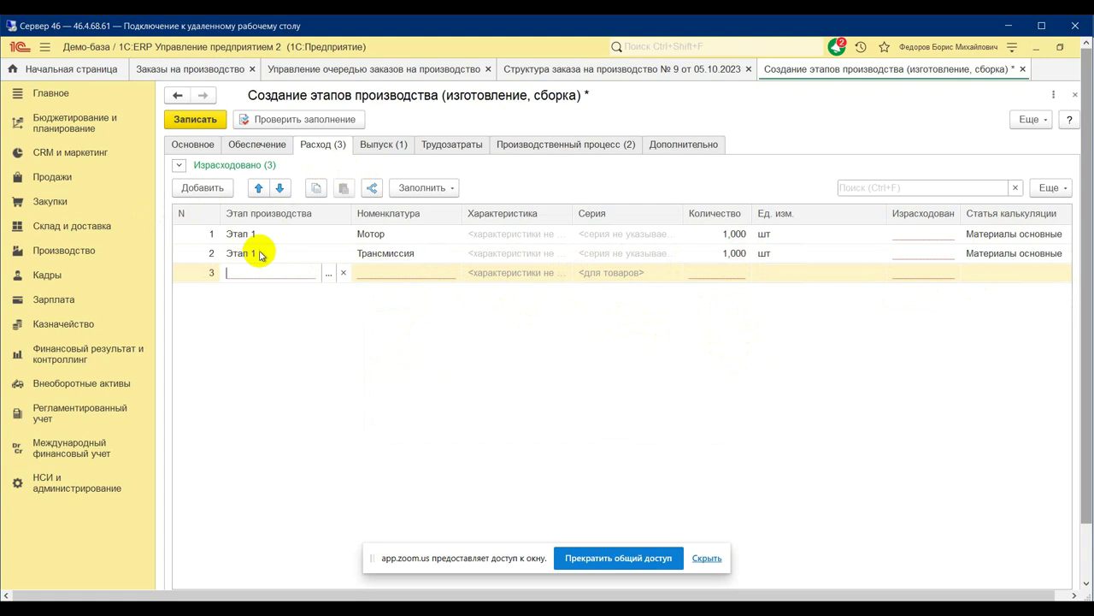
{"action": "left_click", "coordinate": [328, 273]}
{"action": "left_click", "coordinate": [469, 323]}
{"action": "double_click", "coordinate": [468, 323]}
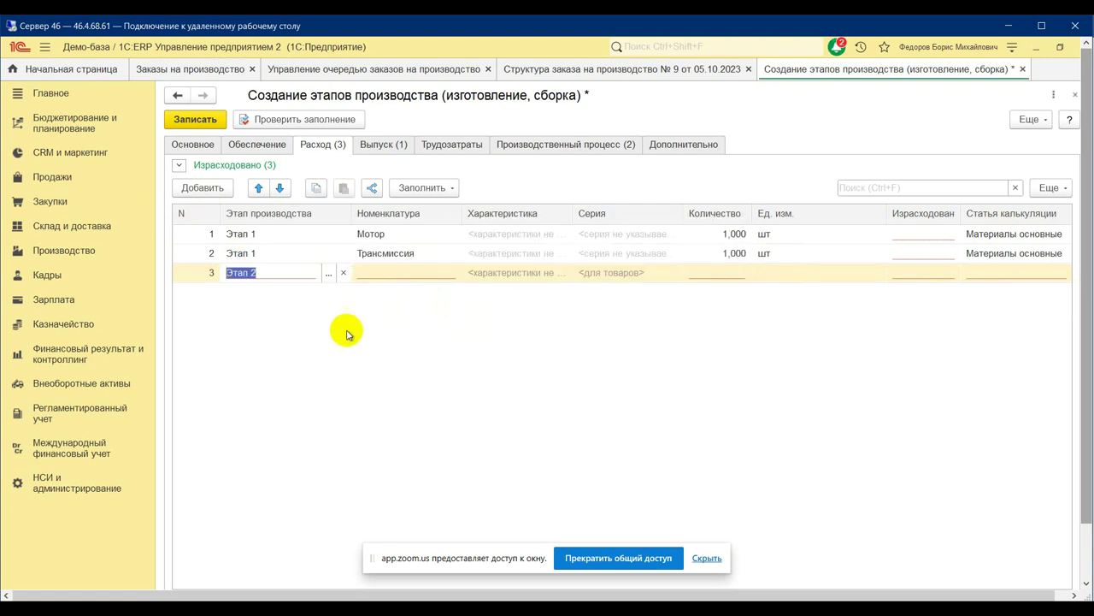
{"action": "left_click", "coordinate": [207, 188]}
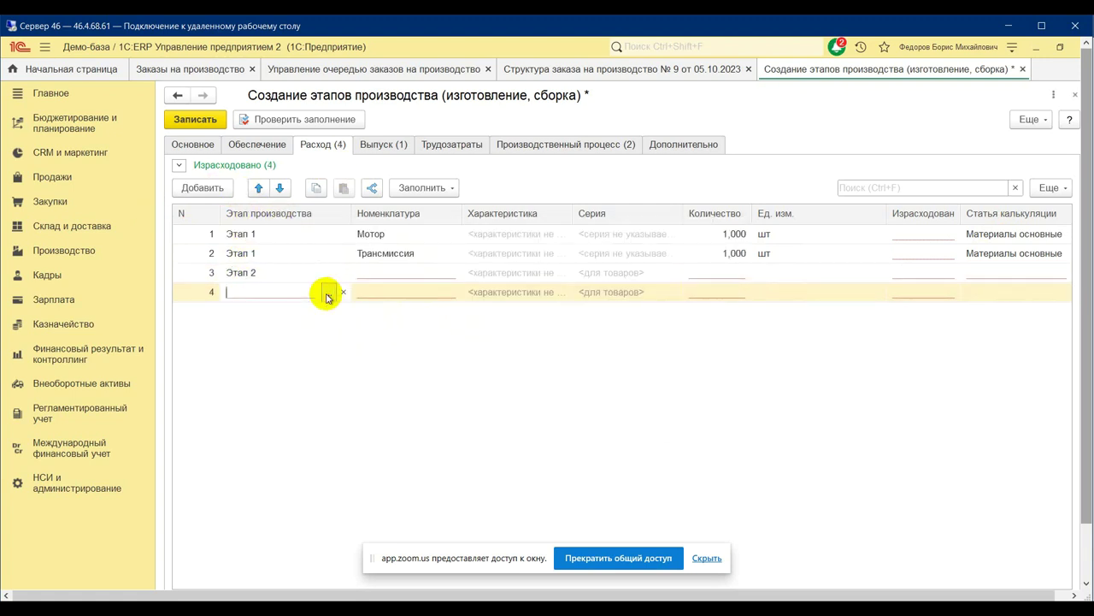
{"action": "left_click", "coordinate": [329, 292]}
{"action": "double_click", "coordinate": [451, 321]}
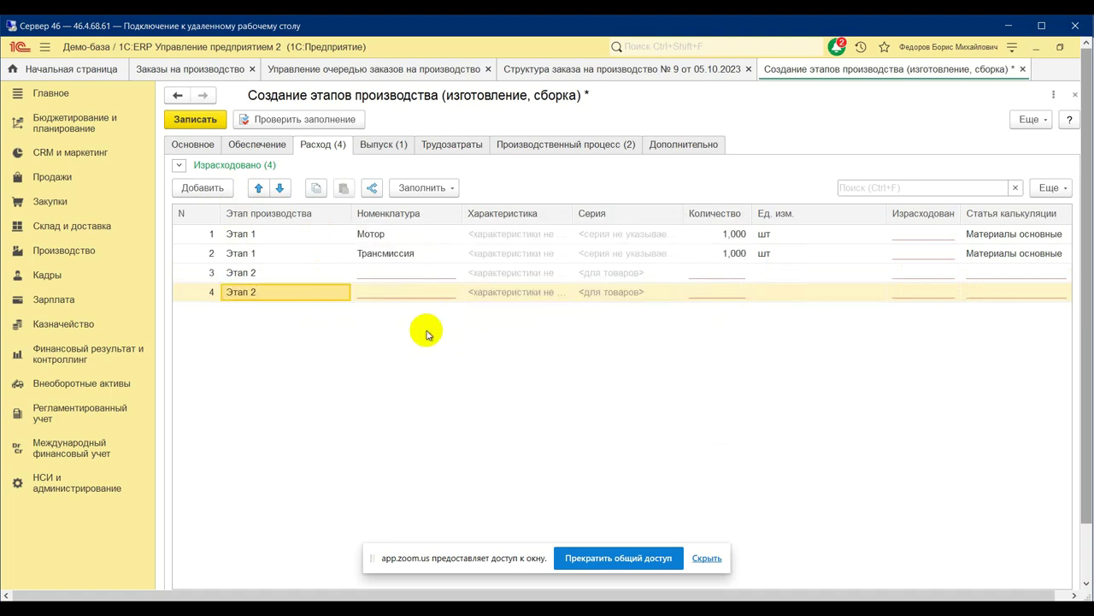
Step: Set the item in the first Этап 2 consumption row to Масло моторное "Лукойл Авангард" SAE 15W-40
{"action": "left_click", "coordinate": [373, 273]}
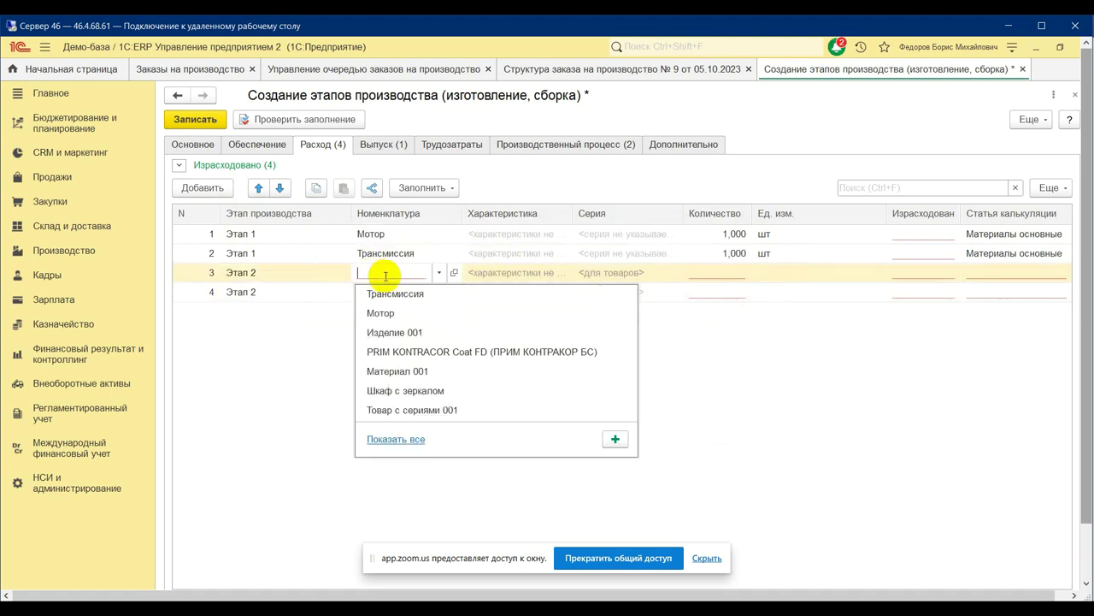
{"action": "left_click", "coordinate": [399, 274]}
{"action": "type", "text": "мас"}
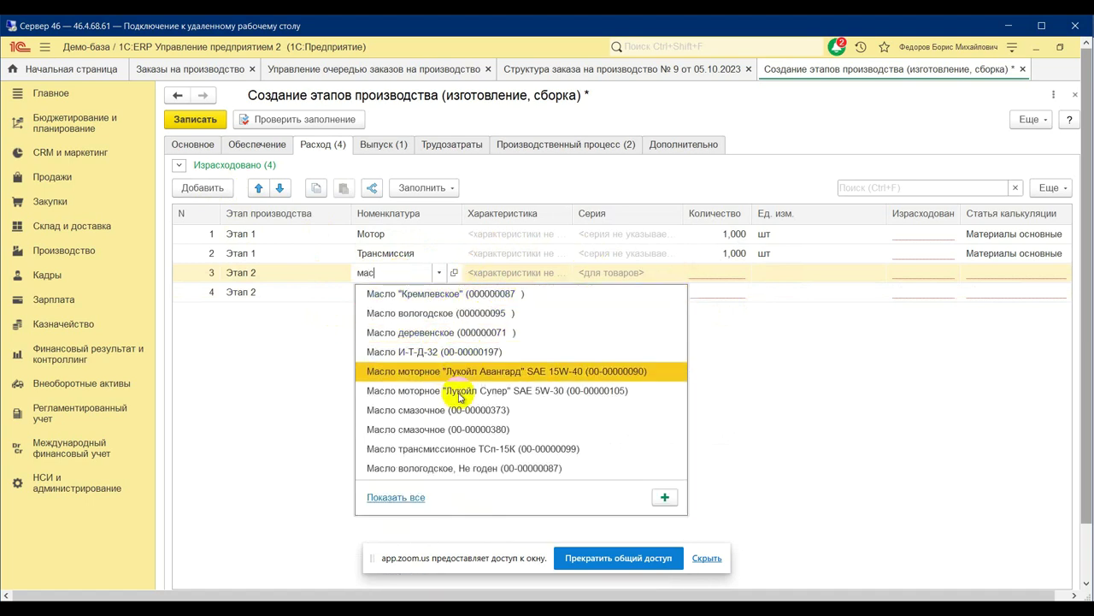
{"action": "left_click", "coordinate": [477, 369]}
Step: Delete the extra Этап 2 consumption row that has no item
{"action": "left_click", "coordinate": [297, 302]}
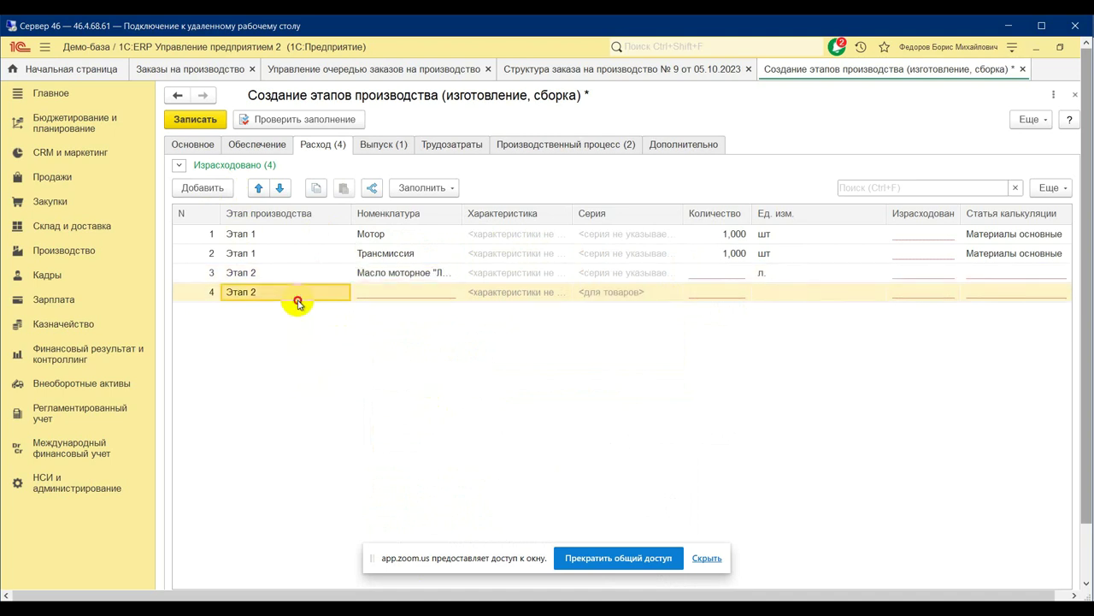
{"action": "right_click", "coordinate": [291, 301]}
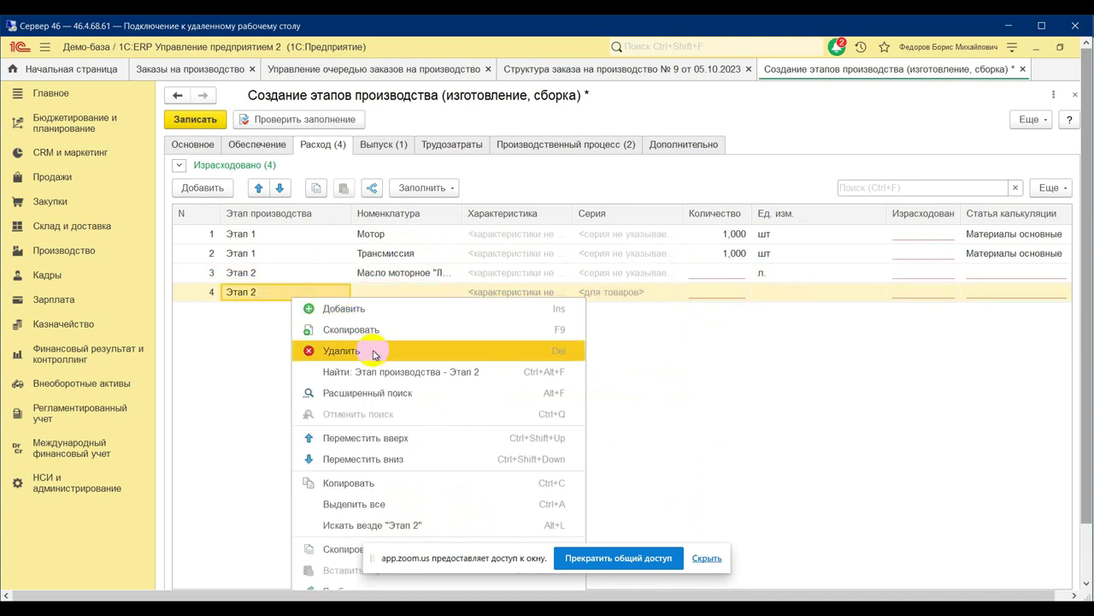
{"action": "left_click", "coordinate": [373, 351]}
Step: Set the motor oil row's quantity to 5 and its costing item to Материалы основные
{"action": "left_click", "coordinate": [721, 272]}
{"action": "type", "text": "5"}
{"action": "left_click", "coordinate": [996, 275]}
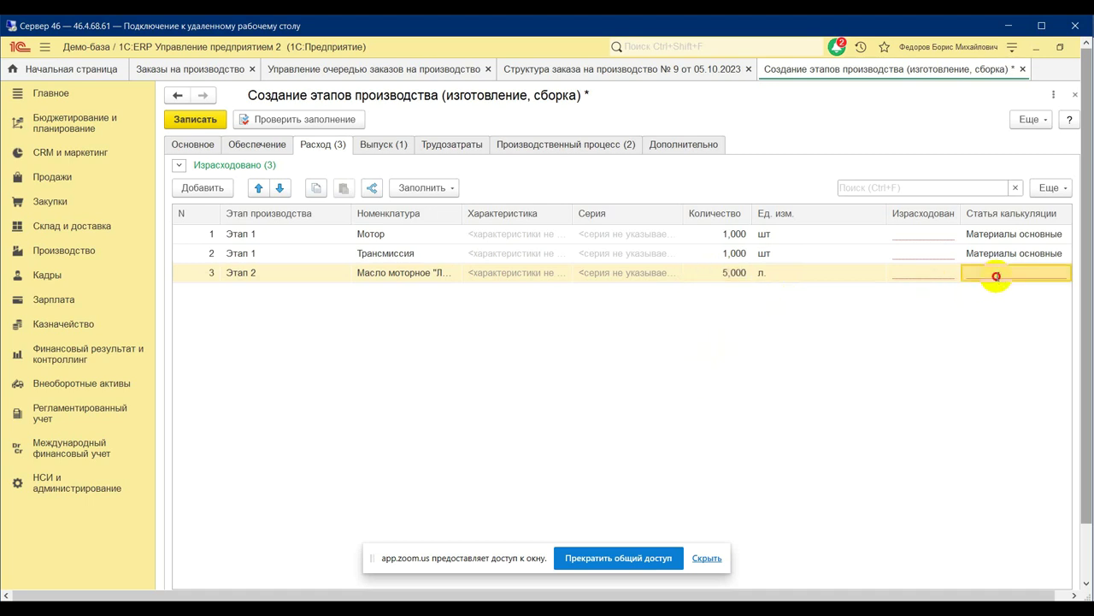
{"action": "left_click", "coordinate": [972, 296]}
Step: Set the consumption date of the Мотор row to 01.10.2023 and clear it again
{"action": "left_click", "coordinate": [923, 229]}
{"action": "left_click", "coordinate": [923, 231]}
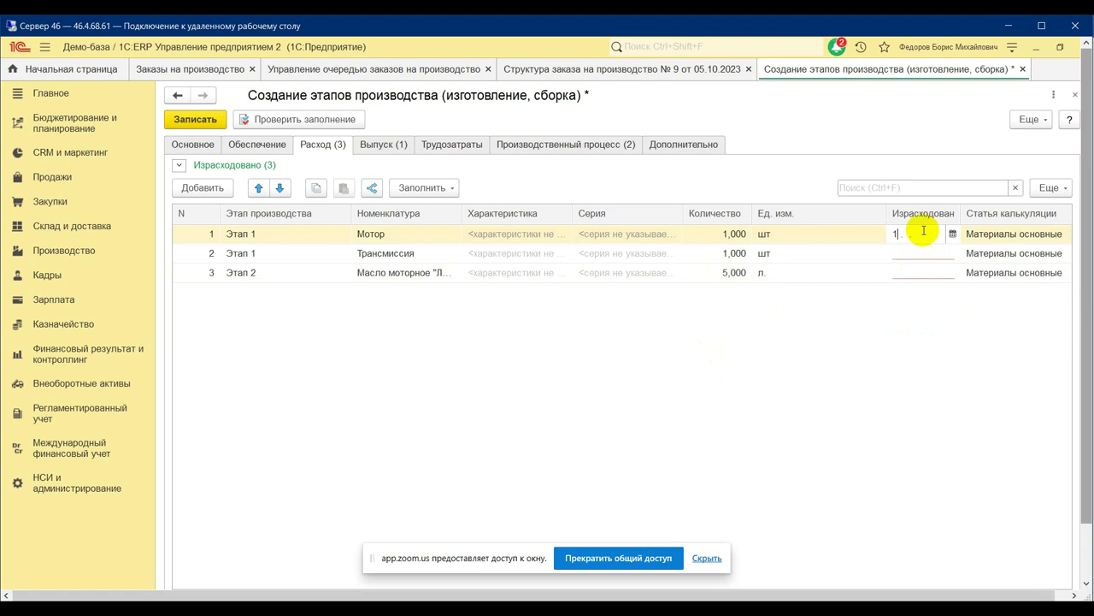
{"action": "type", "text": "1"}
{"action": "key", "text": "Return"}
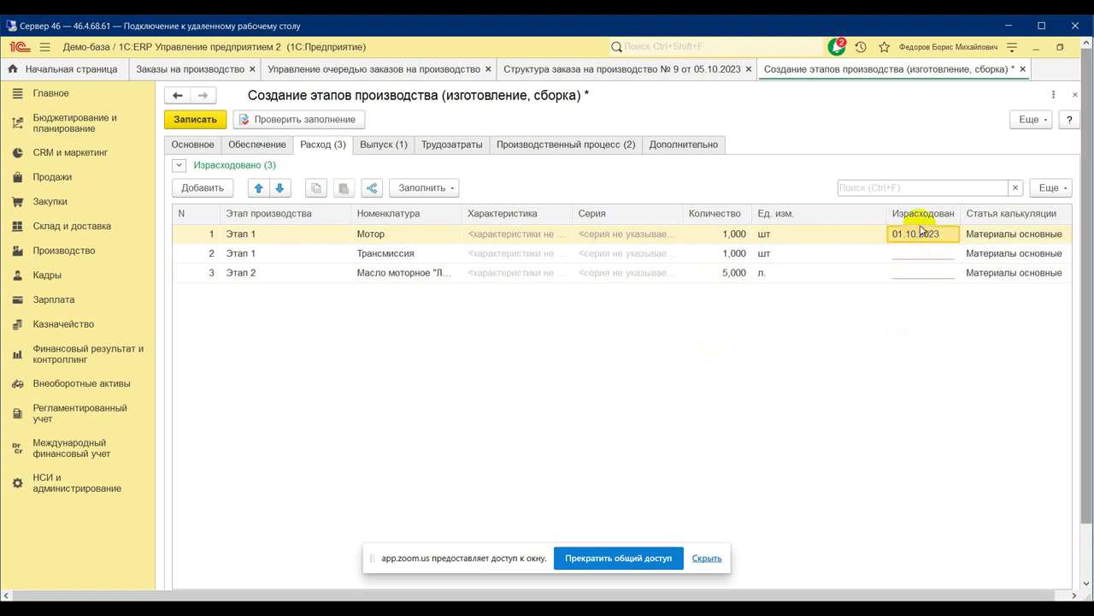
{"action": "left_click", "coordinate": [921, 229]}
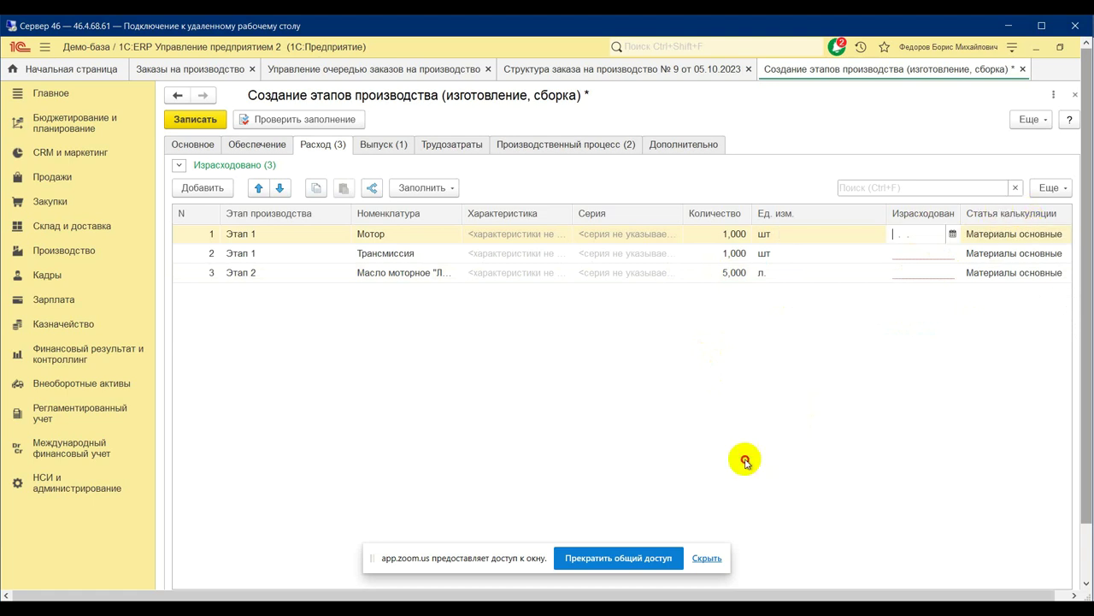
{"action": "key", "text": "Delete"}
Step: Assign the output row of Аггрегат 001 to the production stage Этап 2
{"action": "left_click", "coordinate": [383, 145]}
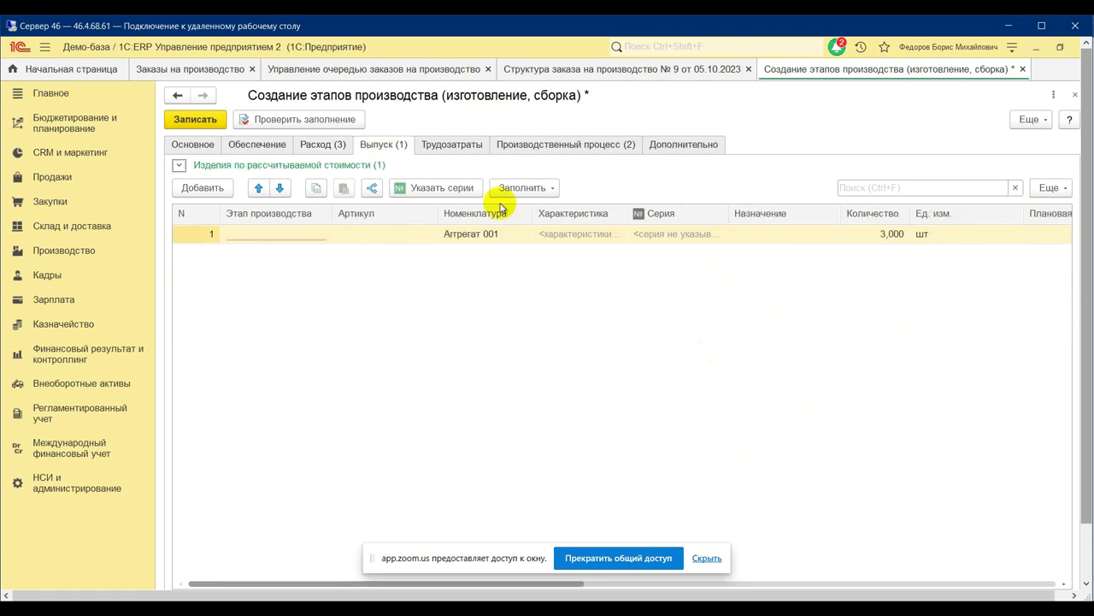
{"action": "left_click", "coordinate": [293, 235]}
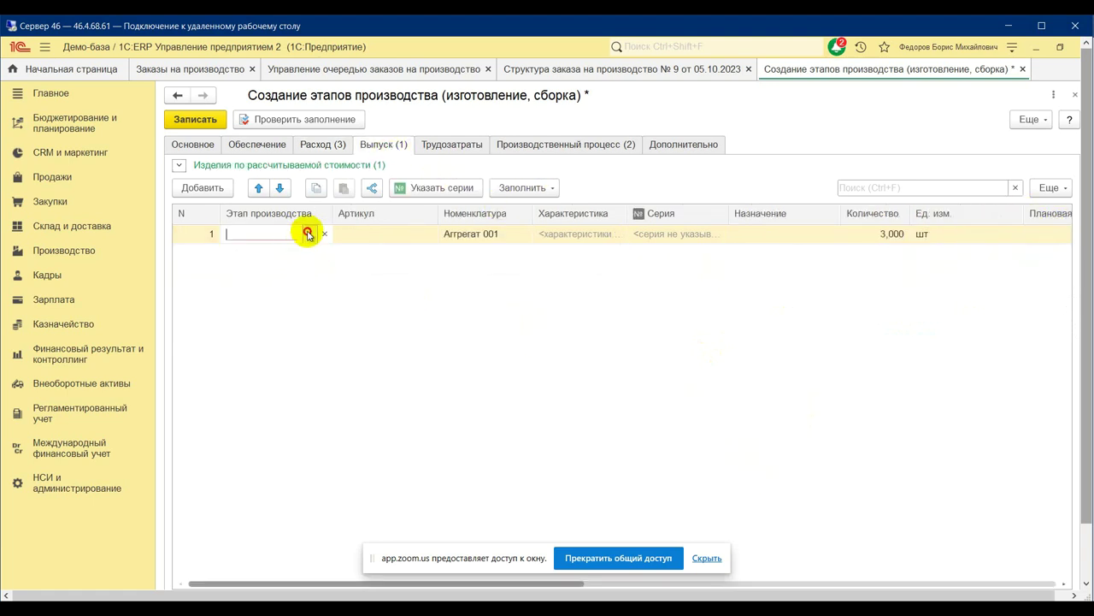
{"action": "left_click", "coordinate": [308, 234]}
{"action": "double_click", "coordinate": [421, 308]}
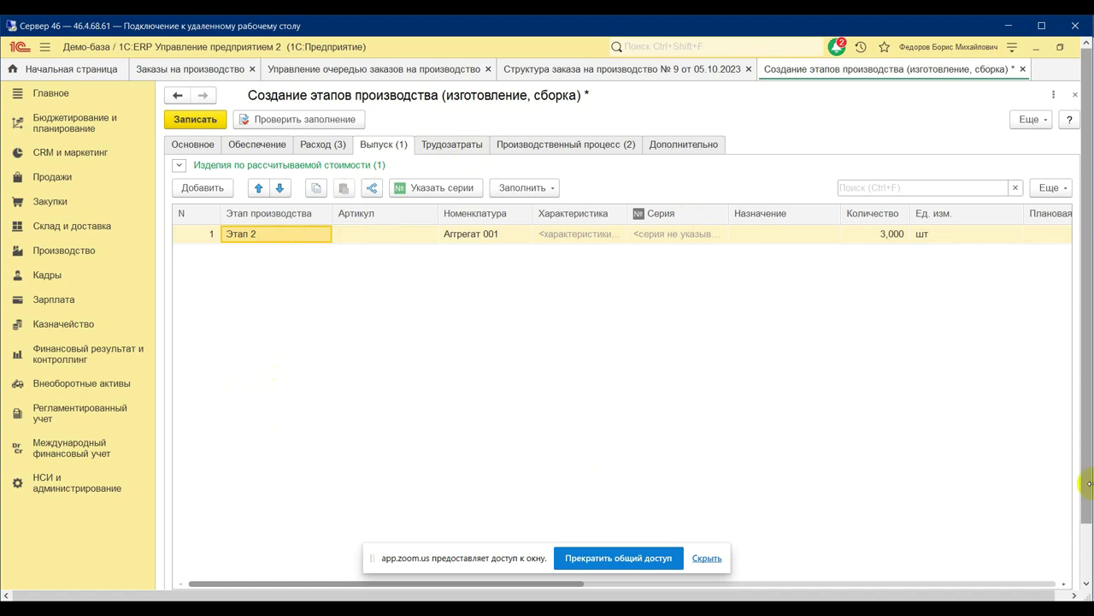
Step: Examine the by-product output, labour costs, additional settings and supply sections, and check that the stage form is completely filled in
{"action": "scroll", "coordinate": [1078, 536], "scroll_direction": "down", "scroll_amount": 2}
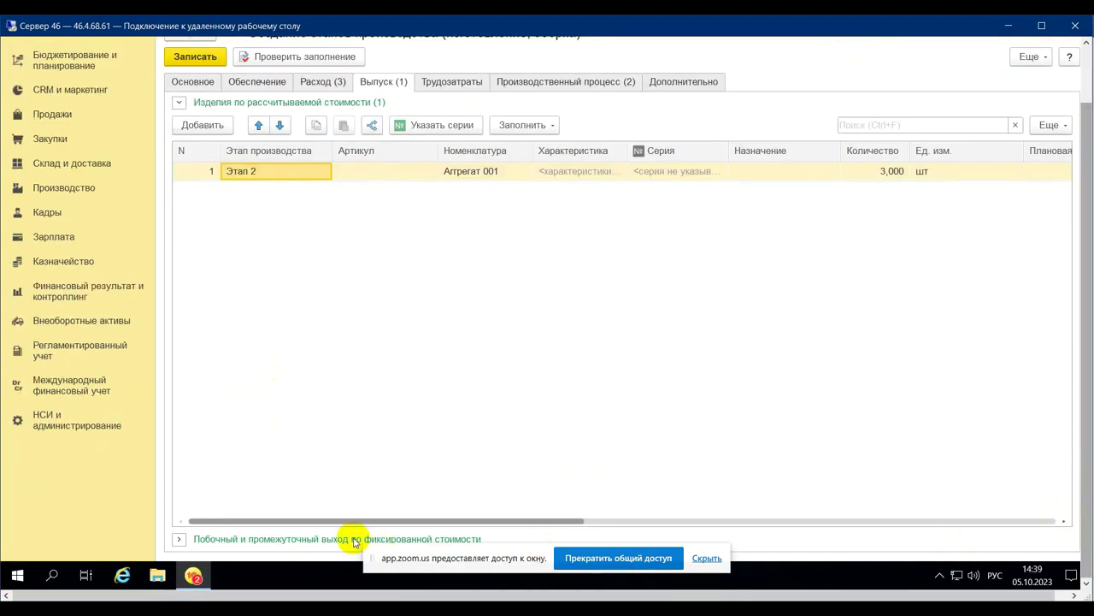
{"action": "left_click", "coordinate": [179, 539]}
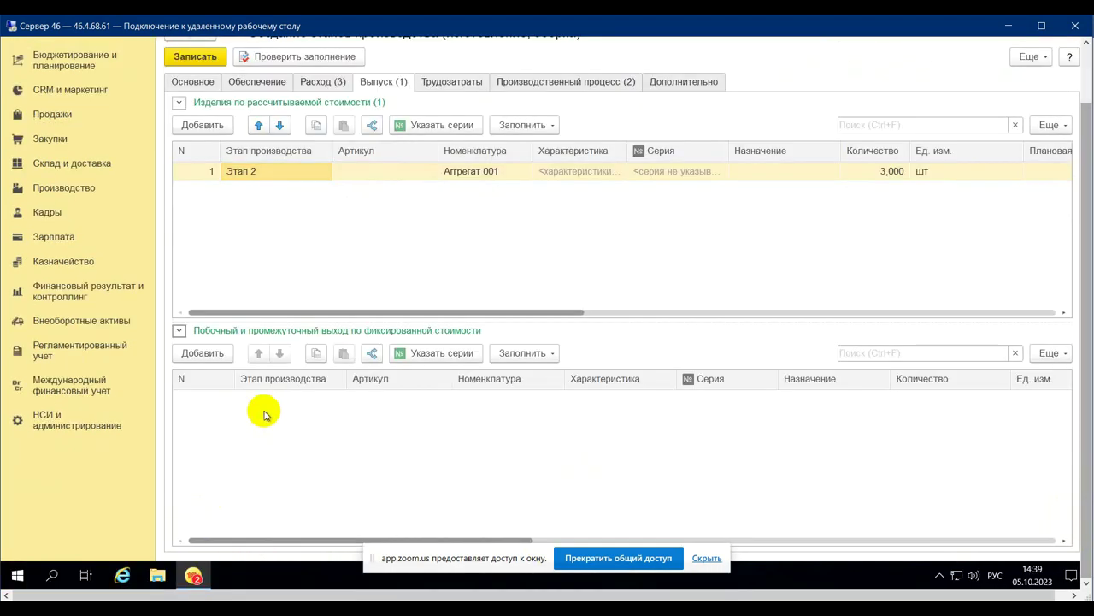
{"action": "left_click", "coordinate": [179, 330]}
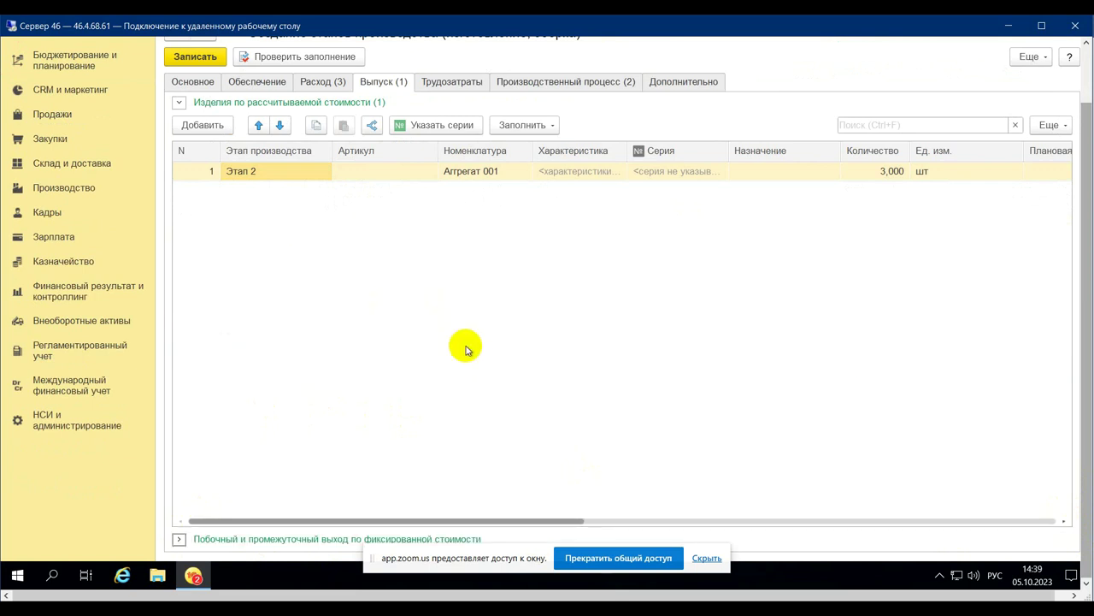
{"action": "scroll", "coordinate": [1071, 73], "scroll_direction": "up", "scroll_amount": 2}
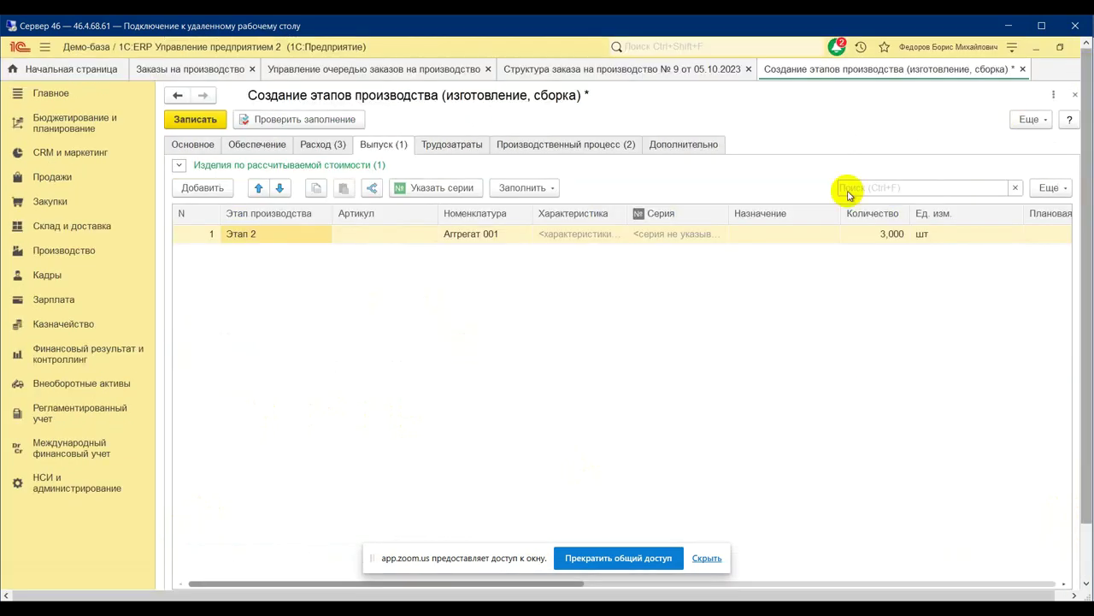
{"action": "left_click", "coordinate": [450, 147]}
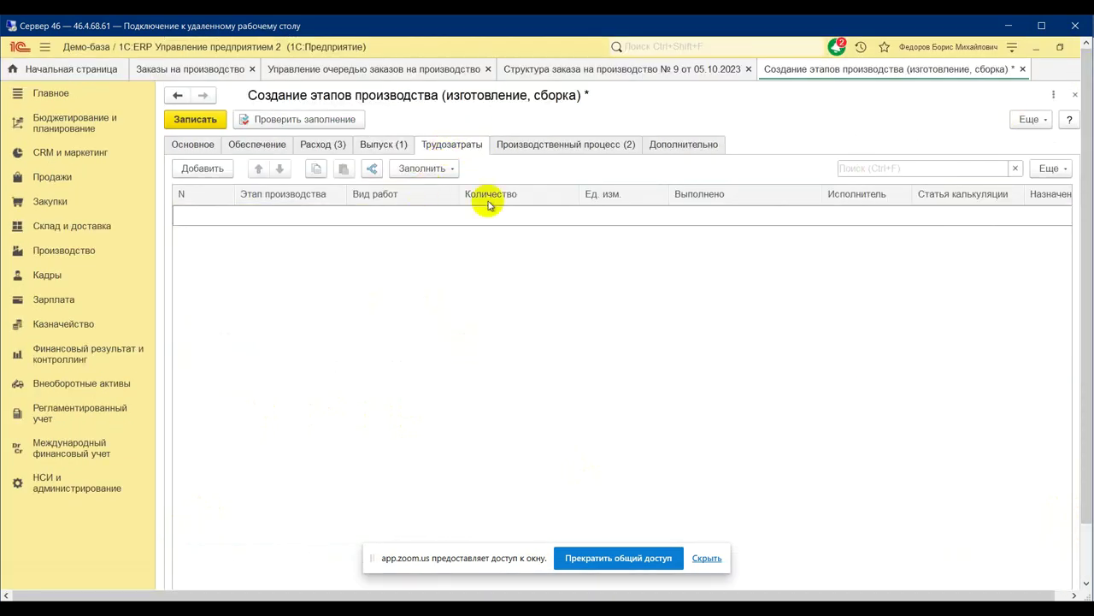
{"action": "left_click", "coordinate": [666, 154]}
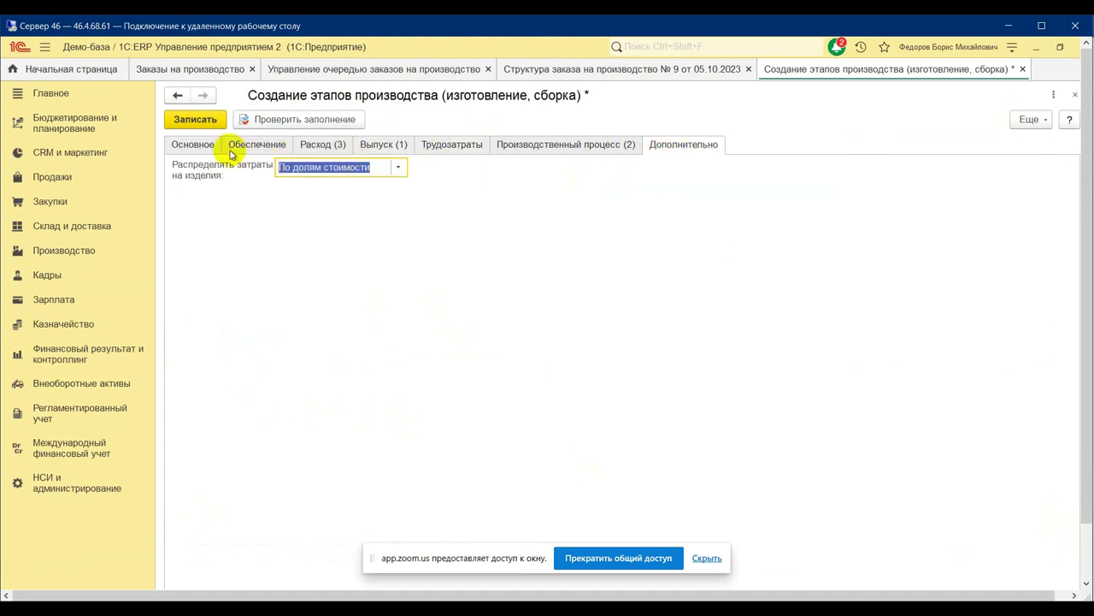
{"action": "left_click", "coordinate": [196, 146]}
{"action": "left_click", "coordinate": [239, 144]}
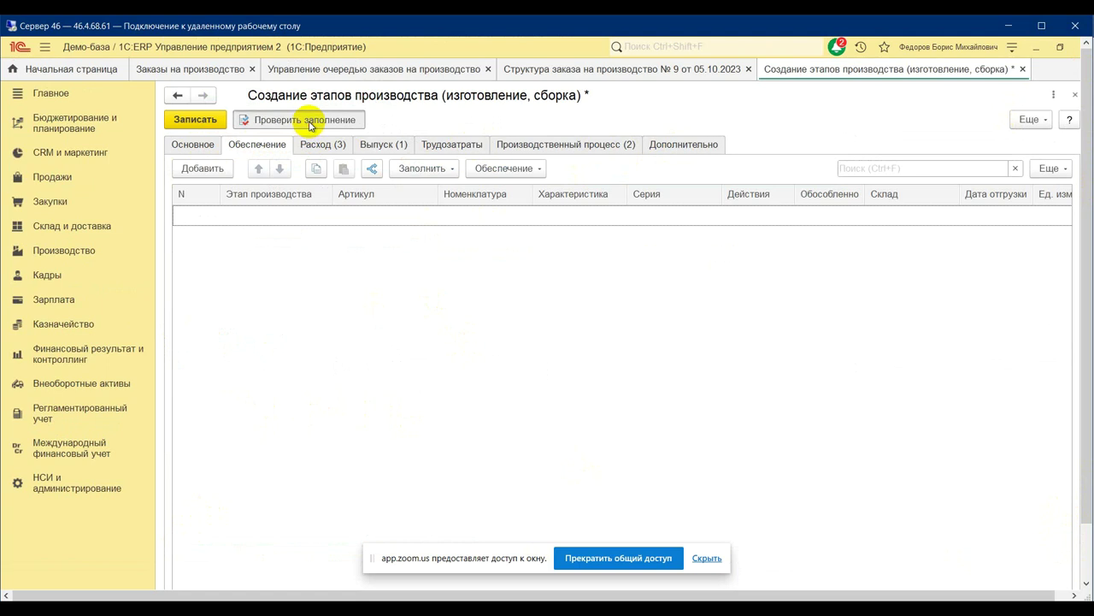
{"action": "left_click", "coordinate": [309, 123]}
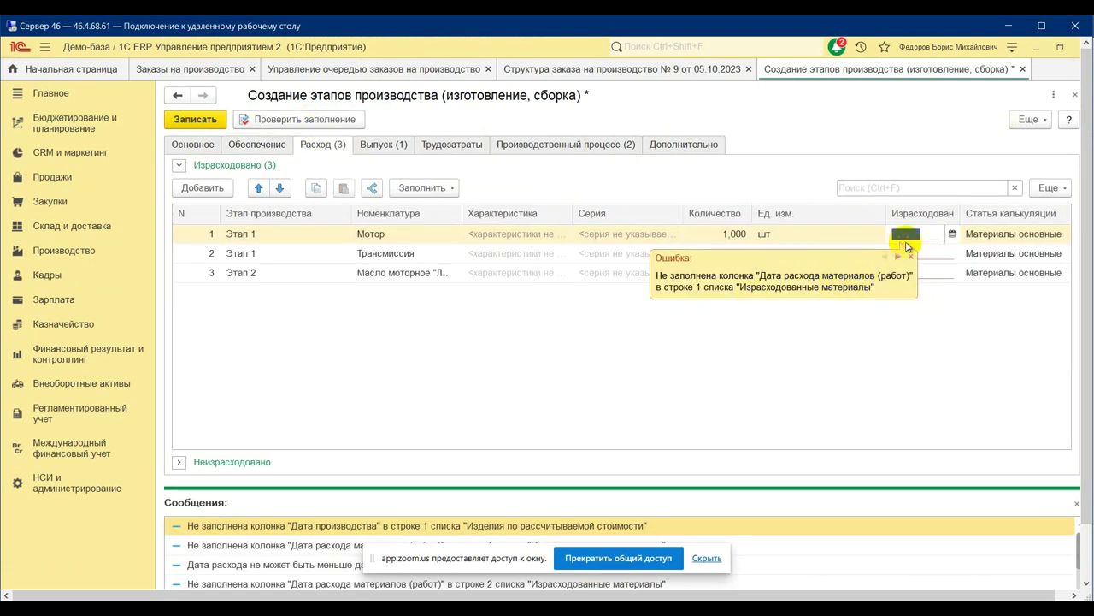
Step: Set the consumption date to 05.10.2023 for the Мотор and Трансмиссия rows
{"action": "left_click", "coordinate": [951, 236]}
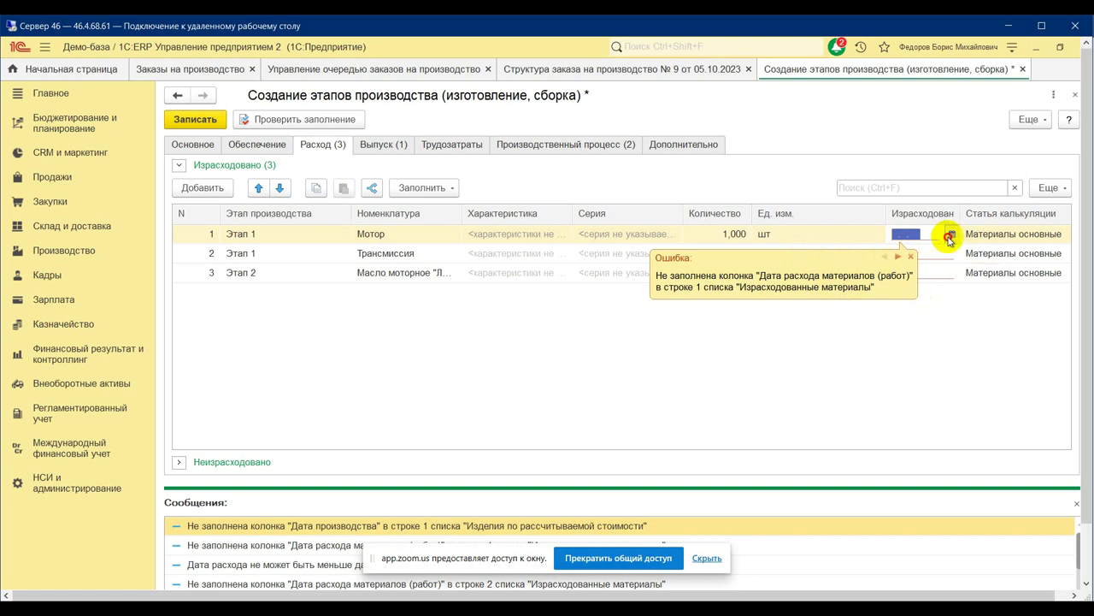
{"action": "left_click", "coordinate": [966, 349]}
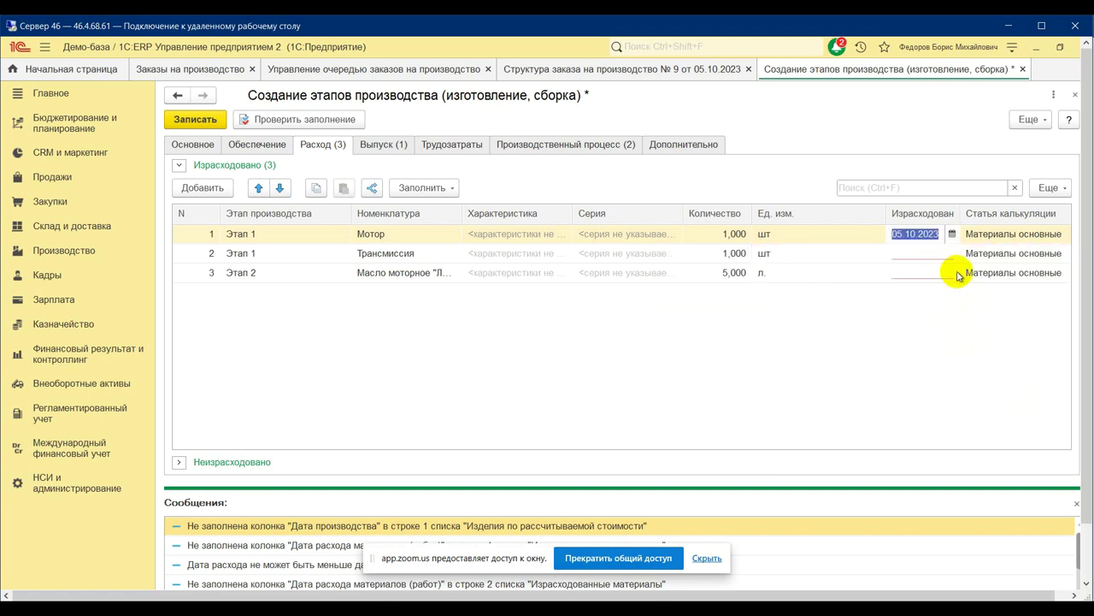
{"action": "left_click", "coordinate": [951, 253]}
{"action": "left_click", "coordinate": [951, 253]}
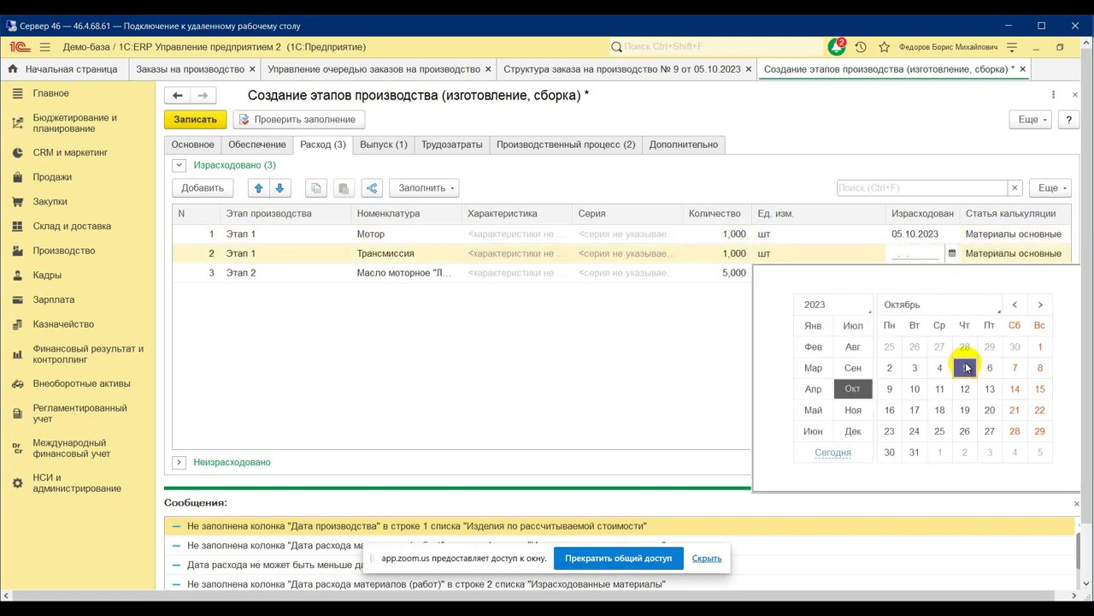
{"action": "left_click", "coordinate": [965, 368]}
{"action": "left_click", "coordinate": [939, 274]}
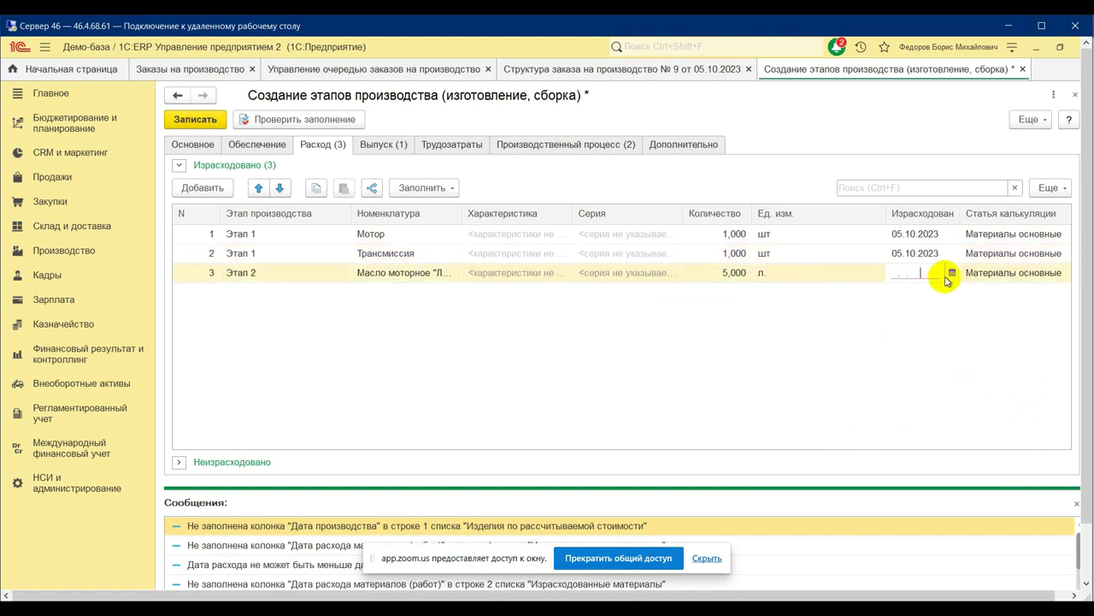
{"action": "left_click", "coordinate": [952, 273]}
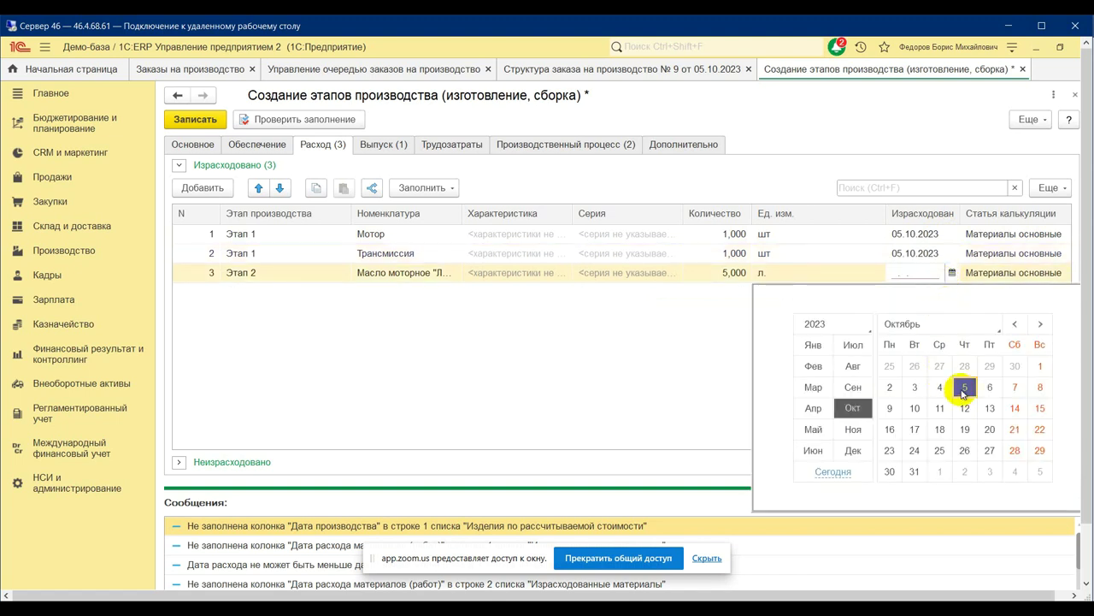
{"action": "left_click", "coordinate": [384, 330]}
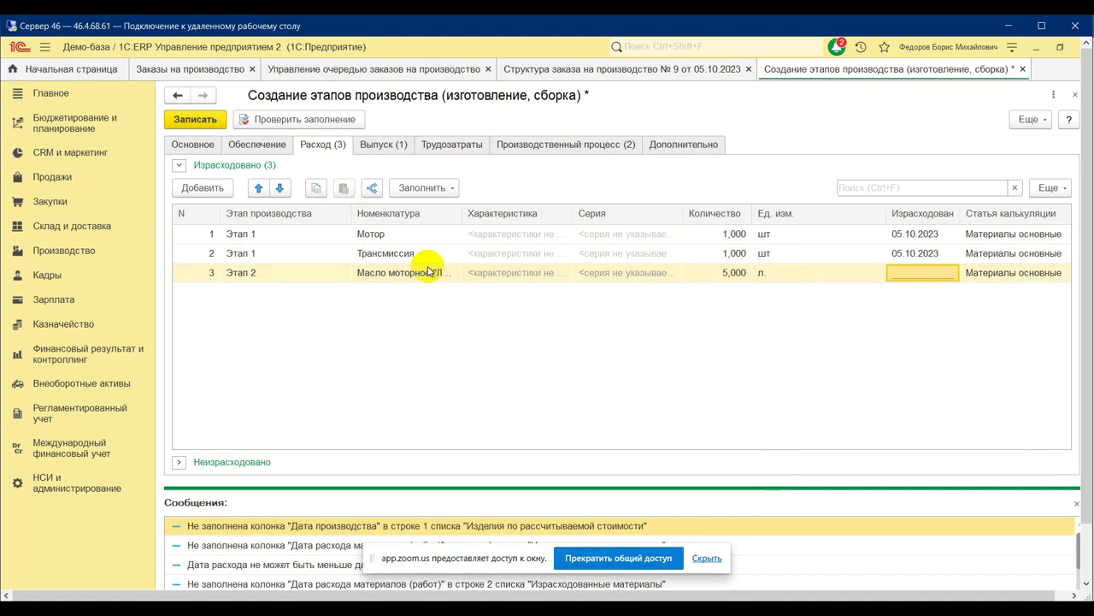
Step: Delete the Мотор, Трансмиссия and motor oil rows from the consumed materials list
{"action": "left_click", "coordinate": [380, 238]}
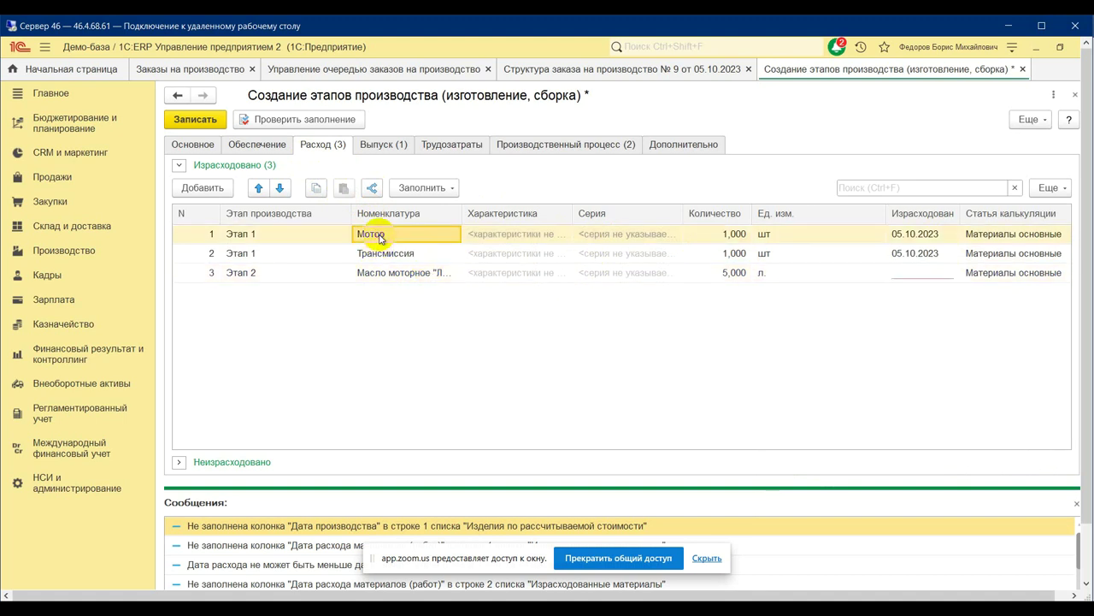
{"action": "key", "text": "Delete"}
{"action": "key", "text": "Delete"}
{"action": "key", "text": "Delete"}
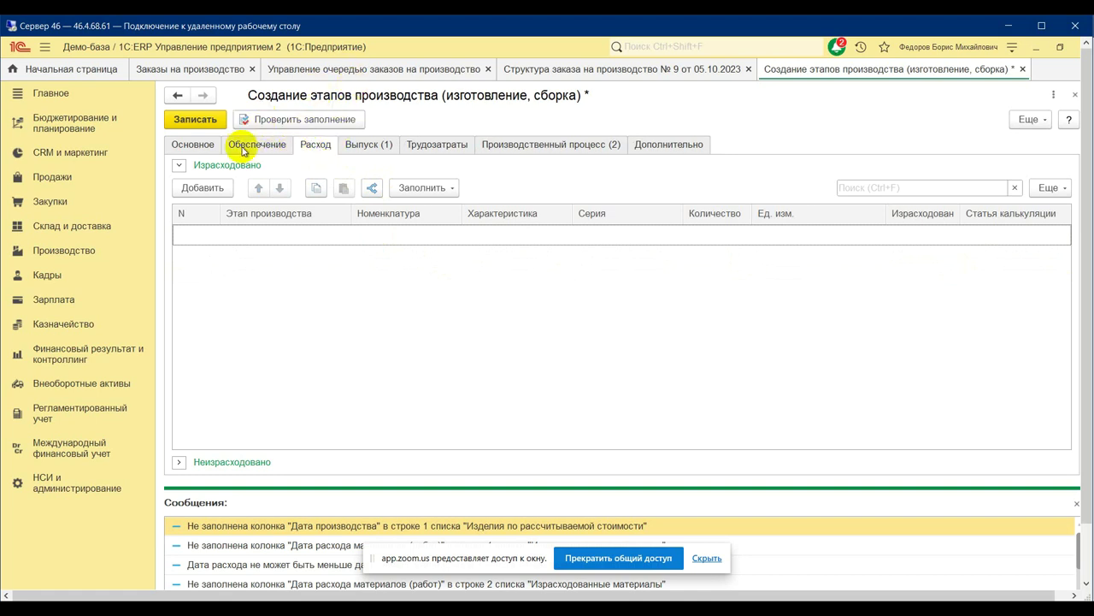
Step: Add three rows to the supply list, two assigned to Этап 1 and the third to Этап 2
{"action": "left_click", "coordinate": [255, 146]}
{"action": "left_click", "coordinate": [210, 169]}
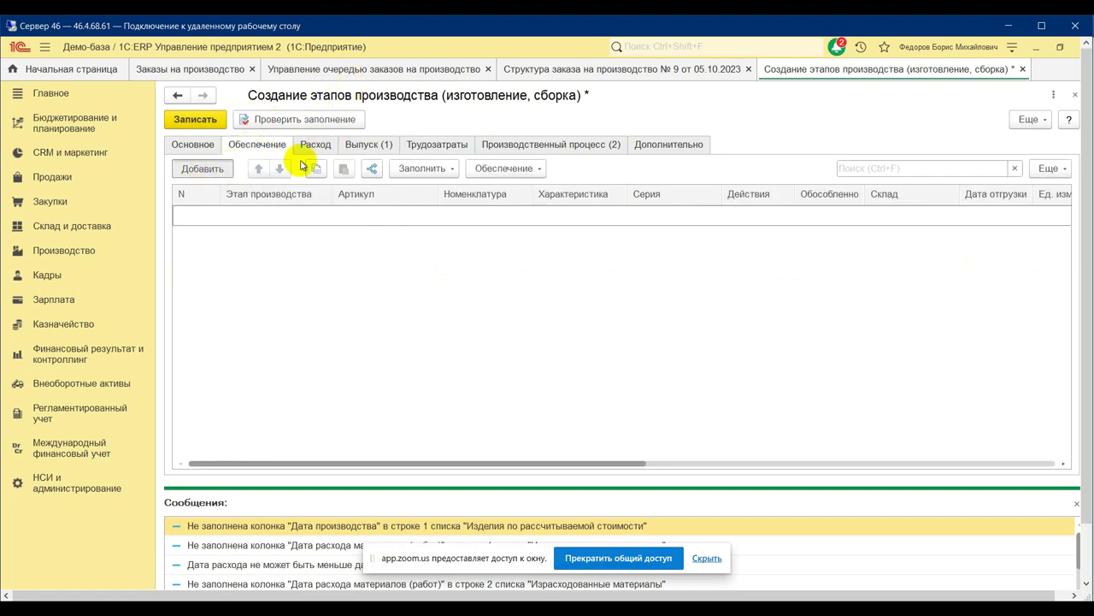
{"action": "left_click", "coordinate": [309, 215]}
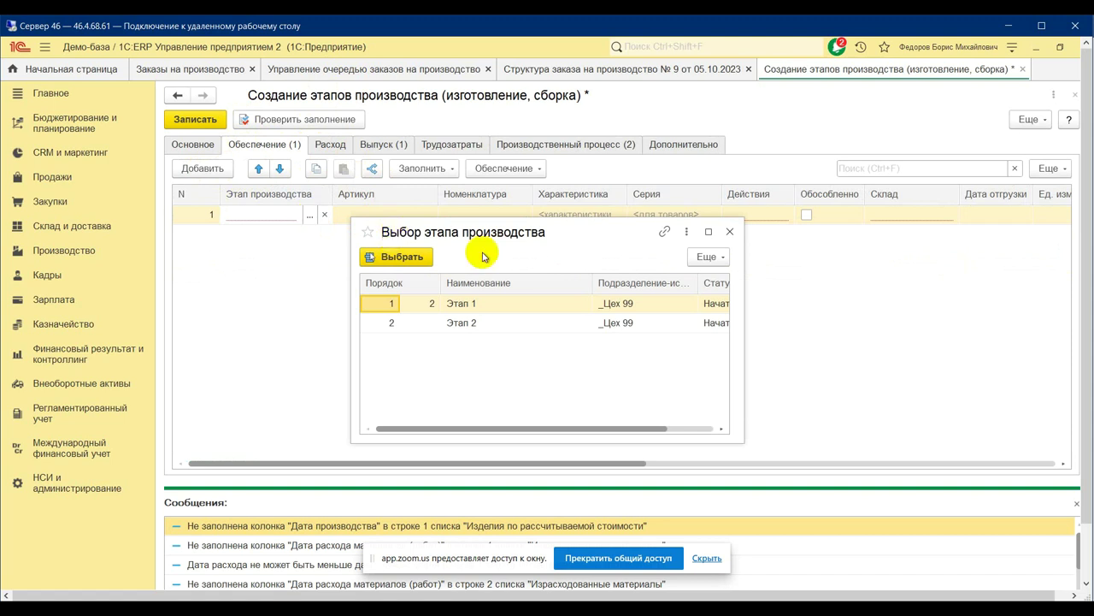
{"action": "double_click", "coordinate": [462, 305]}
{"action": "left_click", "coordinate": [209, 168]}
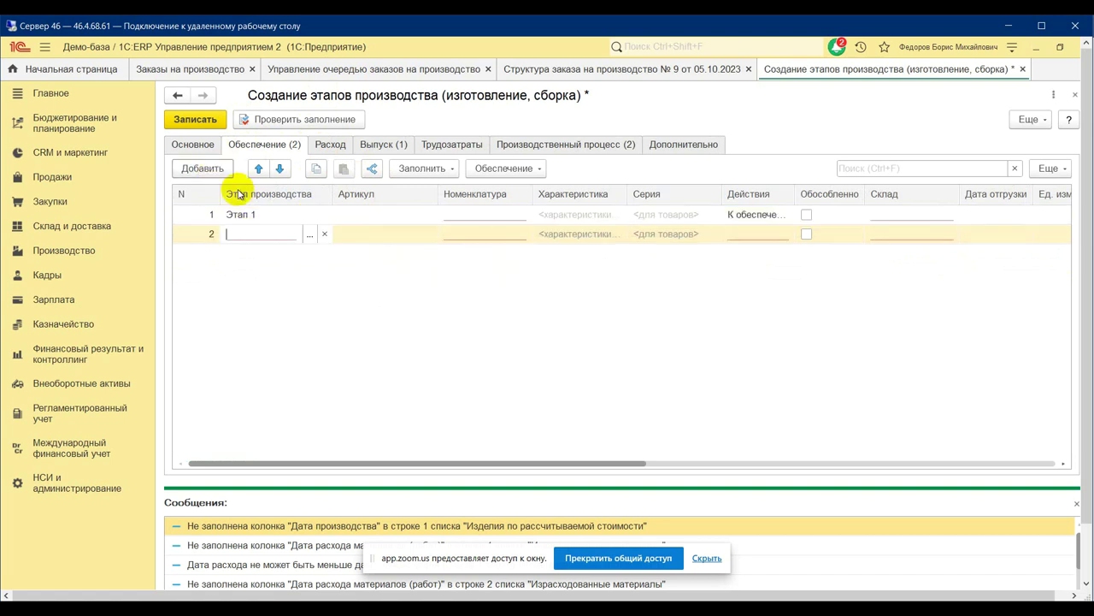
{"action": "left_click", "coordinate": [310, 234]}
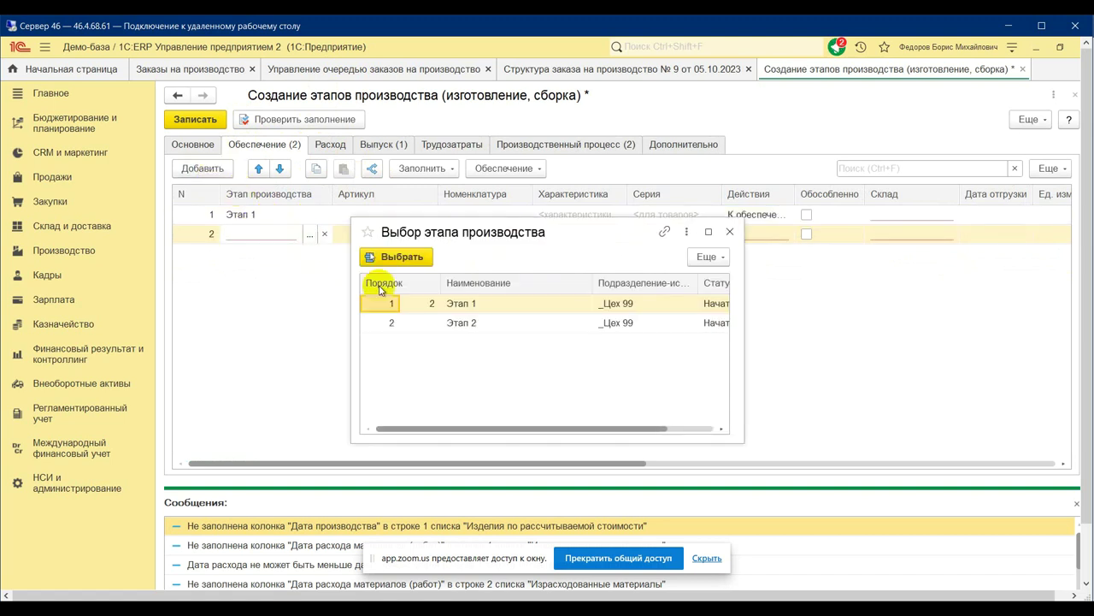
{"action": "double_click", "coordinate": [433, 302]}
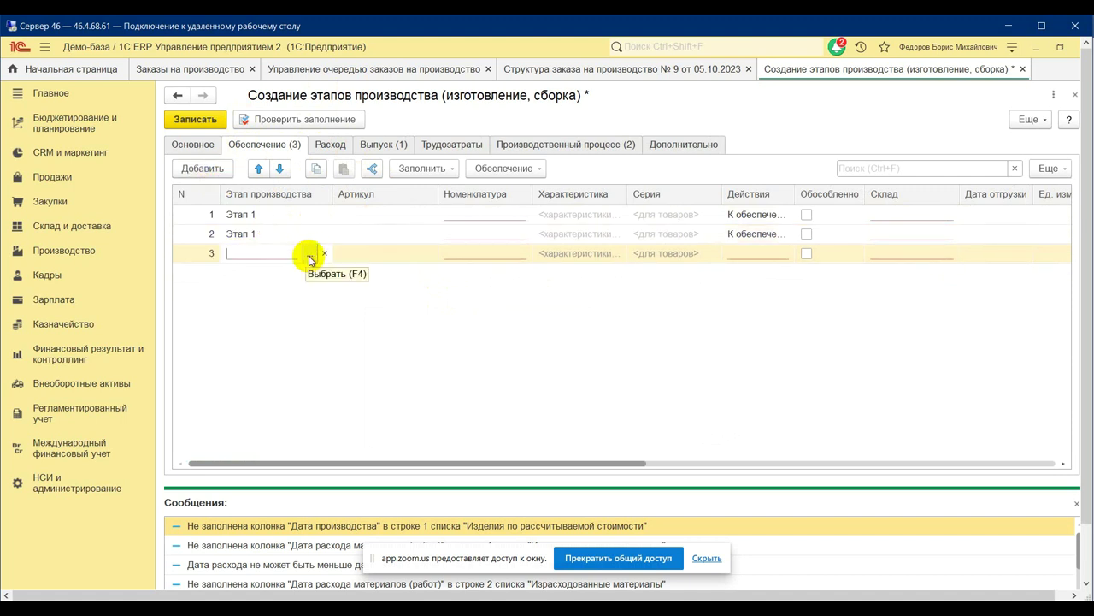
{"action": "left_click", "coordinate": [310, 253]}
{"action": "double_click", "coordinate": [463, 324]}
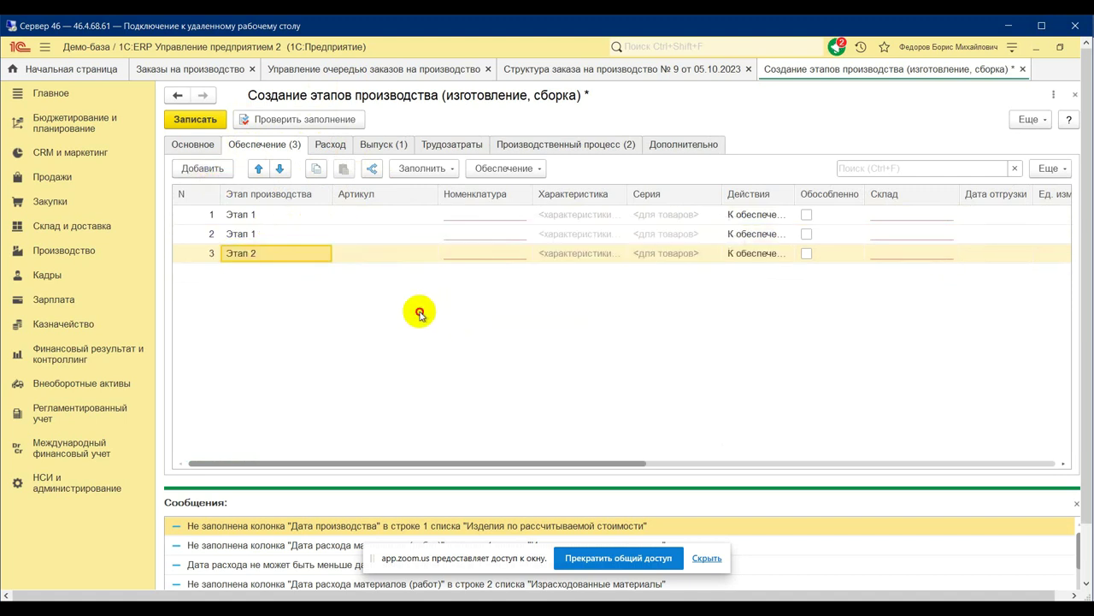
Step: Set the item of the first Этап 1 supply row to Мотор
{"action": "left_click", "coordinate": [484, 214]}
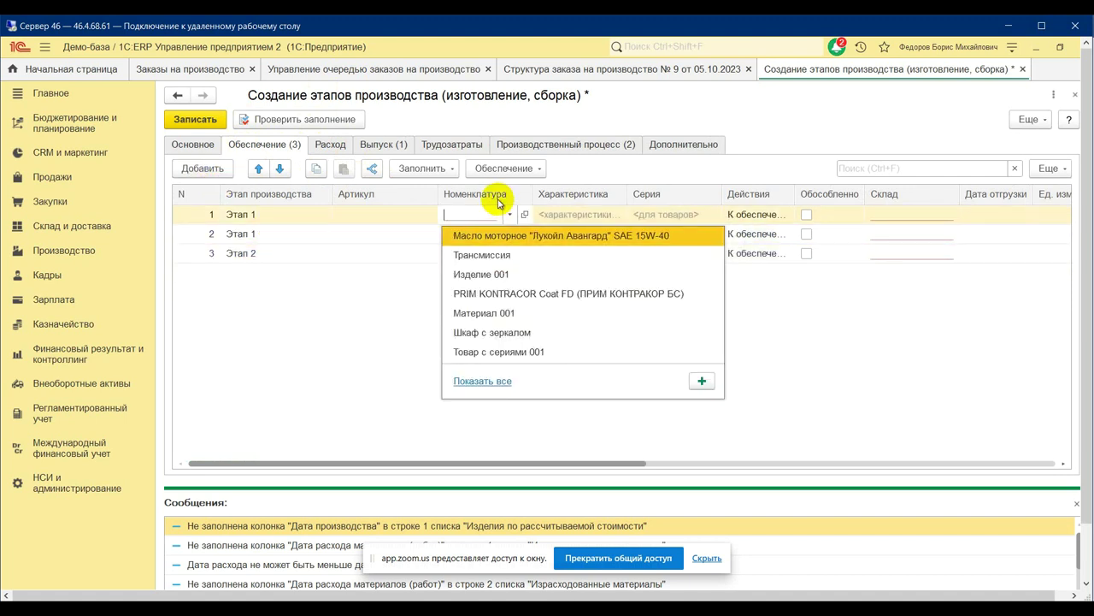
{"action": "left_click", "coordinate": [501, 208]}
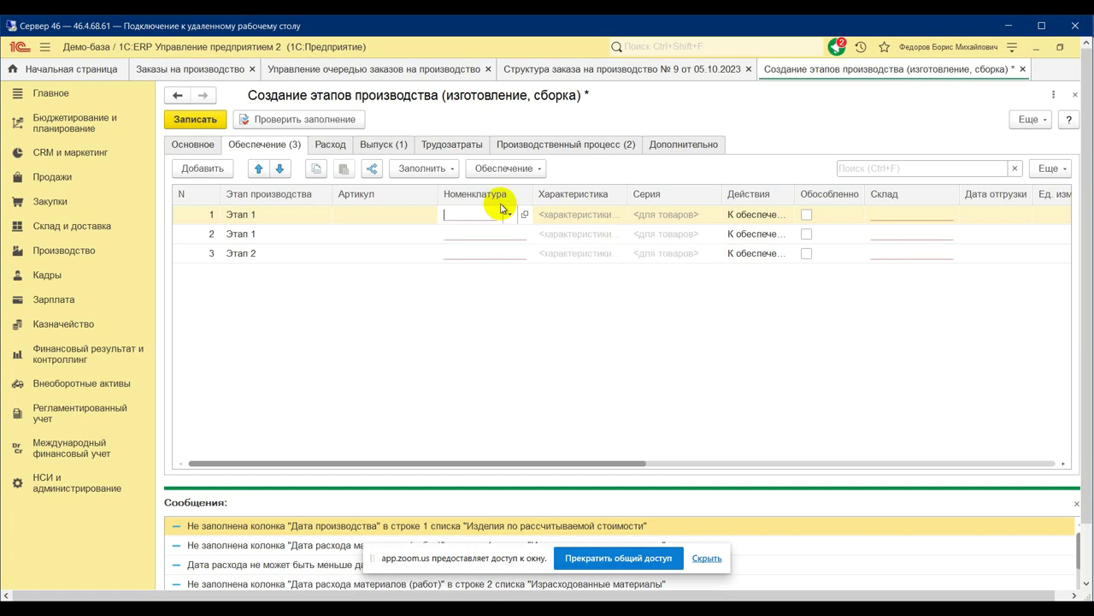
{"action": "type", "text": "м"}
{"action": "type", "text": "о"}
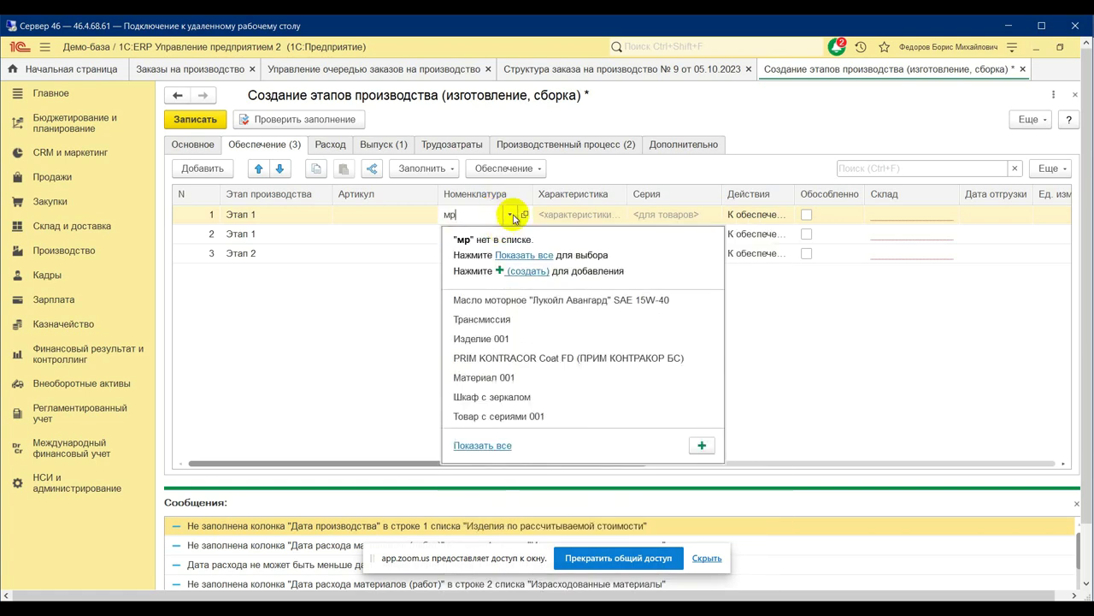
{"action": "key", "text": "BackSpace"}
{"action": "type", "text": "т"}
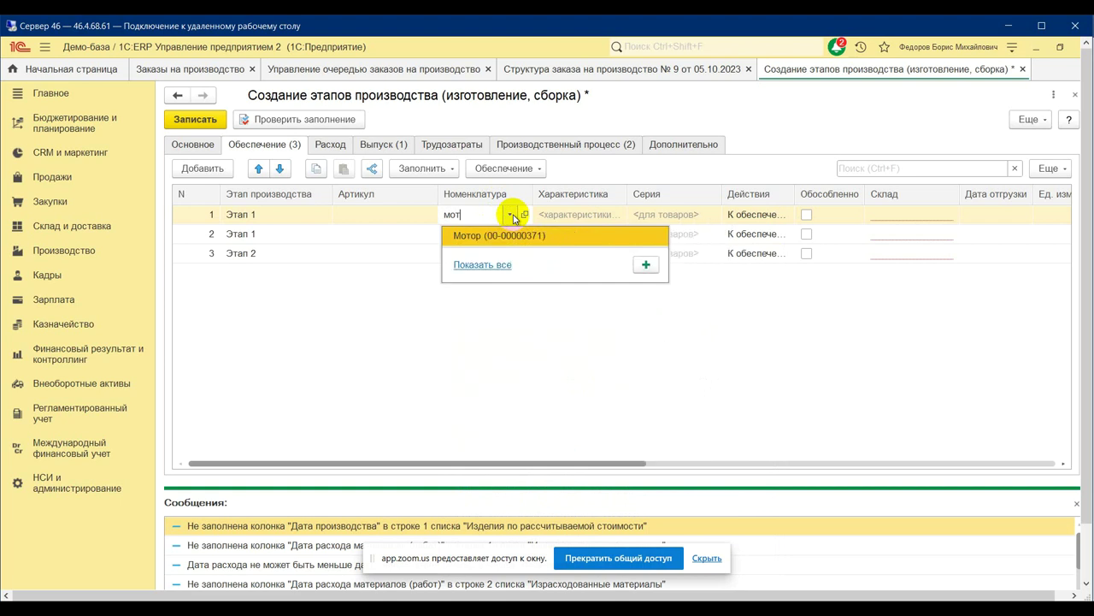
{"action": "left_click", "coordinate": [503, 236]}
Step: Set the item of the second Этап 1 supply row to Трансмиссия
{"action": "left_click", "coordinate": [474, 239]}
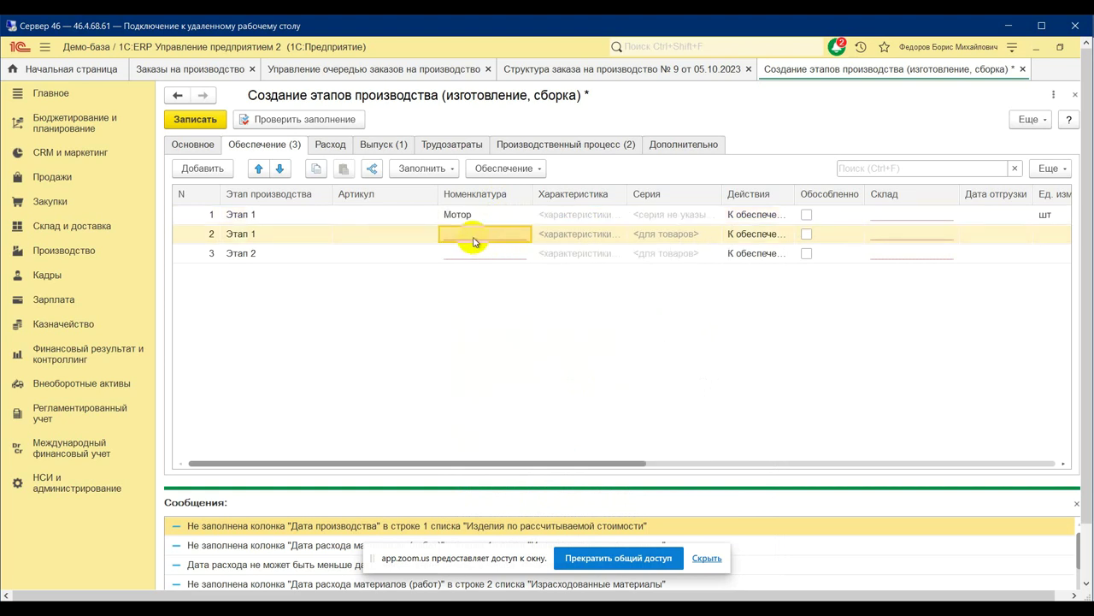
{"action": "left_click", "coordinate": [473, 237]}
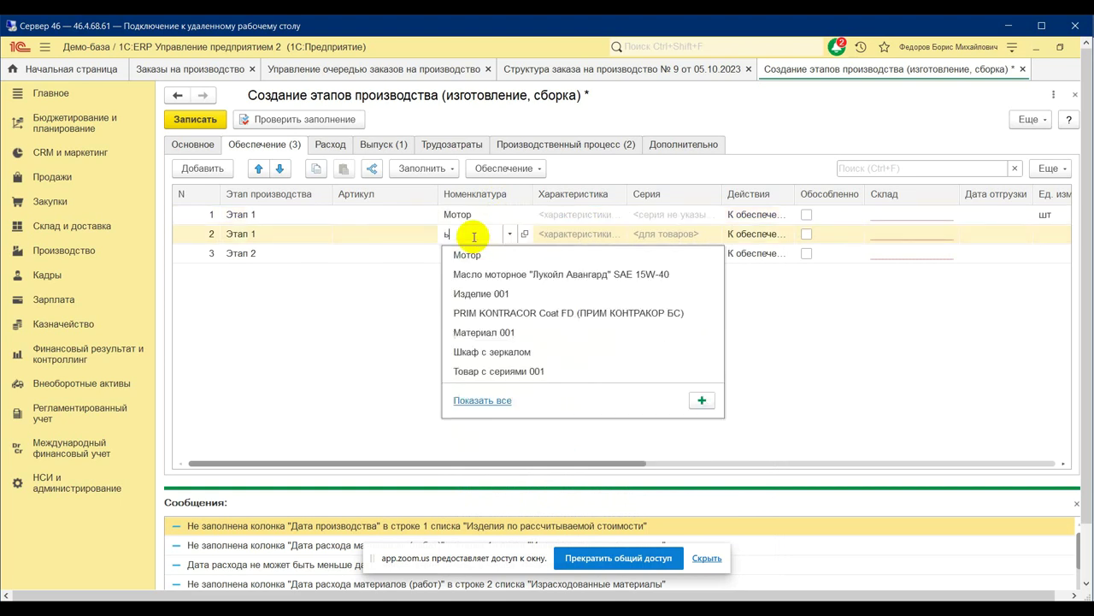
{"action": "key", "text": "BackSpace"}
{"action": "type", "text": "тр"}
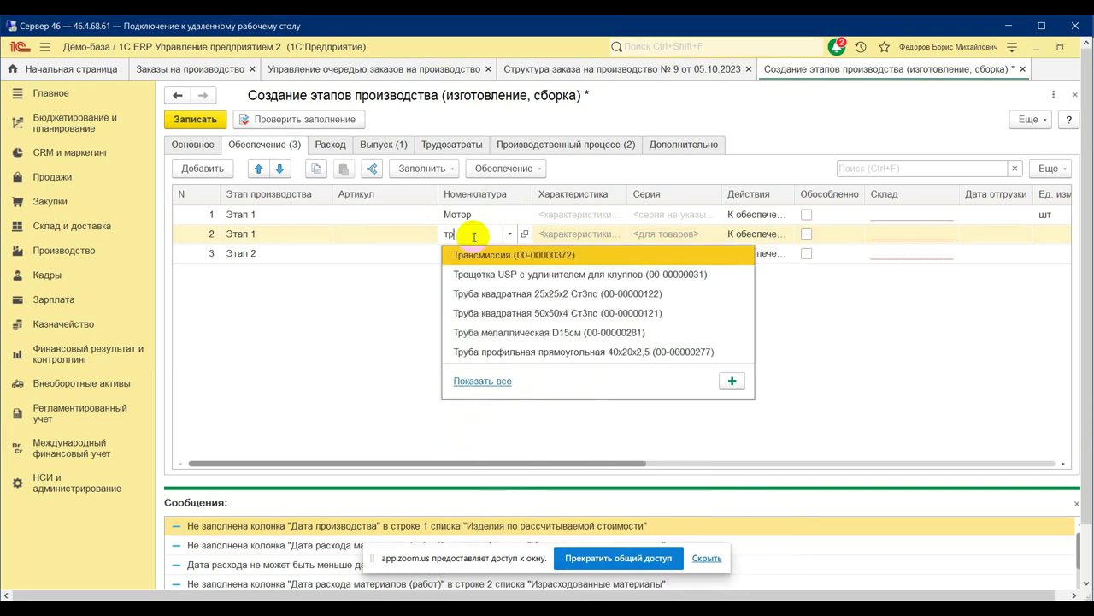
{"action": "left_click", "coordinate": [412, 310]}
Step: Set the item of the Этап 2 supply row to Масло моторное "Лукойл Авангард" SAE 15W-40
{"action": "left_click", "coordinate": [445, 254]}
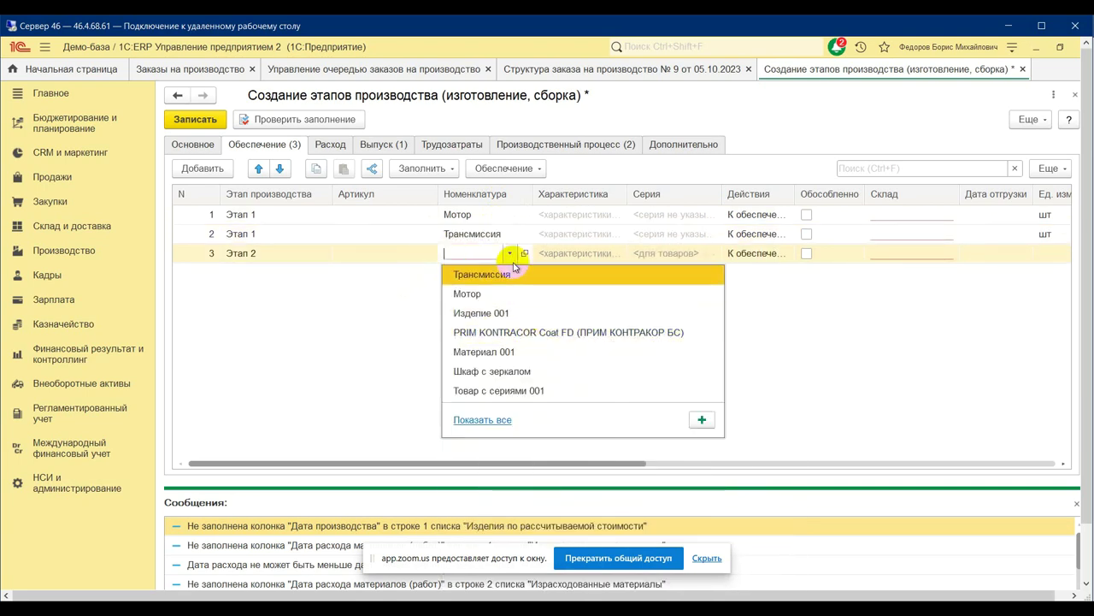
{"action": "left_click", "coordinate": [475, 252]}
{"action": "type", "text": "мас"}
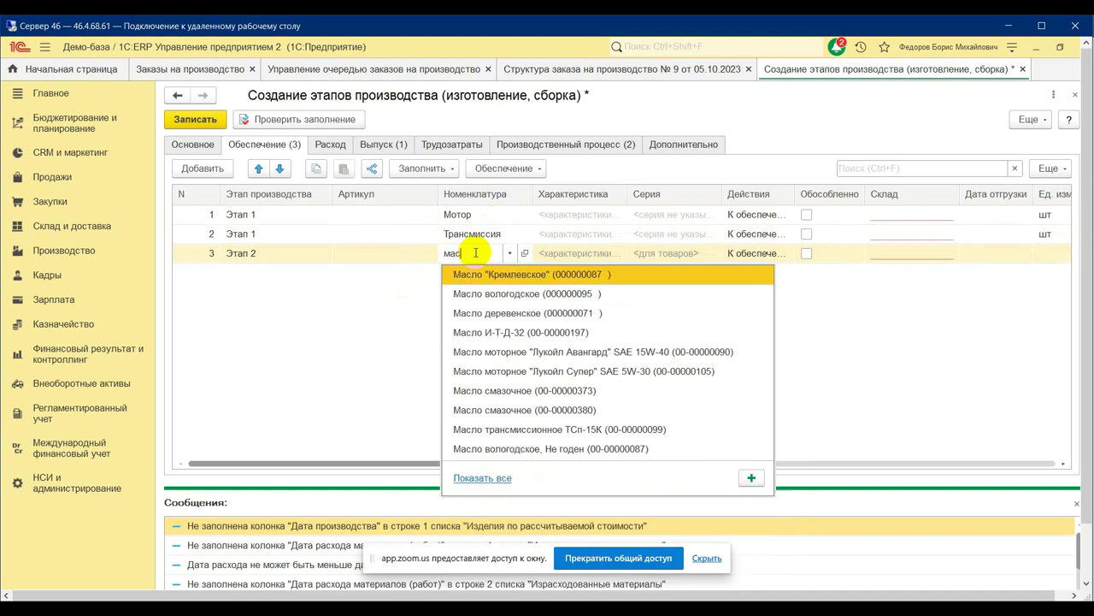
{"action": "type", "text": "ло"}
{"action": "left_click", "coordinate": [550, 351]}
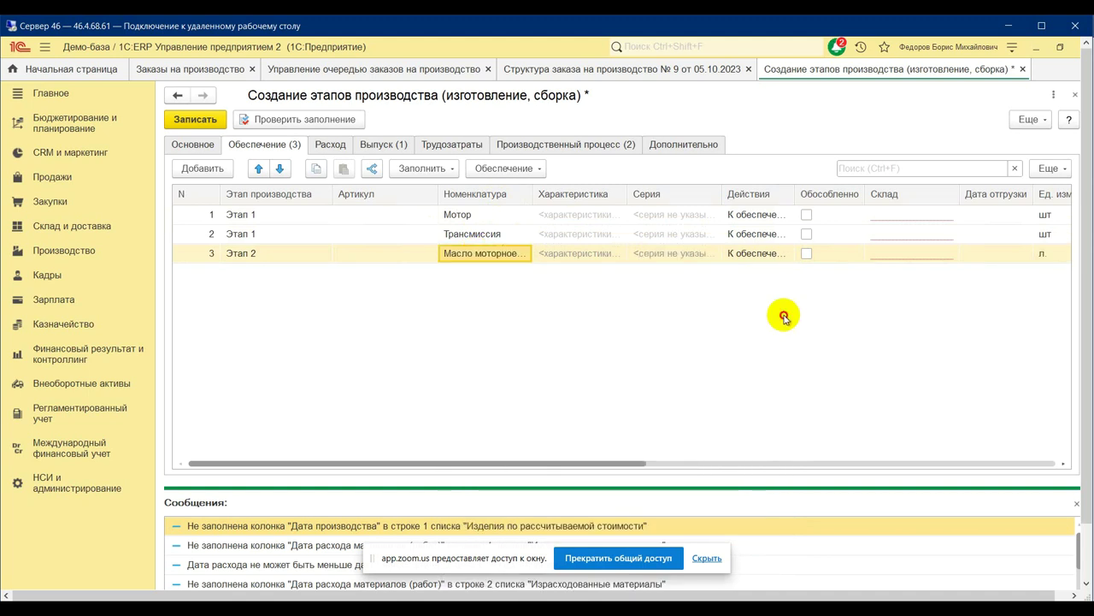
Step: Set the warehouse of the Мотор supply row to Кладовая цеха 99
{"action": "left_click", "coordinate": [897, 215]}
{"action": "left_click", "coordinate": [906, 212]}
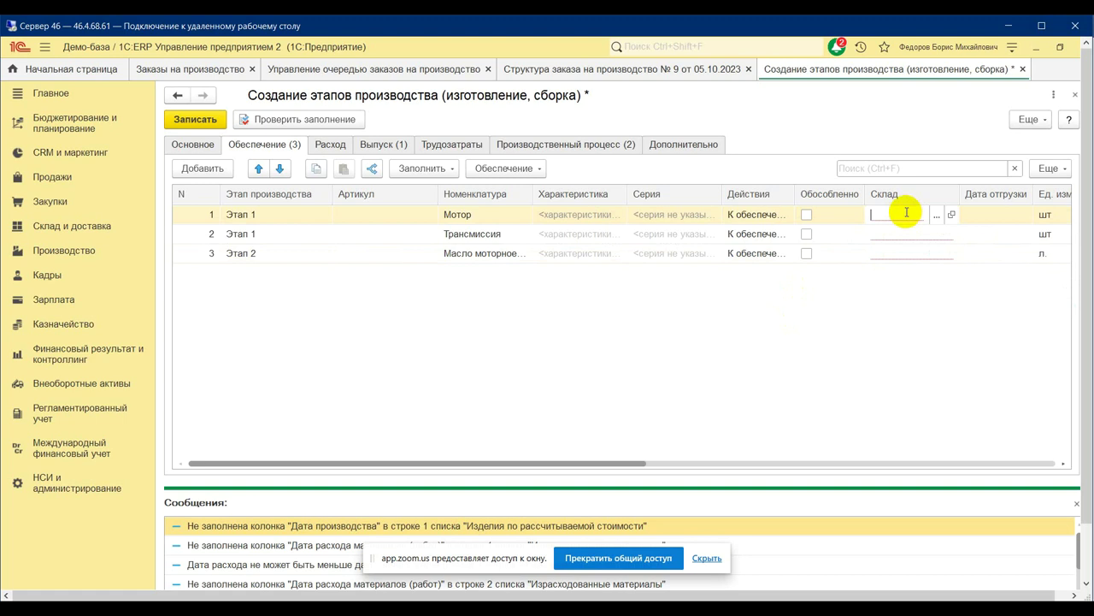
{"action": "type", "text": "о"}
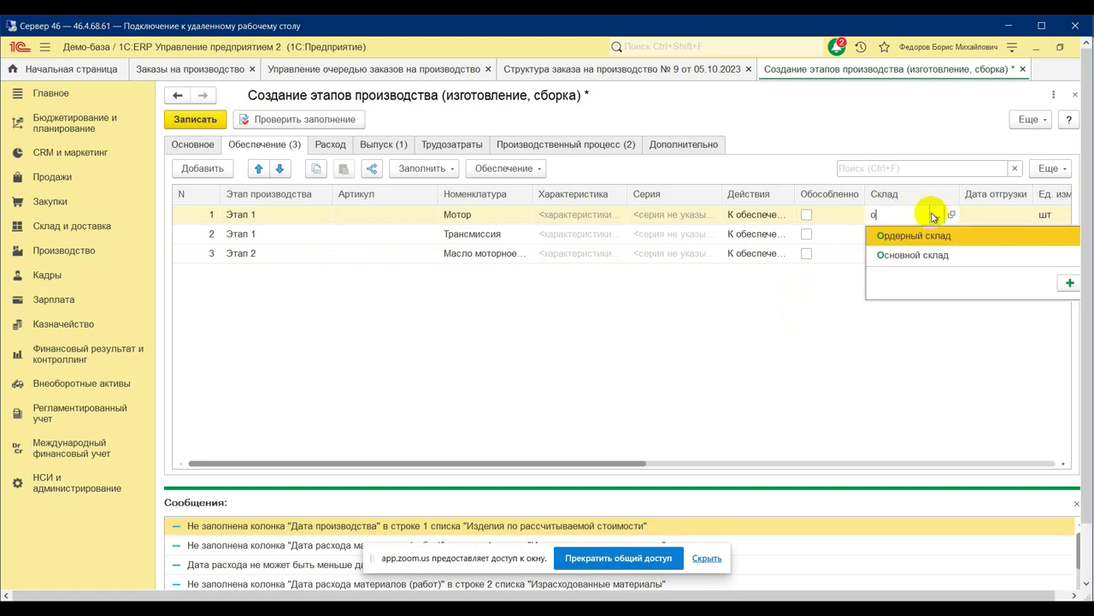
{"action": "left_click", "coordinate": [934, 216]}
{"action": "key", "text": "BackSpace"}
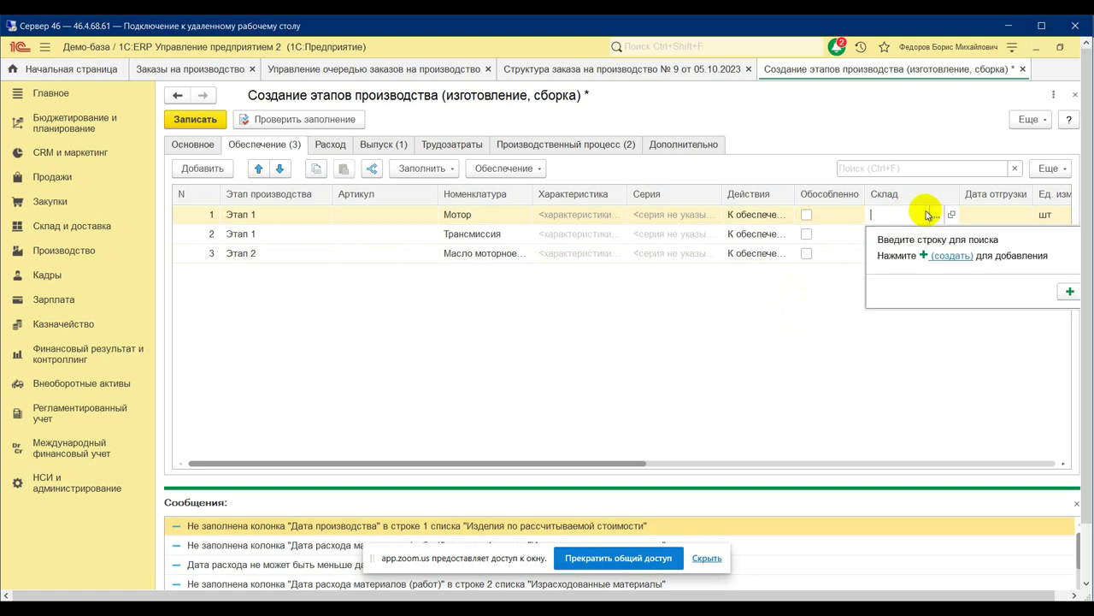
{"action": "type", "text": "кла"}
{"action": "left_click", "coordinate": [951, 238]}
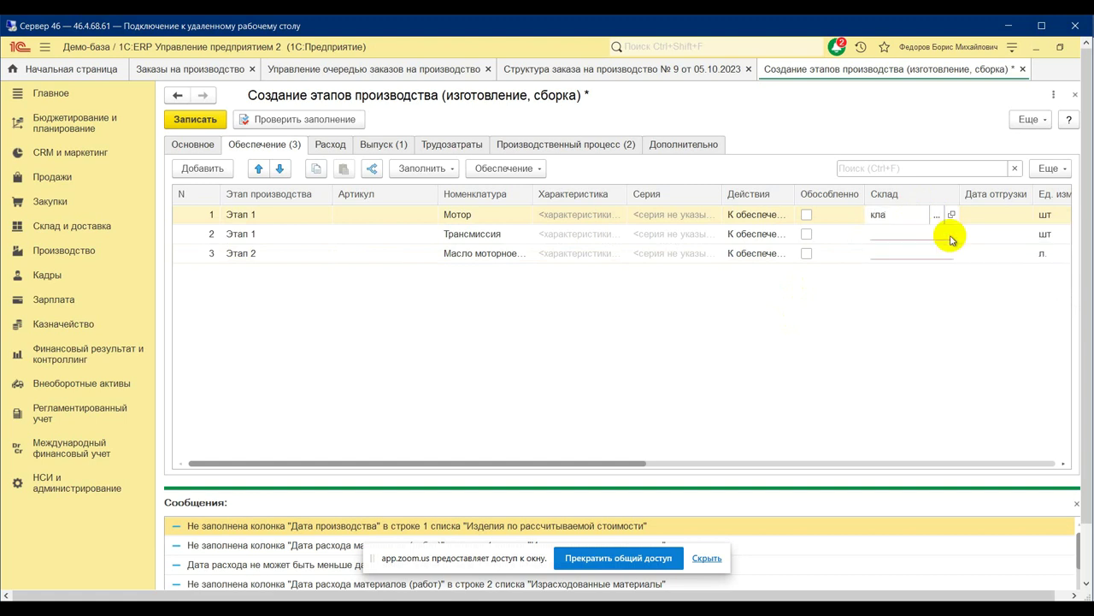
Step: Assign the warehouse Кладовая цеха 99 to the Трансмиссия and motor oil supply rows
{"action": "left_click", "coordinate": [932, 236]}
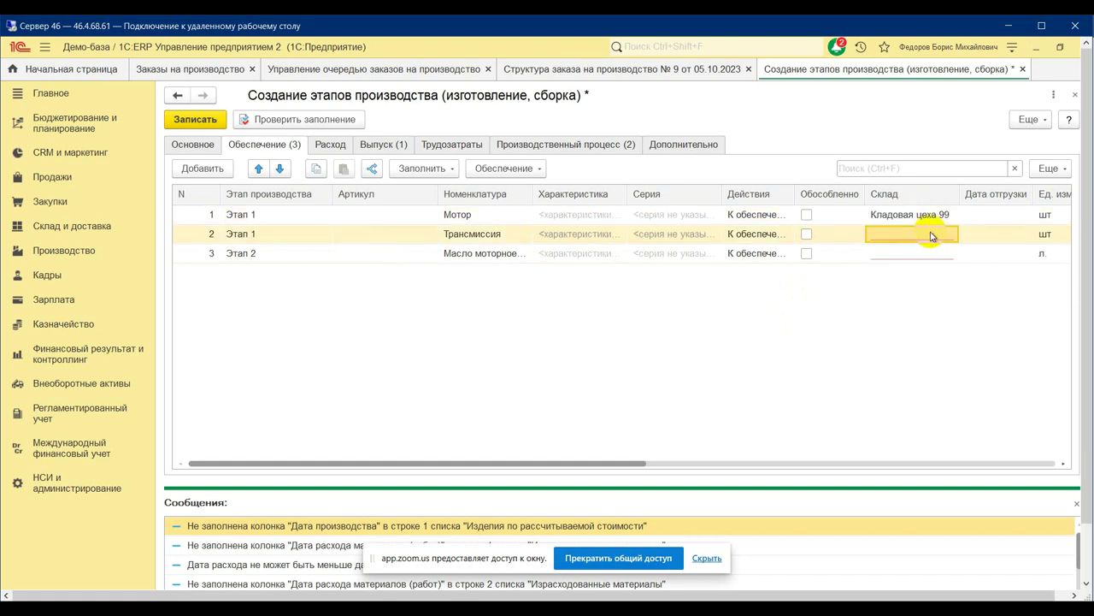
{"action": "left_click", "coordinate": [932, 235]}
{"action": "type", "text": "кла"}
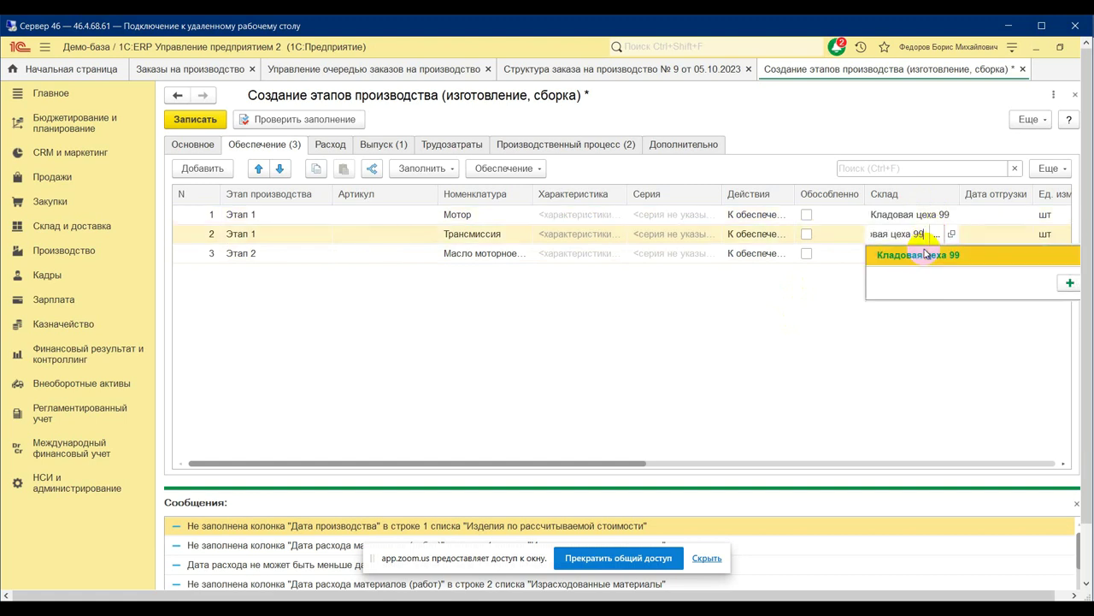
{"action": "left_click", "coordinate": [912, 258]}
{"action": "left_click", "coordinate": [911, 257]}
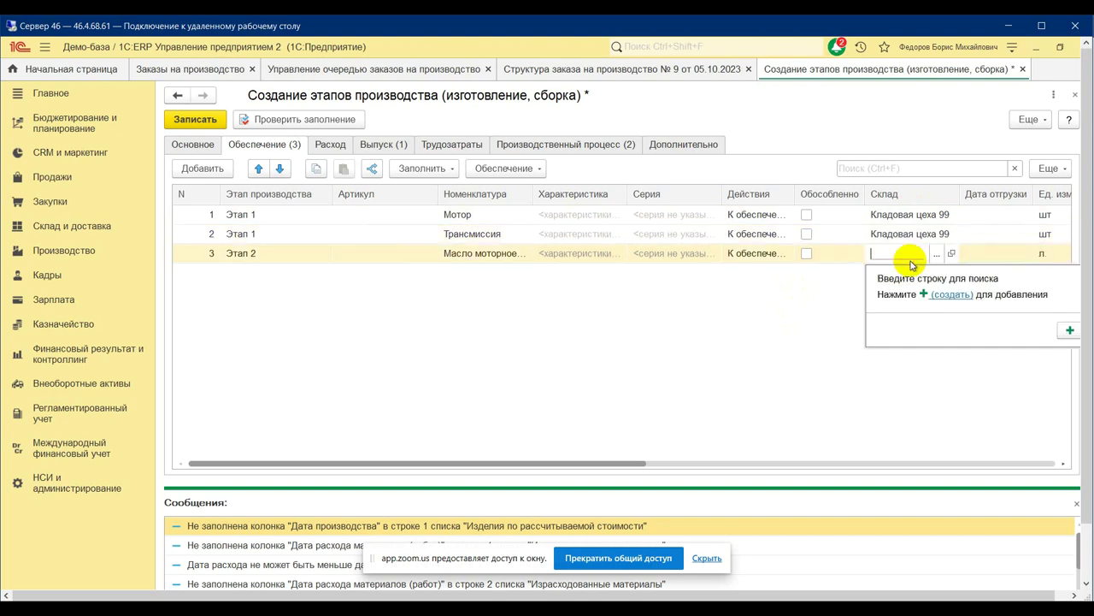
{"action": "type", "text": "Кладовая цеха 99"}
{"action": "left_click", "coordinate": [915, 274]}
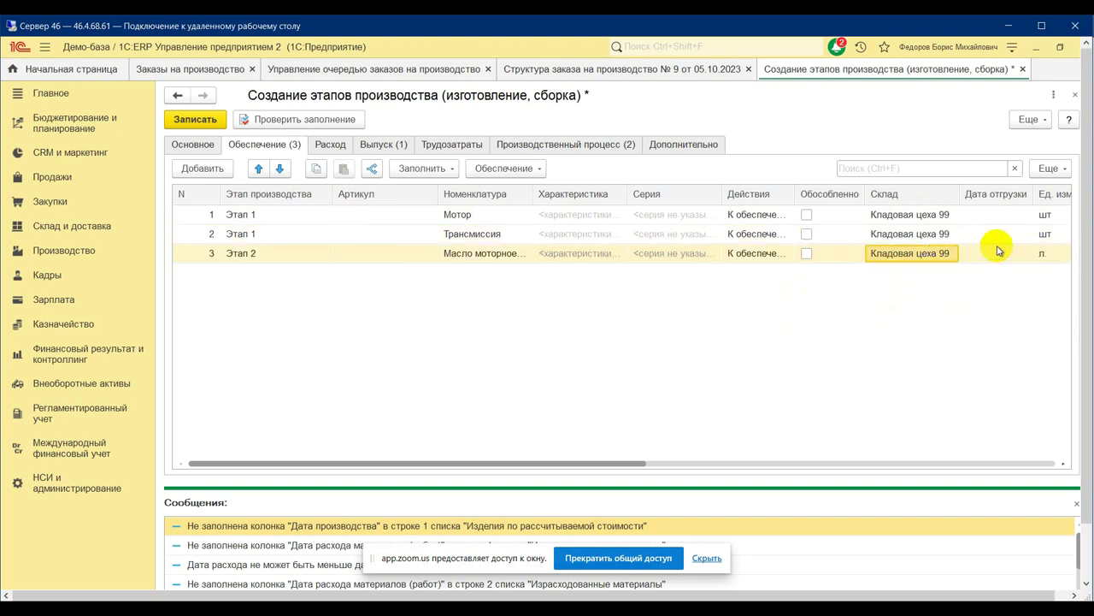
Step: Set the supply quantities to 1 for Мотор, 1 for Трансмиссия and 5 for the motor oil
{"action": "left_click_drag", "start_coordinate": [590, 464], "coordinate": [778, 464]}
{"action": "double_click", "coordinate": [850, 214]}
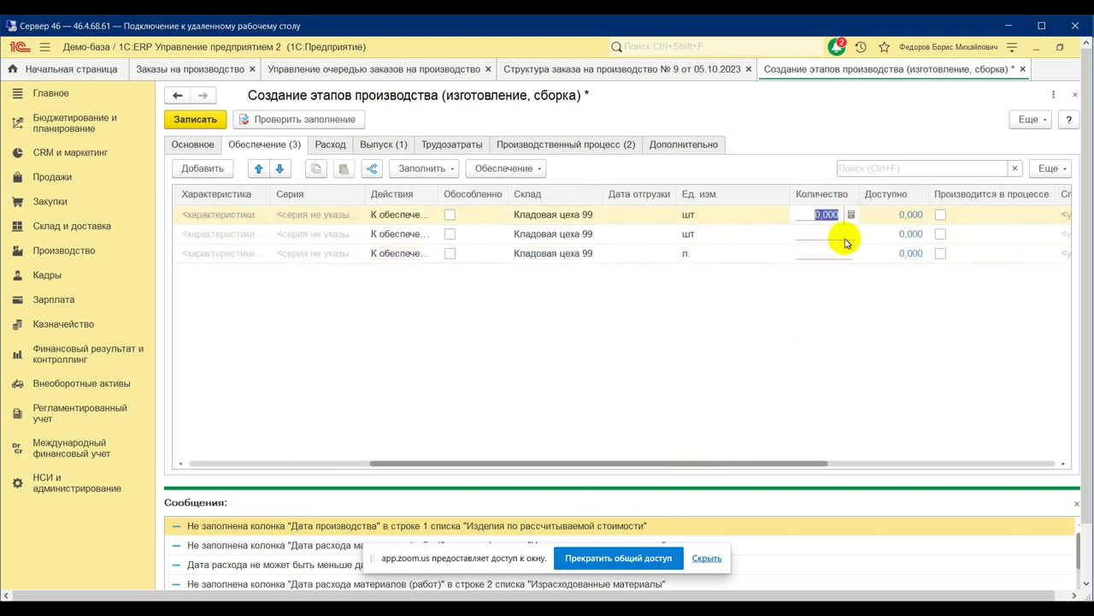
{"action": "type", "text": "1"}
{"action": "key", "text": "Return"}
{"action": "type", "text": "1"}
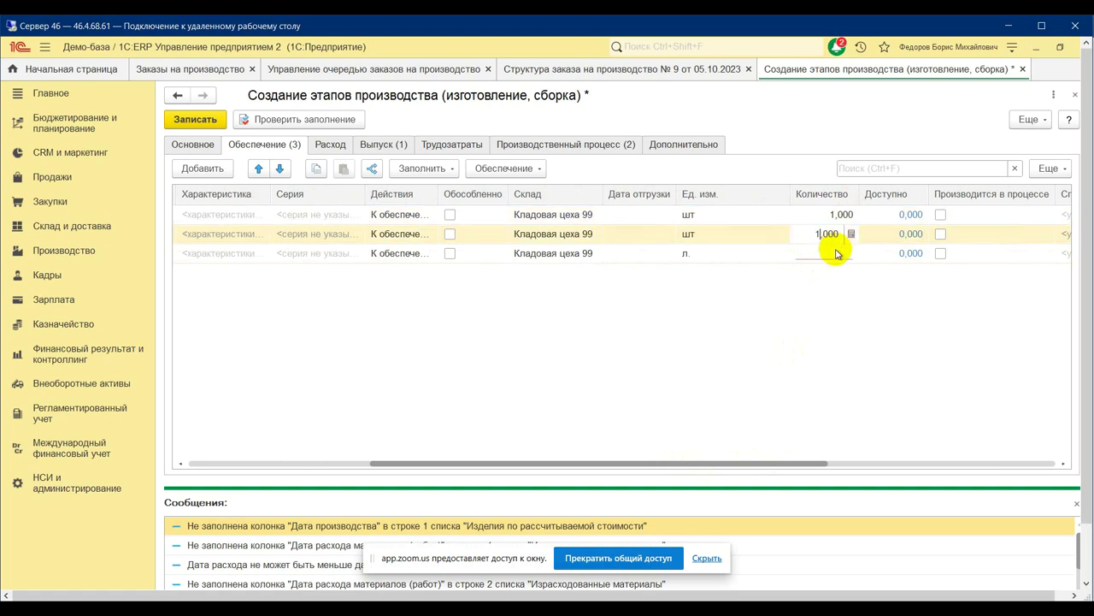
{"action": "key", "text": "Return"}
{"action": "double_click", "coordinate": [836, 253]}
{"action": "type", "text": "5"}
{"action": "key", "text": "Return"}
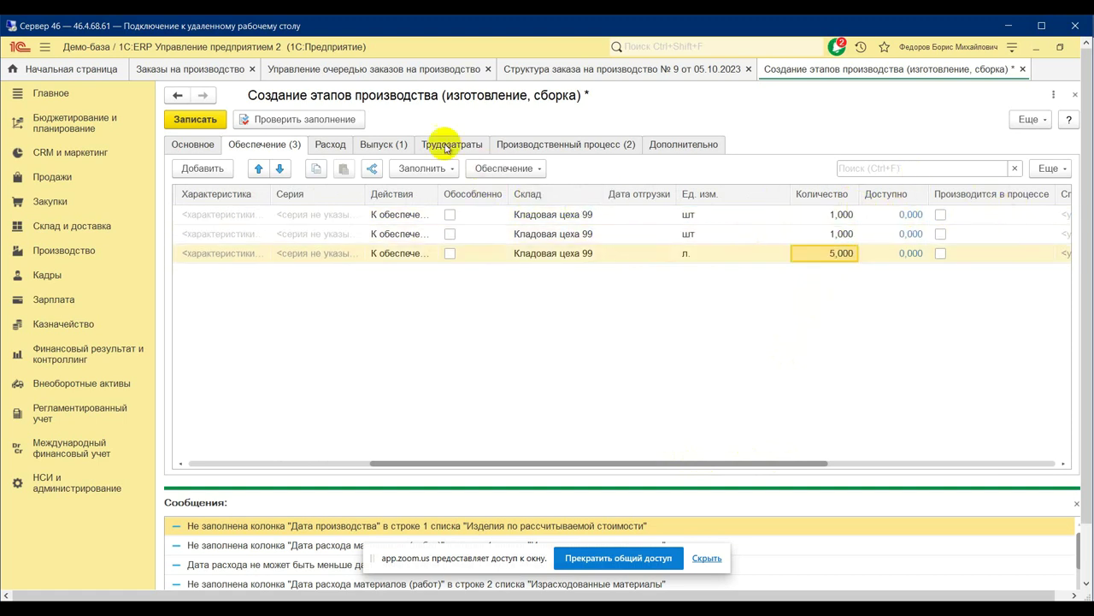
Step: Check the form's completeness and set the costing item to Материалы основные in all three supply rows
{"action": "left_click", "coordinate": [349, 126]}
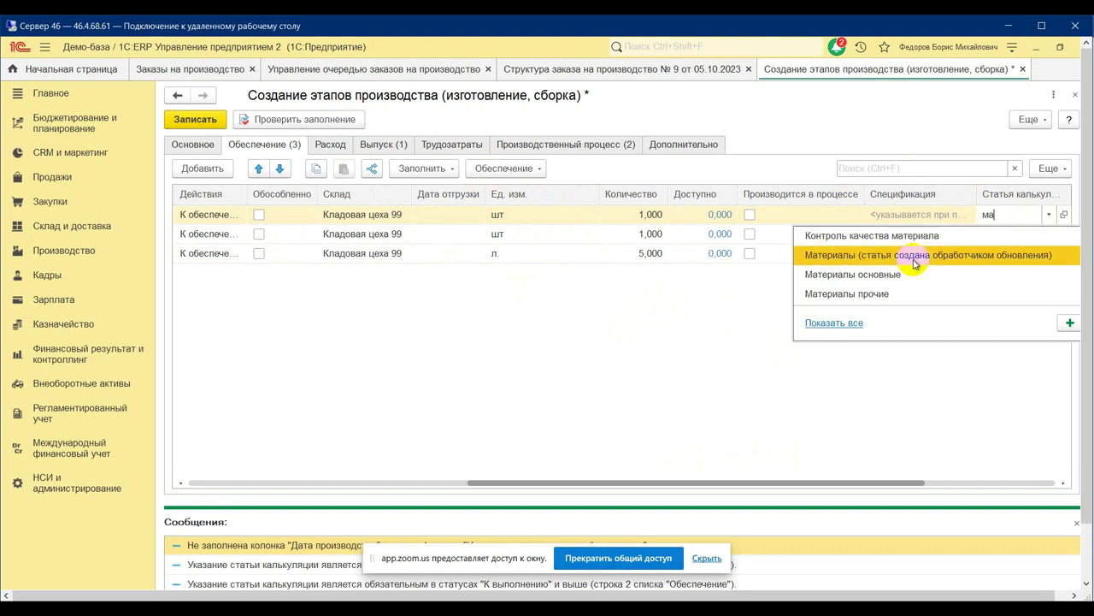
{"action": "left_click", "coordinate": [857, 274]}
{"action": "left_click", "coordinate": [996, 231]}
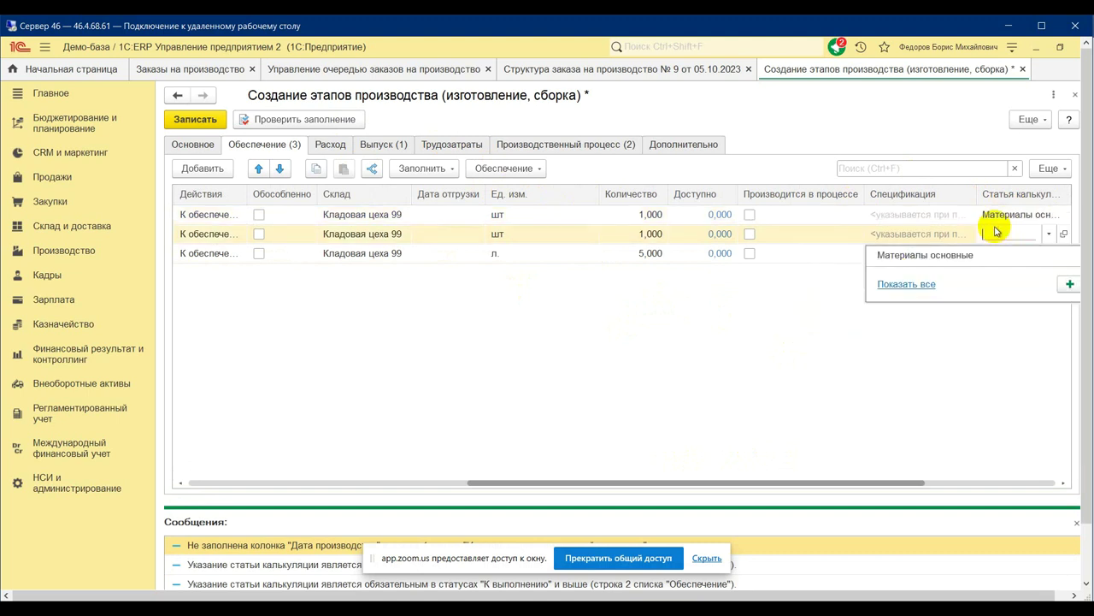
{"action": "left_click", "coordinate": [992, 250]}
{"action": "left_click", "coordinate": [991, 253]}
{"action": "left_click", "coordinate": [990, 253]}
{"action": "left_click", "coordinate": [985, 274]}
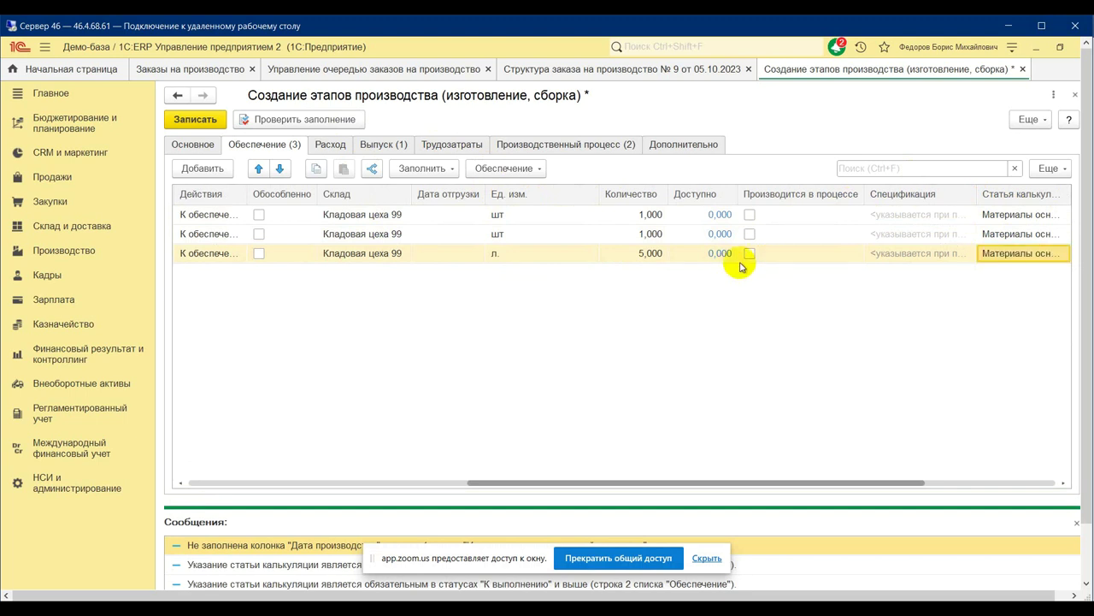
Step: Recheck the form's completeness and set the production date of the Аггрегат 001 output row to 05.10.2023
{"action": "left_click", "coordinate": [276, 122]}
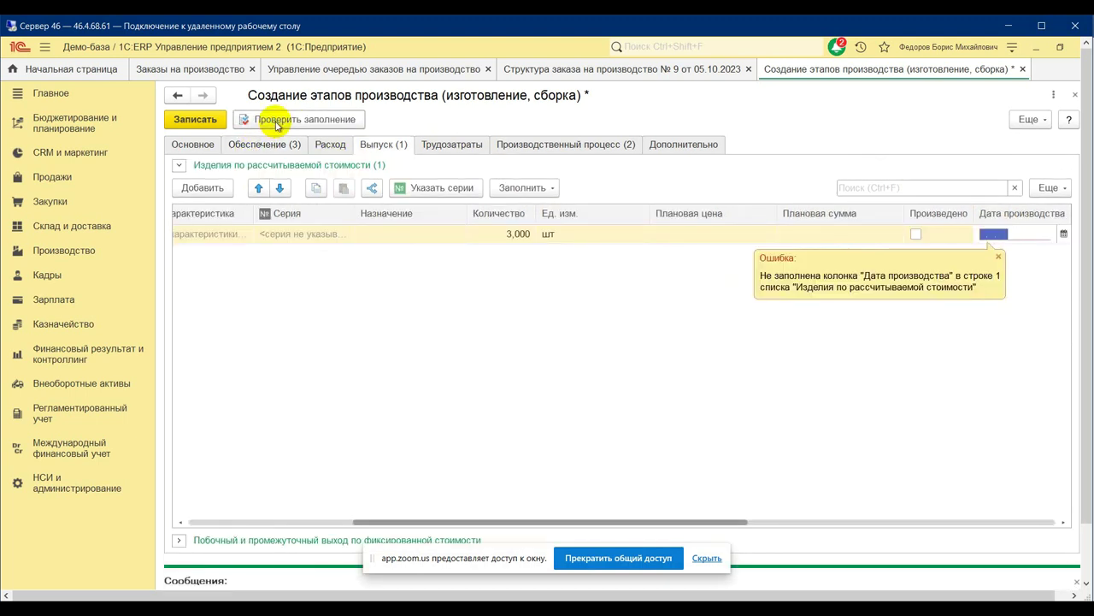
{"action": "left_click", "coordinate": [1065, 233]}
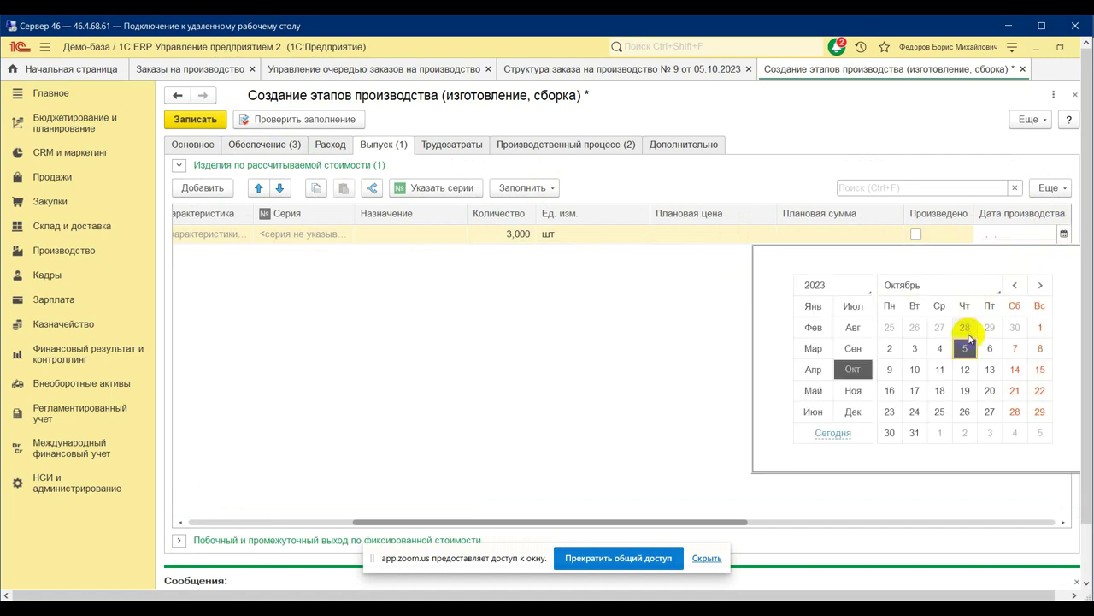
{"action": "left_click", "coordinate": [953, 349]}
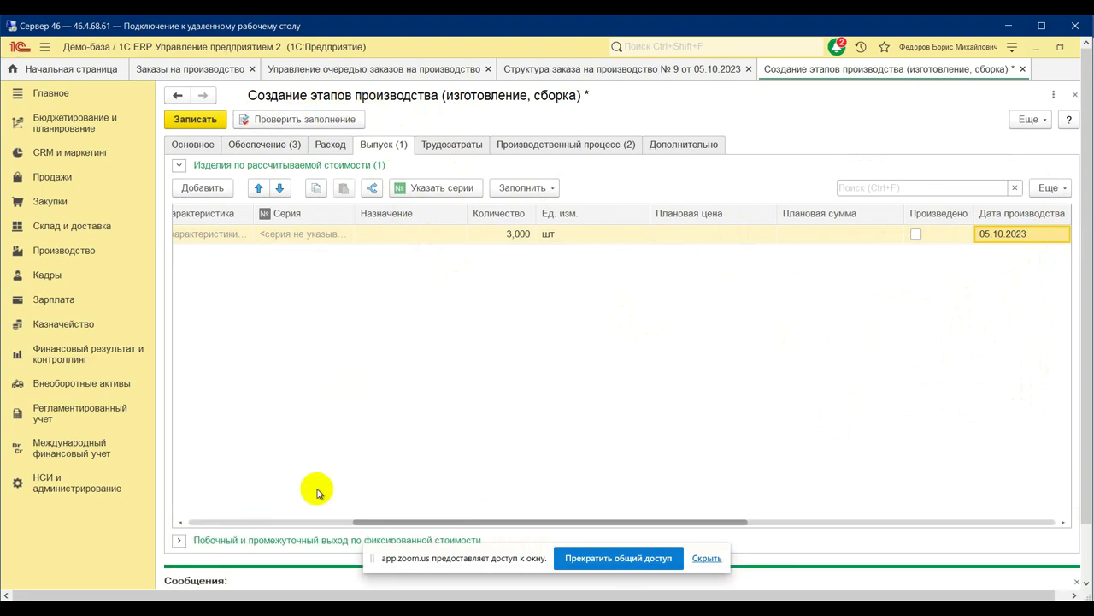
{"action": "left_click", "coordinate": [1081, 564]}
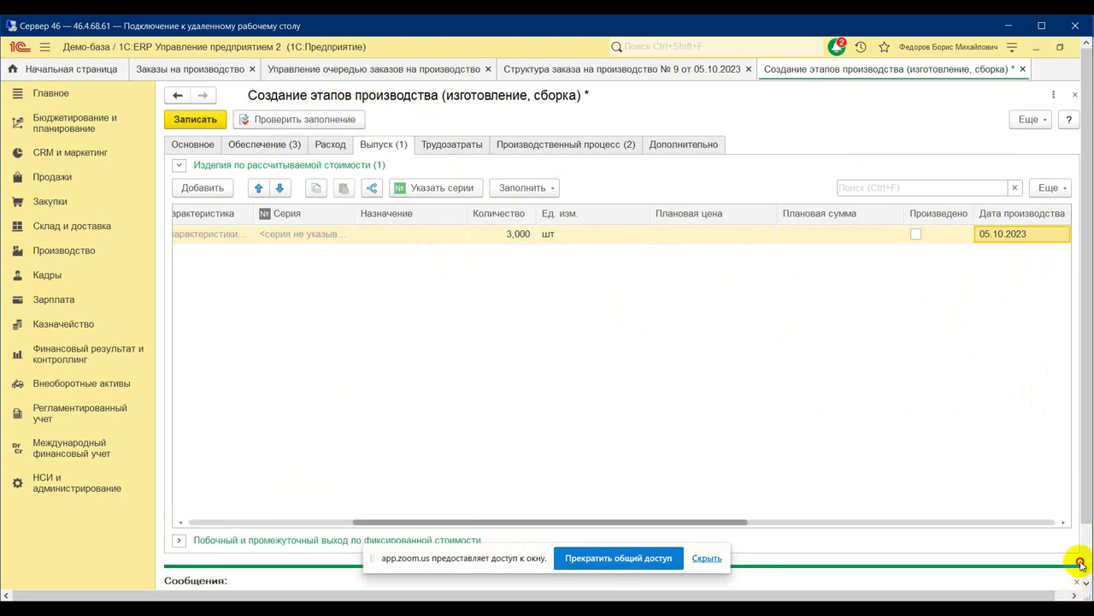
{"action": "left_click", "coordinate": [1083, 559]}
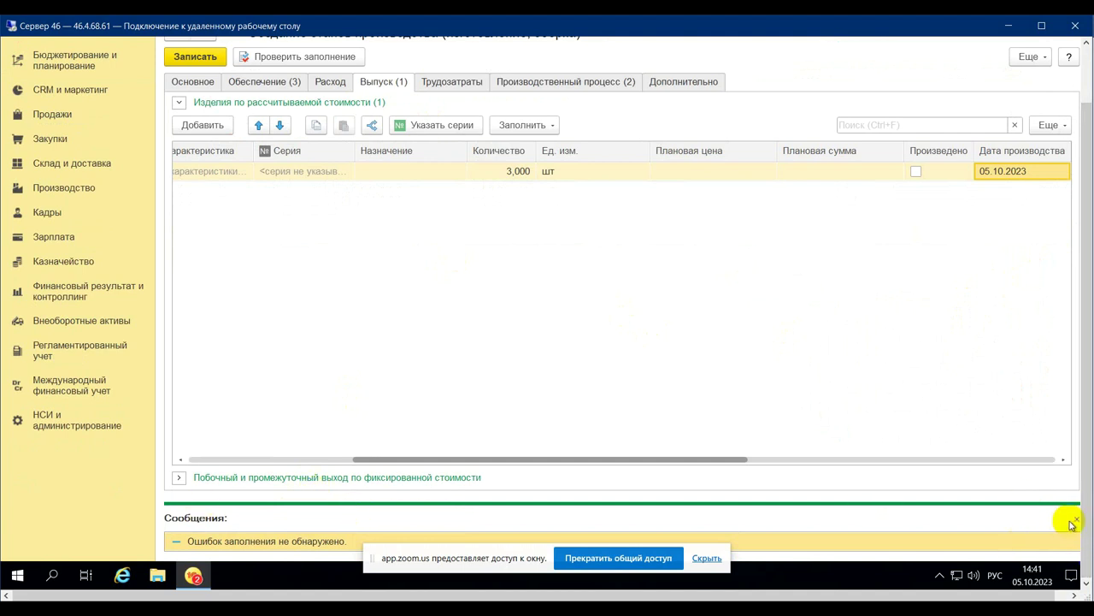
Step: Save the production stages Этап 1 and Этап 2 and close the stage editing form
{"action": "left_click", "coordinate": [1075, 520]}
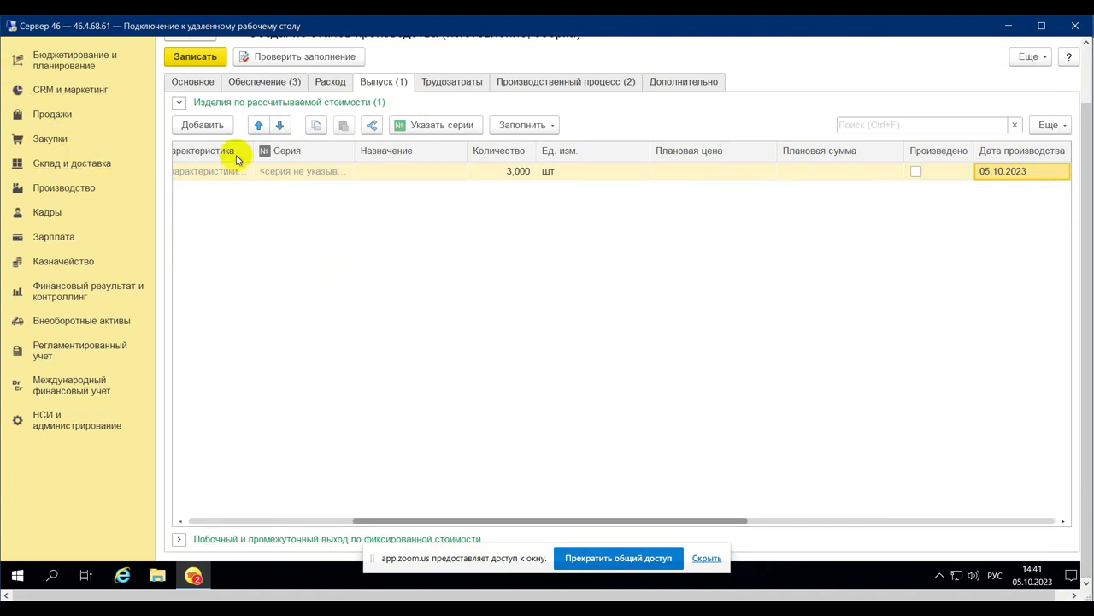
{"action": "left_click", "coordinate": [200, 61]}
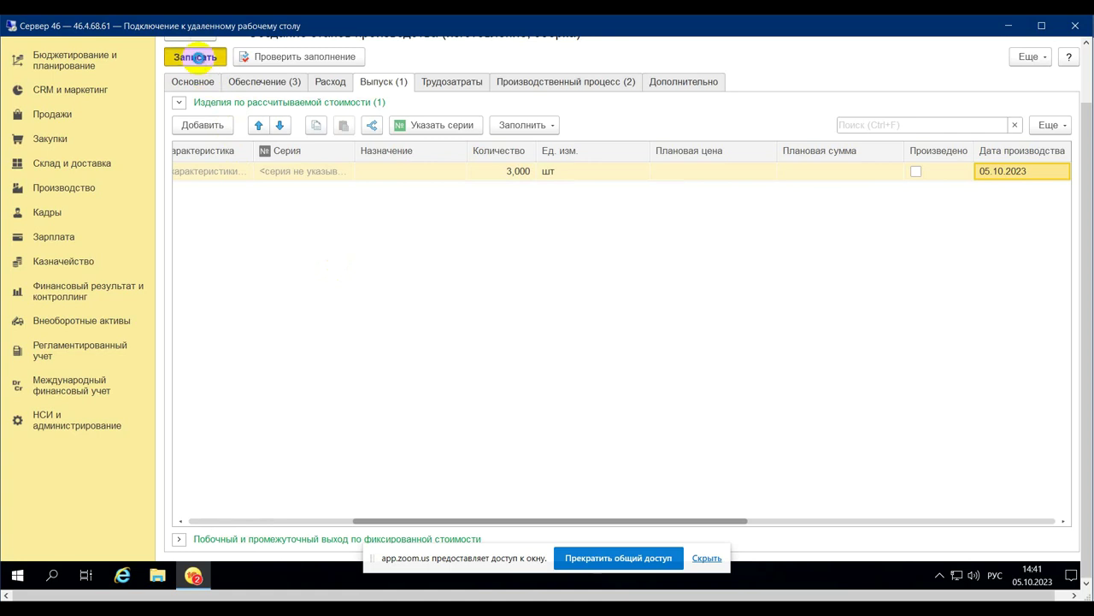
{"action": "left_click", "coordinate": [198, 57]}
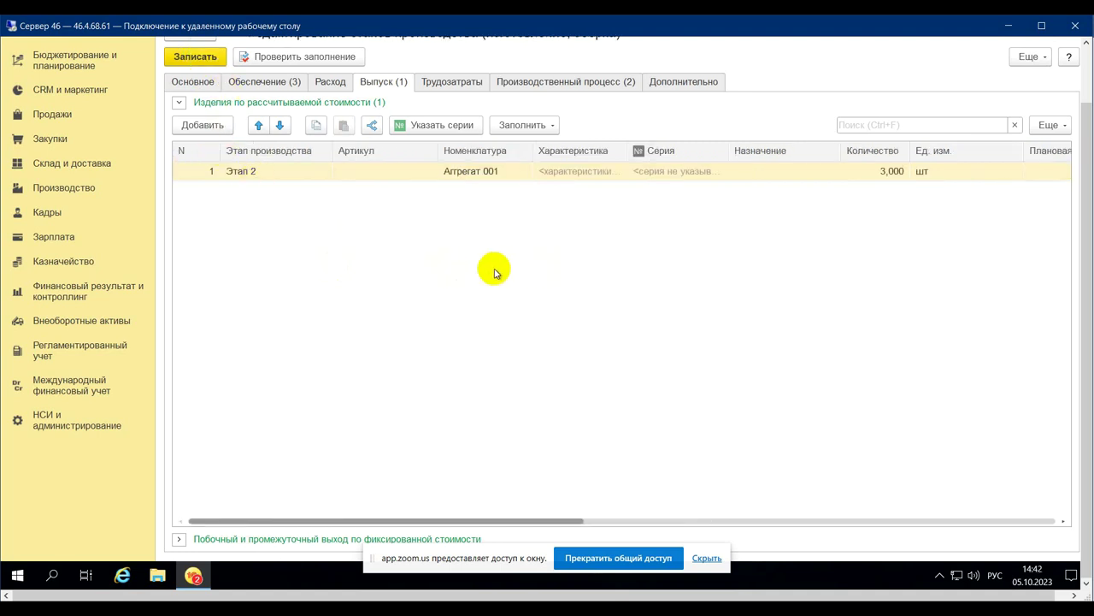
{"action": "left_click", "coordinate": [1085, 62]}
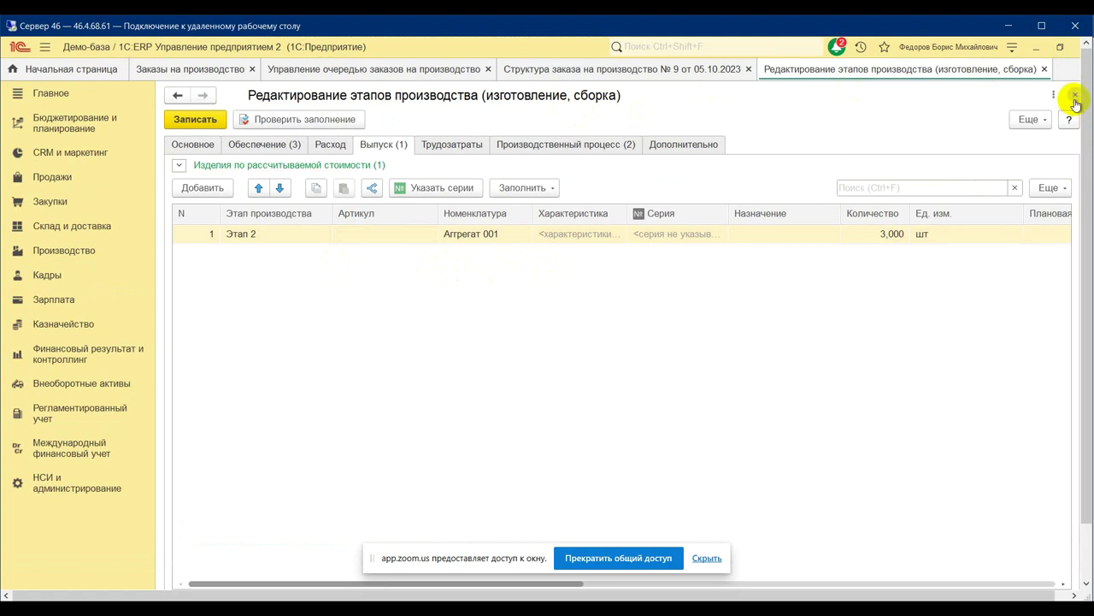
{"action": "left_click", "coordinate": [1074, 95]}
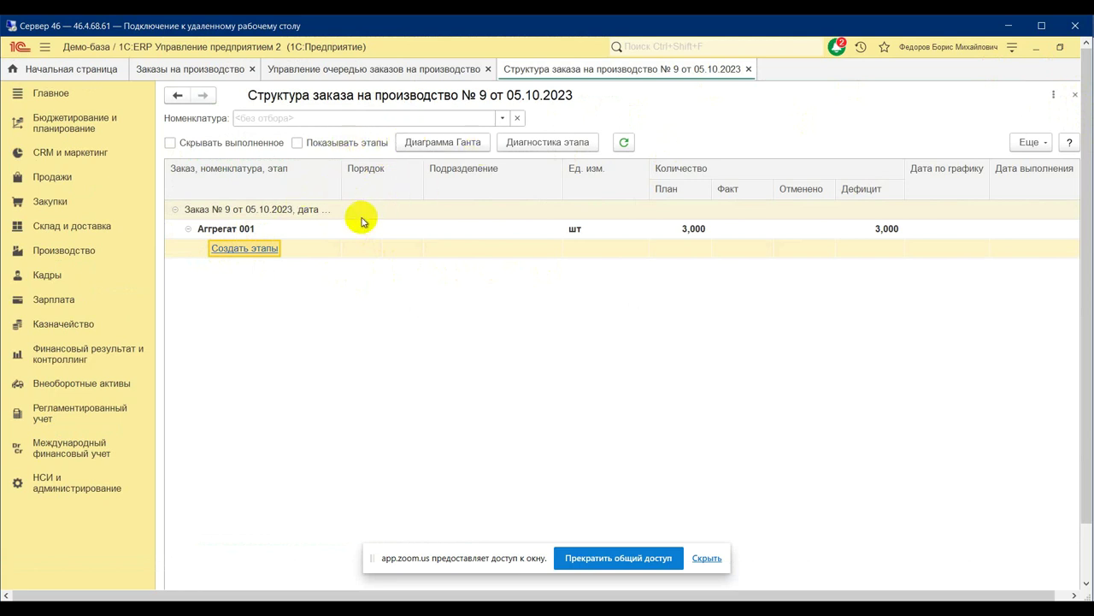
Step: Close the structure of production order № 9 and open stage dispatching for order ОР00-000009
{"action": "left_click", "coordinate": [189, 230]}
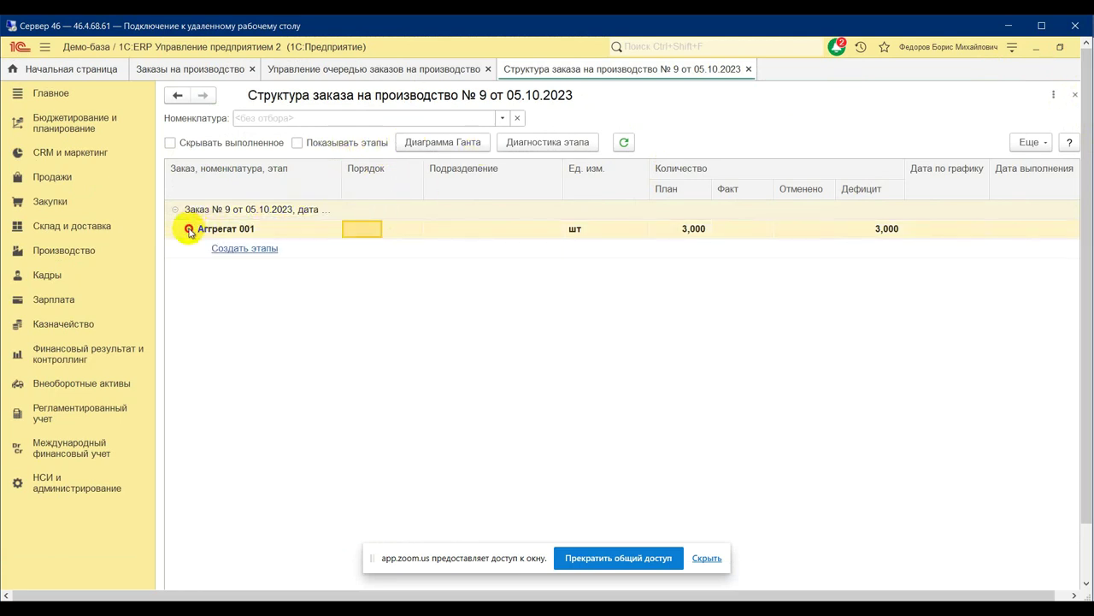
{"action": "left_click", "coordinate": [749, 70]}
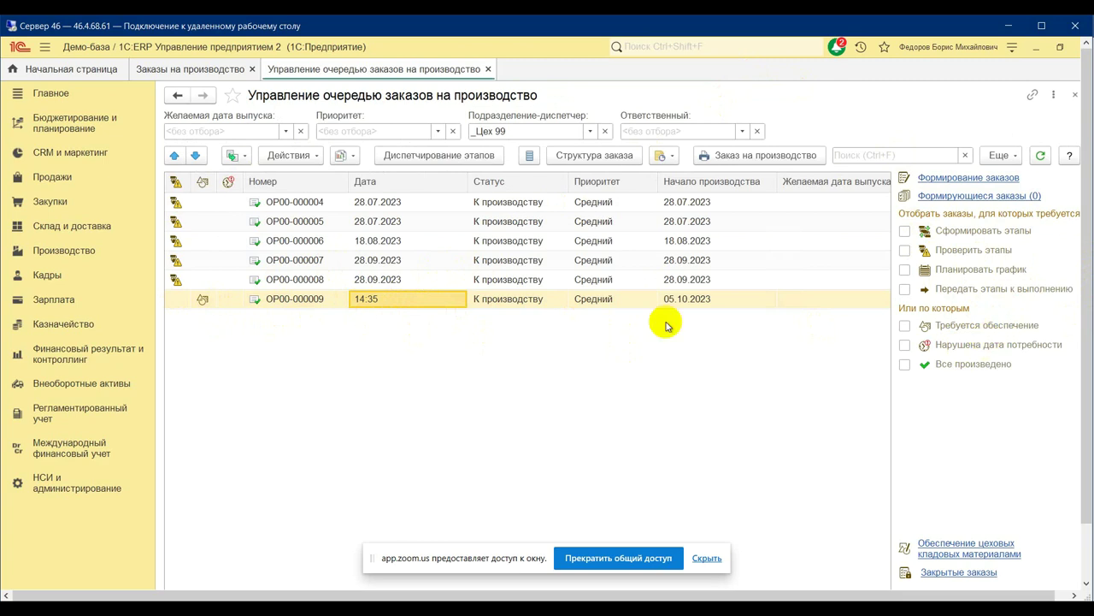
{"action": "left_click", "coordinate": [445, 155]}
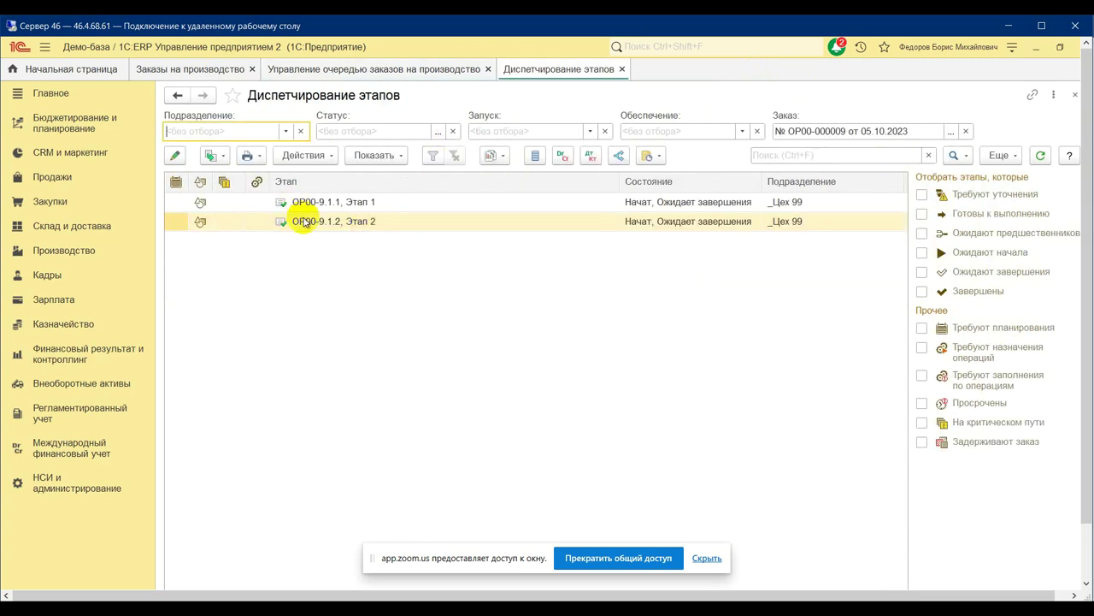
Step: Open the Этап 1 document, review its material supply rows and close it
{"action": "left_click", "coordinate": [325, 202]}
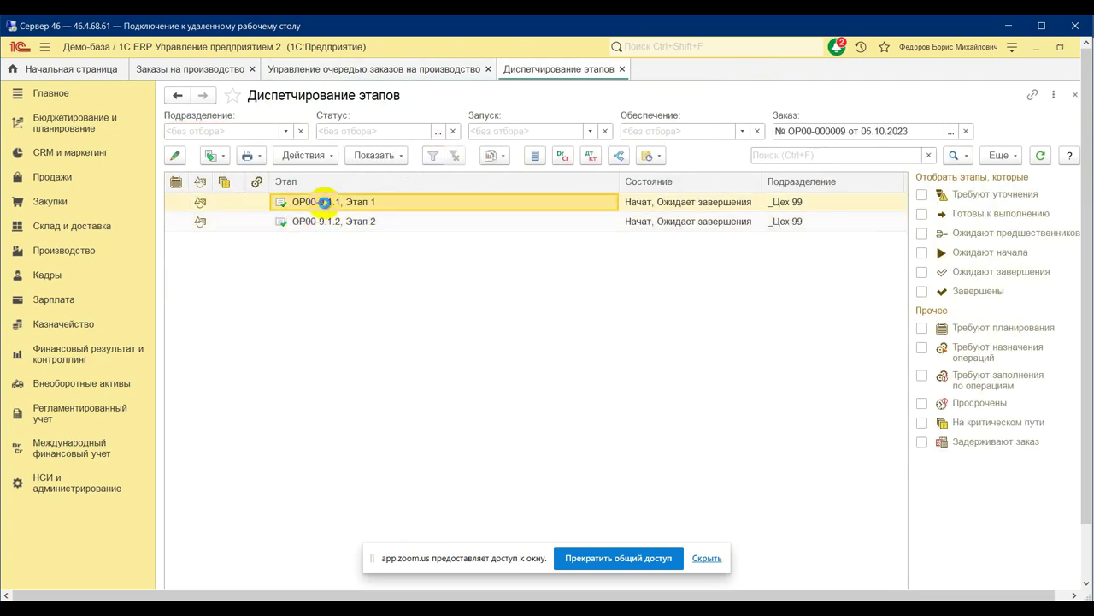
{"action": "double_click", "coordinate": [428, 201]}
{"action": "left_click", "coordinate": [263, 201]}
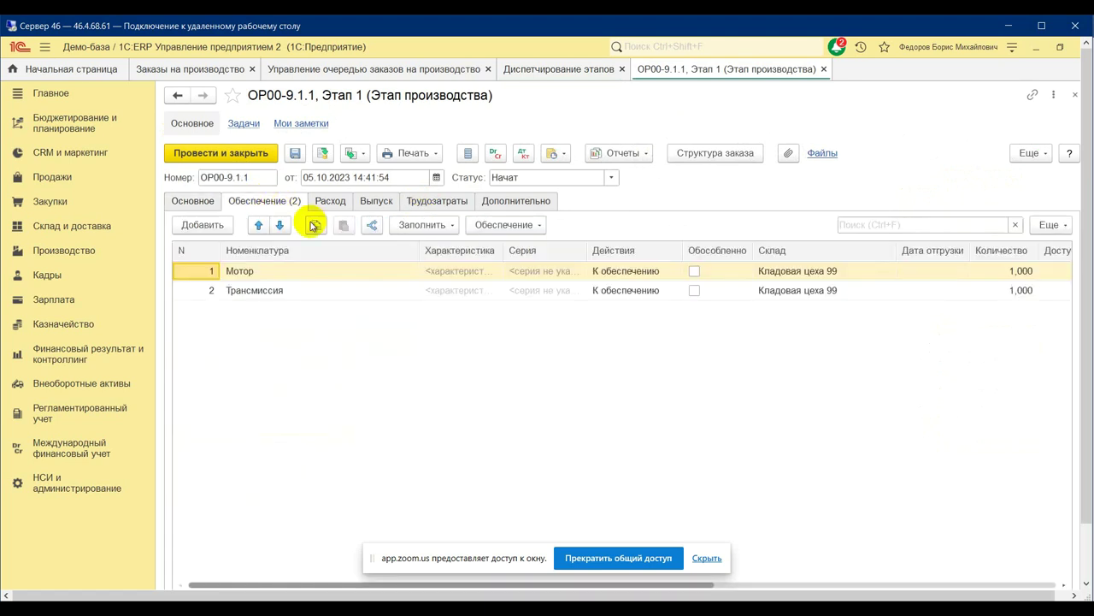
{"action": "left_click", "coordinate": [1074, 94]}
Step: Open the Этап 2 document, review its supply and output rows and close it
{"action": "left_click", "coordinate": [697, 224]}
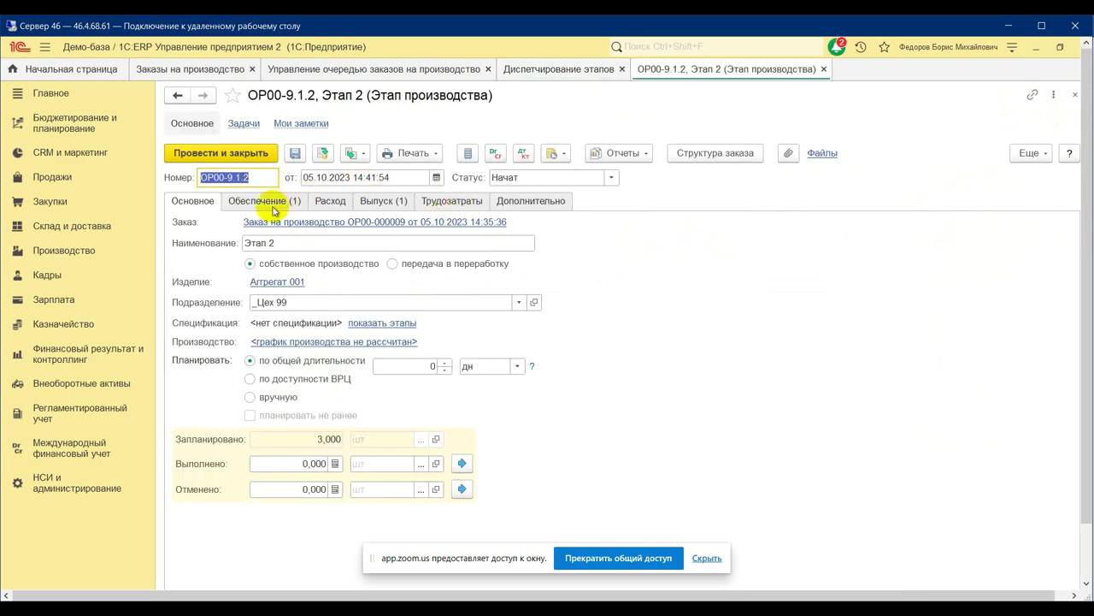
{"action": "left_click", "coordinate": [264, 200]}
{"action": "left_click", "coordinate": [383, 200]}
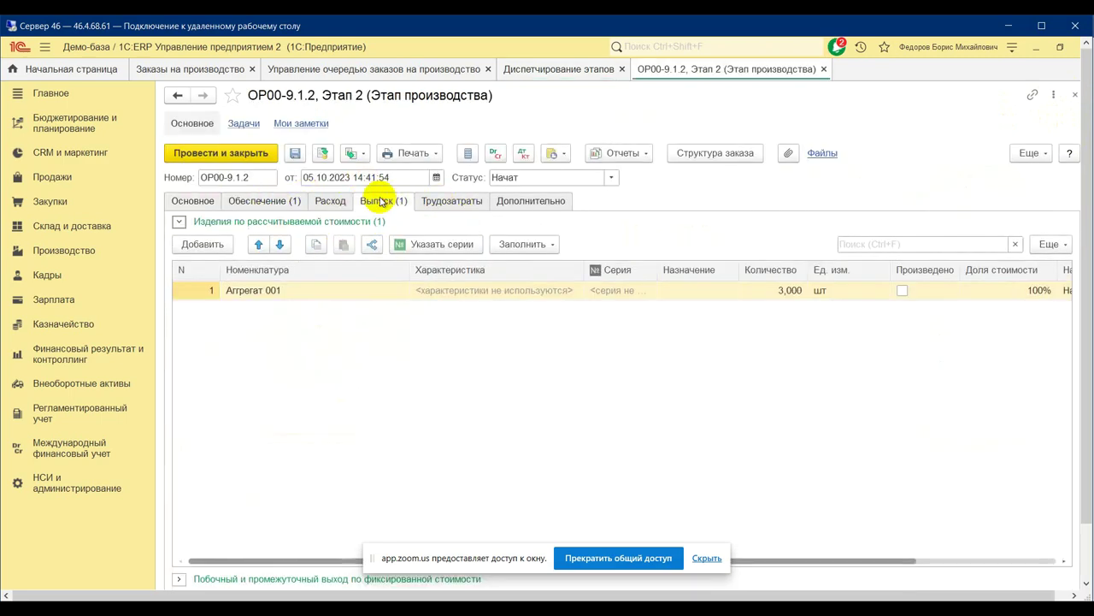
{"action": "left_click", "coordinate": [824, 69]}
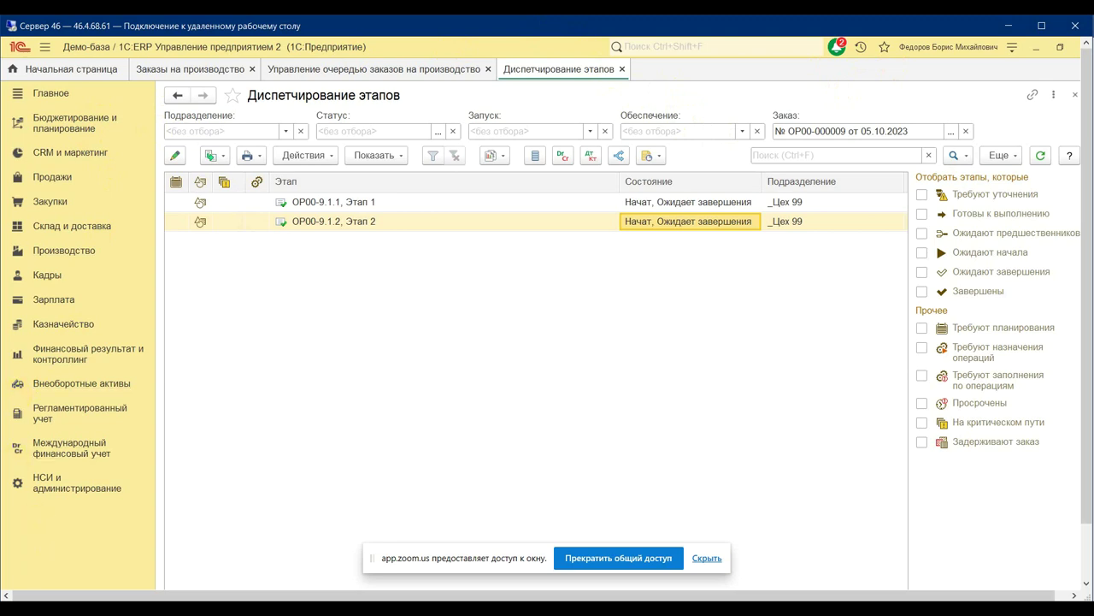
Step: Switch to the Zoom conference in the browser and look through the meeting chat for participants' questions
{"action": "left_click", "coordinate": [69, 560]}
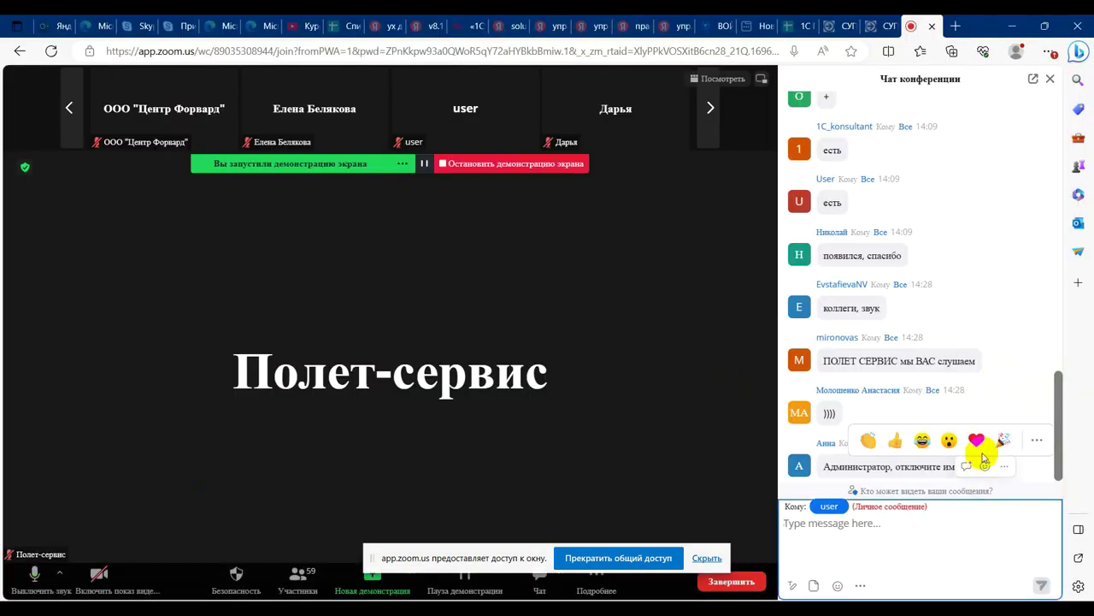
{"action": "scroll", "coordinate": [978, 453], "scroll_direction": "up", "scroll_amount": 6}
{"action": "scroll", "coordinate": [984, 457], "scroll_direction": "down", "scroll_amount": 4}
{"action": "scroll", "coordinate": [981, 453], "scroll_direction": "down", "scroll_amount": 3}
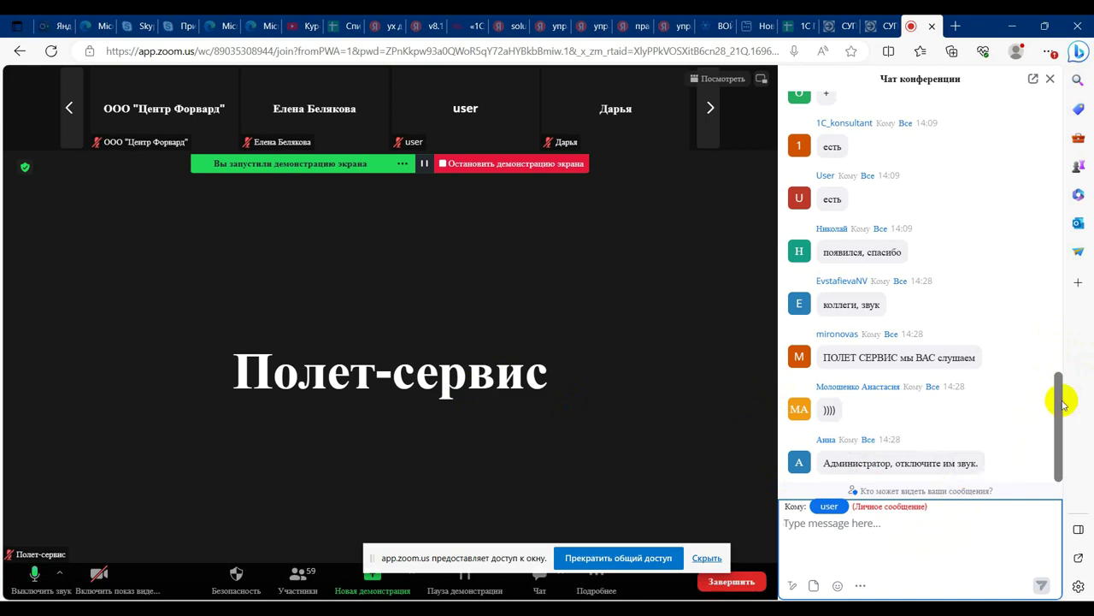
{"action": "left_click_drag", "start_coordinate": [1056, 408], "coordinate": [1065, 59]}
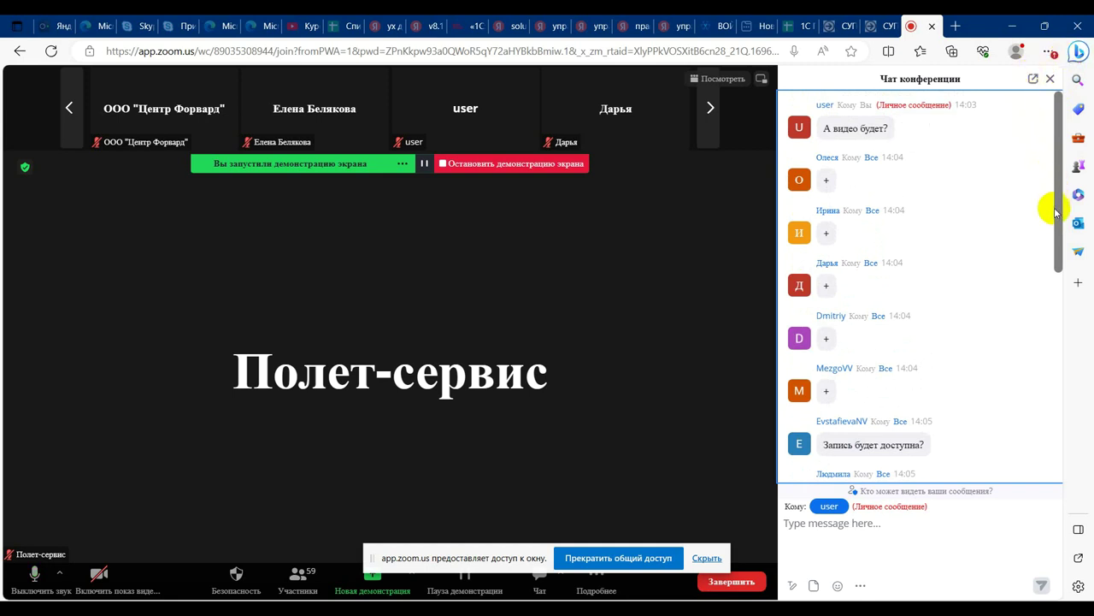
{"action": "left_click_drag", "start_coordinate": [1058, 236], "coordinate": [1037, 523]}
{"action": "left_click", "coordinate": [1058, 468]}
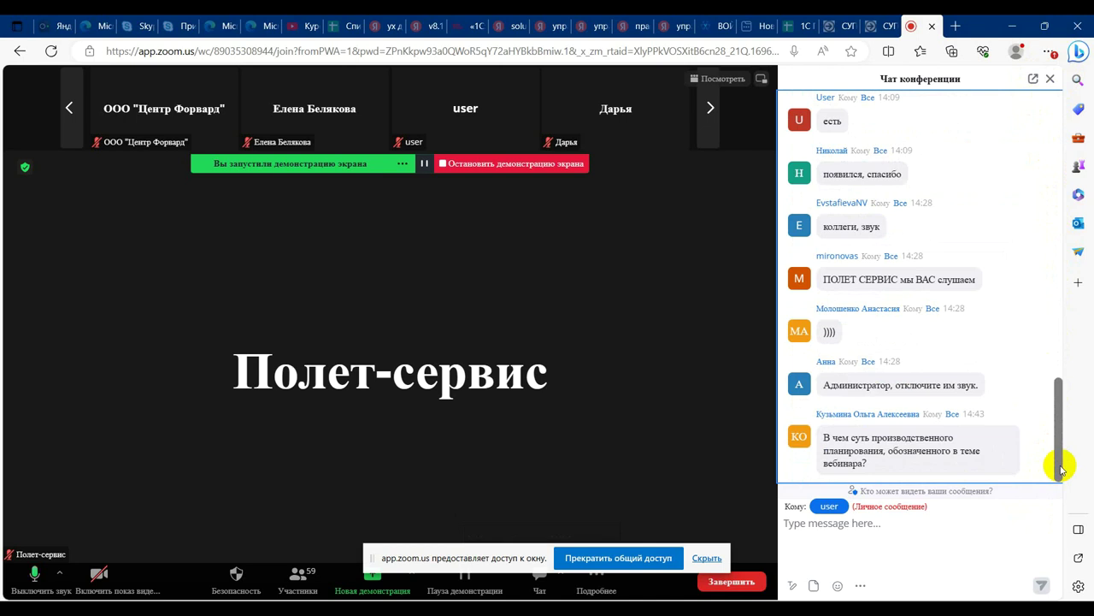
{"action": "scroll", "coordinate": [1060, 469], "scroll_direction": "up", "scroll_amount": 3}
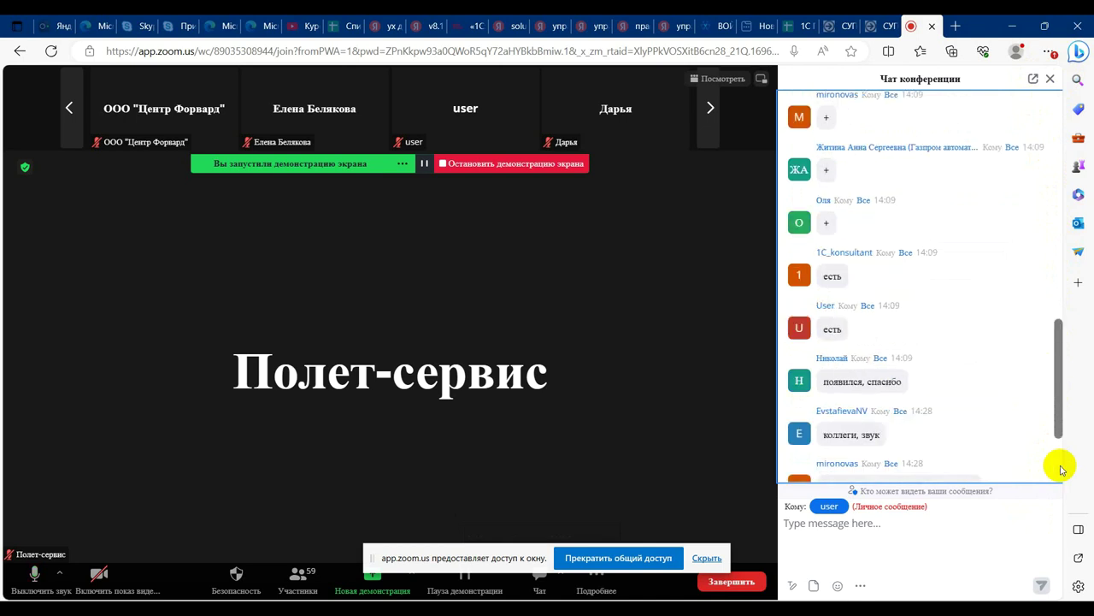